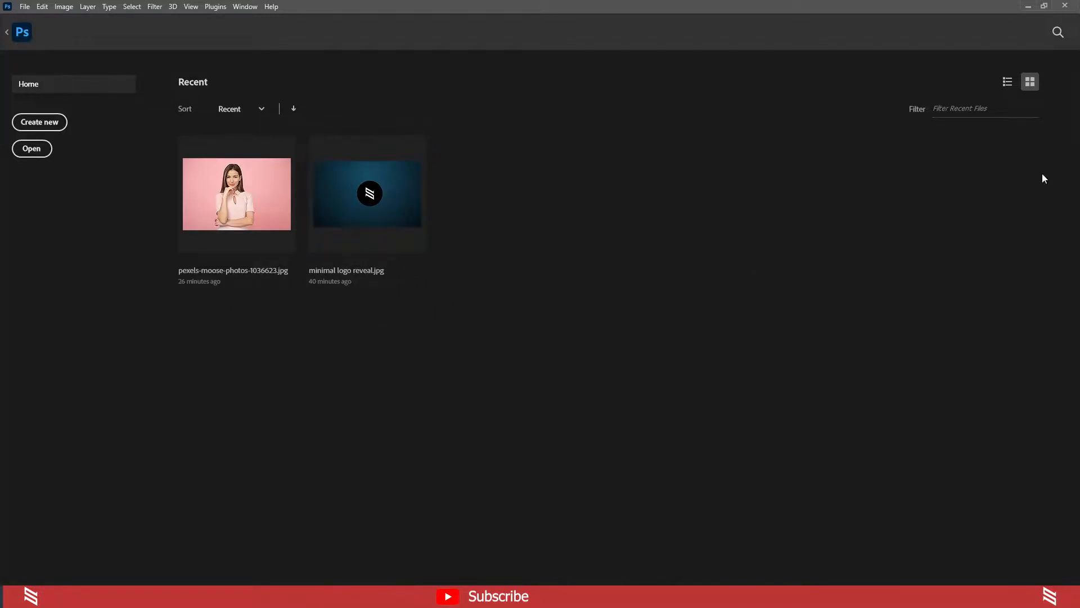
- Switch the recent files to list view and back to the thumbnail grid
click(1008, 82)
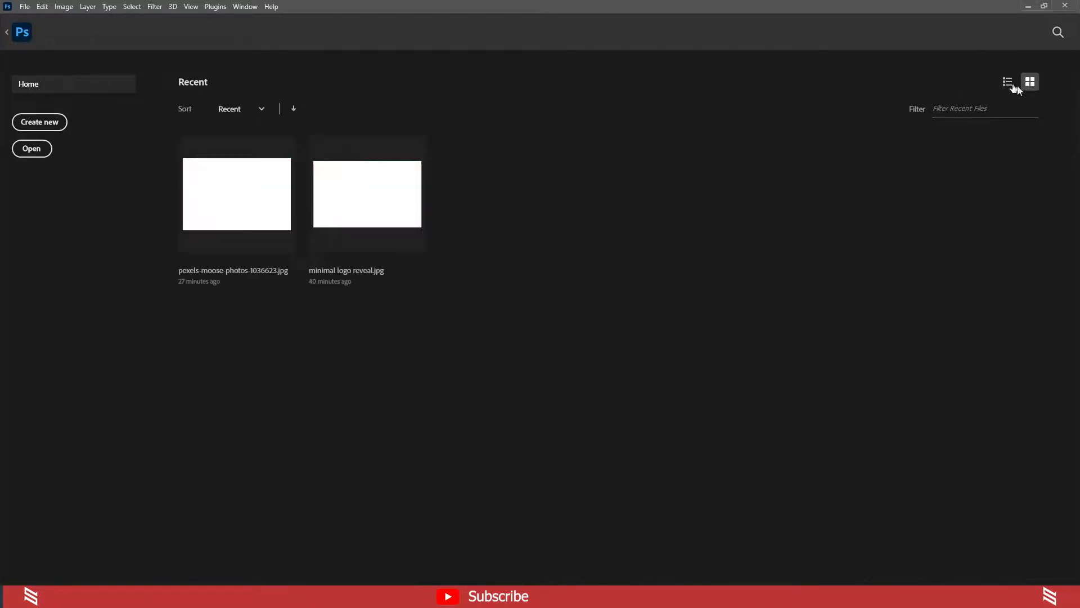
click(1023, 85)
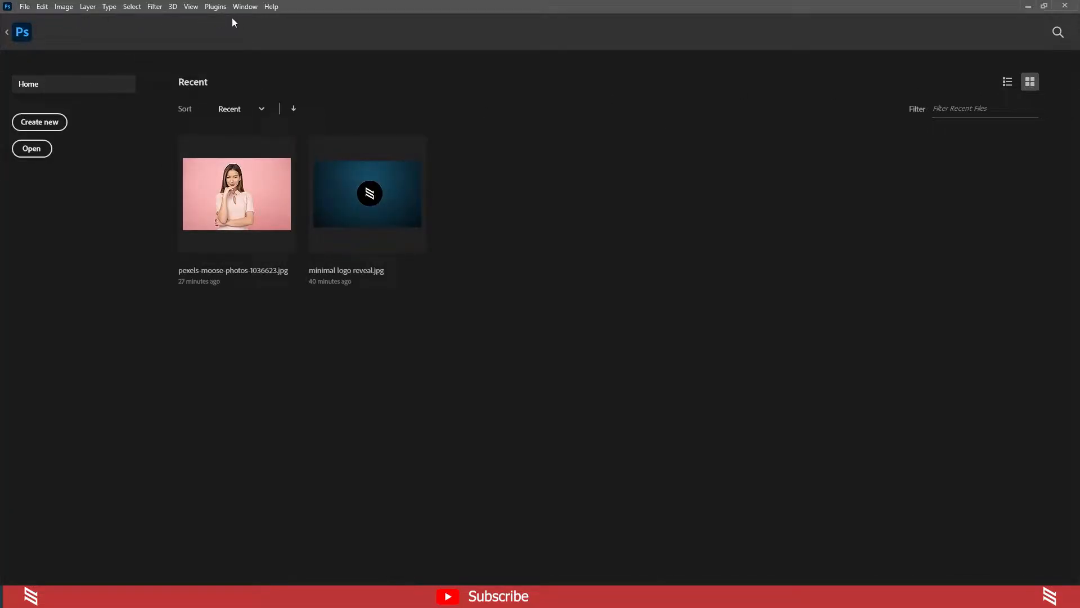
click(25, 7)
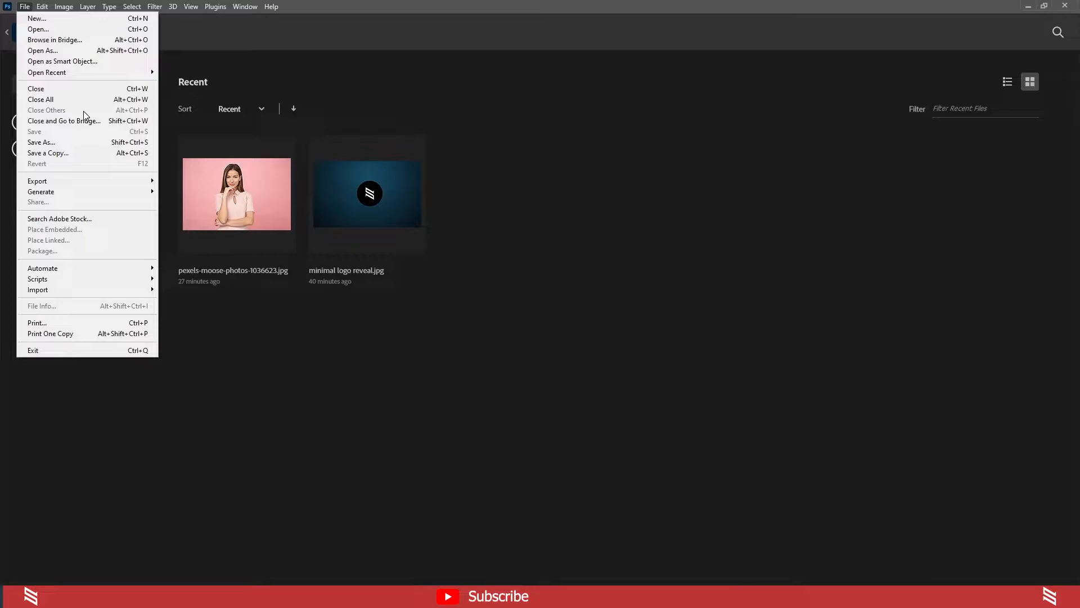
click(37, 18)
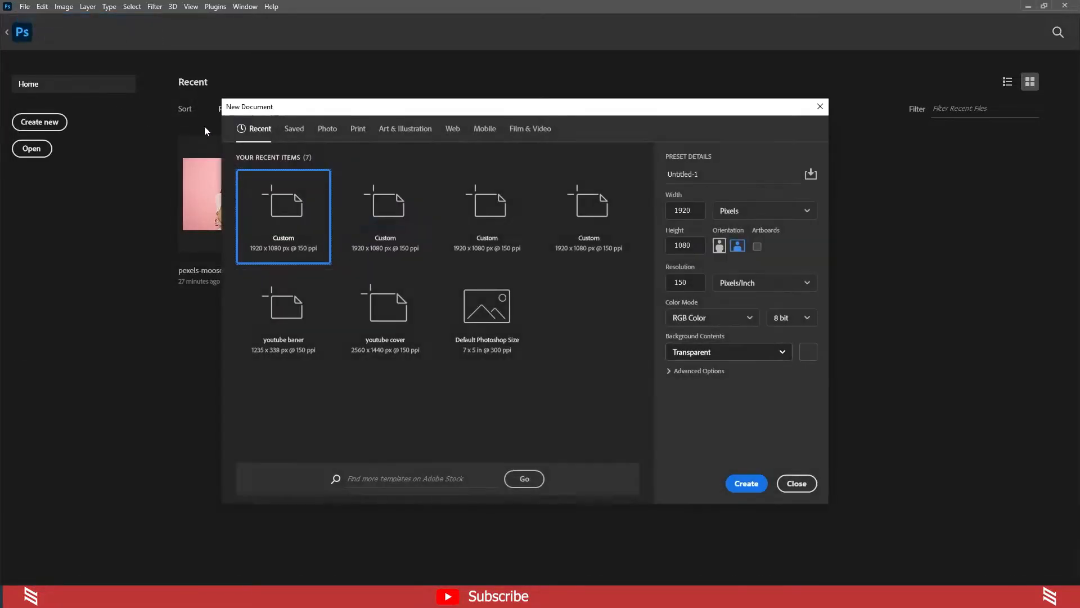
key(Escape)
- Start a new document and set its width to 1080 pixels
click(43, 127)
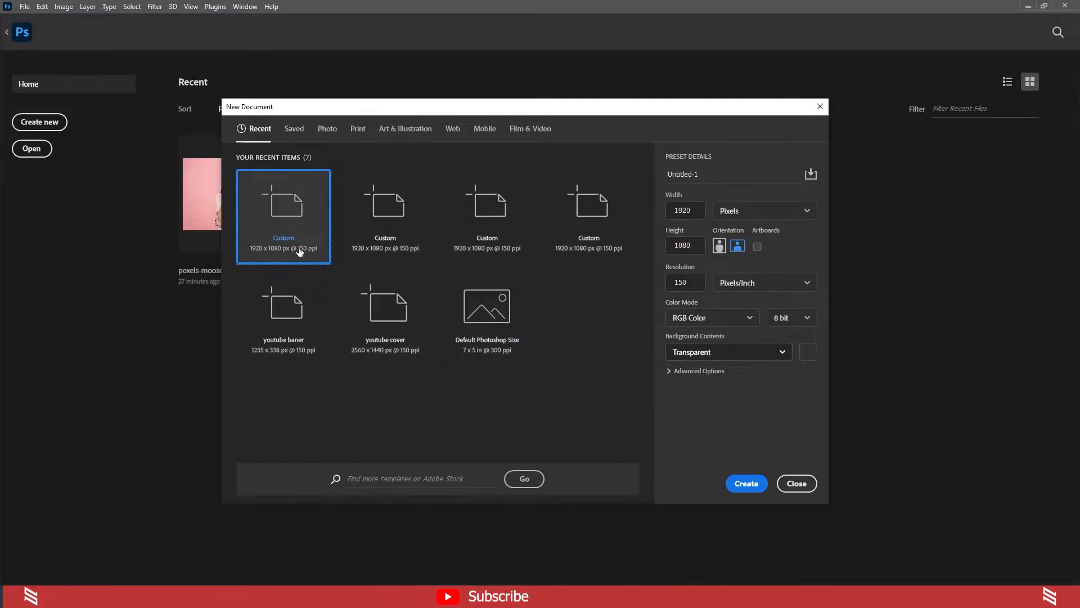
click(689, 211)
click(670, 248)
click(575, 311)
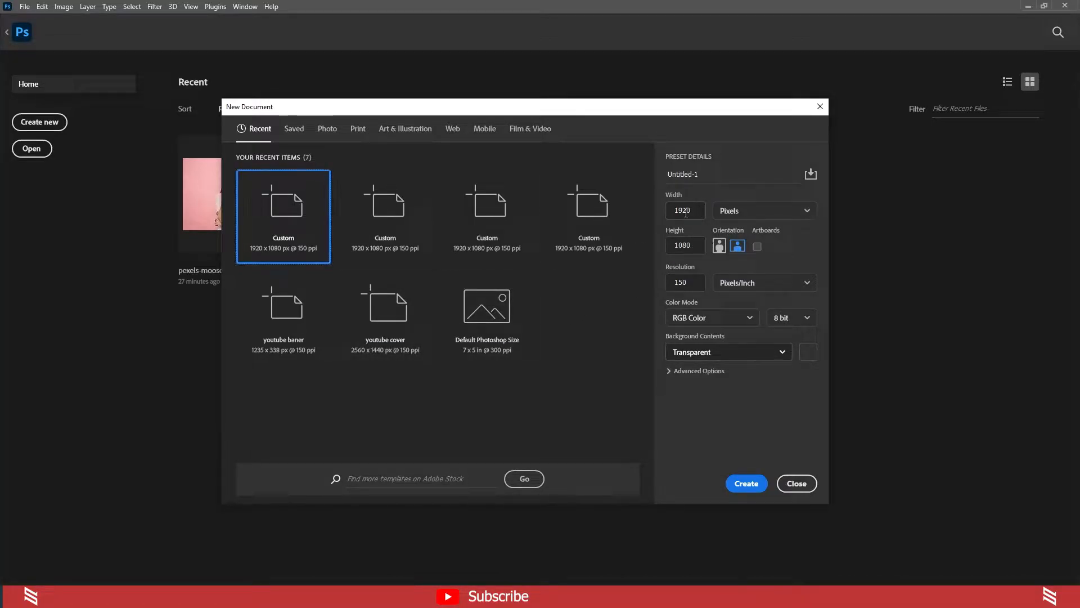
drag(698, 210, 670, 207)
text(1080)
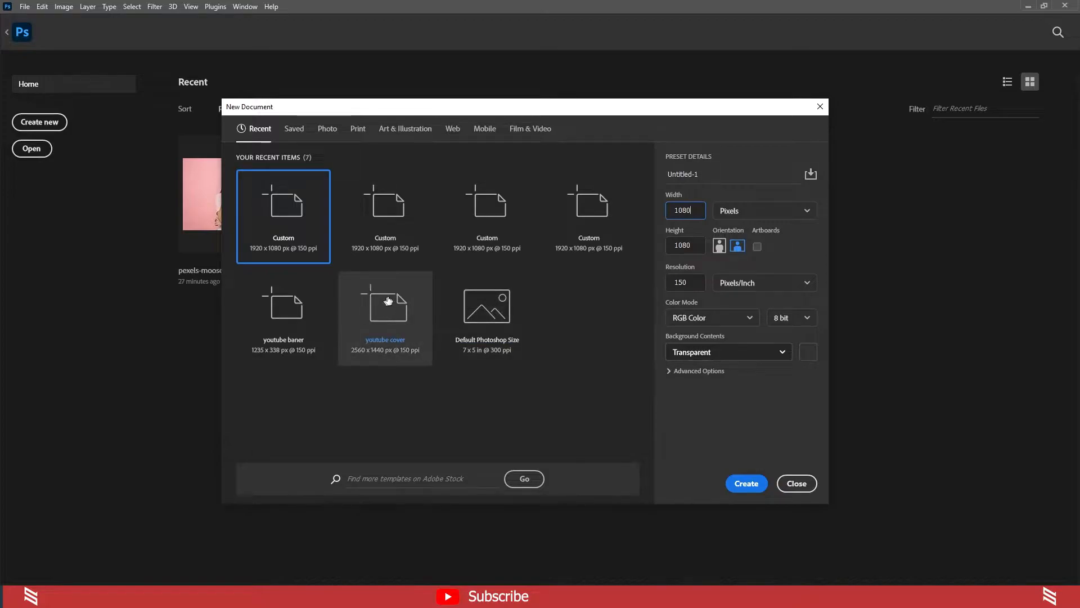
- Try centimeters and inches as the new document's size unit and return it to pixels
click(775, 219)
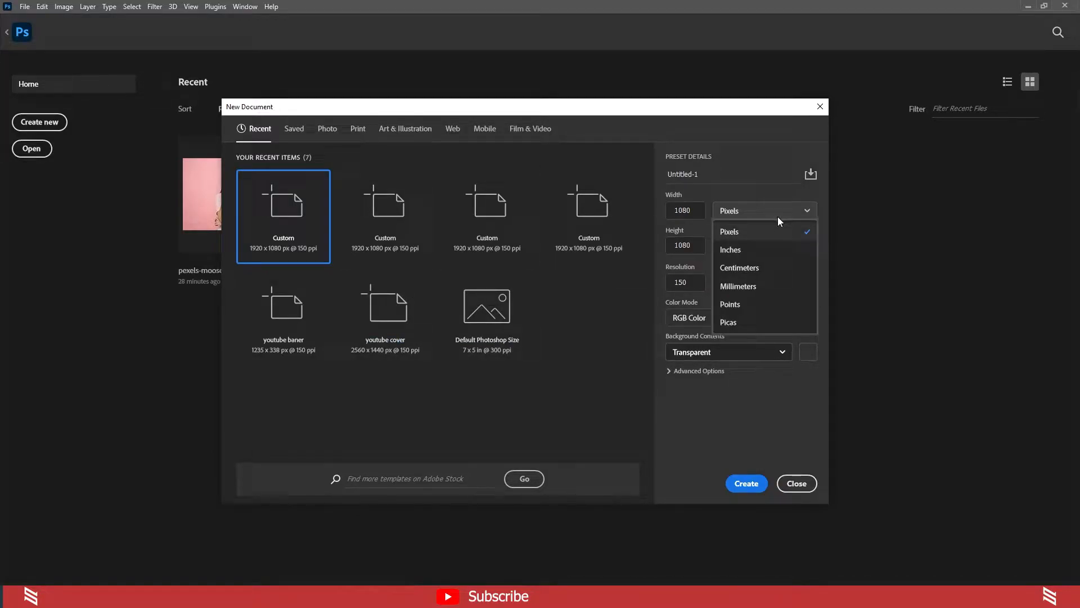
click(749, 268)
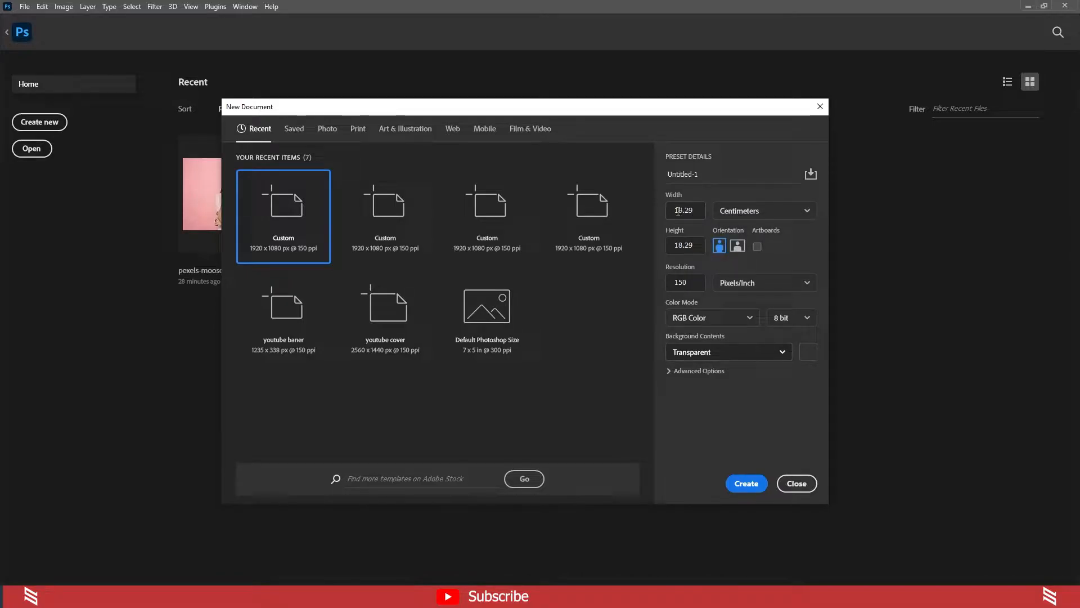
click(752, 211)
click(725, 231)
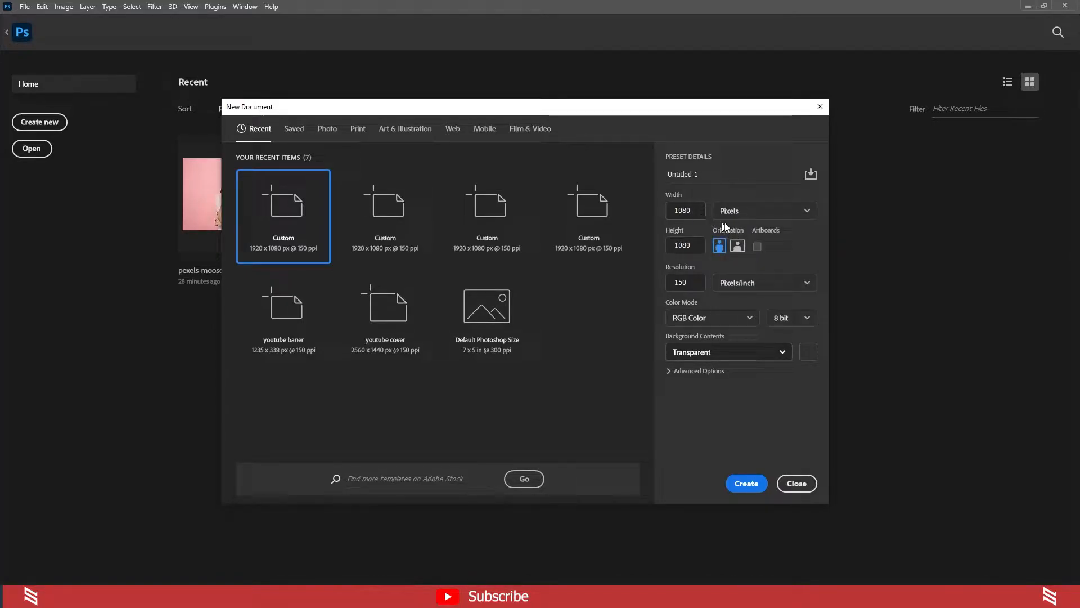
click(751, 210)
click(742, 248)
click(752, 211)
click(742, 231)
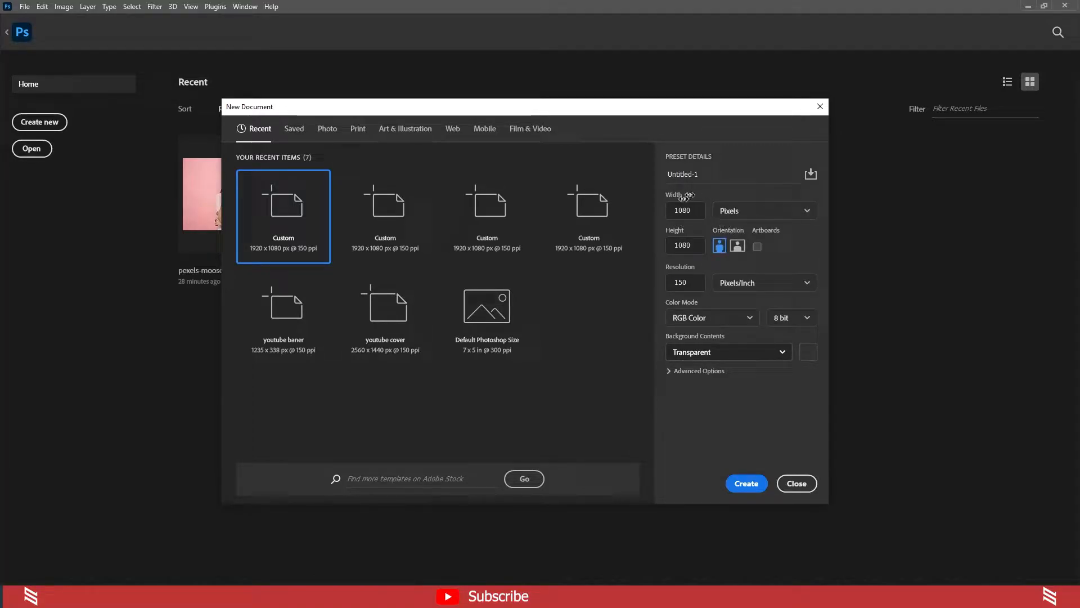
- Try a resolution of 72 pixels/inch for the new document and replace it with 300
click(695, 282)
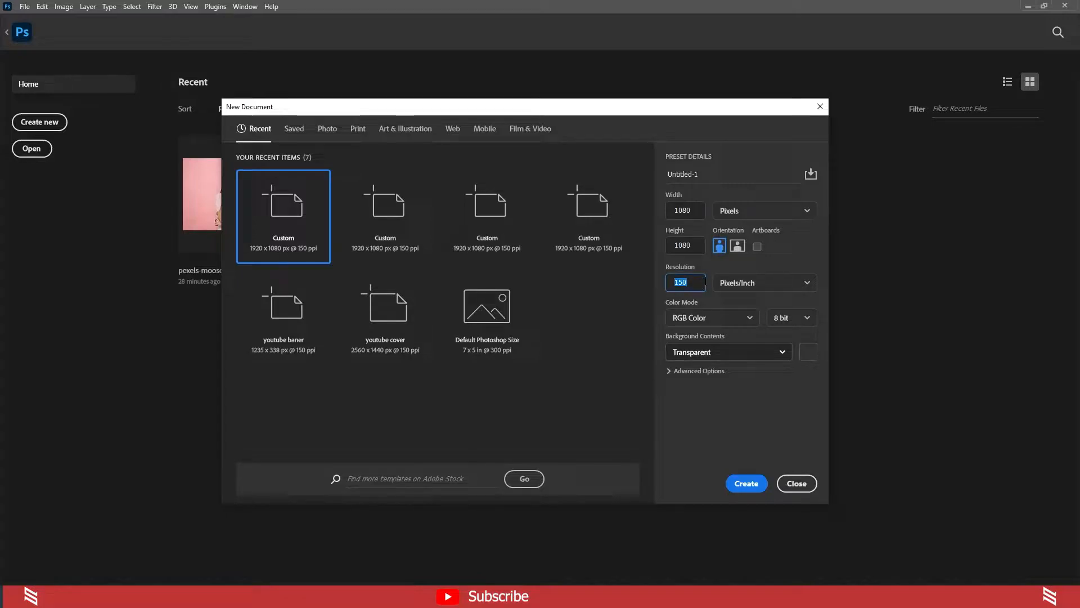
text(72)
drag(679, 282, 675, 282)
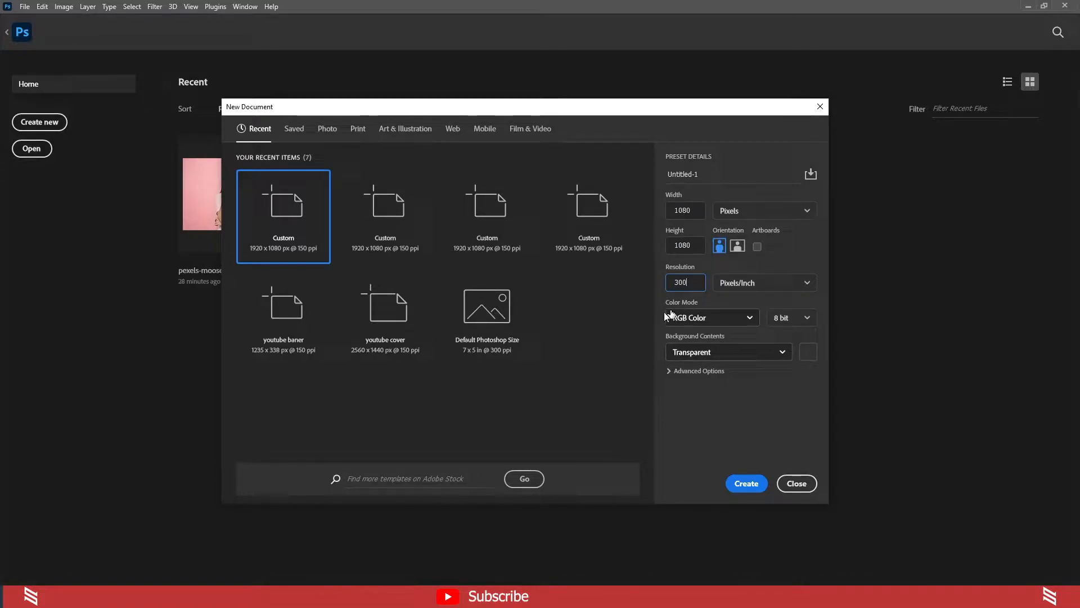
- Try CMYK Color as the color mode, restore RGB Color and set the resolution to 150 pixels/inch
click(715, 317)
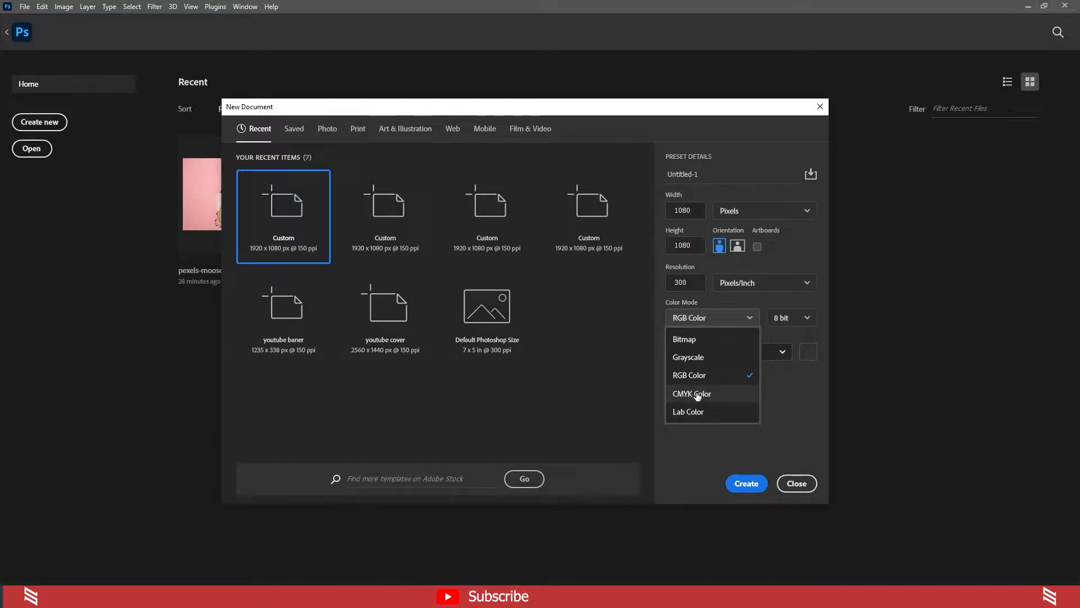
click(698, 396)
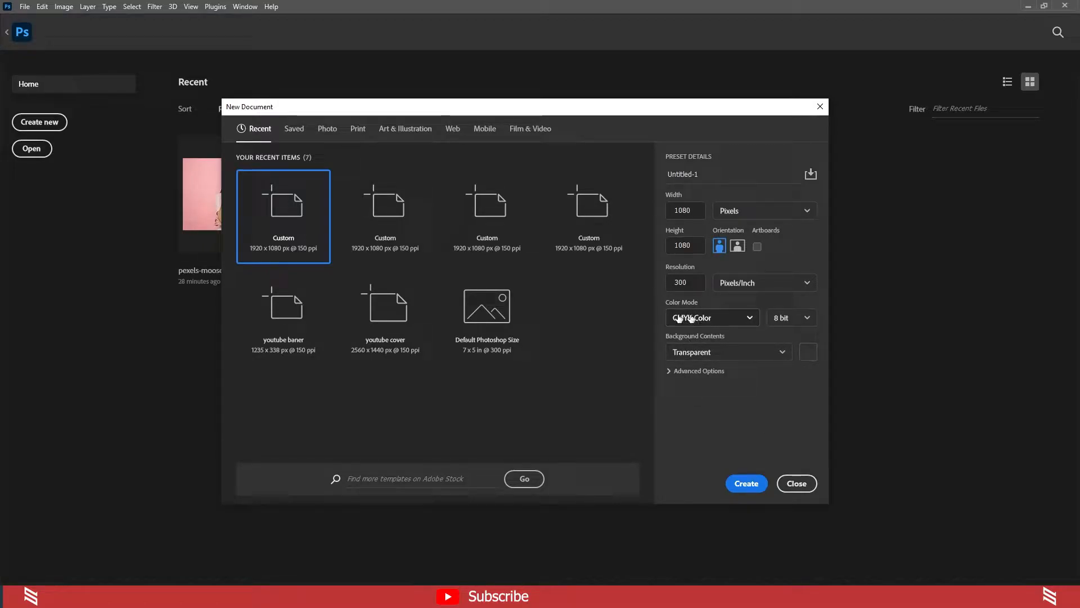
click(719, 325)
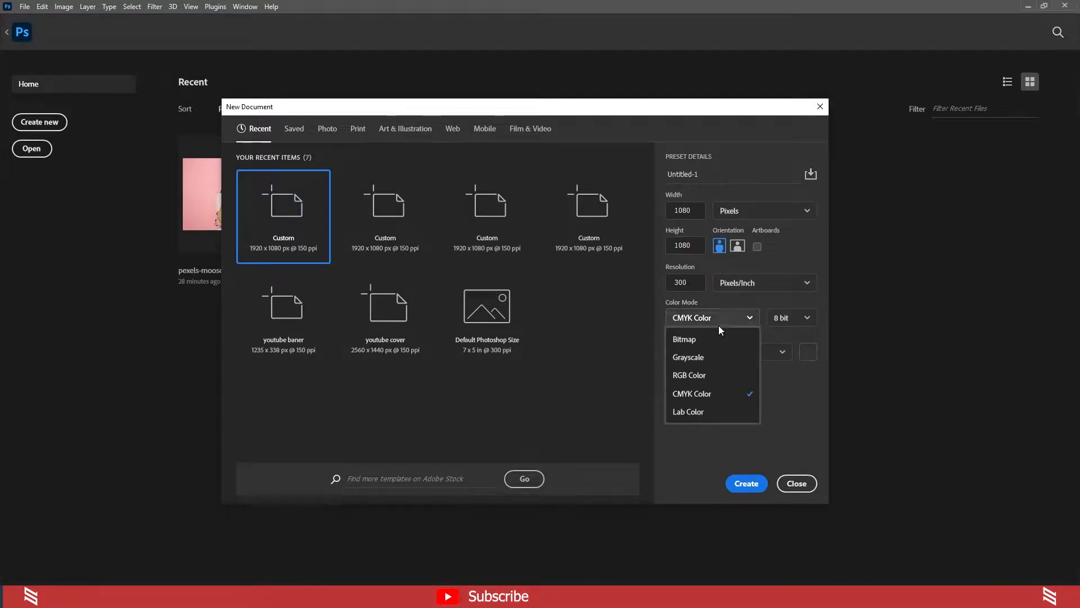
click(703, 377)
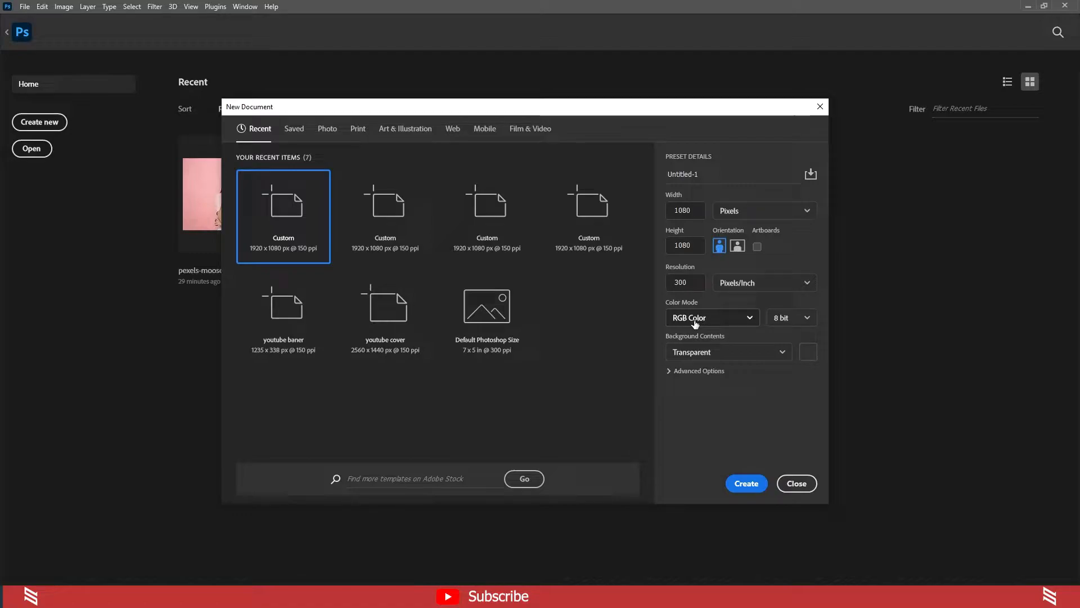
drag(690, 282, 657, 280)
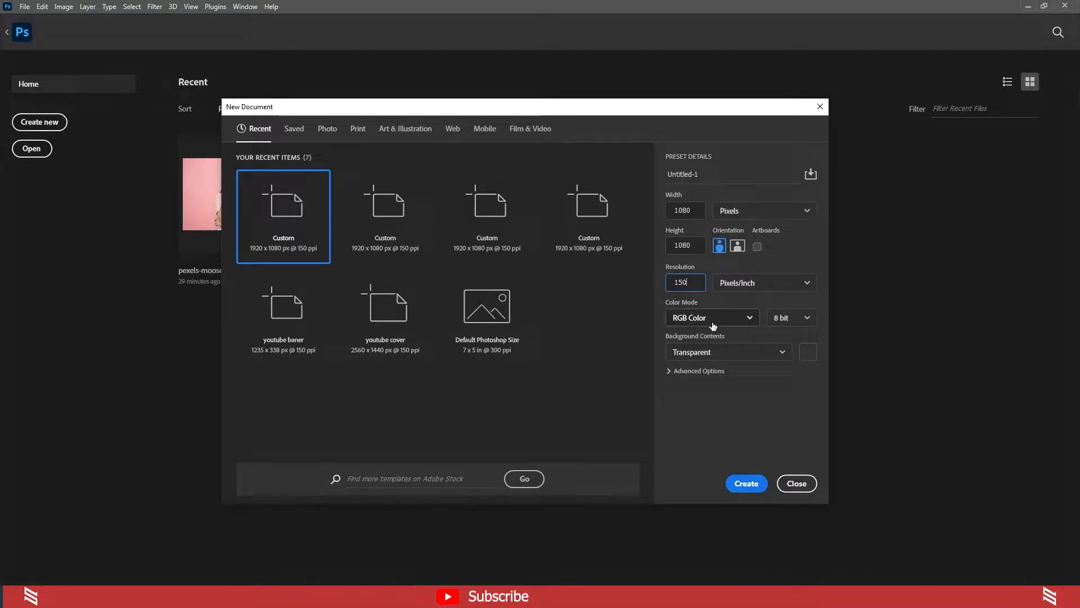
- Try White, Black and Transparent as the new document's background contents and finish on White
click(738, 355)
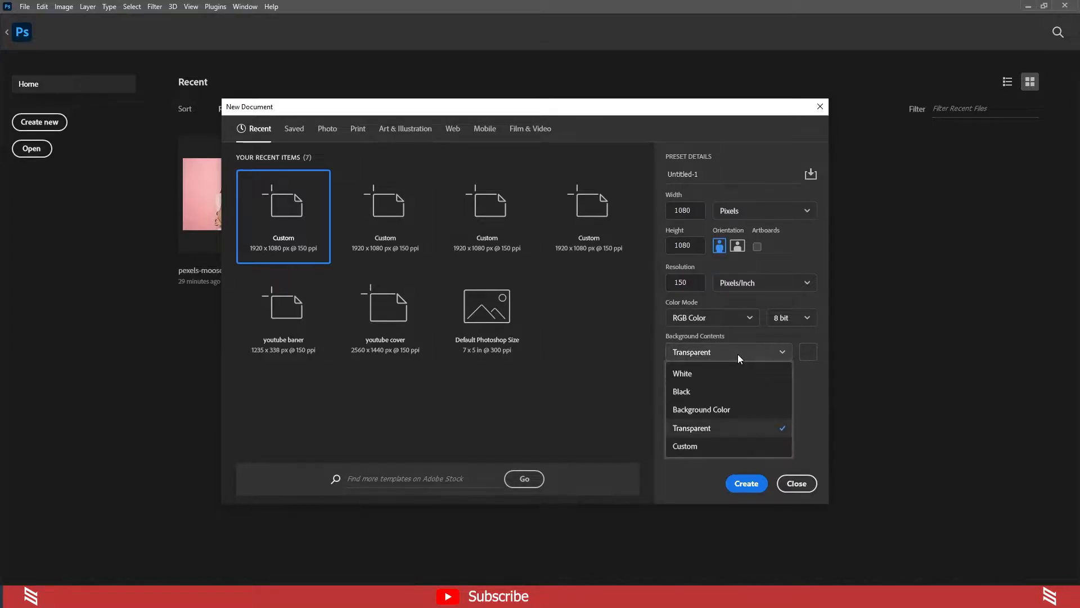
click(717, 374)
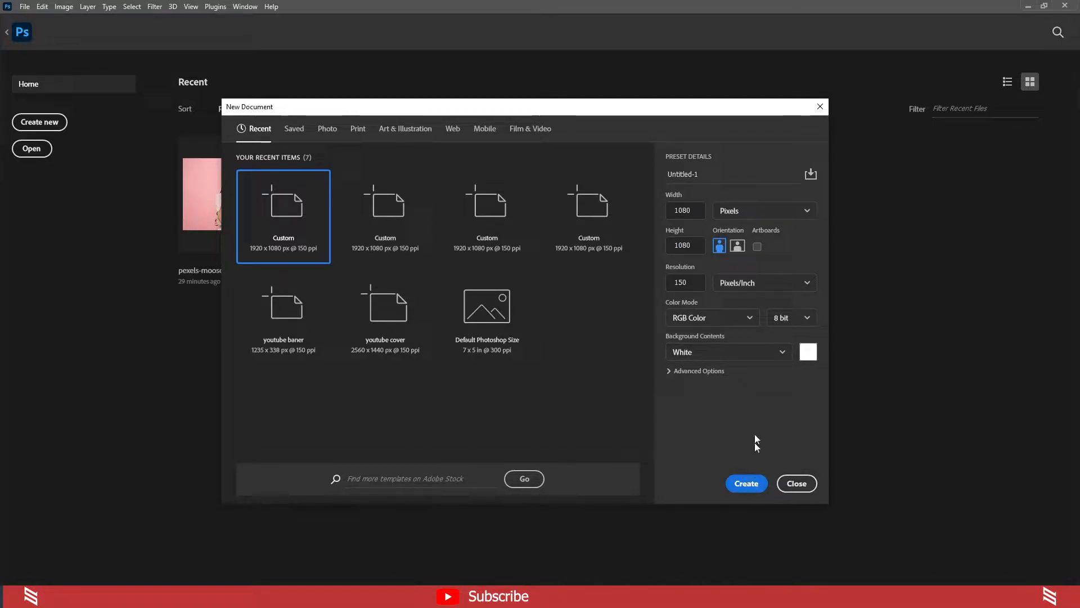
click(731, 354)
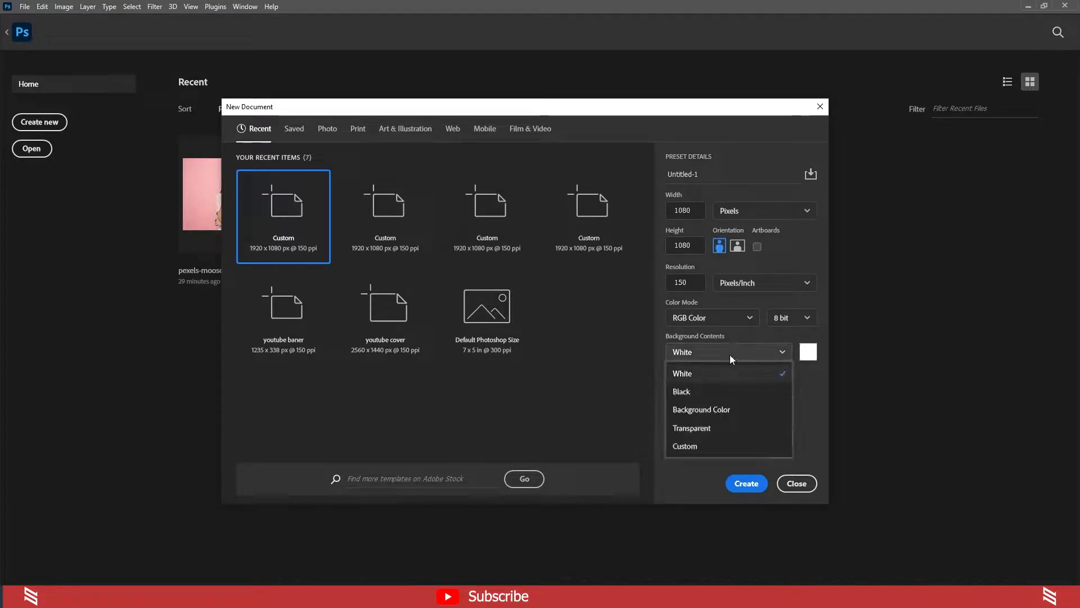
click(723, 387)
click(742, 354)
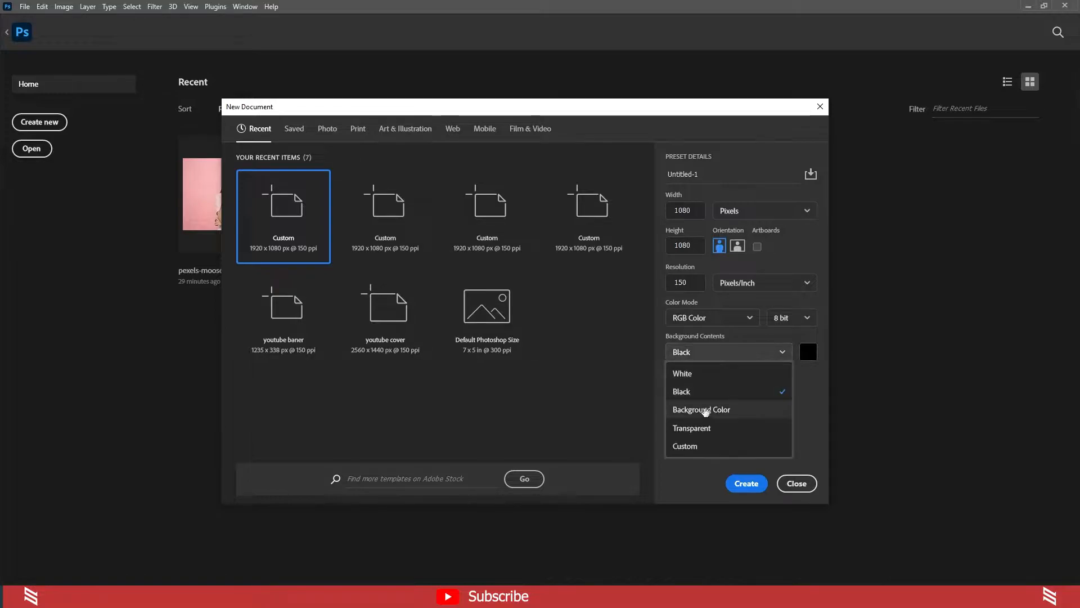
click(743, 430)
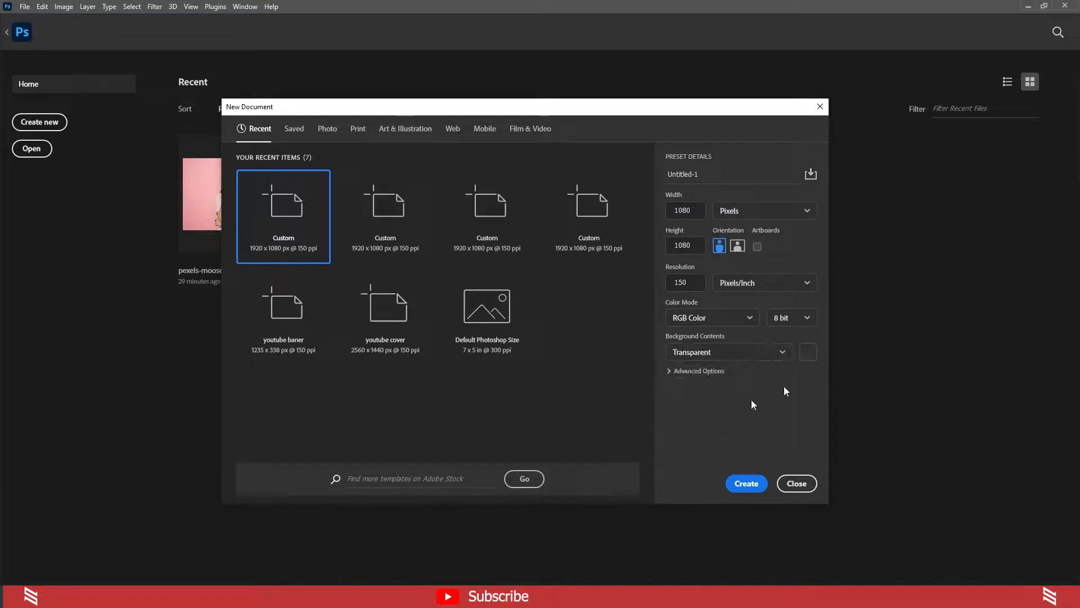
click(714, 354)
click(710, 381)
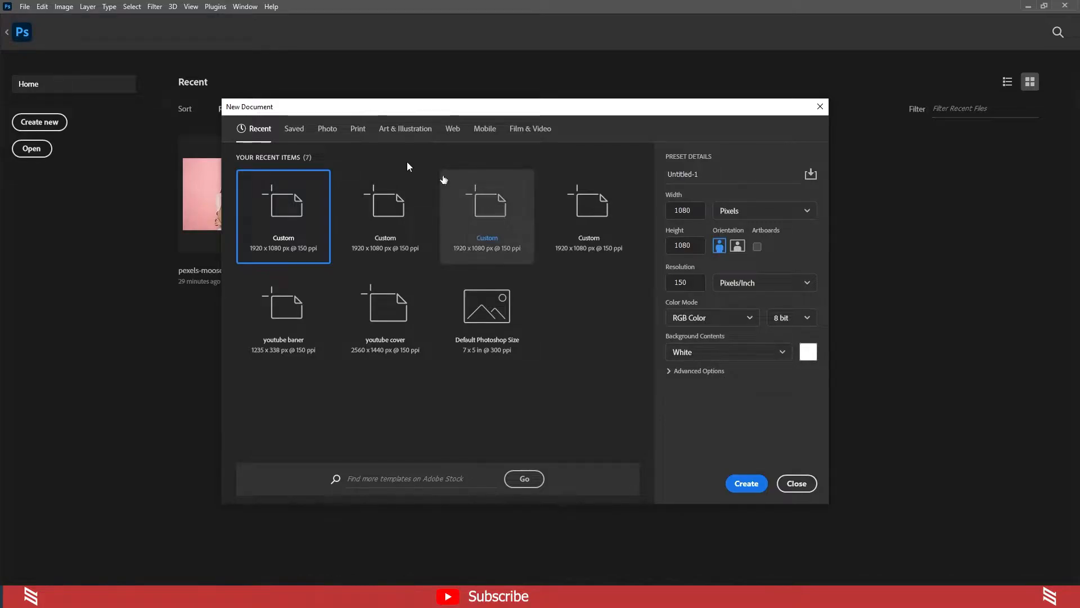
- Browse the blank document presets for Print, Web and Mobile
click(358, 129)
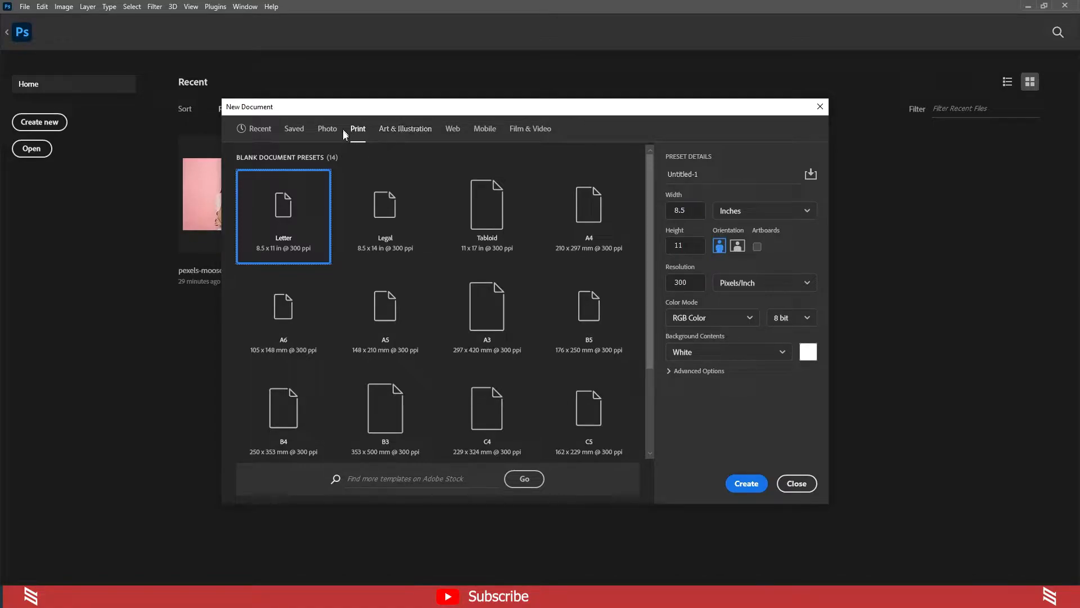
click(453, 134)
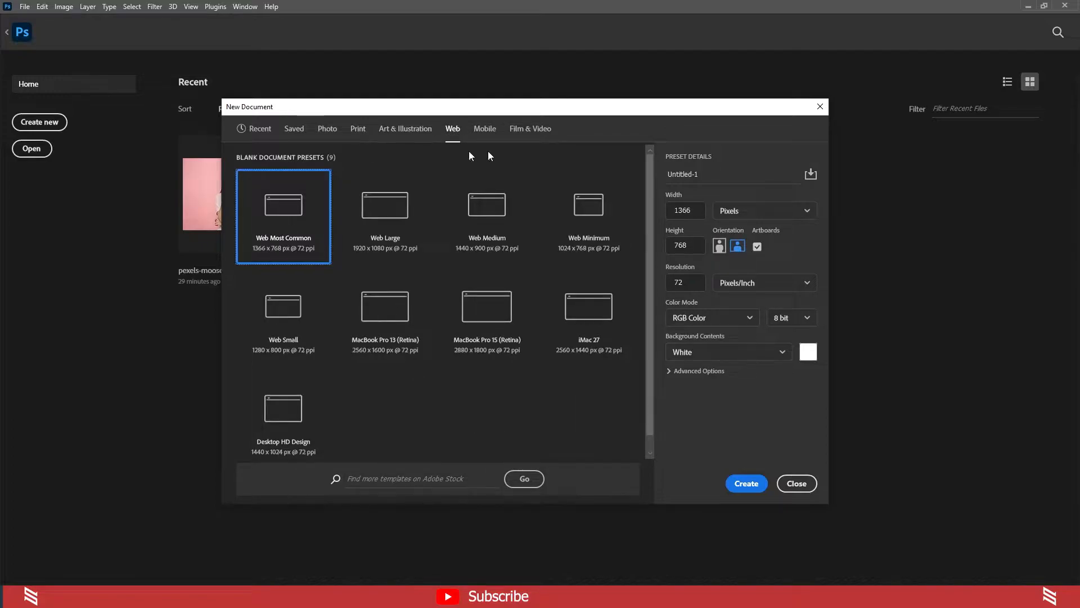
click(474, 138)
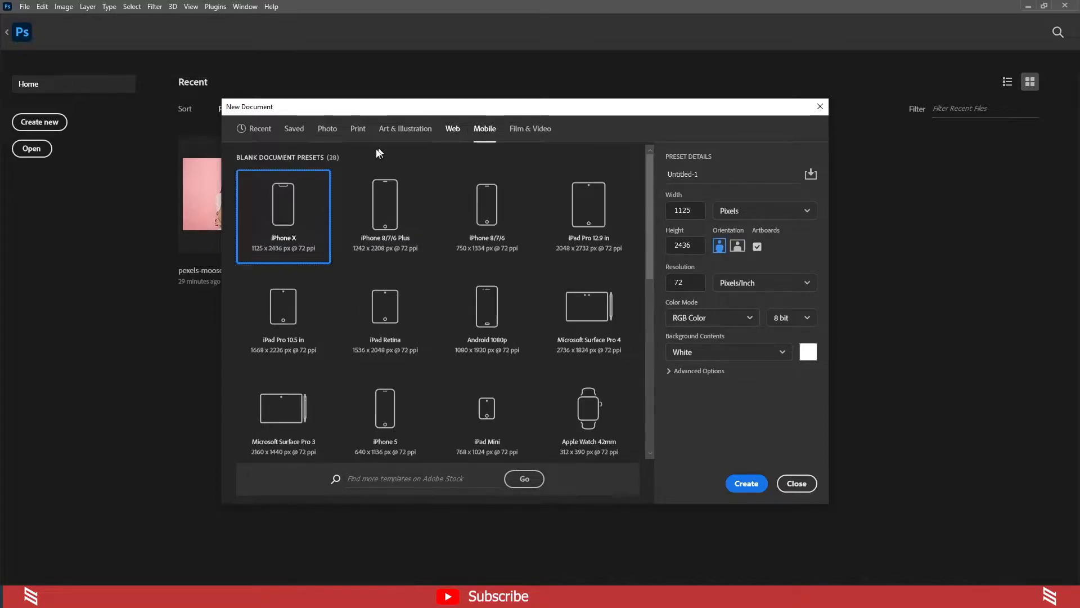
- Create a document from the saved Instagram Post preset with White background contents
click(286, 131)
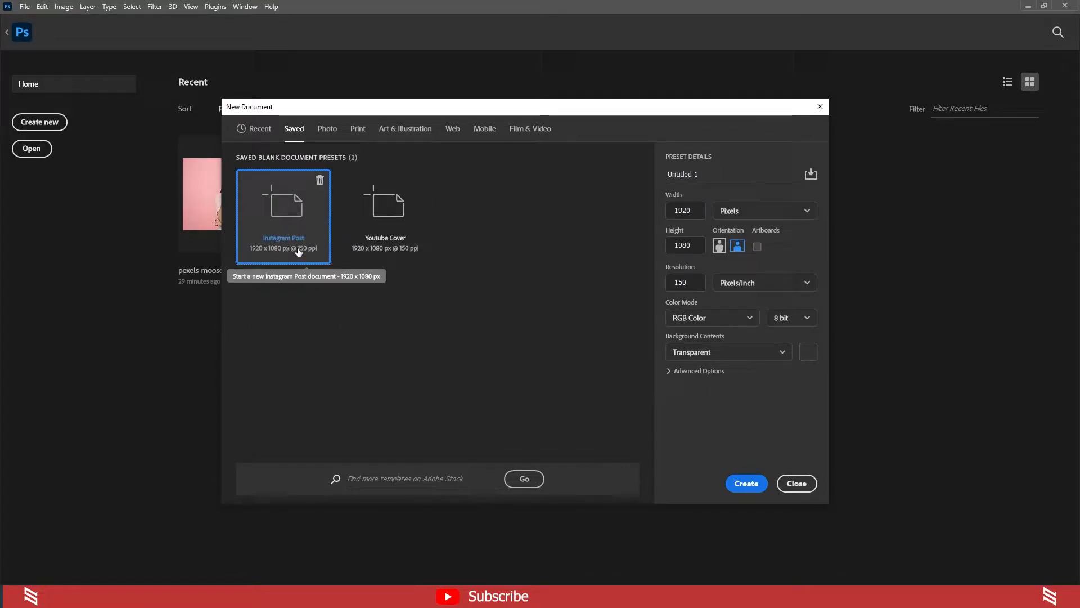
click(807, 352)
key(Escape)
click(722, 351)
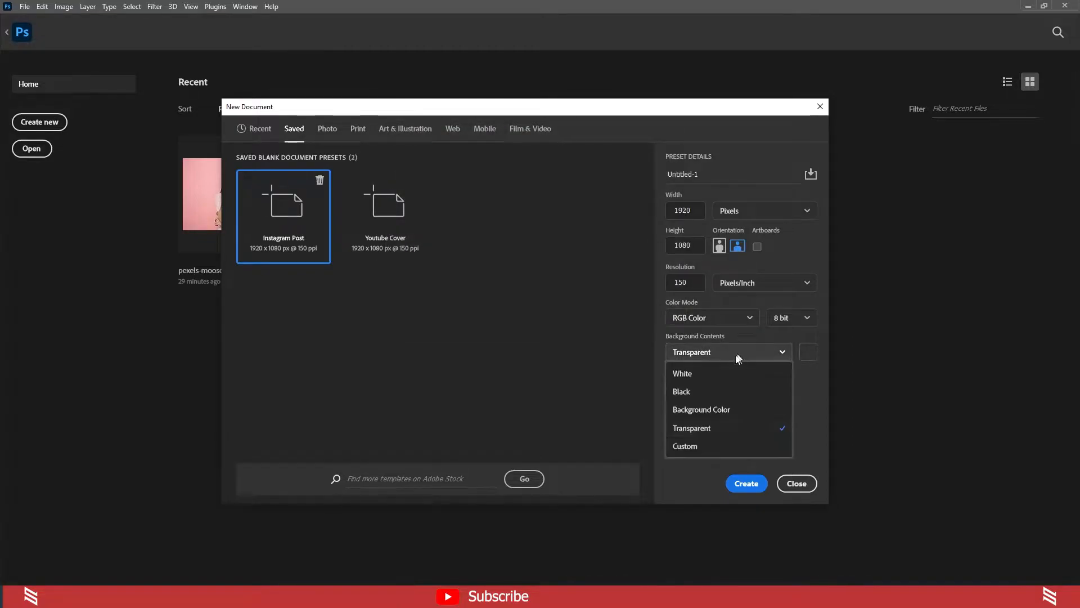
click(708, 382)
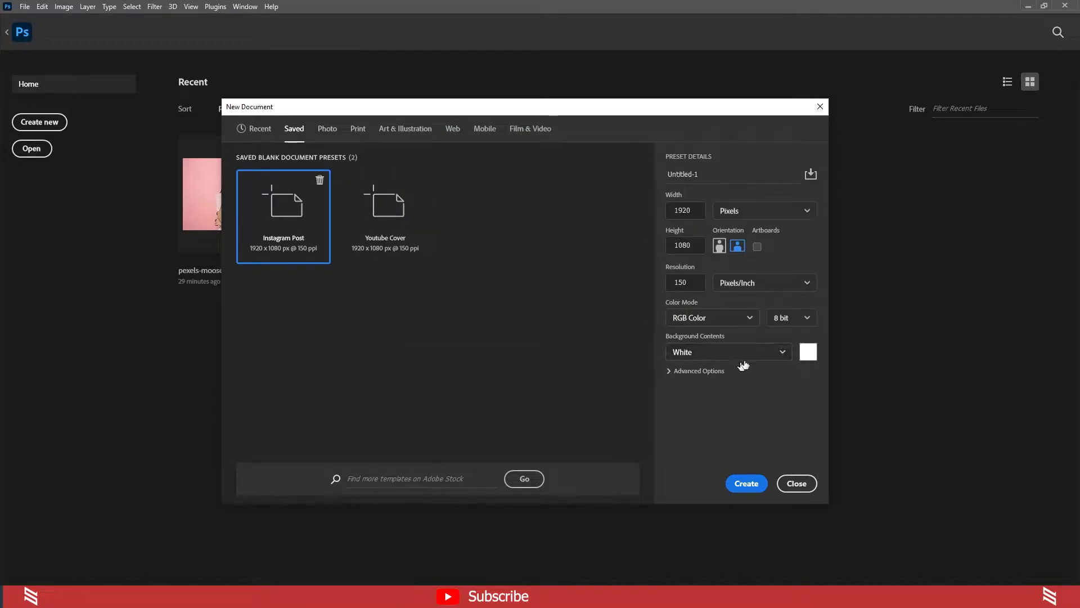
click(746, 485)
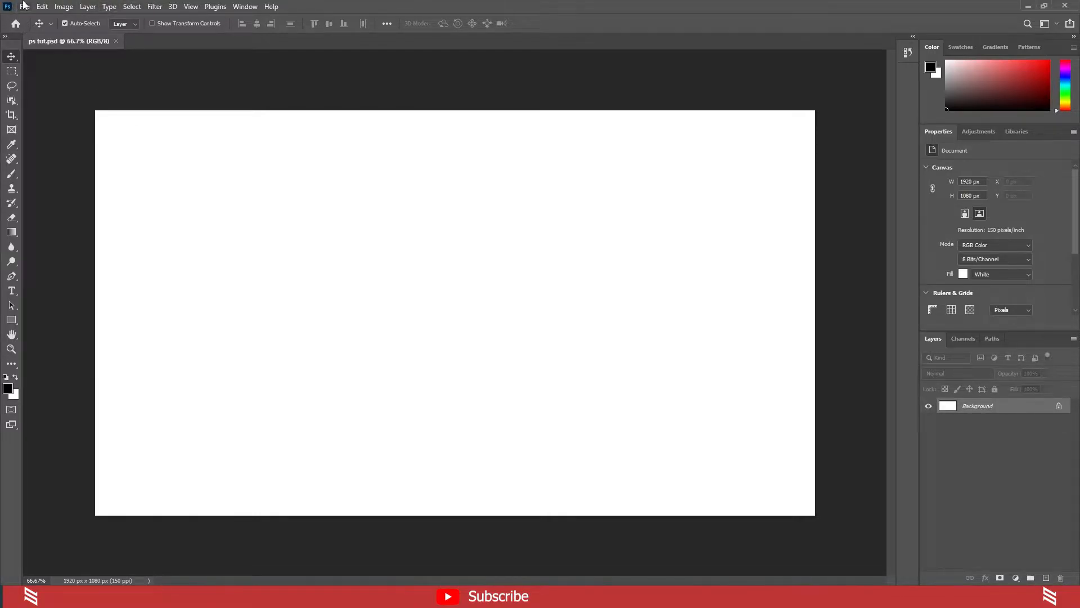
- Open pexels-moose-photos-1036623.jpg from the photo assets folder and close it again
click(25, 6)
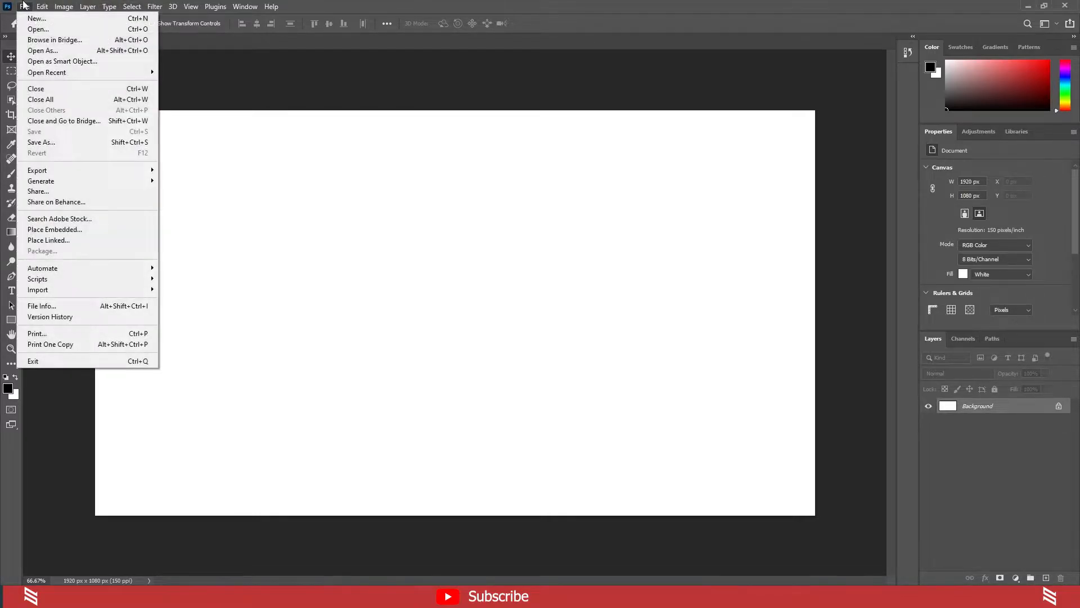
click(46, 34)
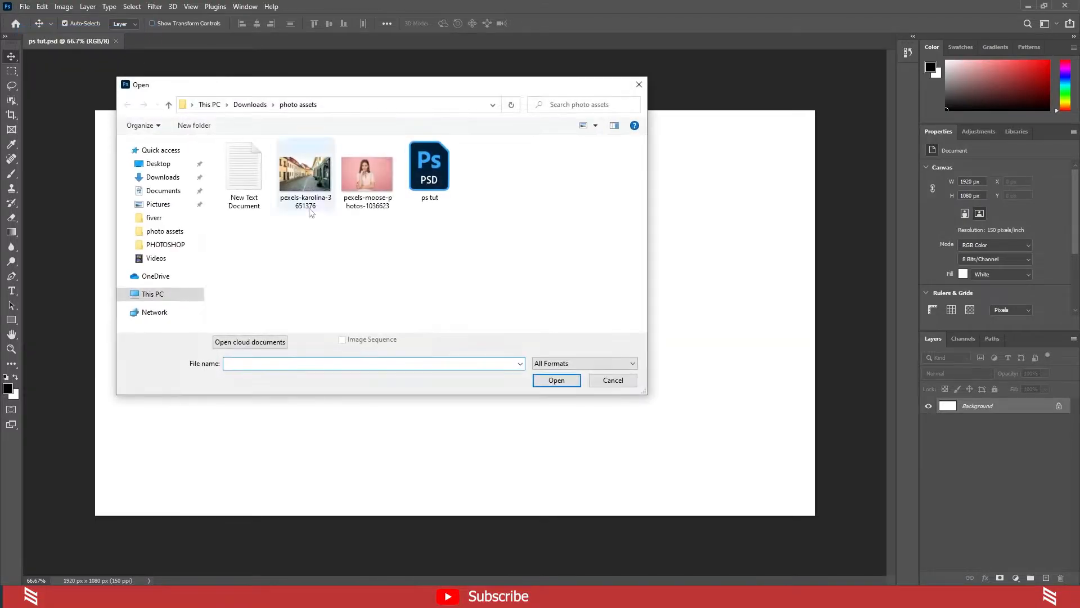
double_click(362, 184)
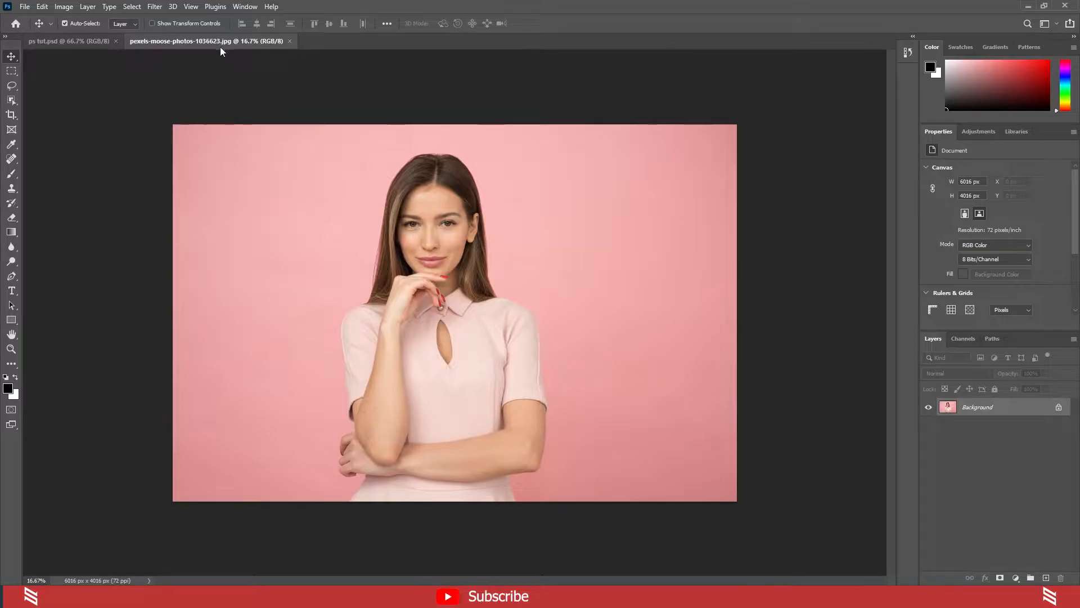
click(289, 41)
- Examine the file formats available when saving a copy of the document on the computer, and cancel the save
click(24, 6)
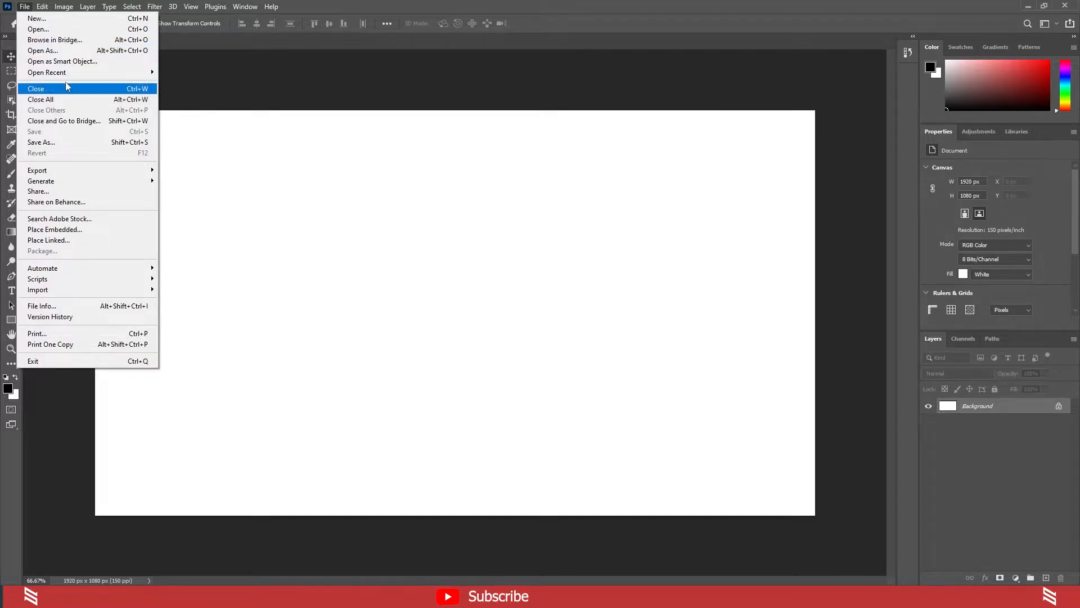
click(318, 132)
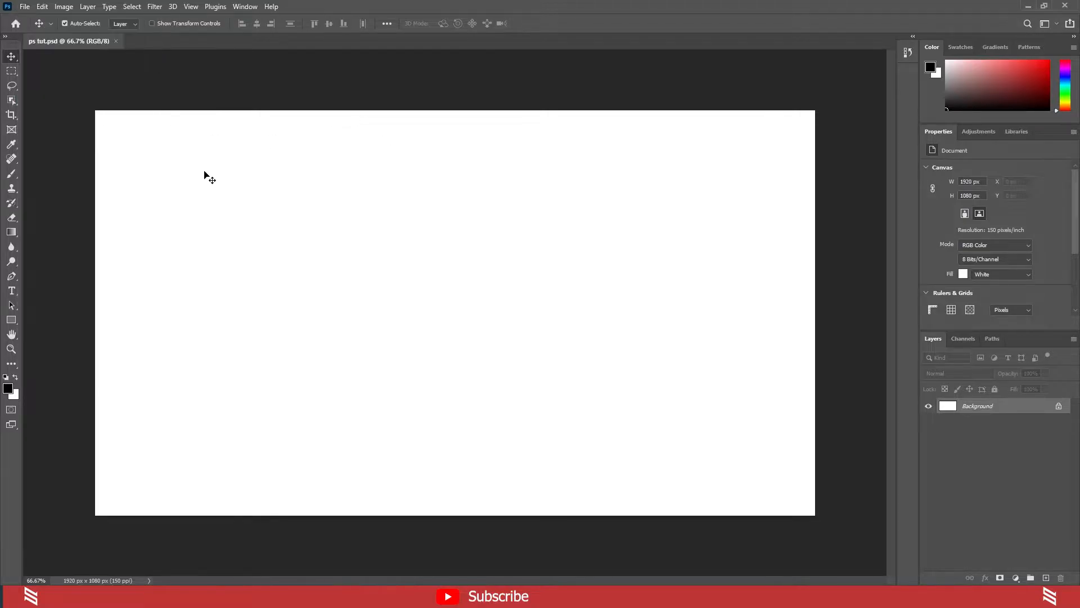
click(24, 6)
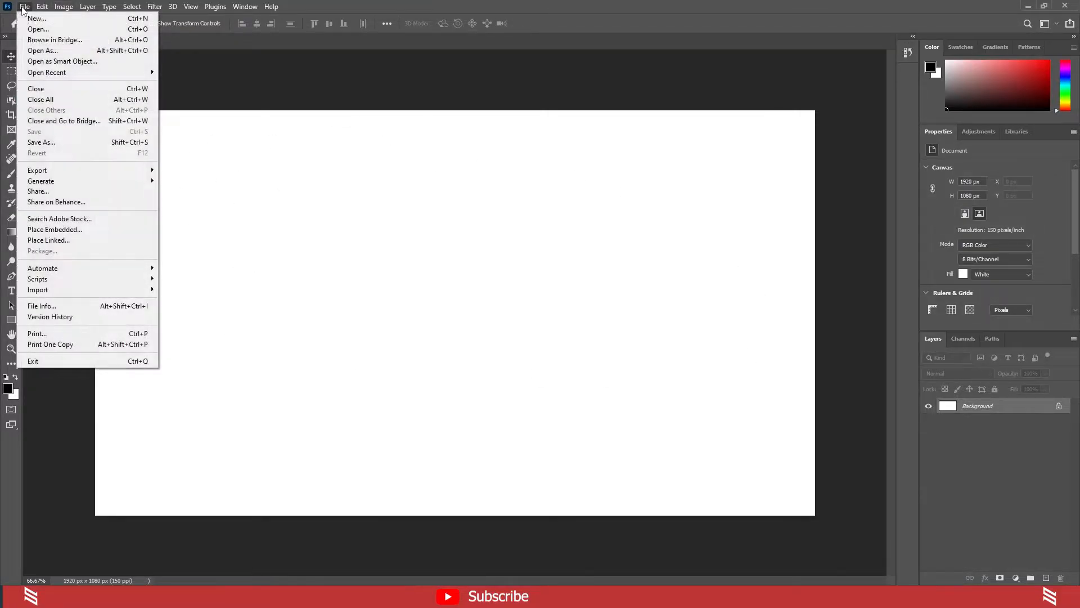
click(64, 142)
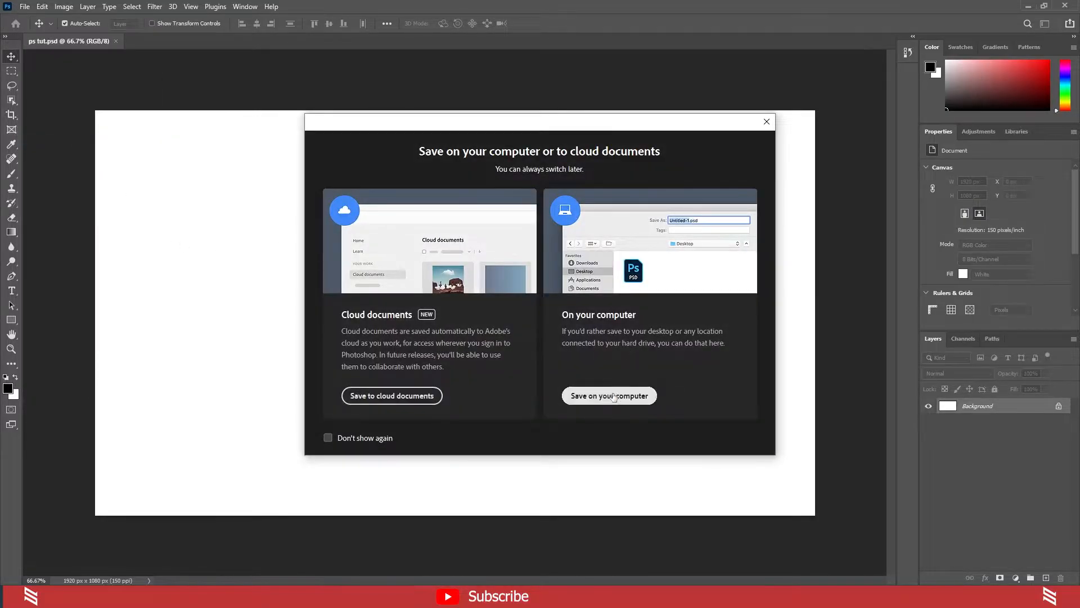
click(610, 396)
click(290, 335)
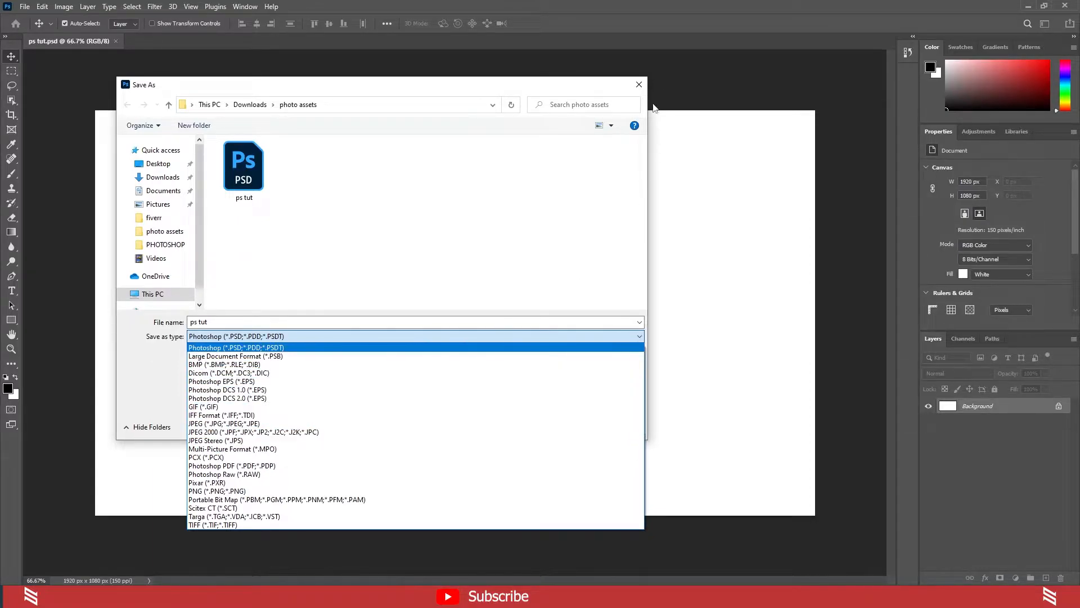
click(645, 85)
click(645, 85)
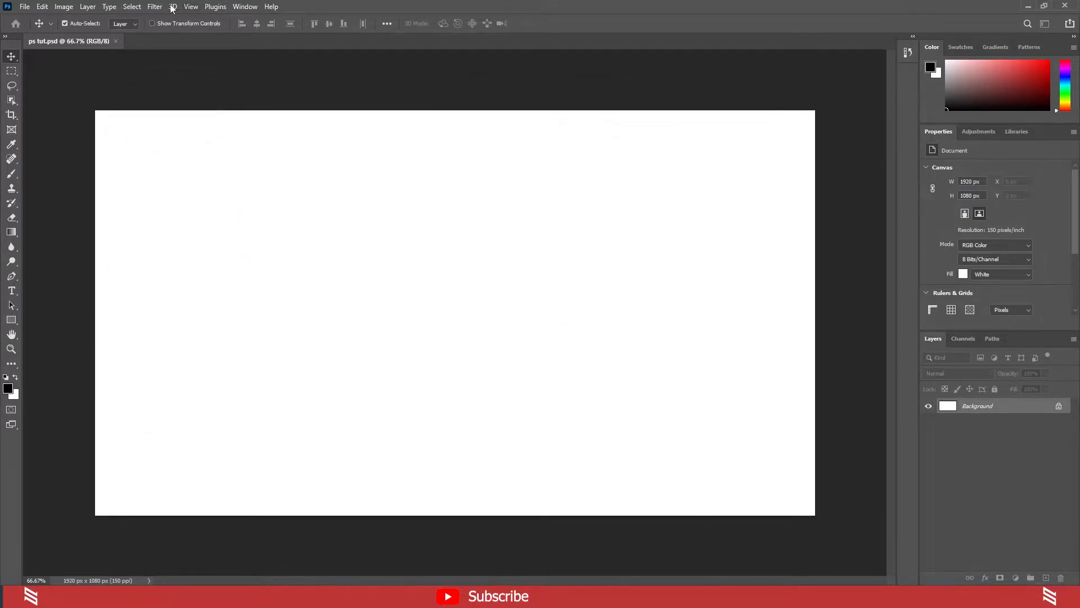
- Place pexels-moose-photos-1036623 from the file explorer into the blank 1920 x 1080 px document as a new layer
click(26, 7)
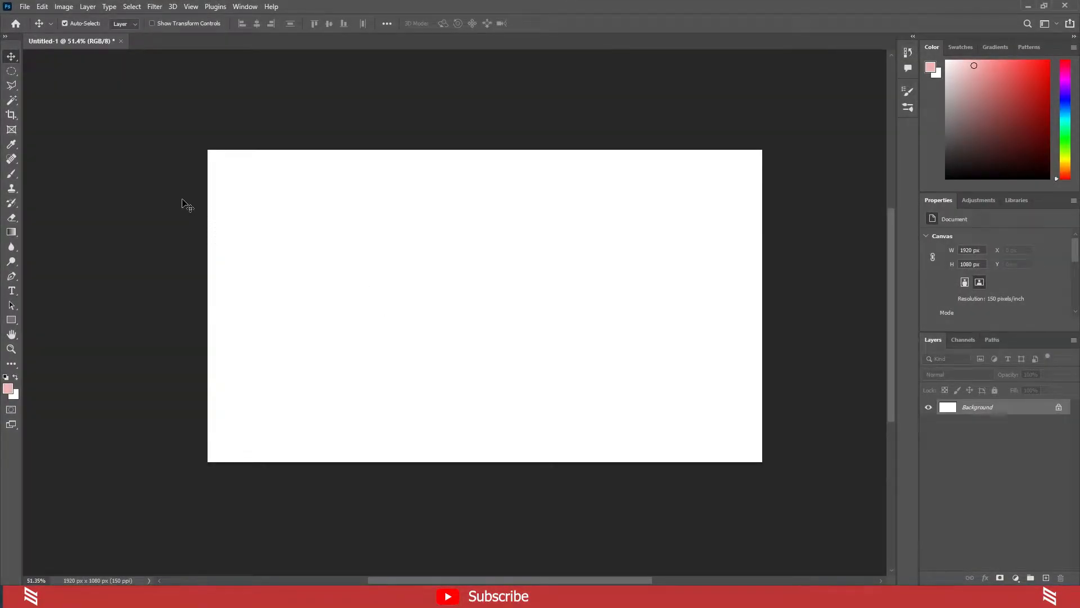
click(45, 6)
click(45, 5)
click(164, 595)
drag(483, 256, 414, 306)
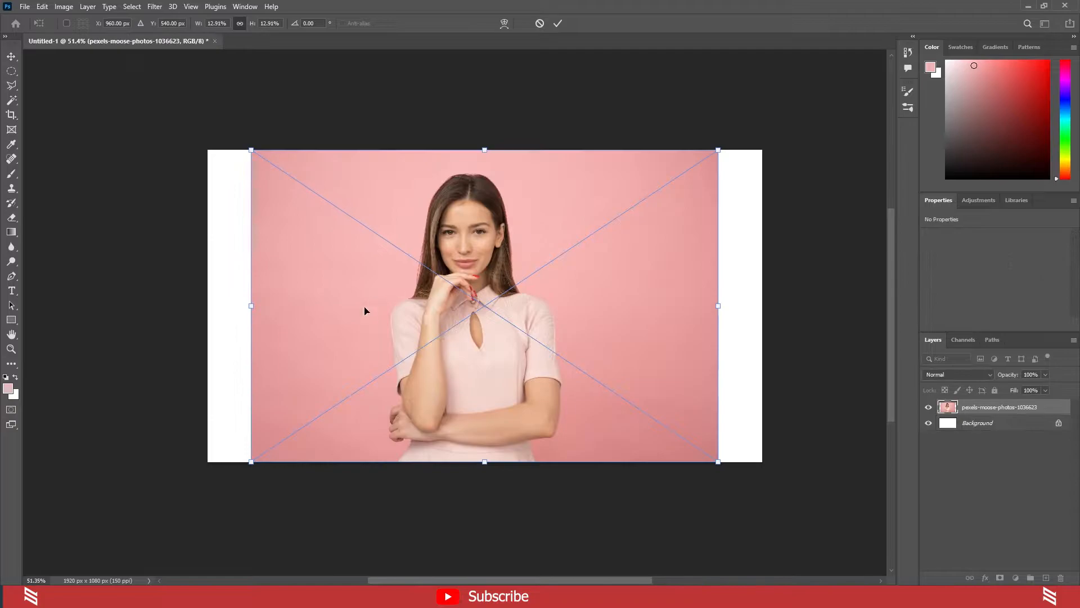
click(558, 26)
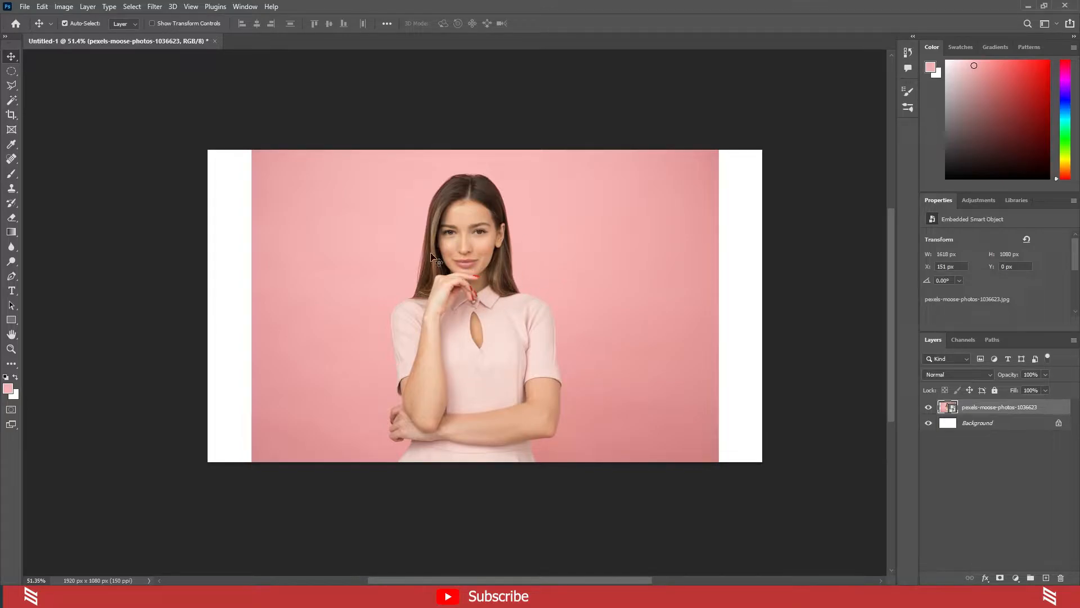
- Undo the placement of the photo and redo it
click(48, 8)
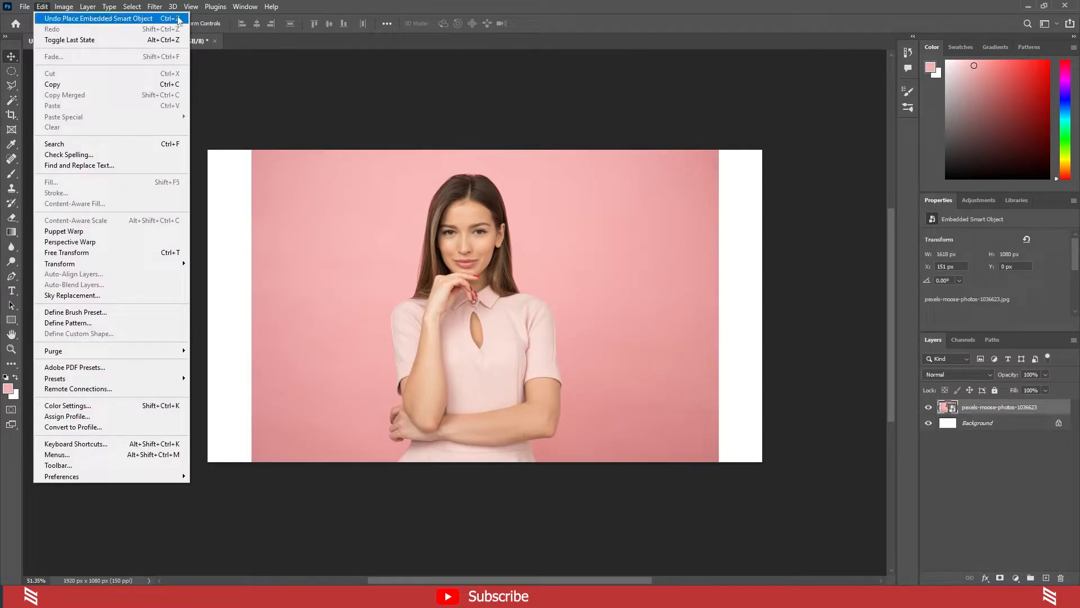
click(99, 18)
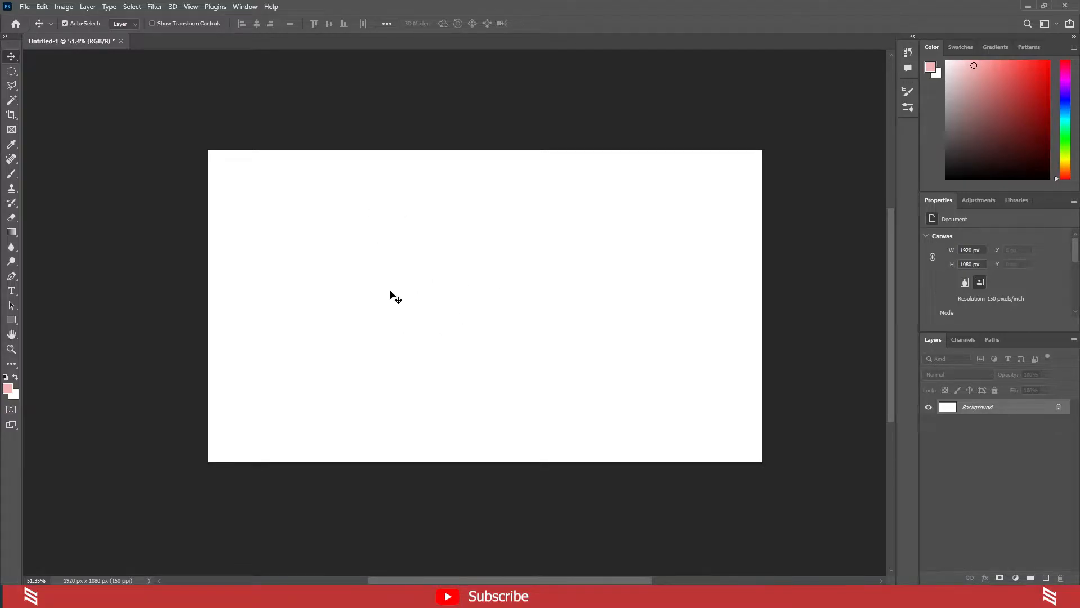
click(43, 6)
click(56, 31)
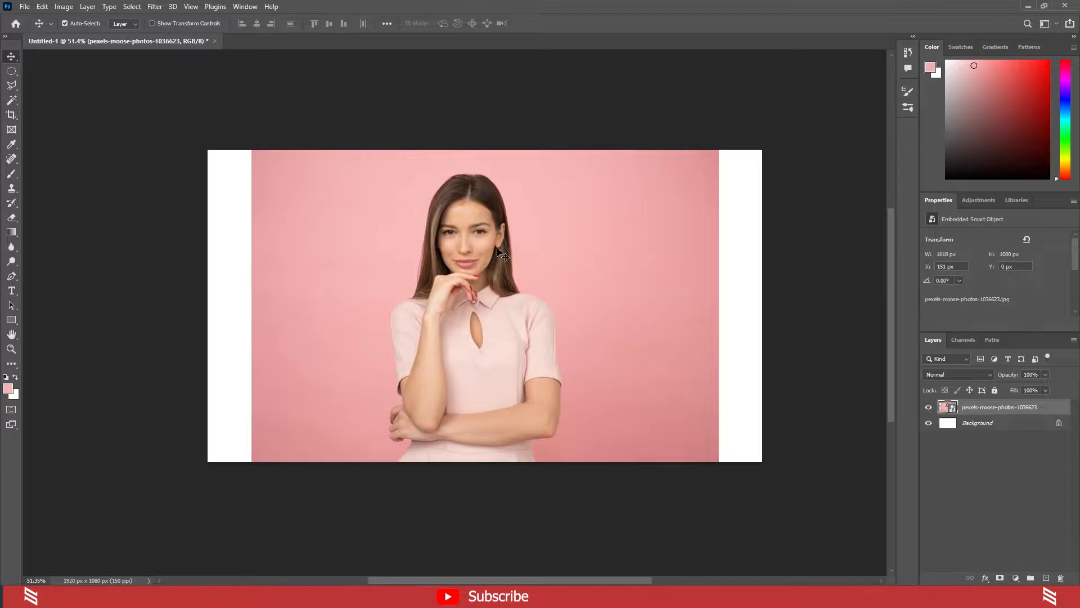
click(42, 6)
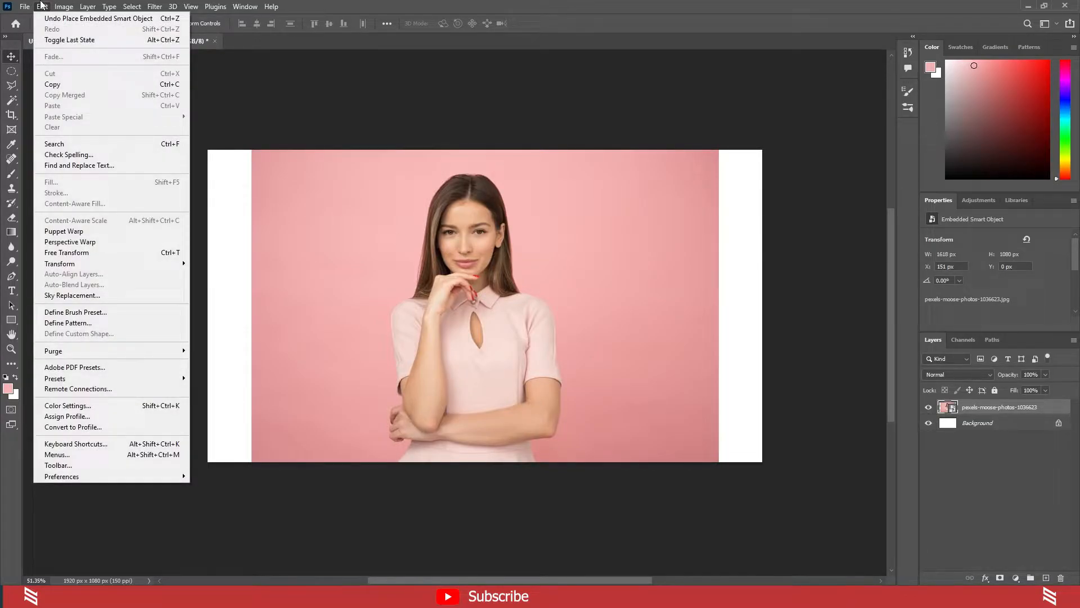
click(41, 5)
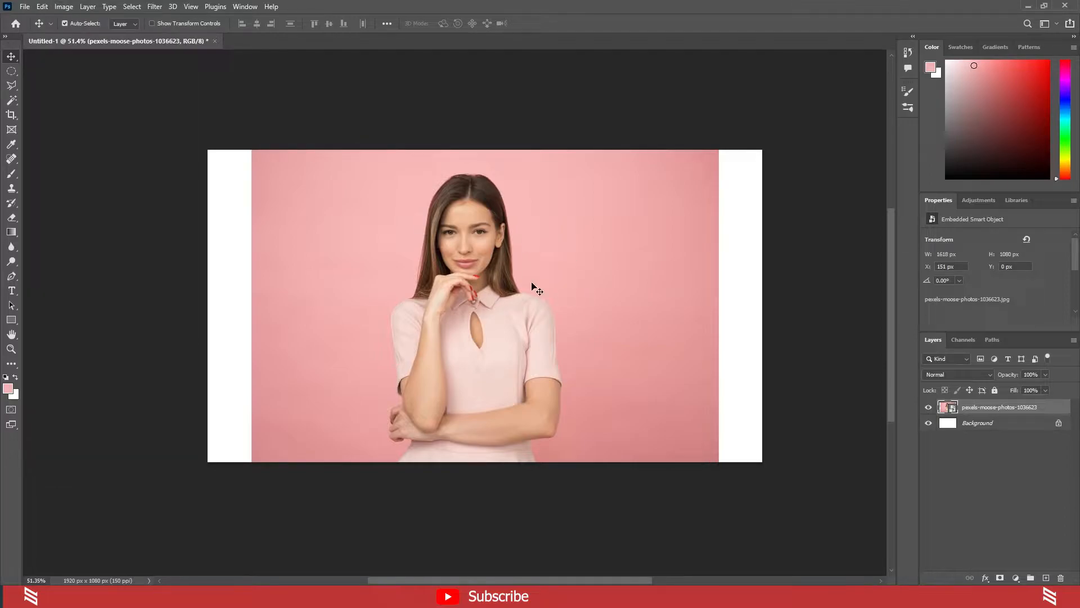
click(42, 6)
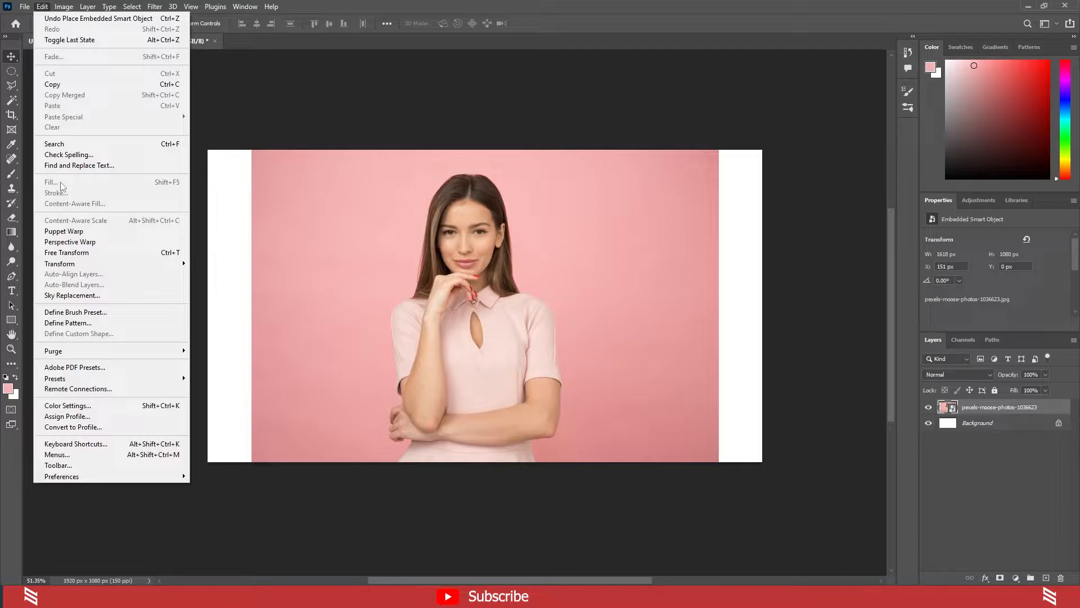
click(436, 241)
- Move the photo flush with the canvas's left edge and rasterize its layer
drag(598, 330, 554, 335)
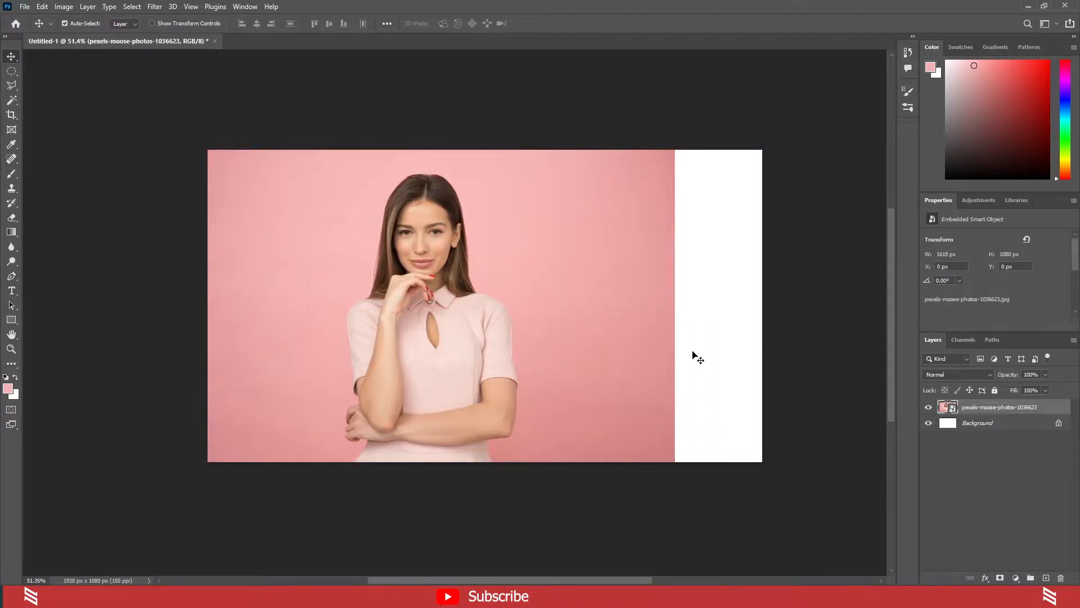
right_click(994, 412)
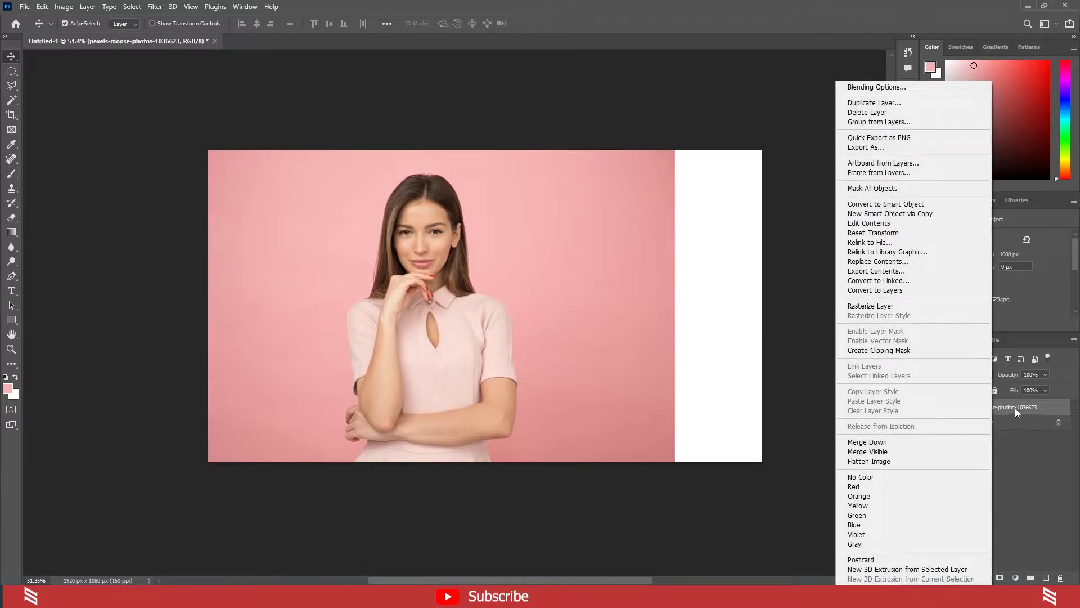
click(904, 306)
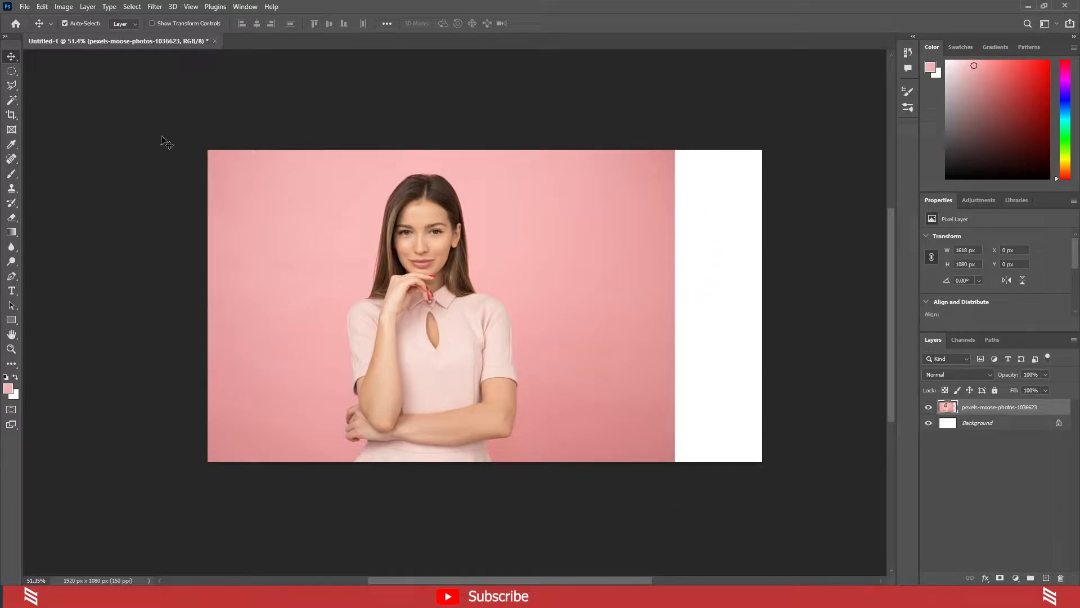
- Select the white strip beside the photo with a rectangular marquee about 343 x 1080 px, slightly overlapping the photo's right edge
click(12, 71)
click(52, 72)
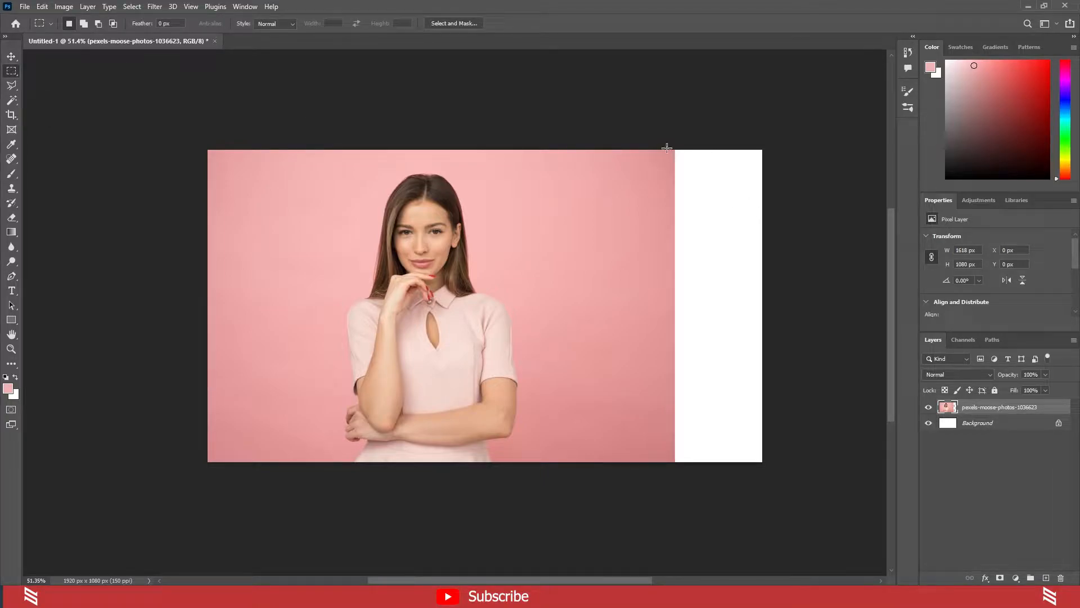
drag(663, 142, 777, 492)
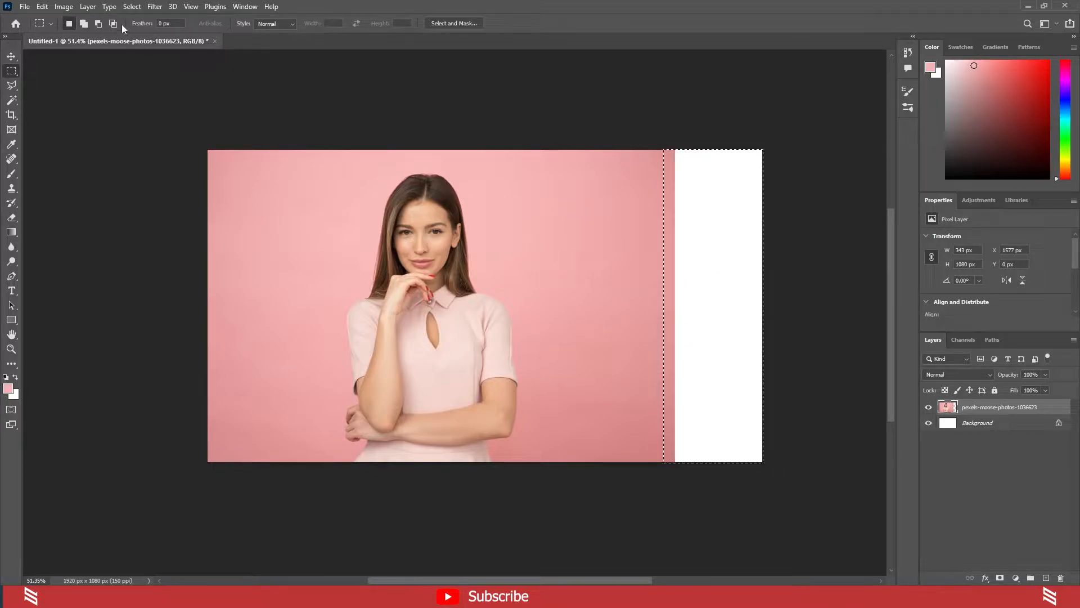
- Fill the selected strip using Content-Aware with Color Adaptation, Normal mode and 100% opacity, and deselect it
click(41, 7)
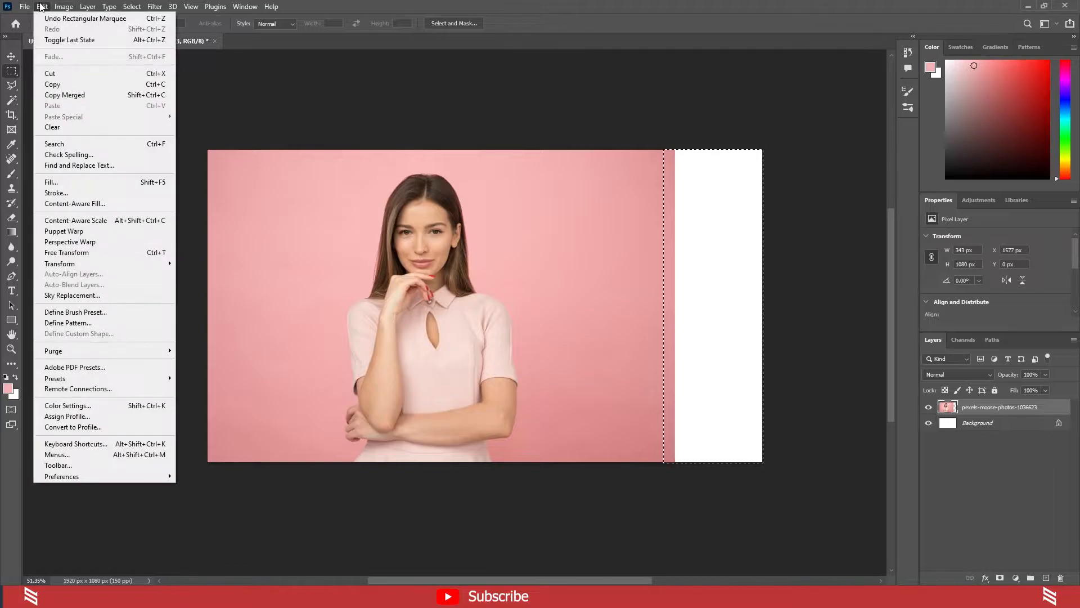
click(73, 183)
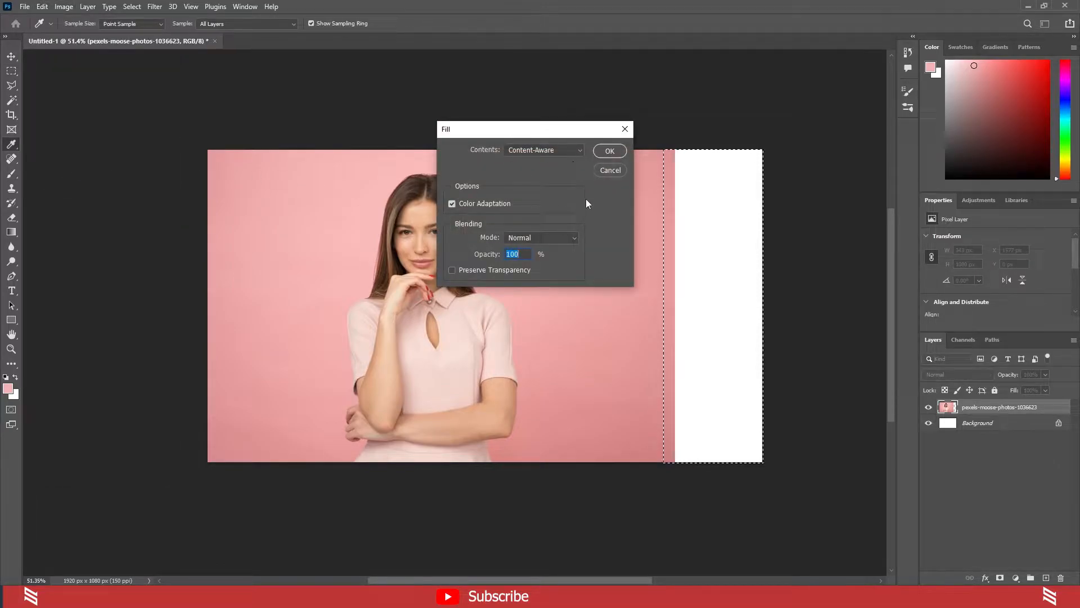
click(618, 151)
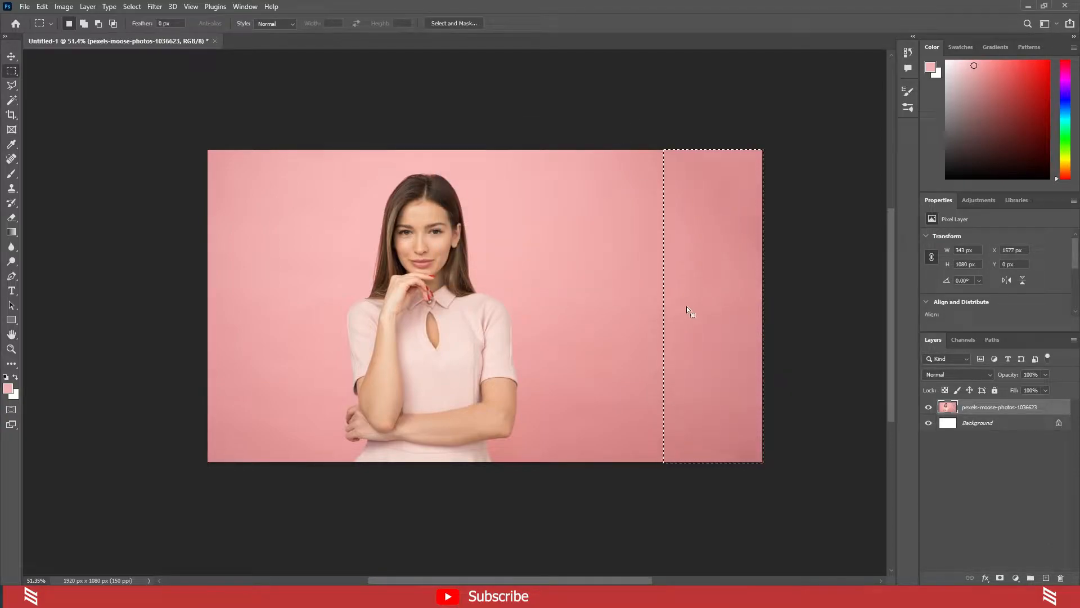
key(ctrl+d)
scroll(603, 241, down, 1)
key(v)
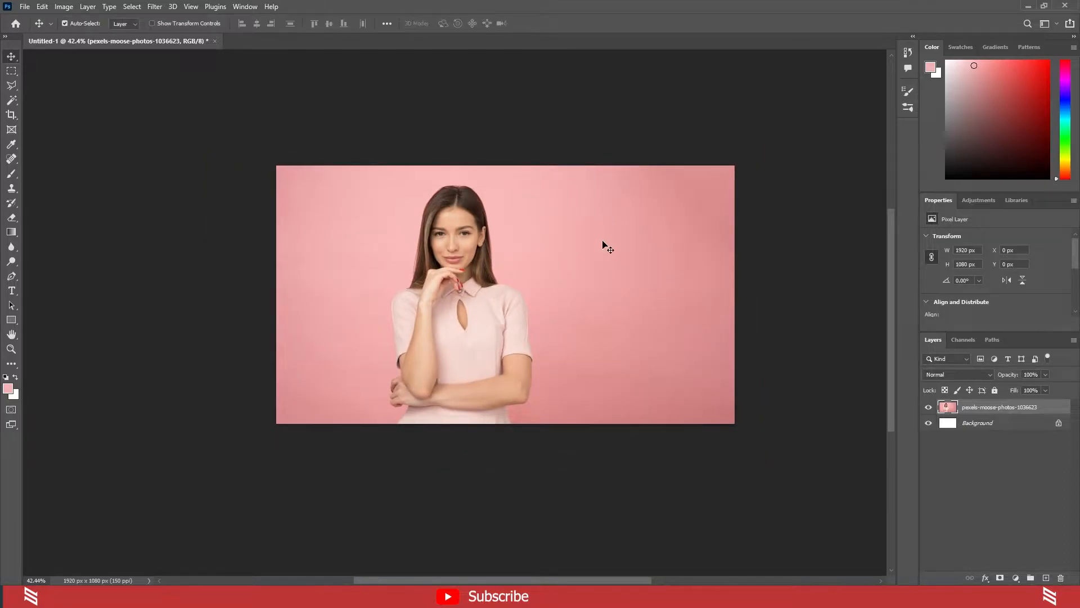
- Rotate the photo slightly counter-clockwise with Free Transform, apply it and undo the rotation
click(48, 9)
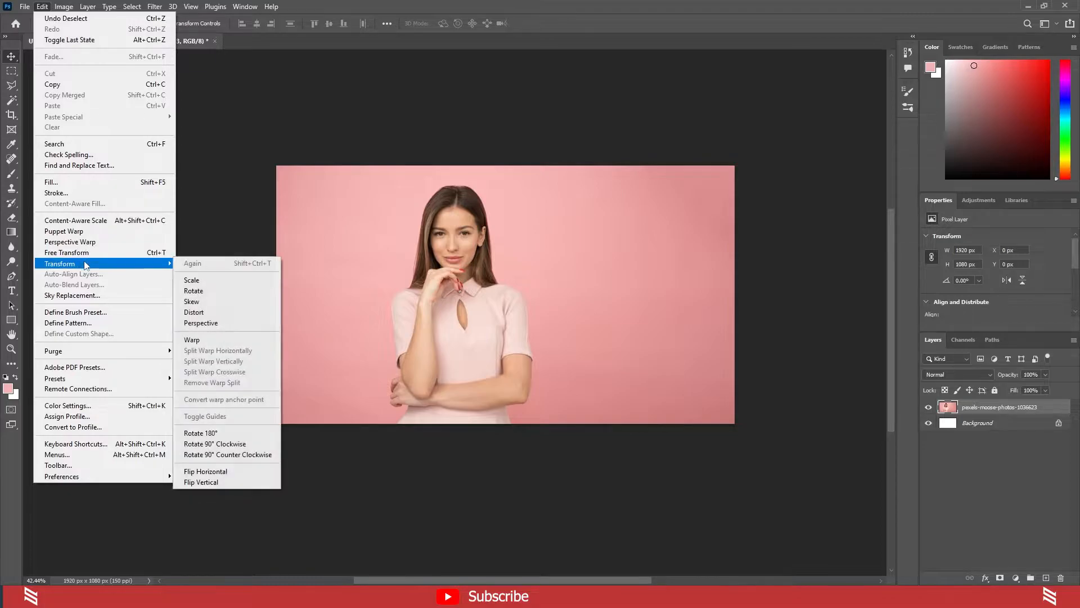
mouse_move(83, 265)
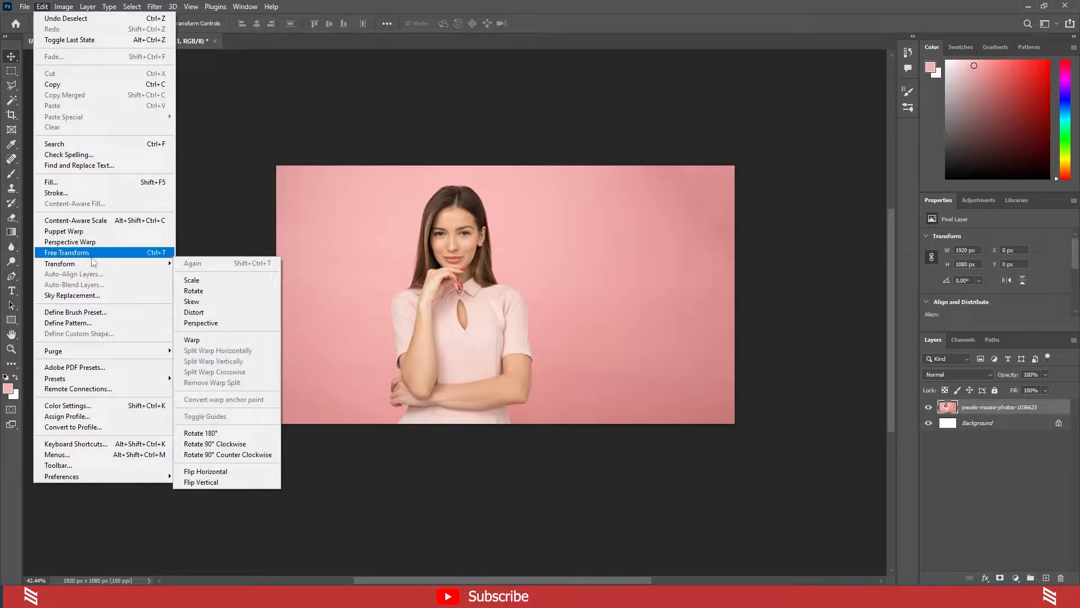
click(90, 253)
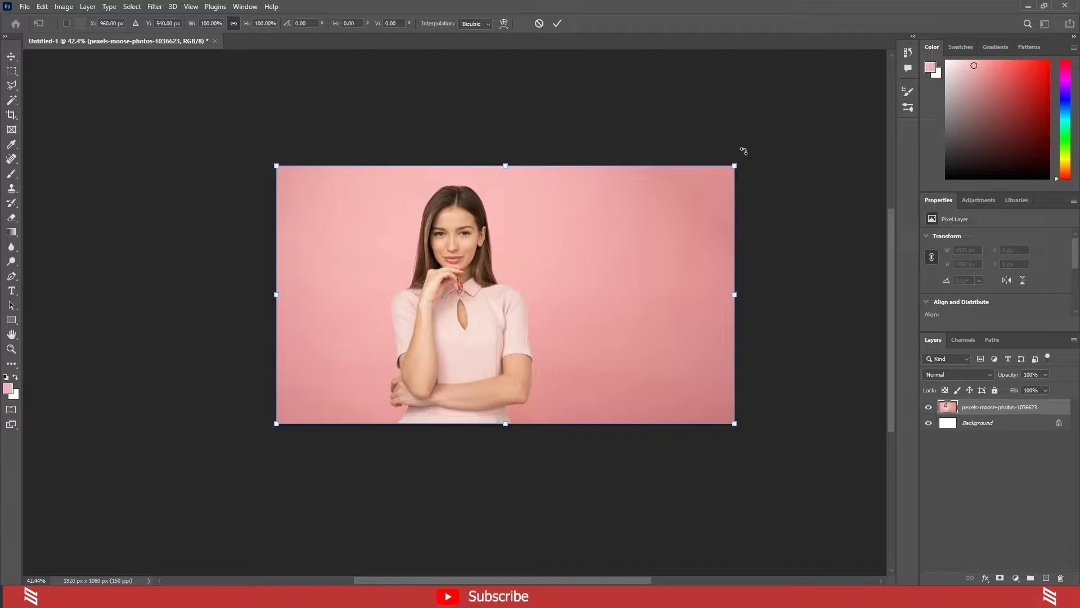
drag(748, 149, 622, 213)
click(557, 24)
click(42, 7)
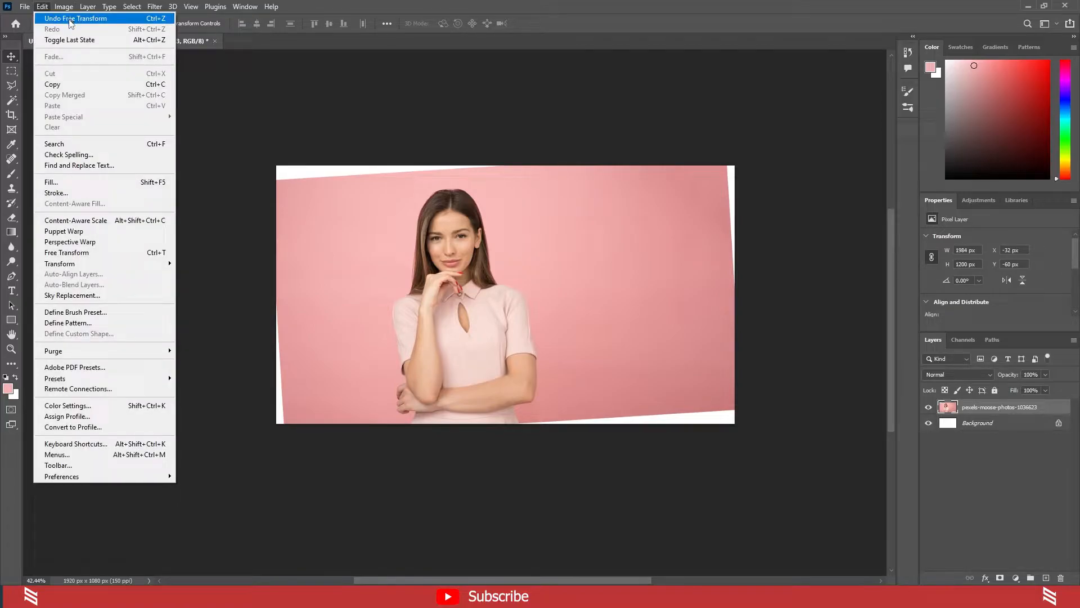
click(71, 19)
- Rotate the photo layer 180° and undo the rotation
click(42, 7)
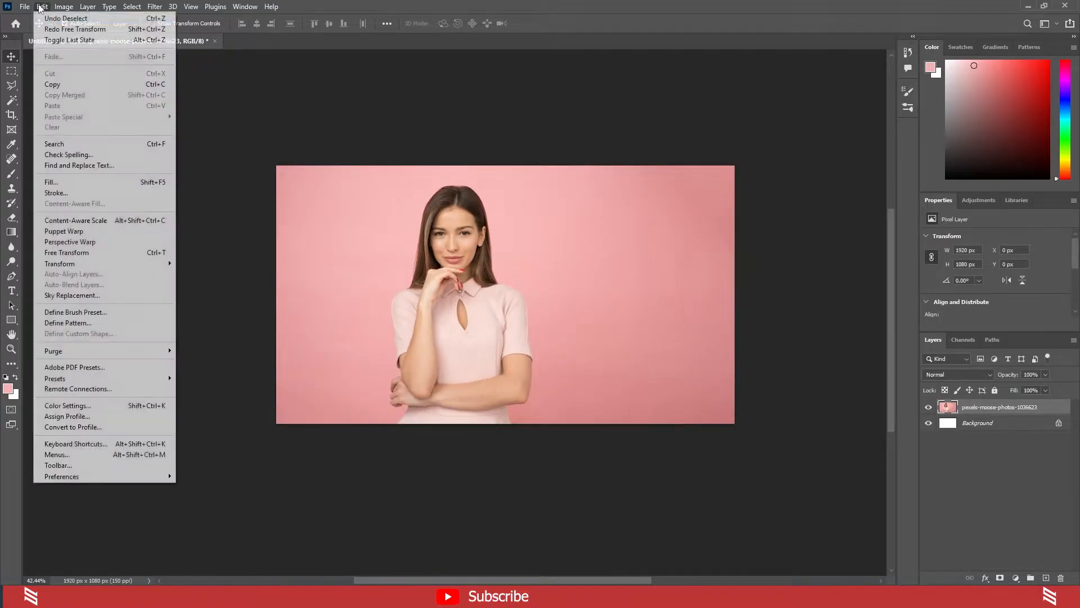
mouse_move(88, 272)
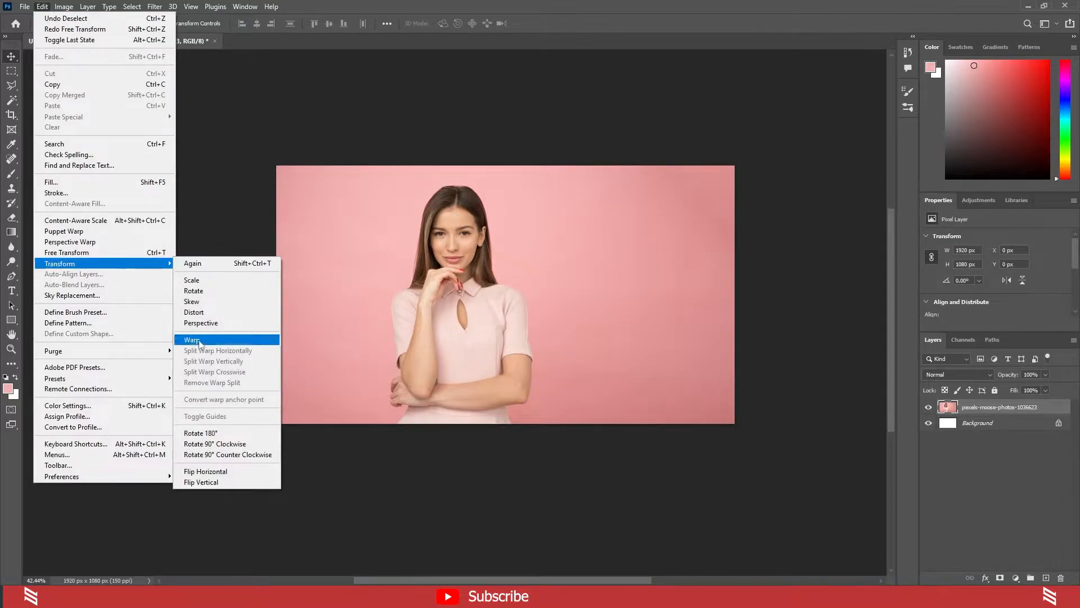
click(218, 434)
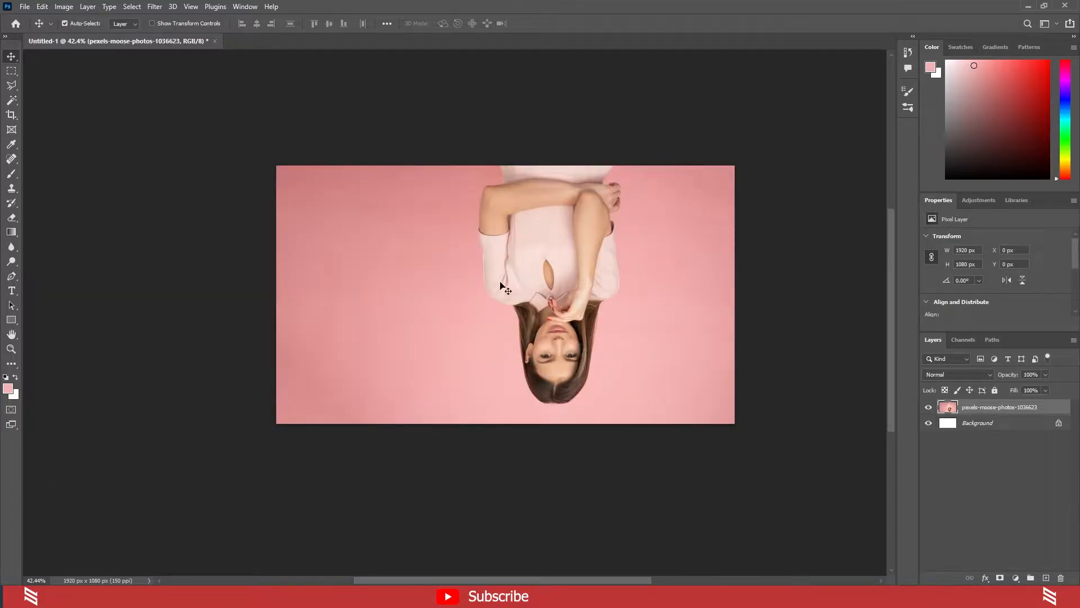
click(43, 6)
click(336, 5)
click(42, 6)
click(61, 21)
- Rotate the photo layer 90° clockwise and undo the rotation
click(42, 7)
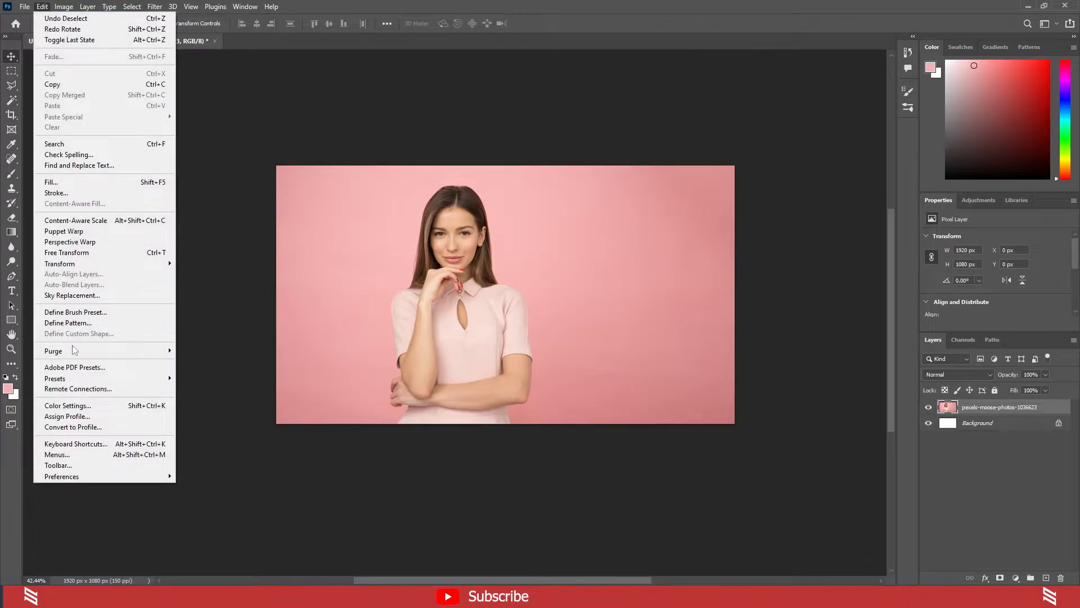
mouse_move(162, 263)
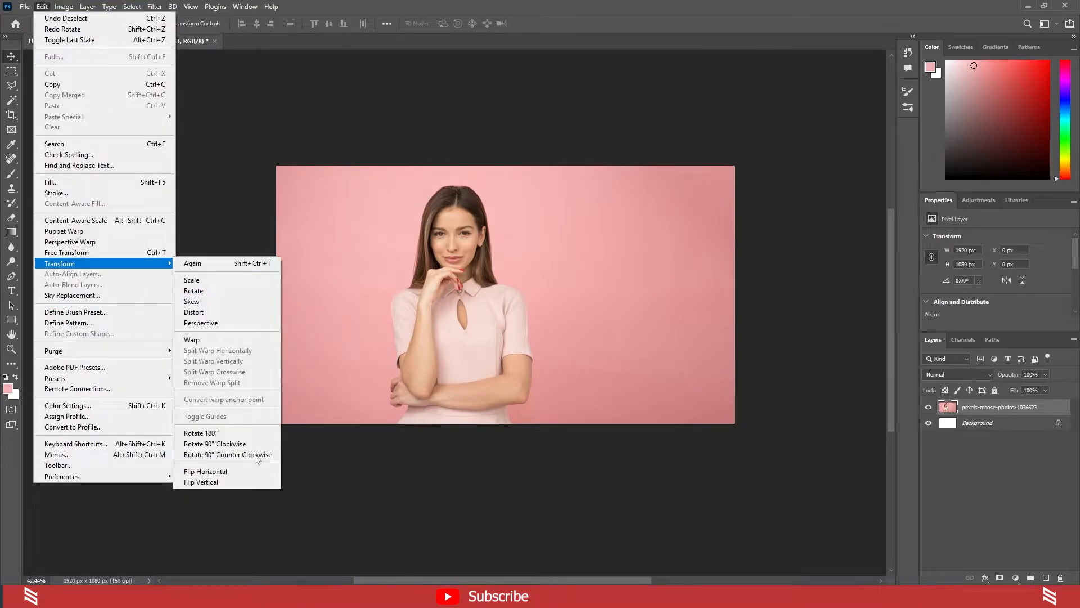
click(217, 454)
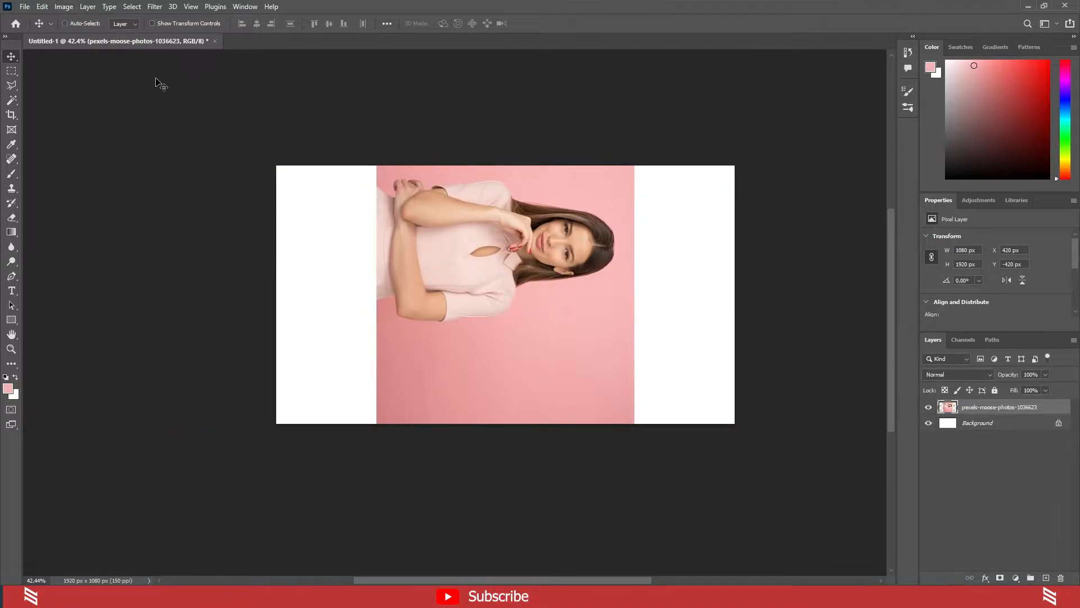
key(ctrl+z)
click(47, 8)
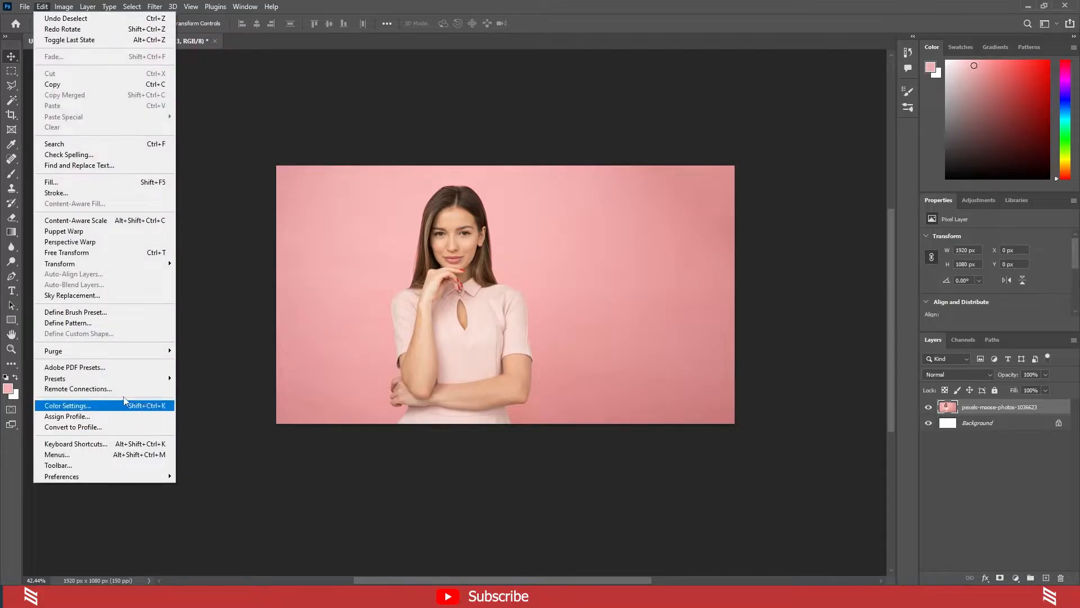
- Flip the photo layer horizontally and undo the flip
mouse_move(93, 264)
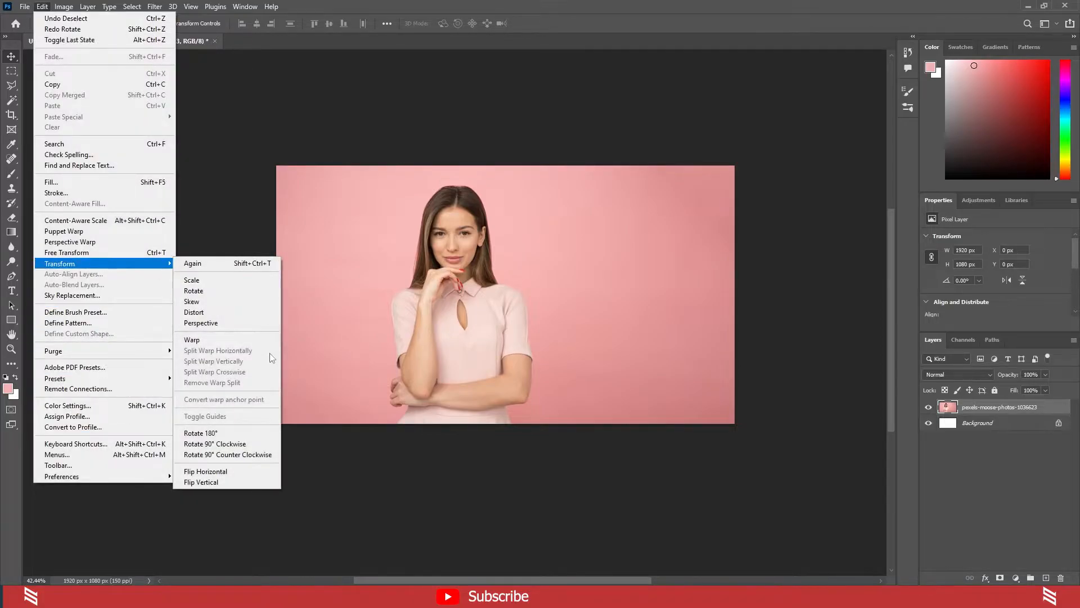
click(243, 469)
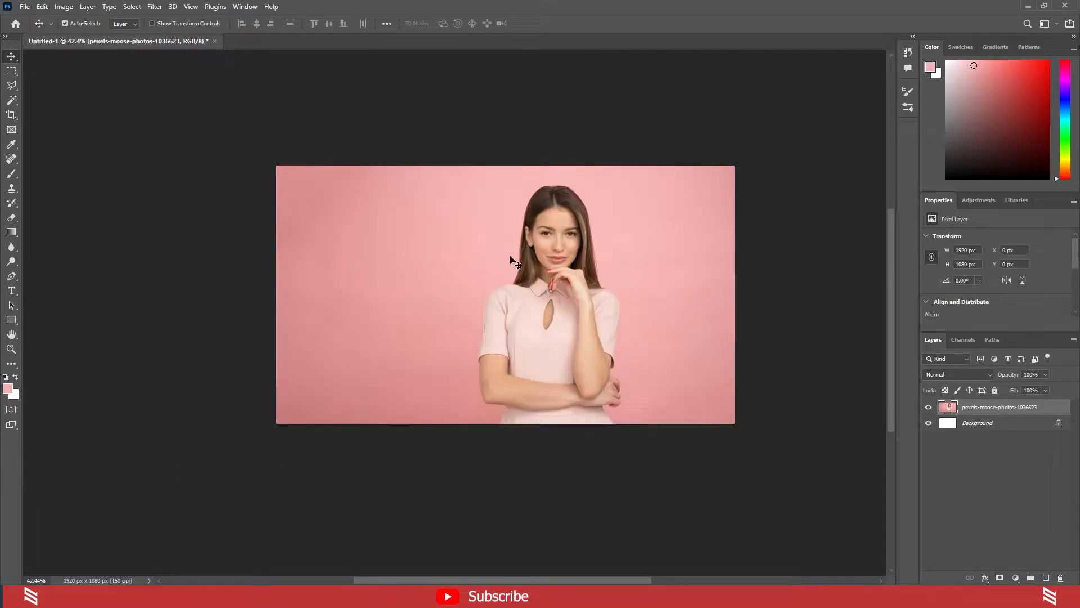
key(ctrl+z)
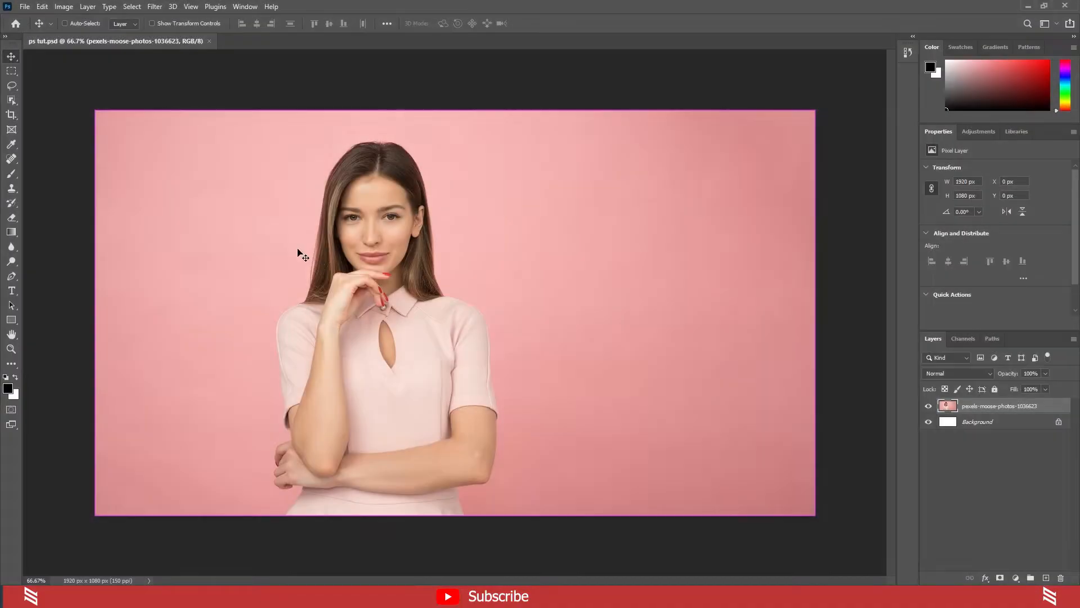
- Look through the image mode and adjustment commands and the list of available adjustment layer types
click(65, 7)
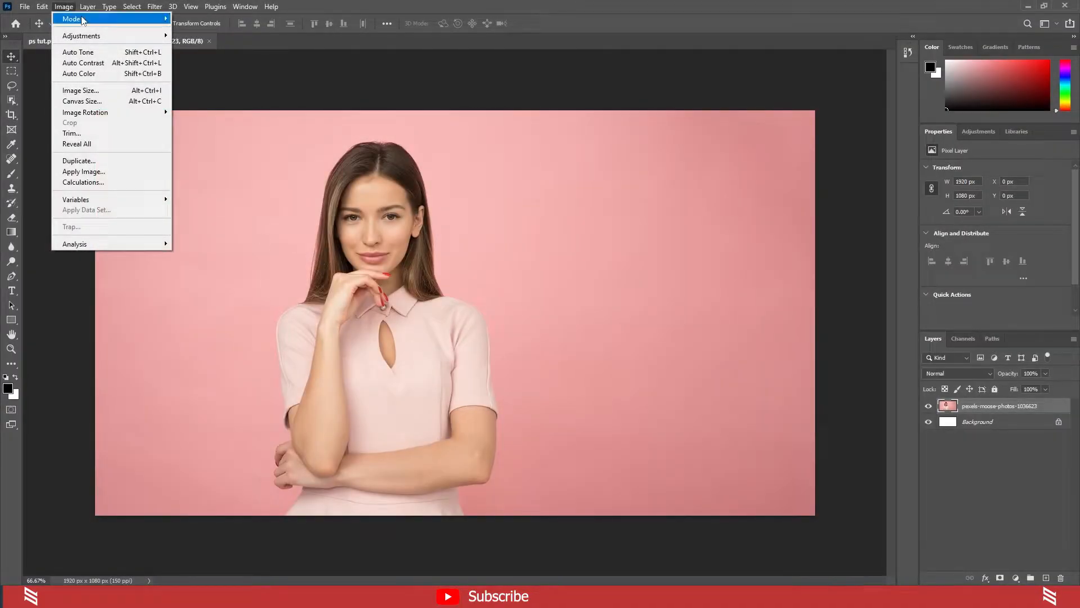
mouse_move(83, 20)
mouse_move(131, 39)
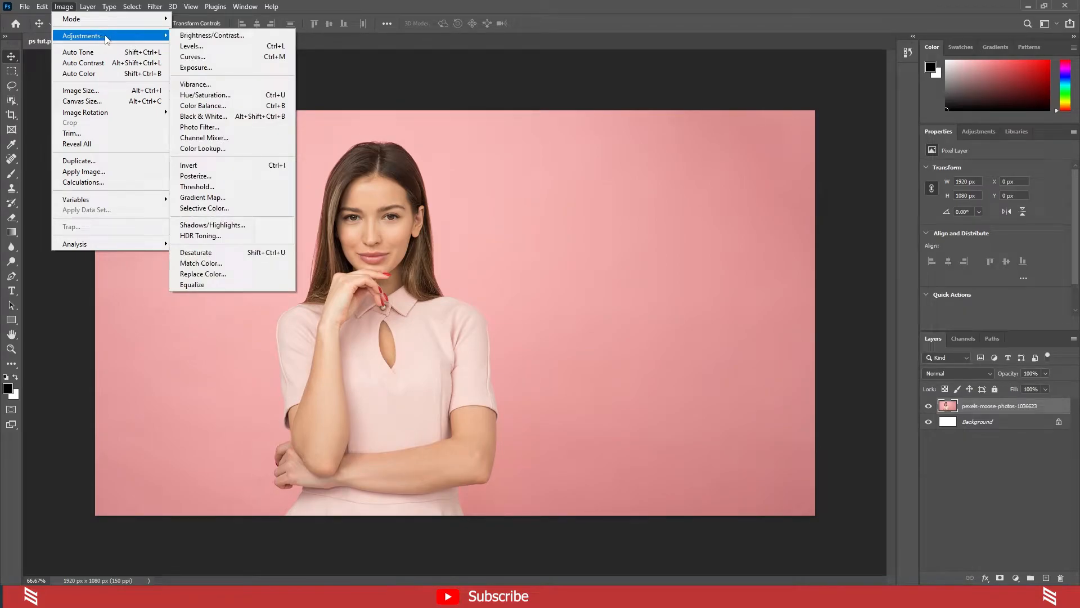
click(62, 8)
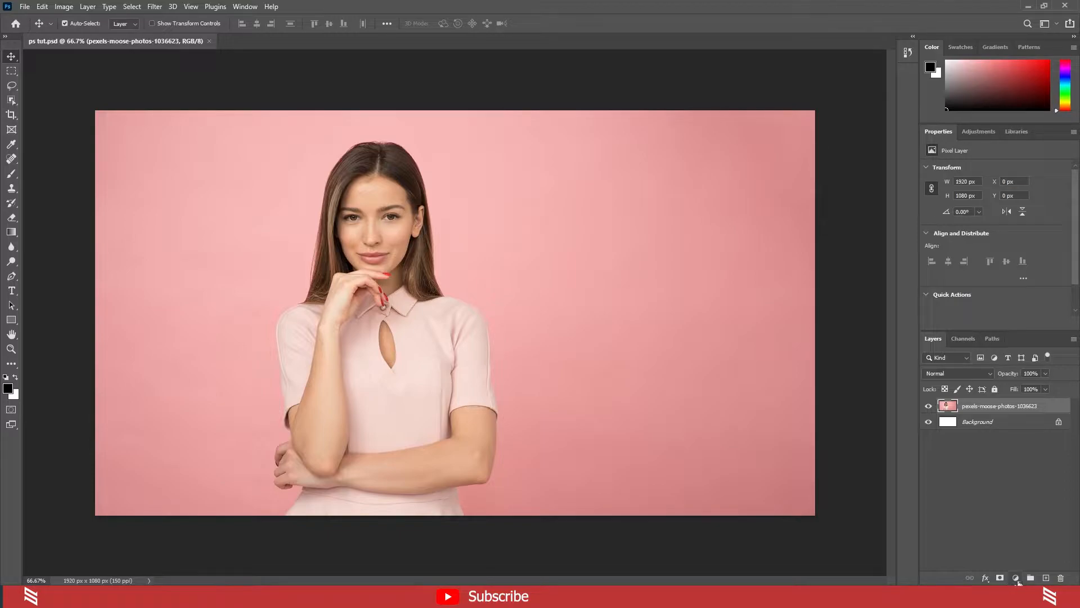
click(1016, 578)
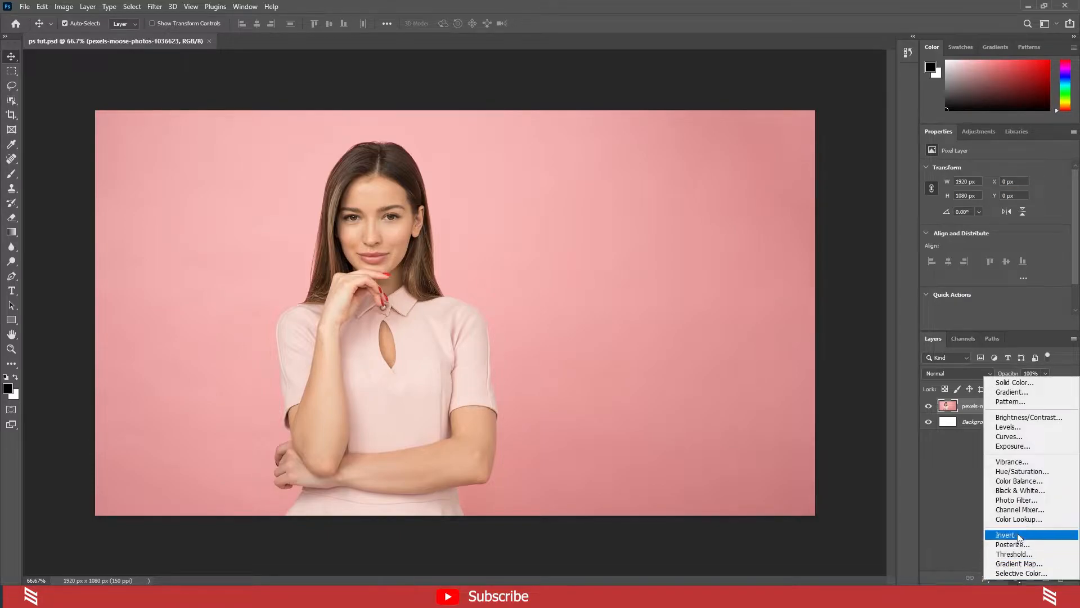
click(1011, 582)
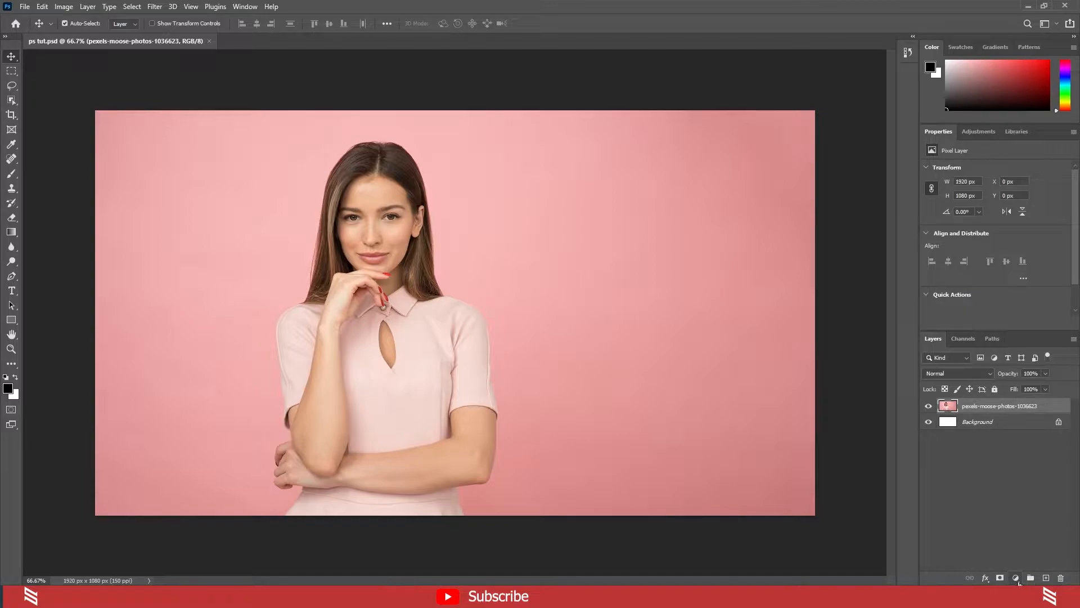
- Check the document's width and height in pixels in the Image Size dialog and cancel it
click(63, 6)
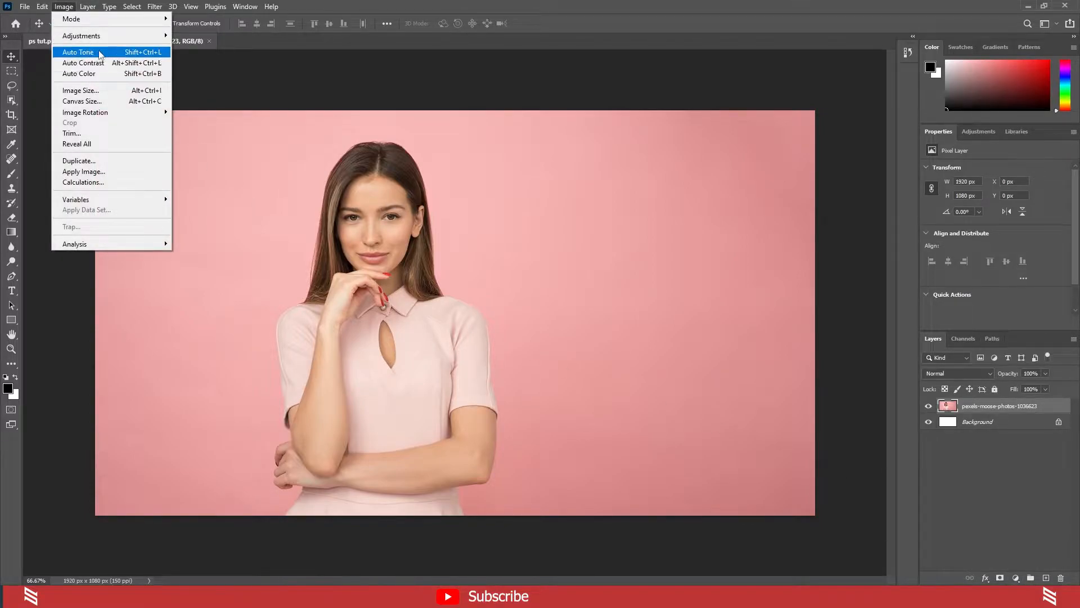
click(97, 91)
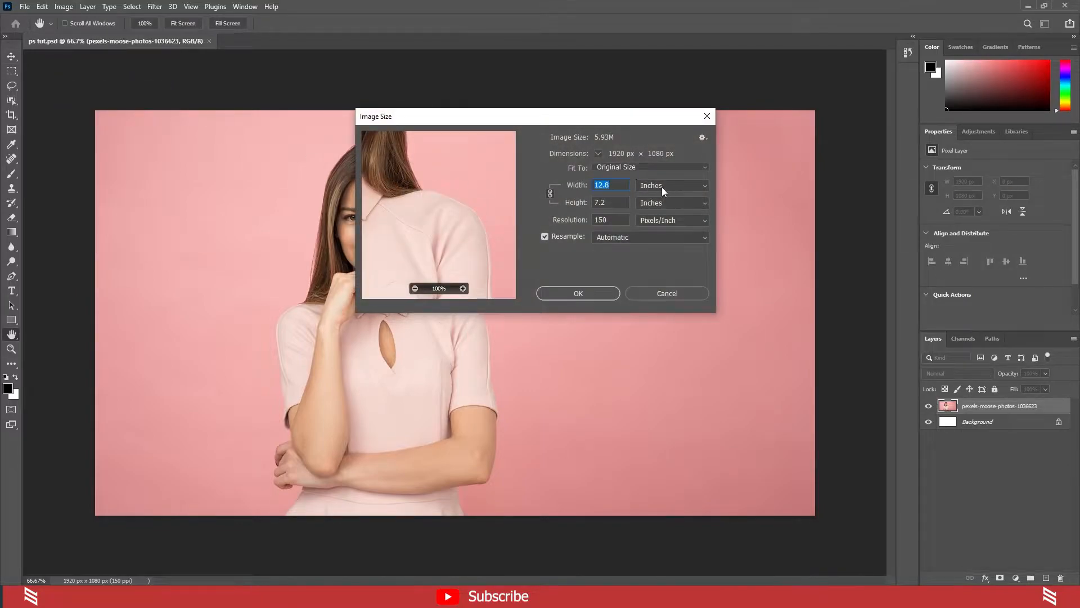
click(663, 191)
click(662, 211)
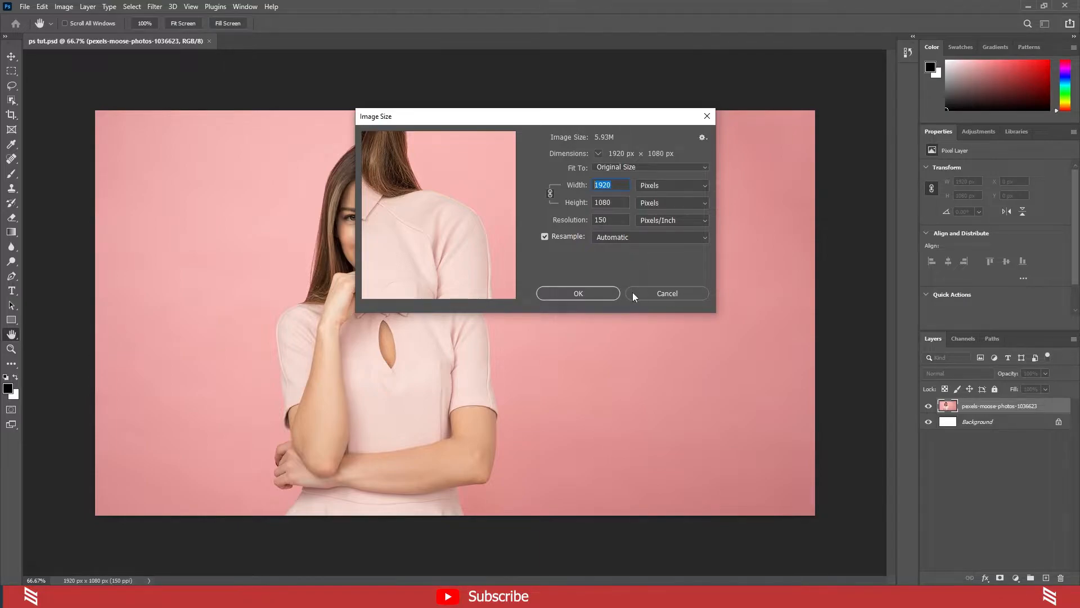
click(655, 293)
click(71, 7)
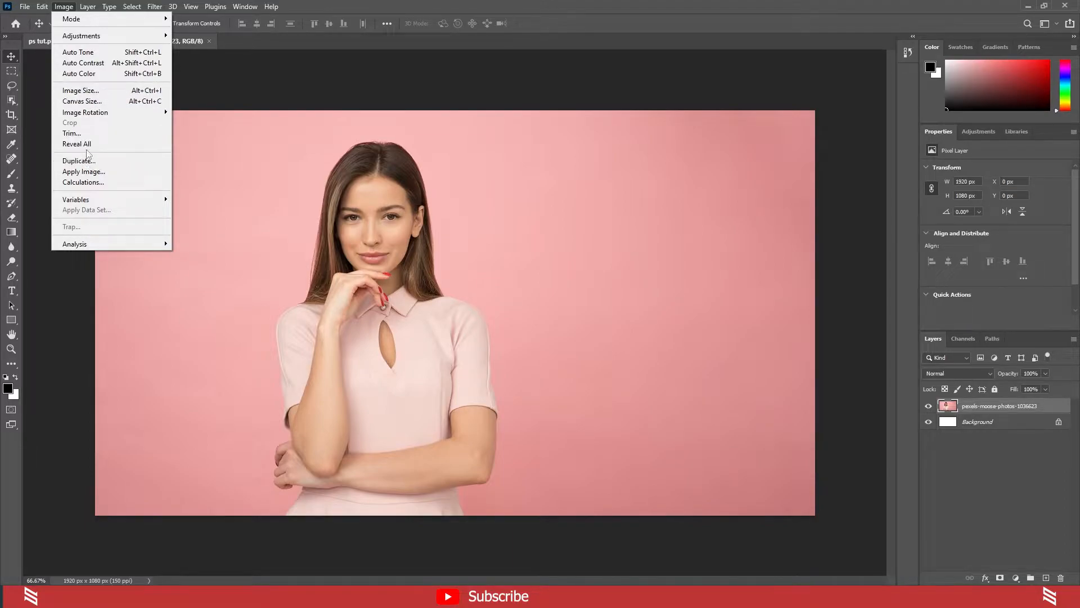
mouse_move(85, 7)
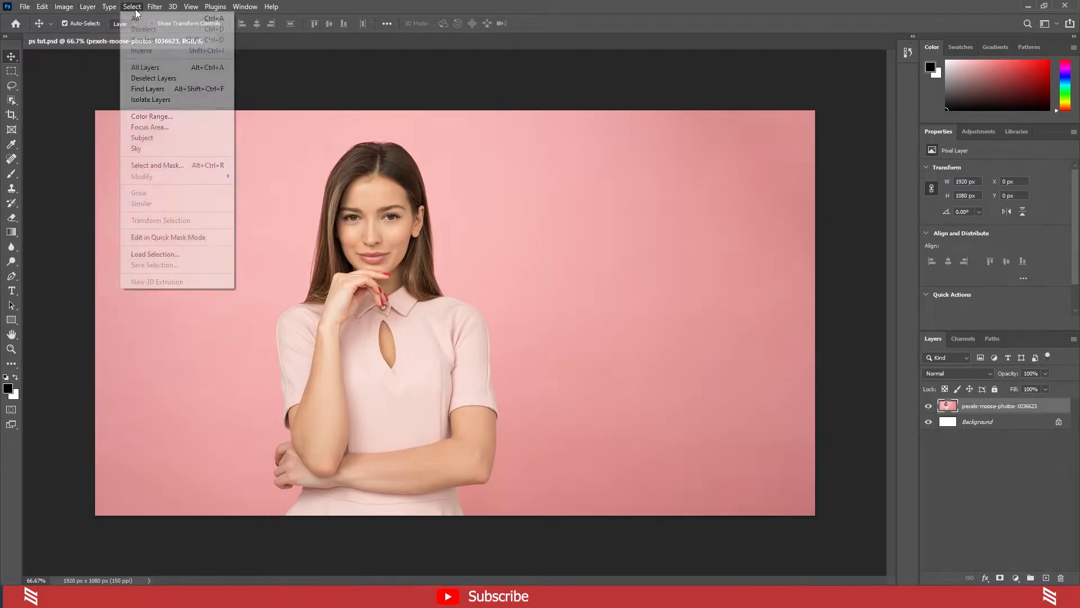
mouse_move(156, 7)
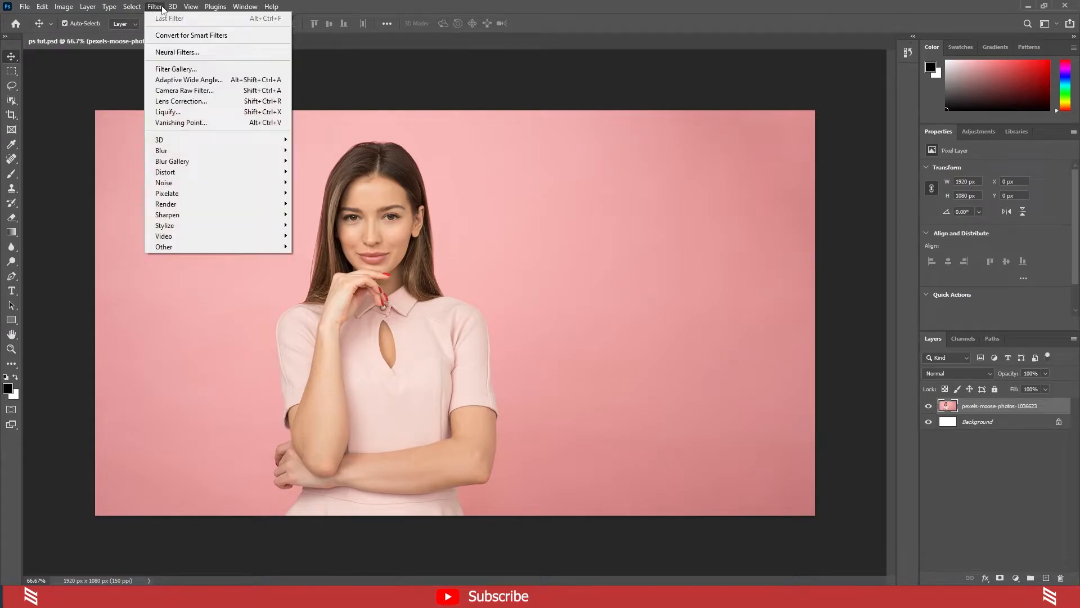
mouse_move(196, 9)
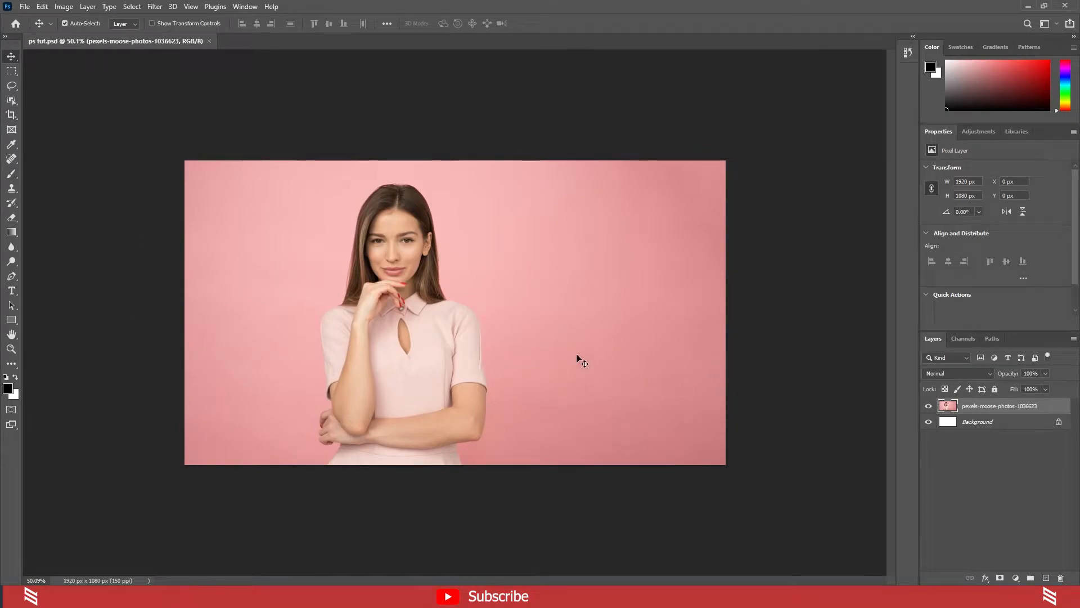
- Delete the portrait photo layer and place the street photo pexels-karolina-3651376 from the photo assets folder into the document
key(Delete)
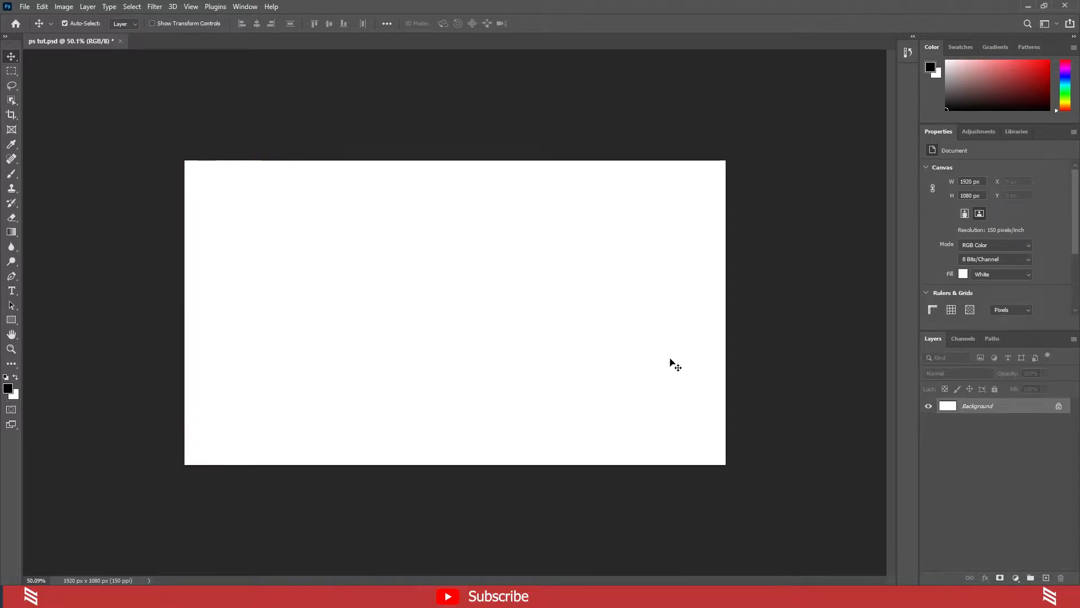
click(326, 597)
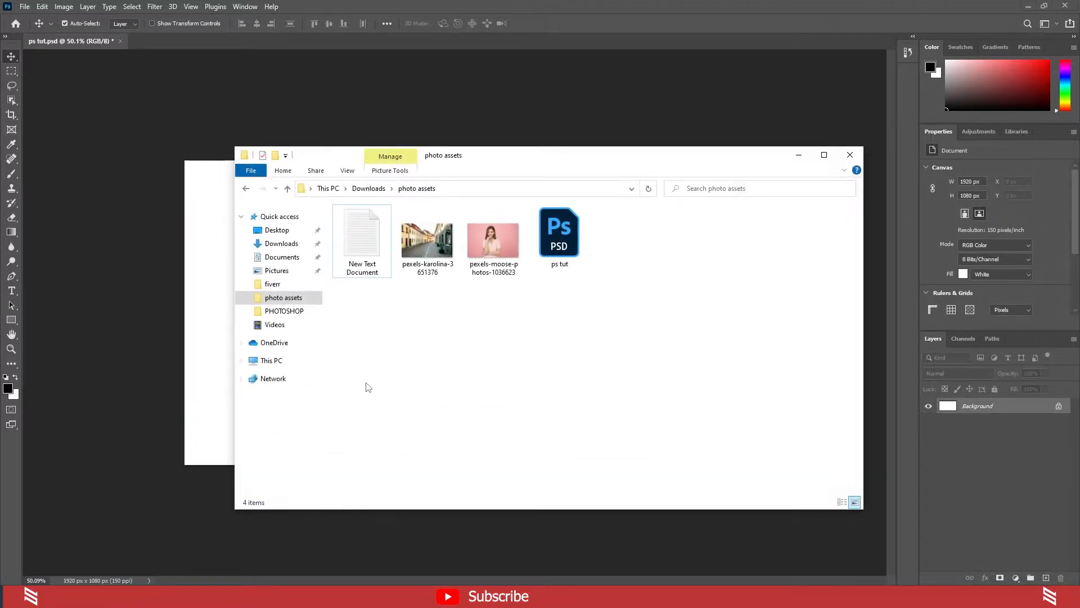
drag(442, 259, 439, 347)
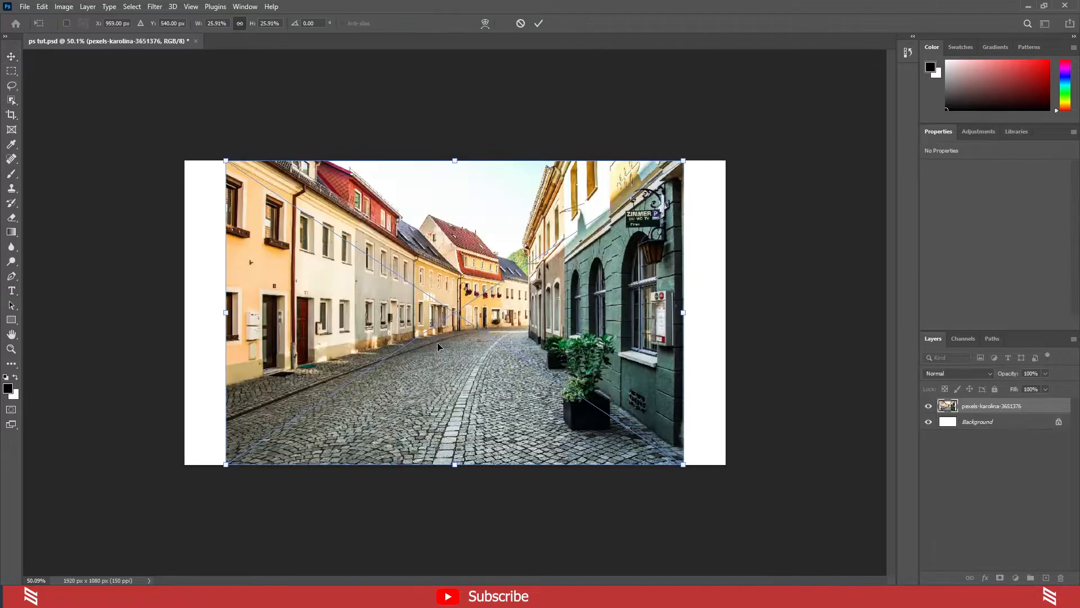
click(541, 23)
- Scale the street photo up proportionally to about 35.8% with Free Transform until it covers the whole canvas
key(ctrl+t)
drag(682, 161, 787, 91)
drag(227, 467, 156, 510)
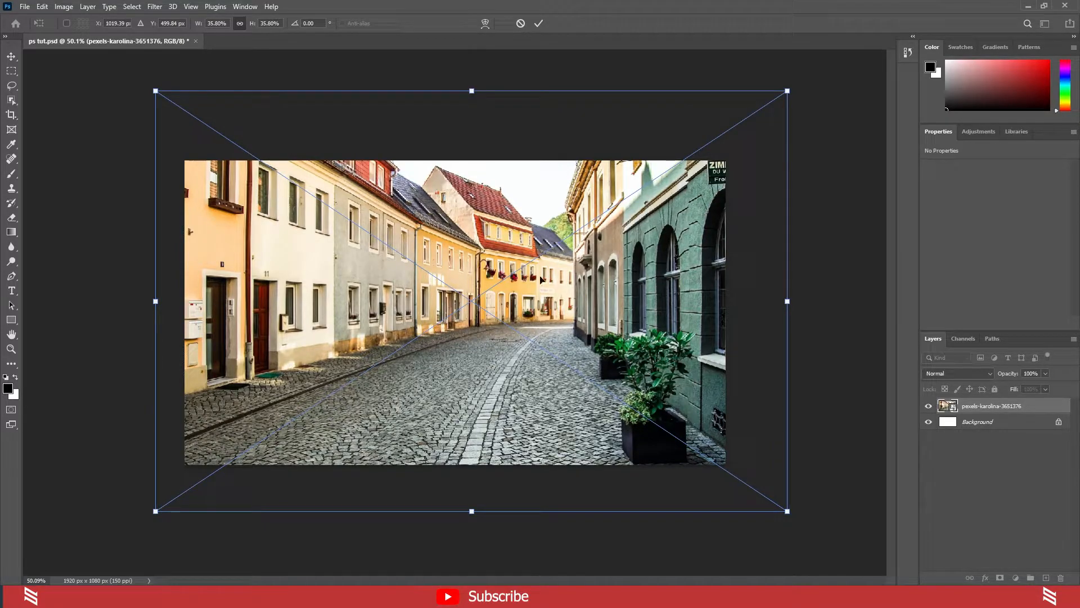
click(537, 27)
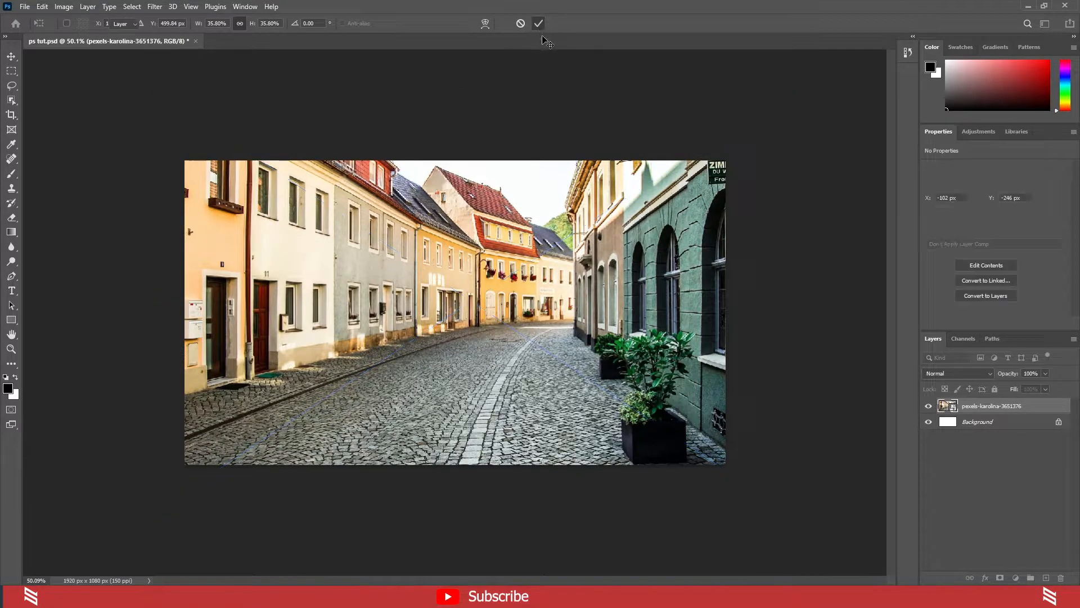
- Shrink the street photo non-proportionally to about 22.36% width and 19.89% height, apply it and undo the transform
key(ctrl+t)
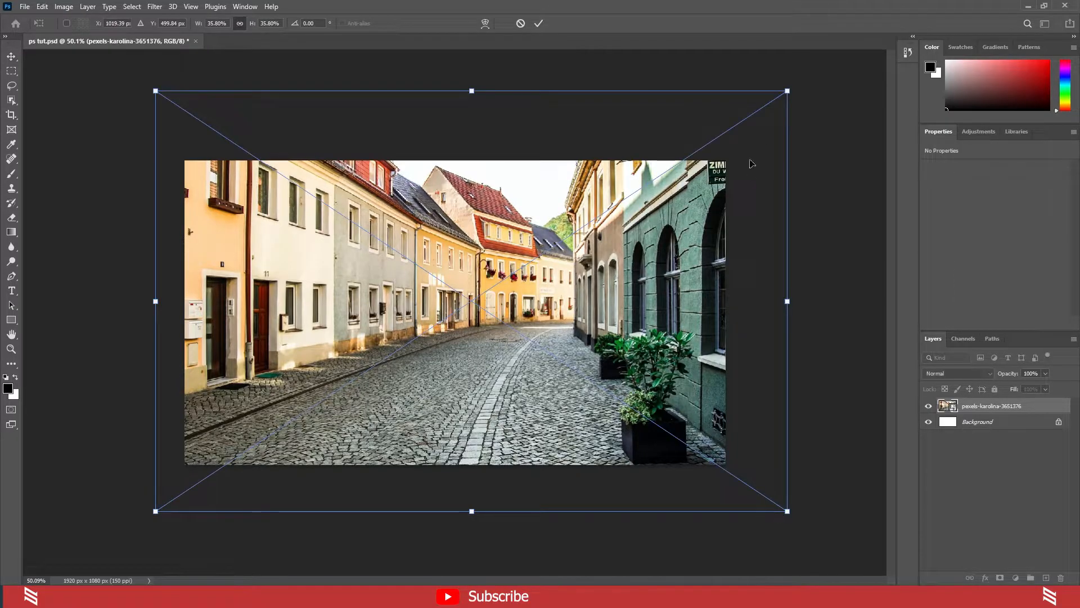
drag(787, 90, 550, 277)
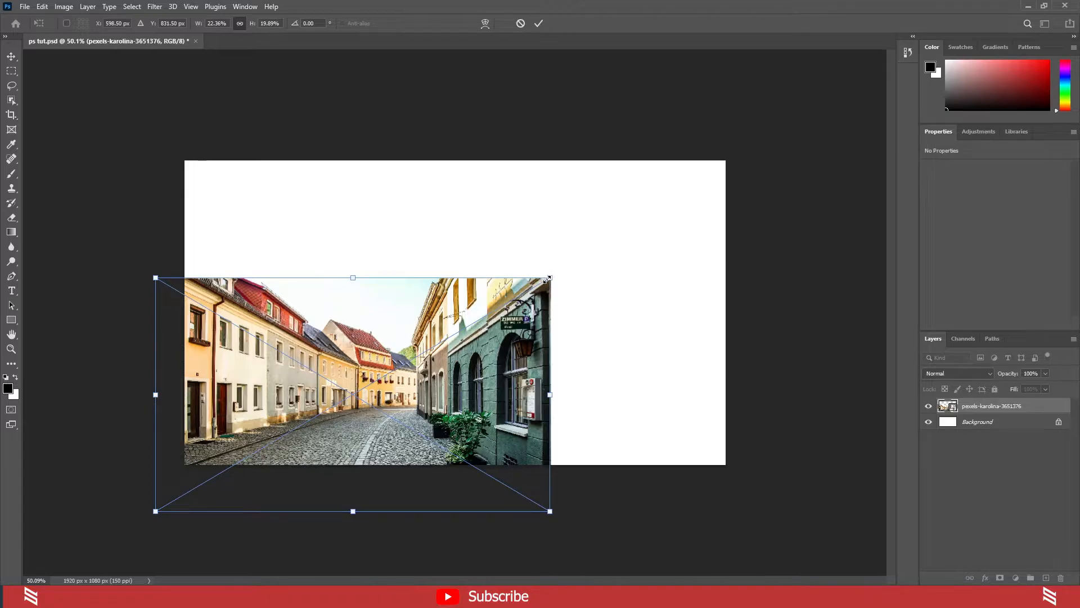
drag(549, 278, 692, 161)
key(ctrl+z)
click(538, 23)
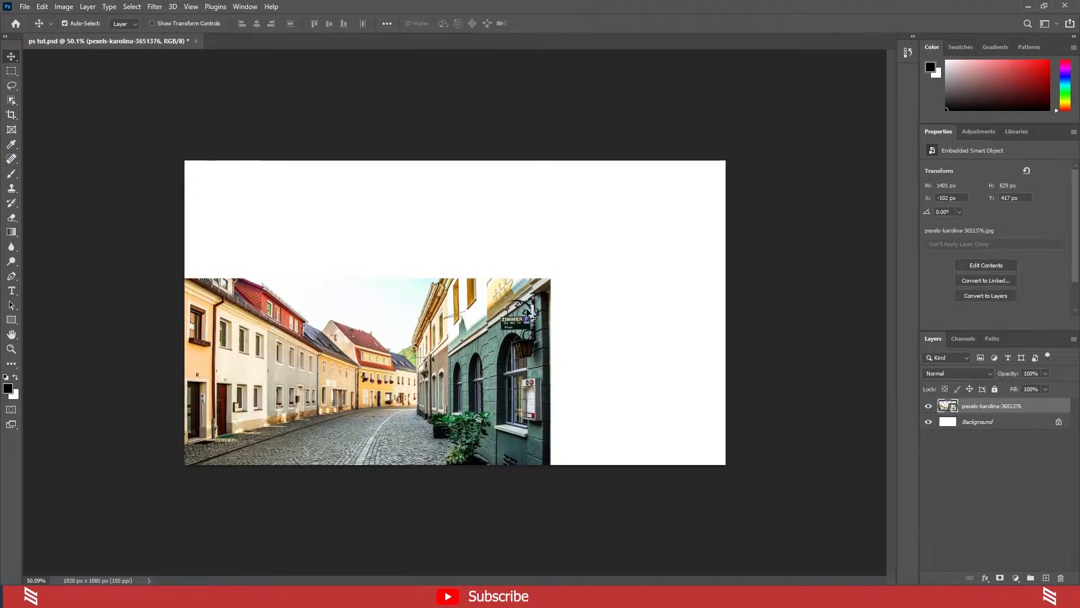
click(42, 6)
click(52, 18)
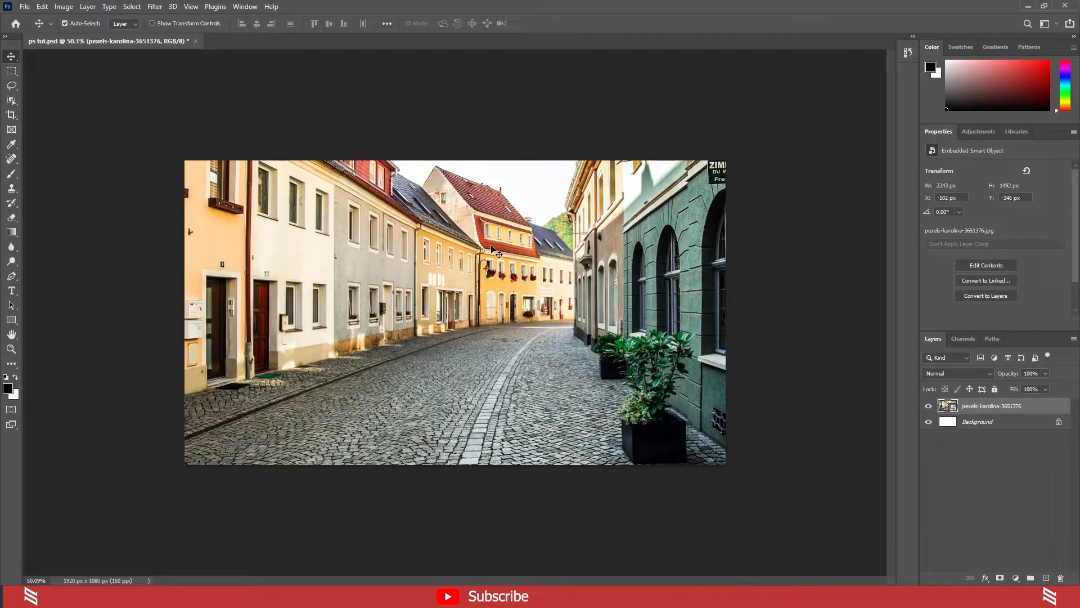
- Scale the street photo down slightly with Free Transform to about 34.07%, keeping its proportions, and apply it
key(ctrl+t)
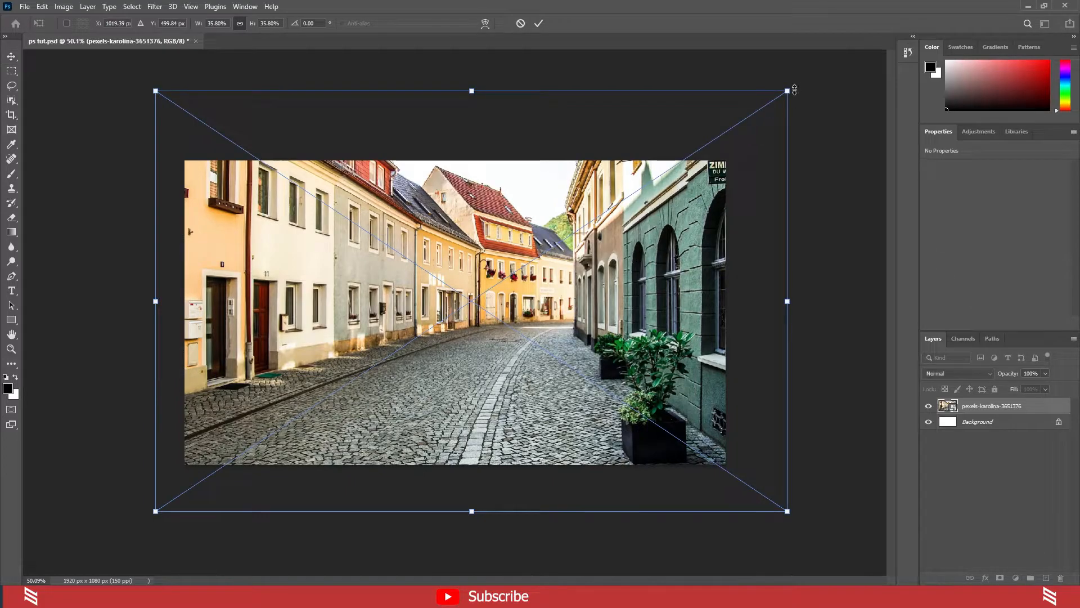
drag(794, 92, 758, 111)
click(539, 24)
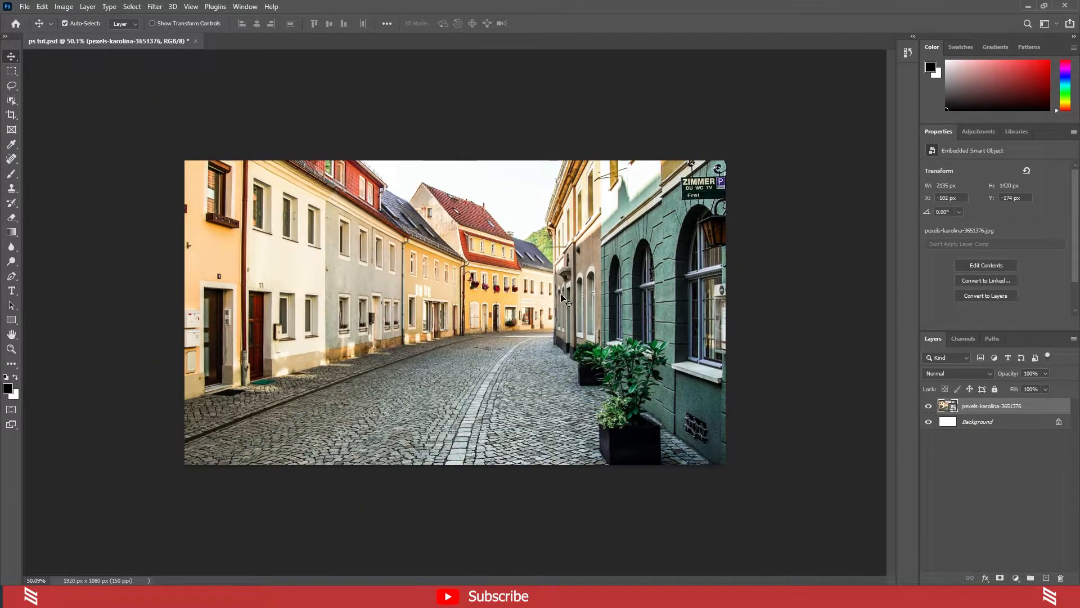
key(alt+shift)
key(ctrl+t)
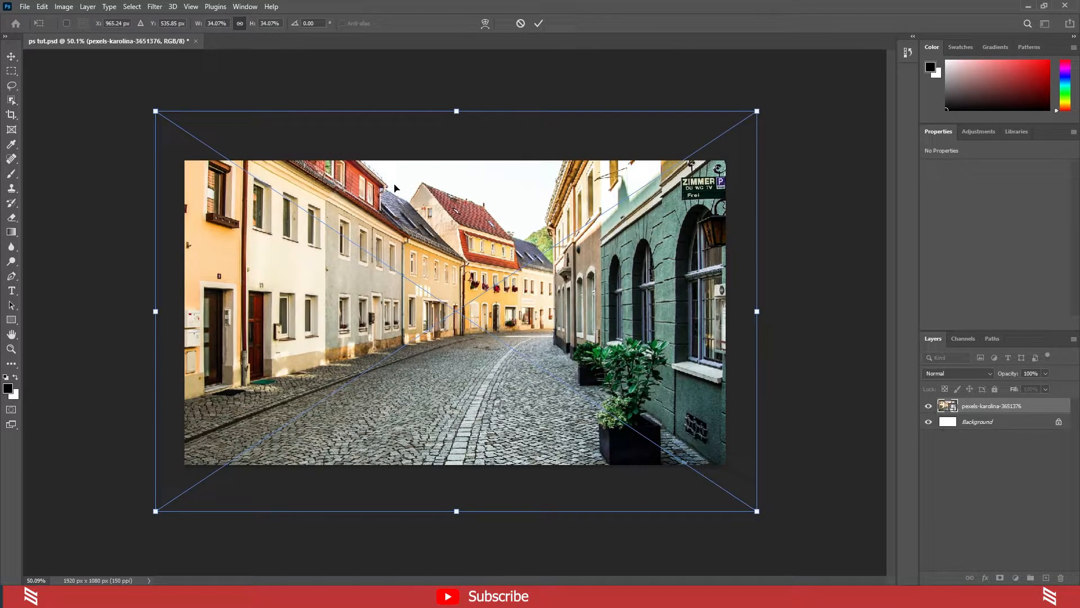
click(538, 23)
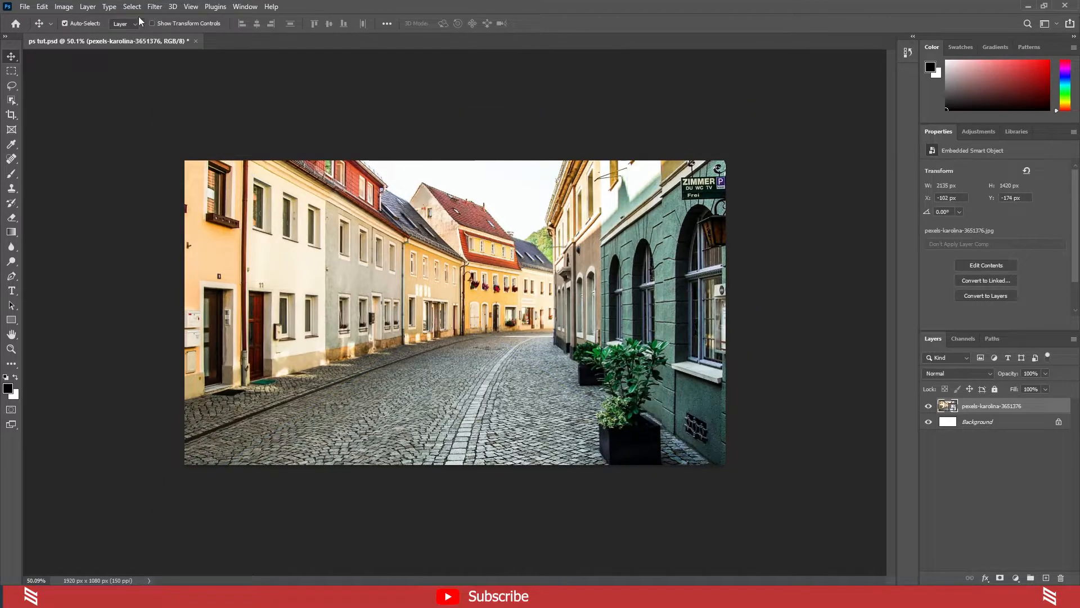
- Enlarge the street photo proportionally with Free Transform to about 2229 × 1482 px
click(42, 7)
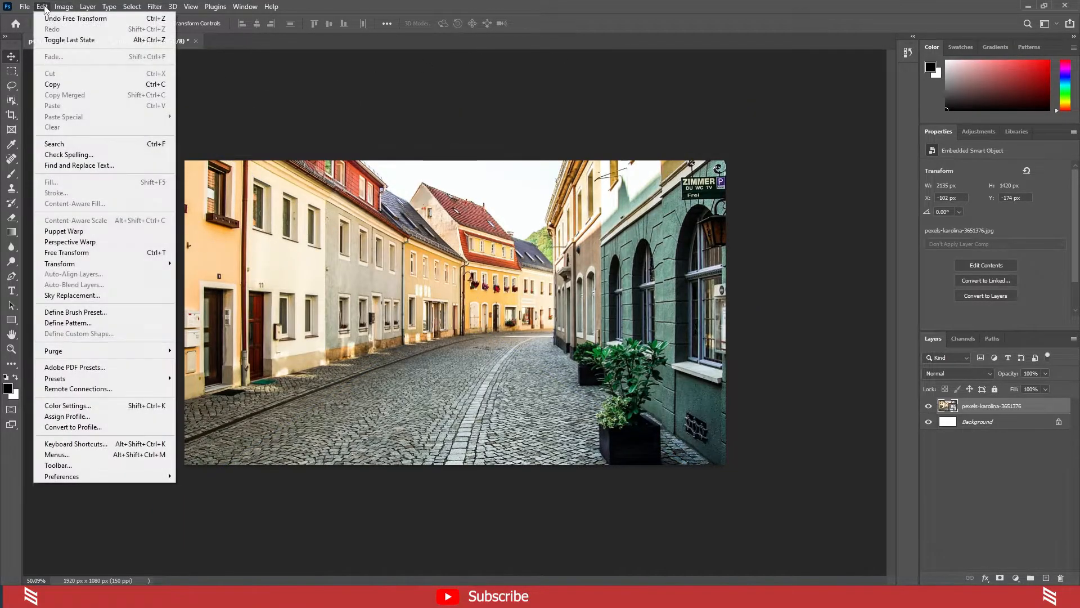
click(69, 252)
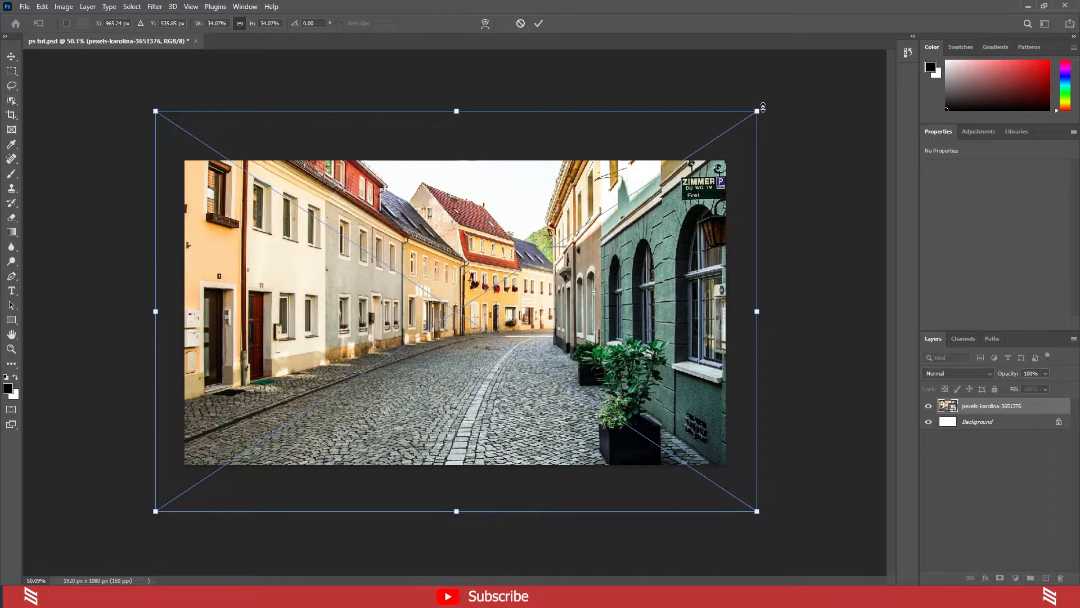
drag(757, 110, 783, 94)
click(540, 24)
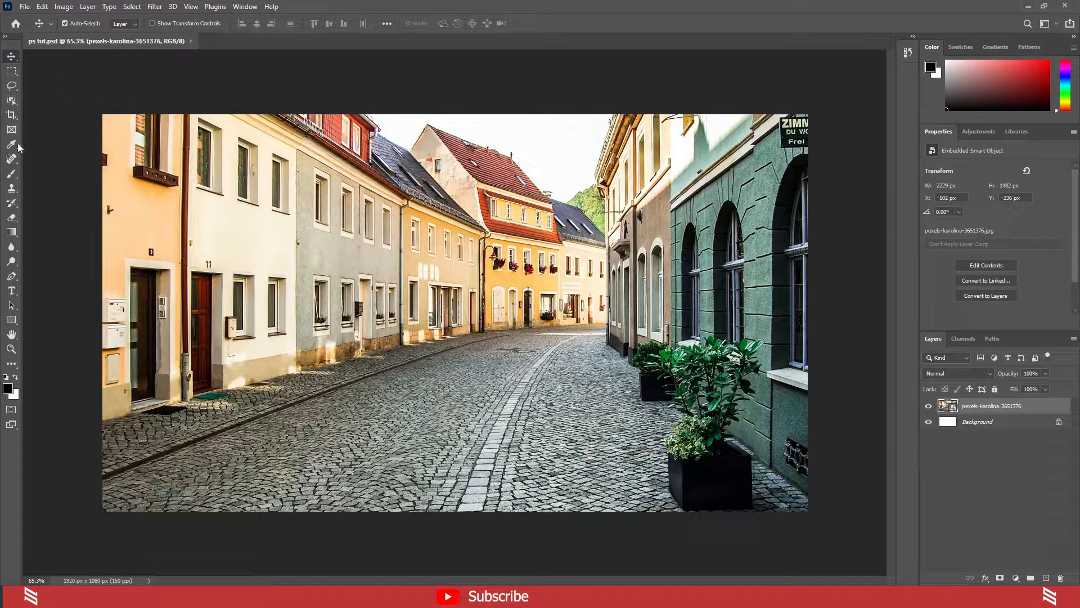
- Try shifting the street photo on the canvas with the Move tool
right_click(10, 58)
click(12, 60)
drag(472, 281, 490, 260)
- Practise rectangular and elliptical marquee selections over the white and grey house façades and deselect
click(11, 71)
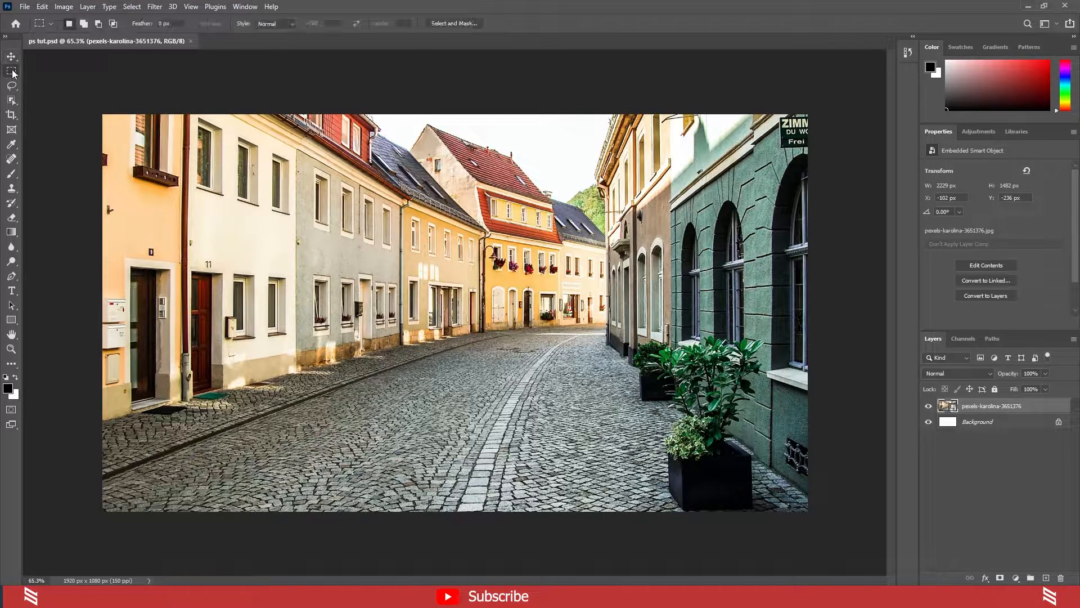
drag(231, 160, 330, 250)
right_click(11, 71)
click(50, 82)
drag(213, 200, 332, 321)
click(274, 257)
drag(281, 228, 410, 413)
key(ctrl+d)
- Draw two rectangular marquee selections over the house façades with the Rectangular Marquee tool and deselect
right_click(12, 71)
click(51, 71)
drag(243, 214, 363, 310)
drag(196, 125, 223, 191)
key(ctrl+d)
- Draw freehand Lasso selections around parts of the grey and white house façades and deselect them
click(12, 85)
right_click(9, 88)
click(10, 88)
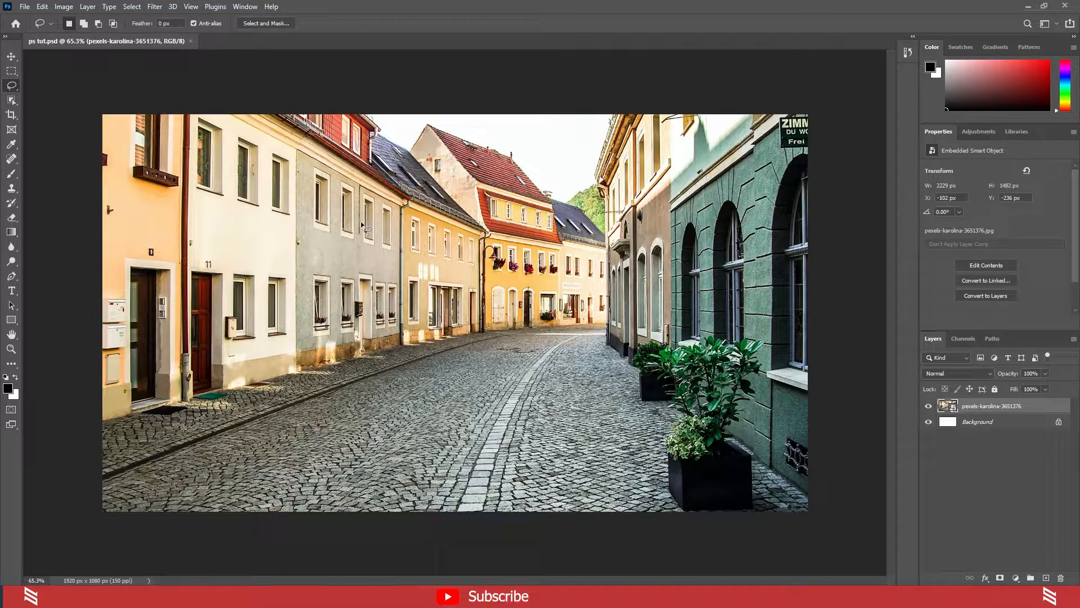
drag(361, 222, 342, 237)
mouse_move(349, 276)
mouse_down()
mouse_move(280, 329)
mouse_move(446, 381)
mouse_move(428, 286)
mouse_move(560, 267)
mouse_move(436, 256)
mouse_move(384, 192)
mouse_move(360, 222)
mouse_up()
click(390, 332)
mouse_move(243, 201)
mouse_down()
mouse_move(267, 202)
mouse_move(262, 165)
mouse_up()
click(131, 7)
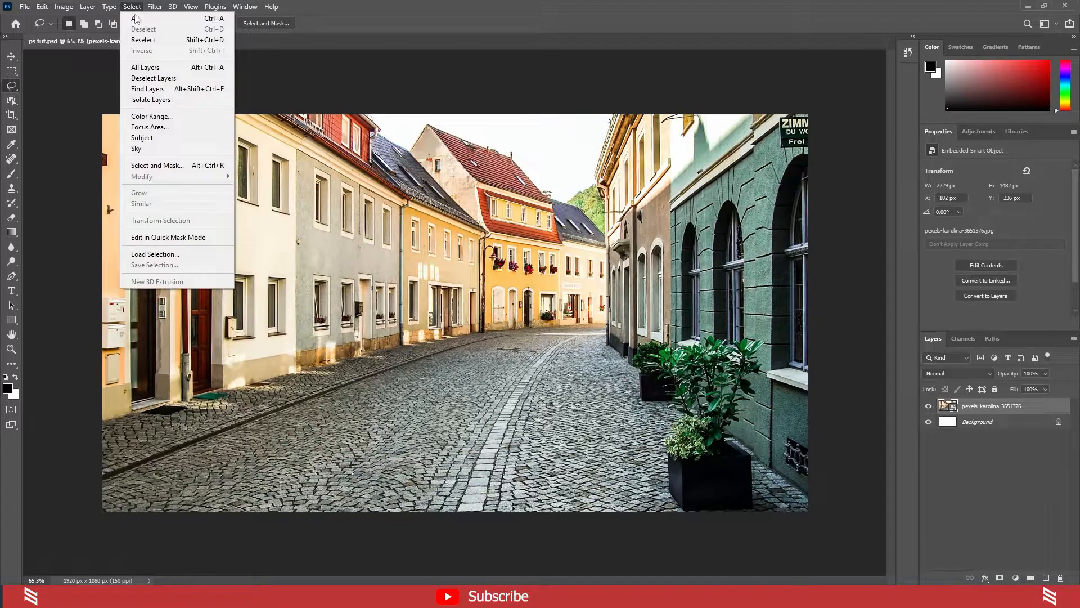
click(141, 29)
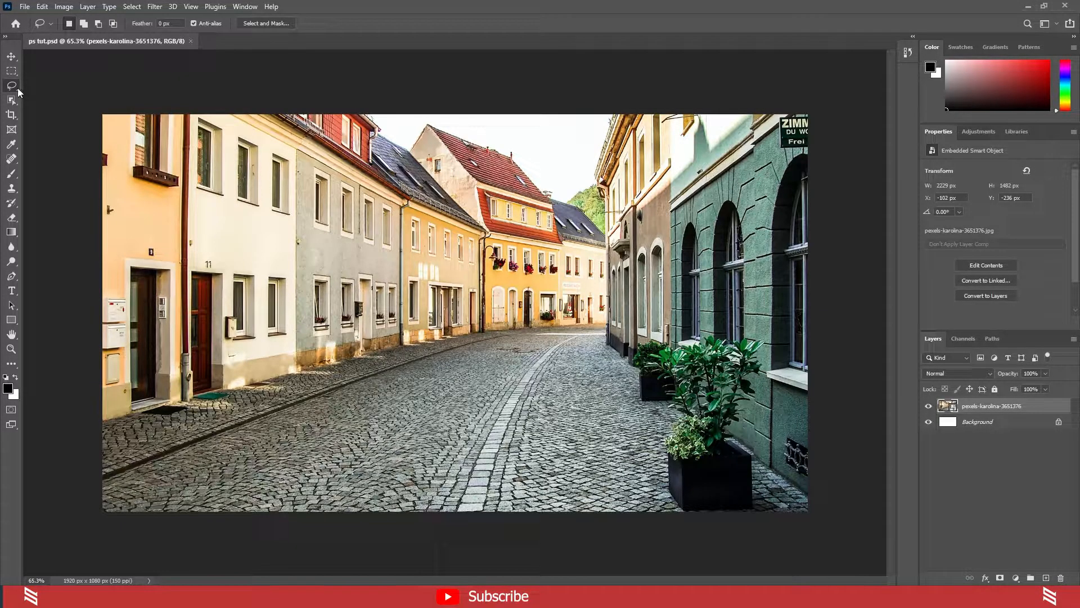
- Practise a Polygonal Lasso selection around the middle upper window of the white house, removing misplaced points, and deselect it
right_click(14, 87)
click(51, 97)
click(239, 145)
click(259, 207)
key(BackSpace)
key(BackSpace)
key(BackSpace)
click(239, 137)
click(133, 7)
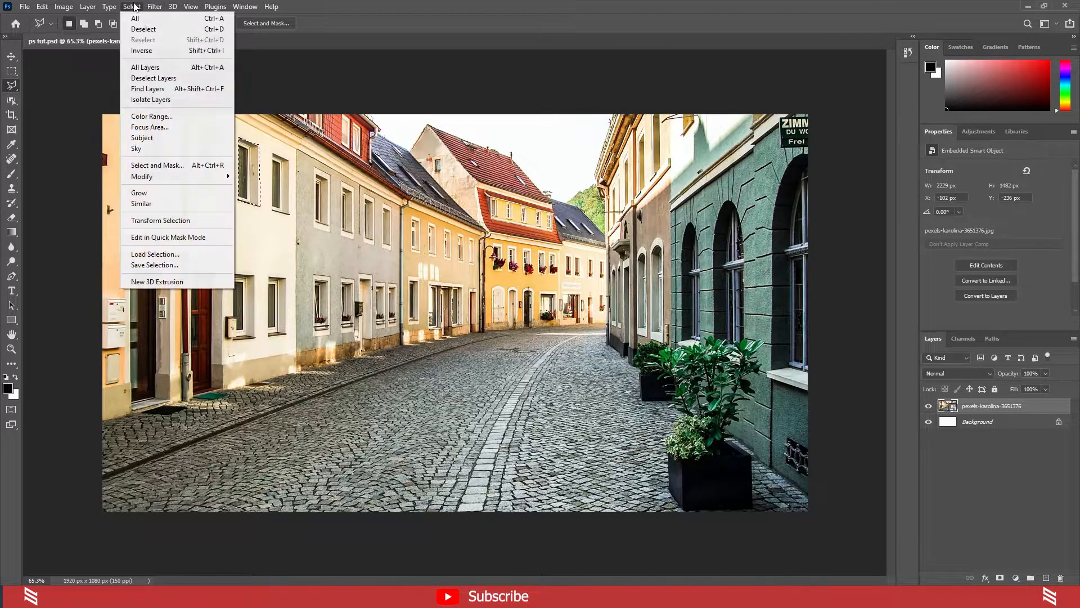
click(147, 29)
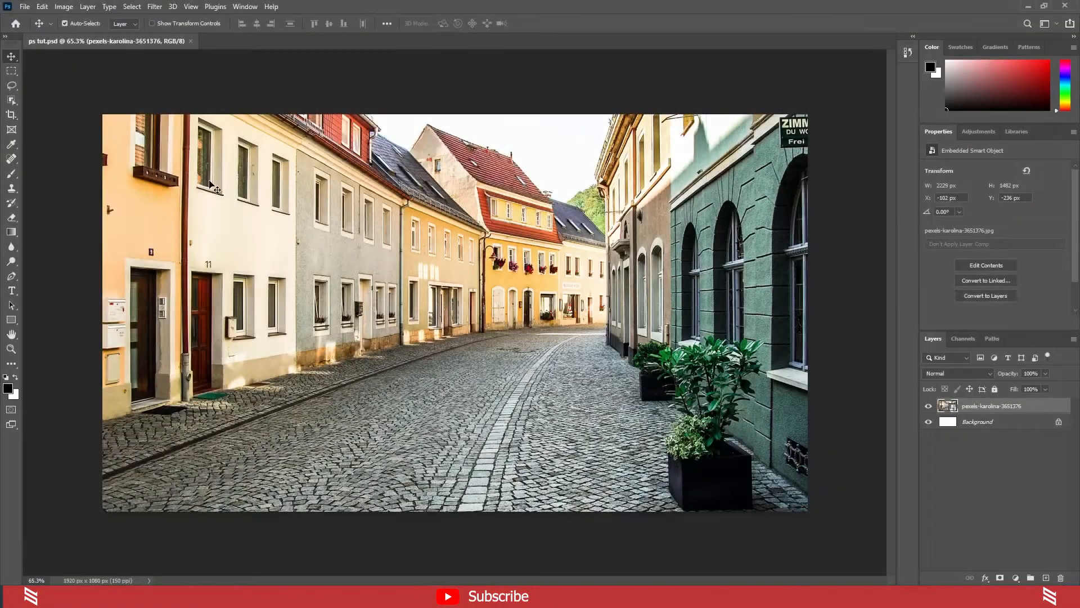
- Try the Object Selection tool around the first upper window of the white house and deselect
click(11, 102)
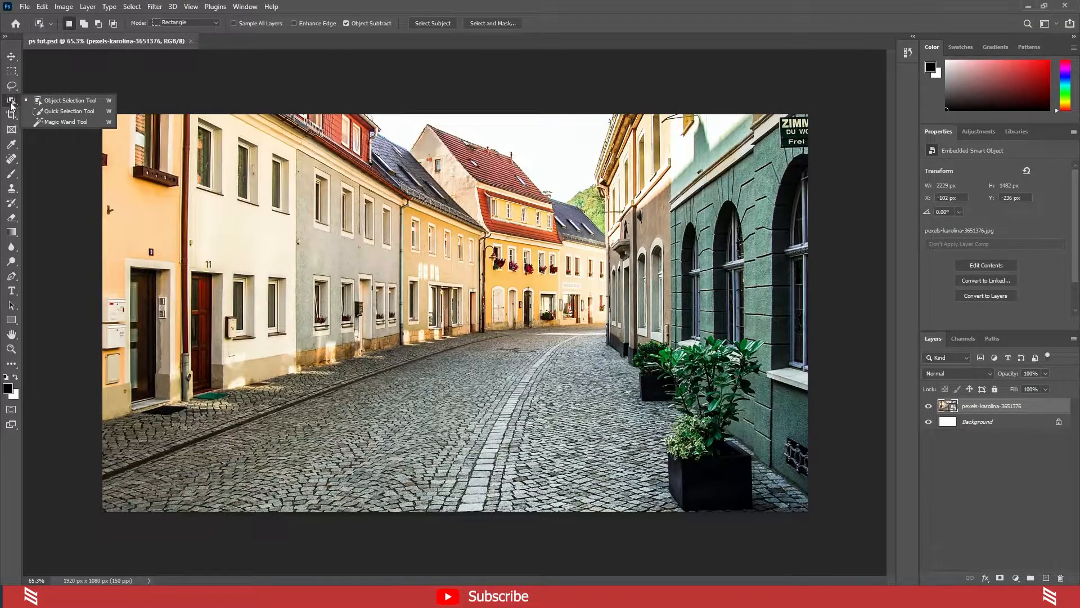
click(10, 100)
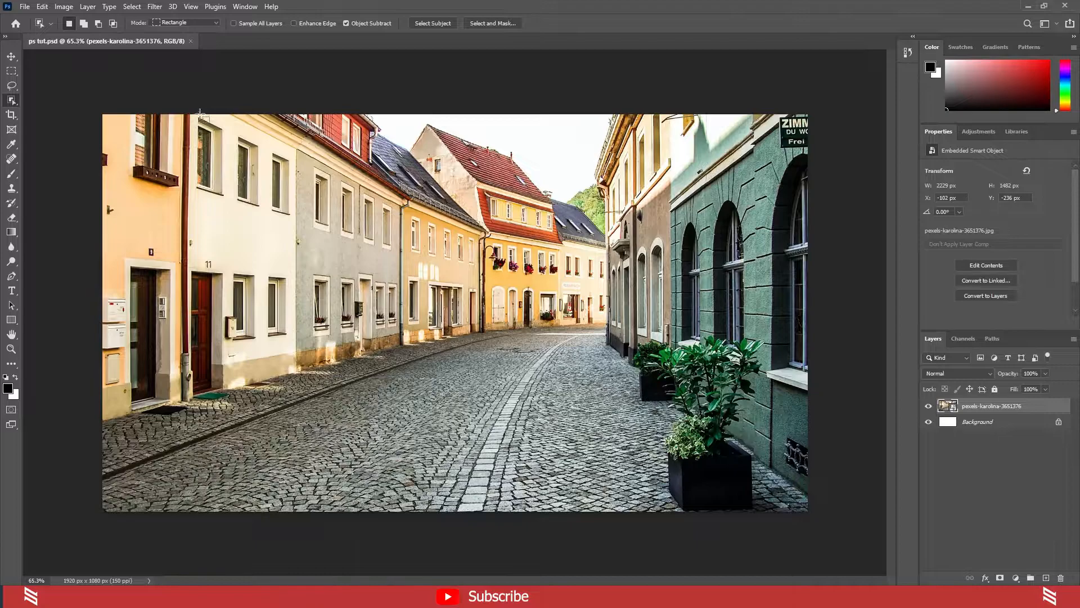
drag(197, 116, 230, 199)
click(270, 255)
- Select the red door with the Object Selection tool, practise adding and subtracting the wall area beside it, and clear the selection
drag(191, 272, 225, 389)
key(shift)
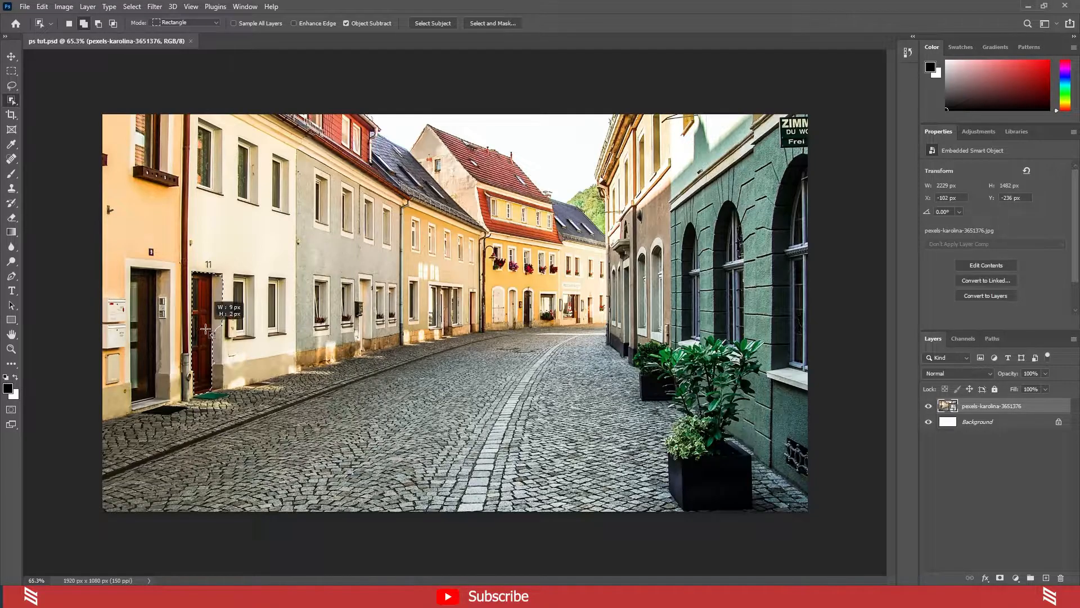
drag(223, 388, 255, 375)
key(shift)
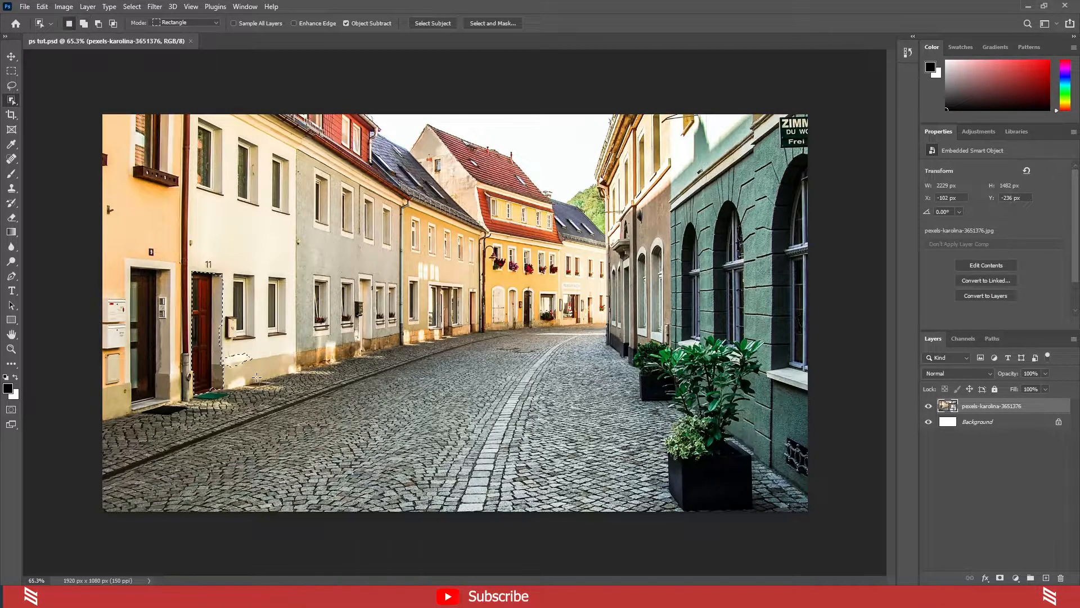
key(alt)
mouse_move(224, 375)
mouse_down()
mouse_move(250, 348)
mouse_move(221, 371)
mouse_up()
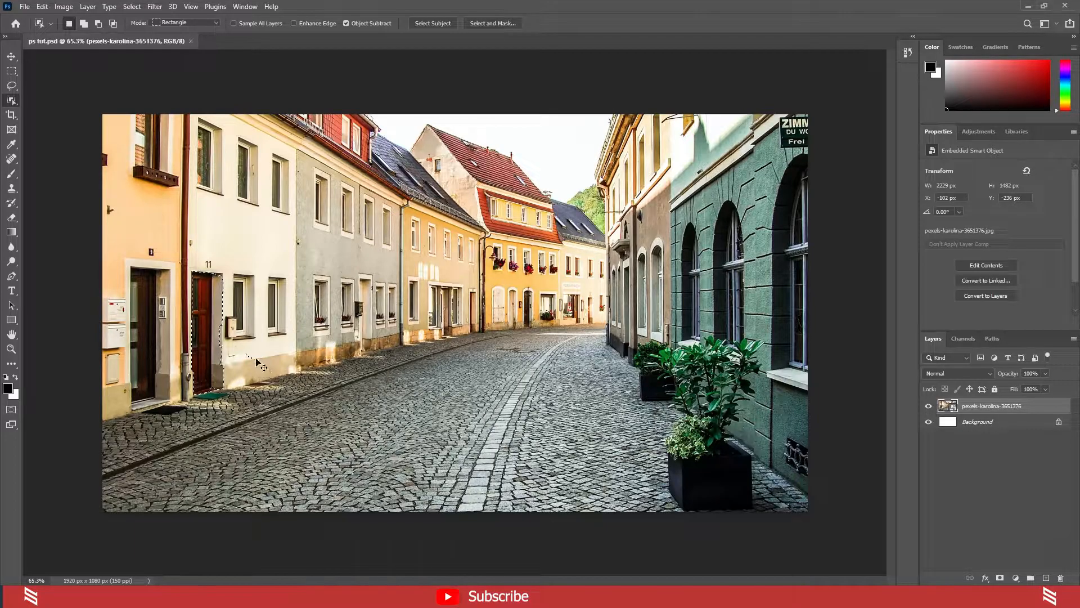
key(v)
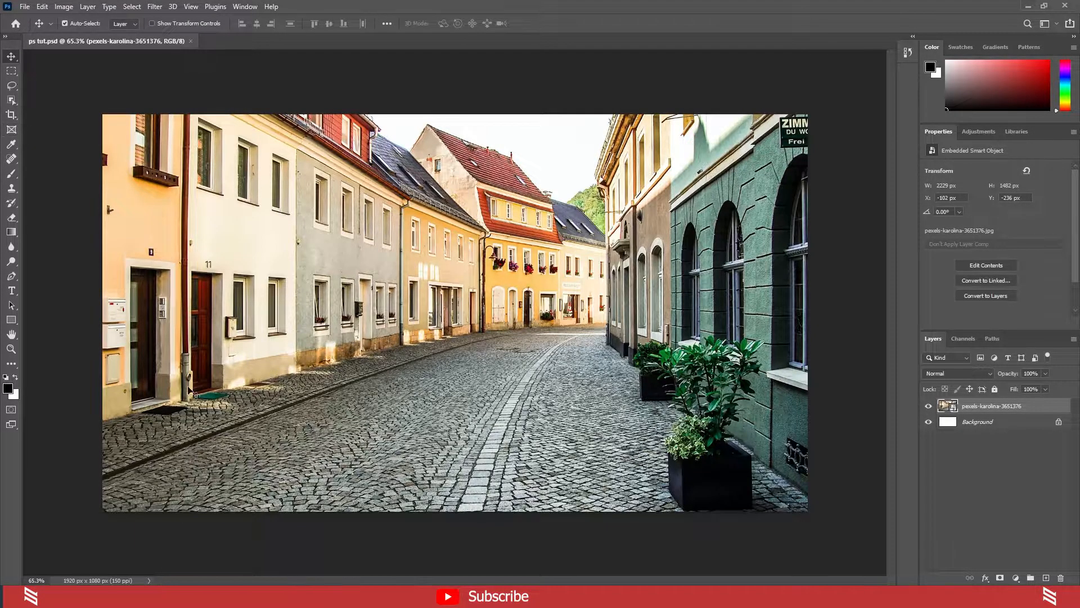
- Place the portrait photo pexels-moose-photos-1036623 over the street scene and select the woman with the Object Selection tool
click(169, 597)
drag(493, 239, 436, 290)
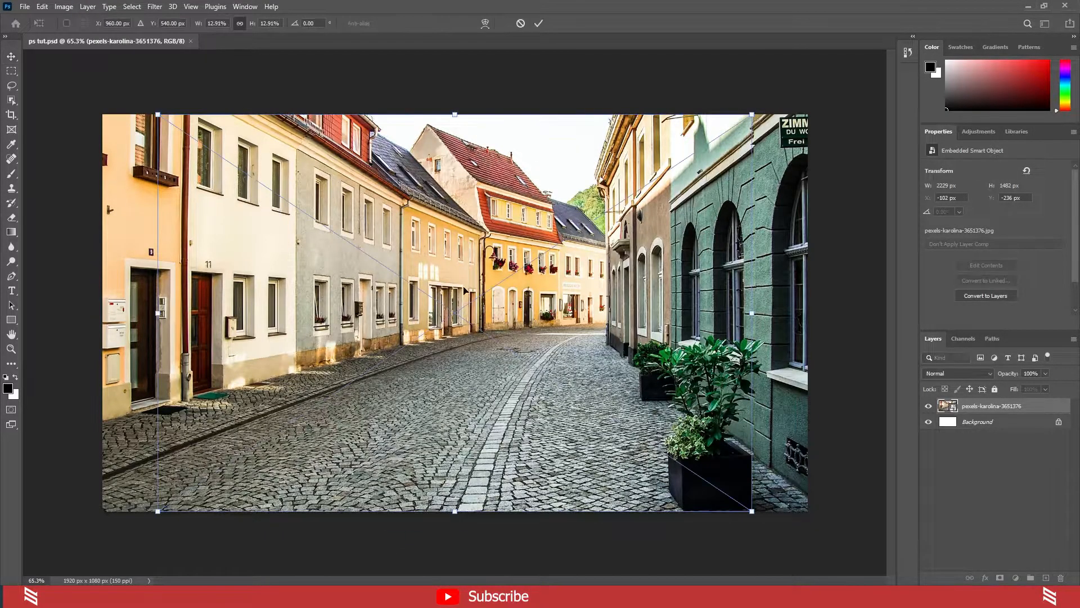
click(539, 24)
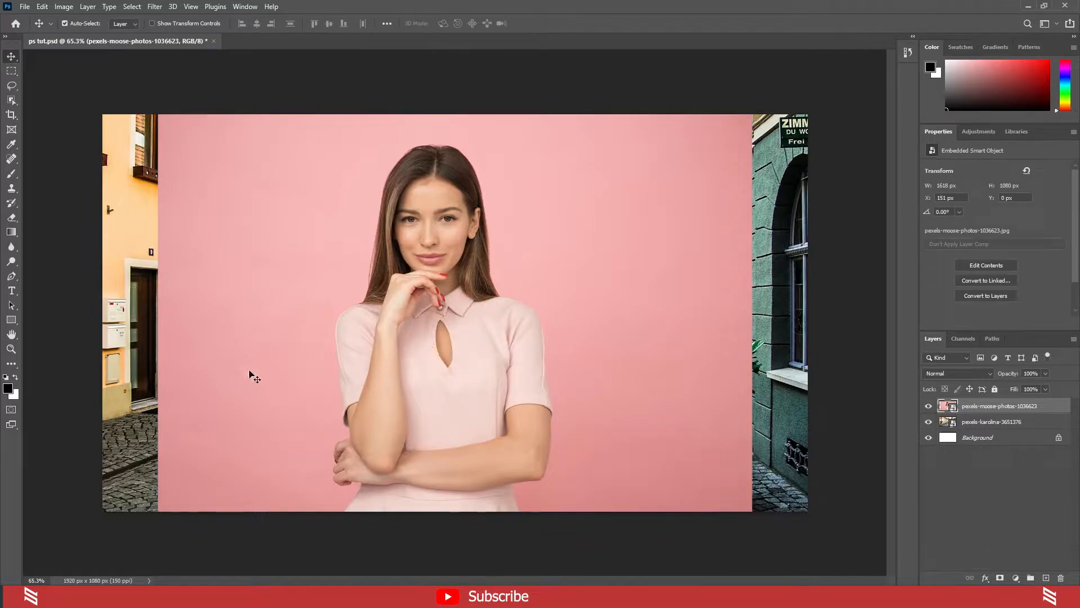
click(12, 101)
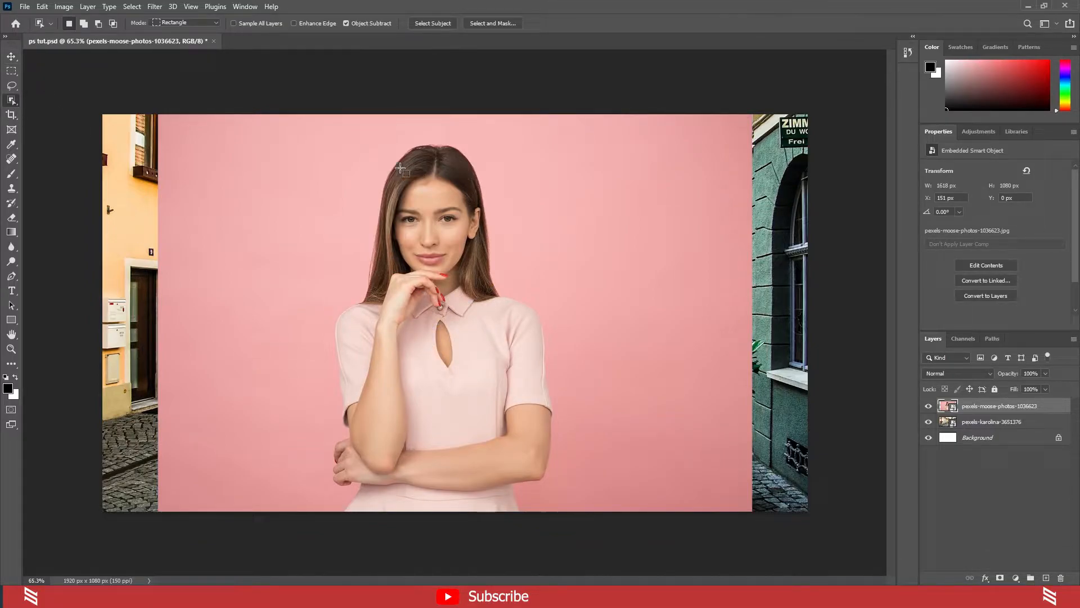
drag(321, 146, 563, 509)
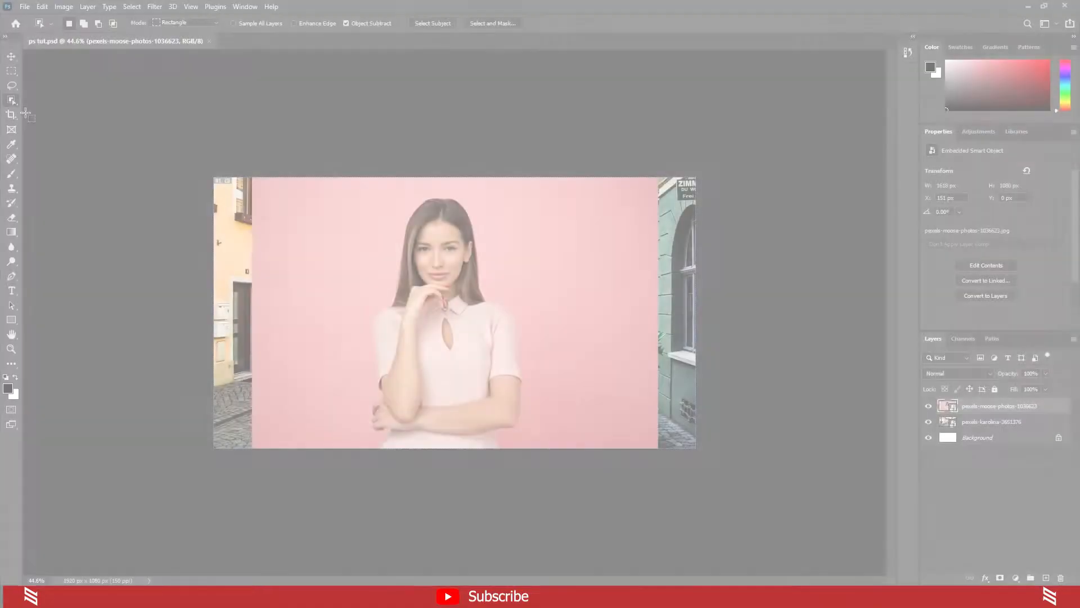
- Paint a Quick Selection over the woman's hair, face, dress and arm, and deselect it
right_click(12, 100)
click(56, 114)
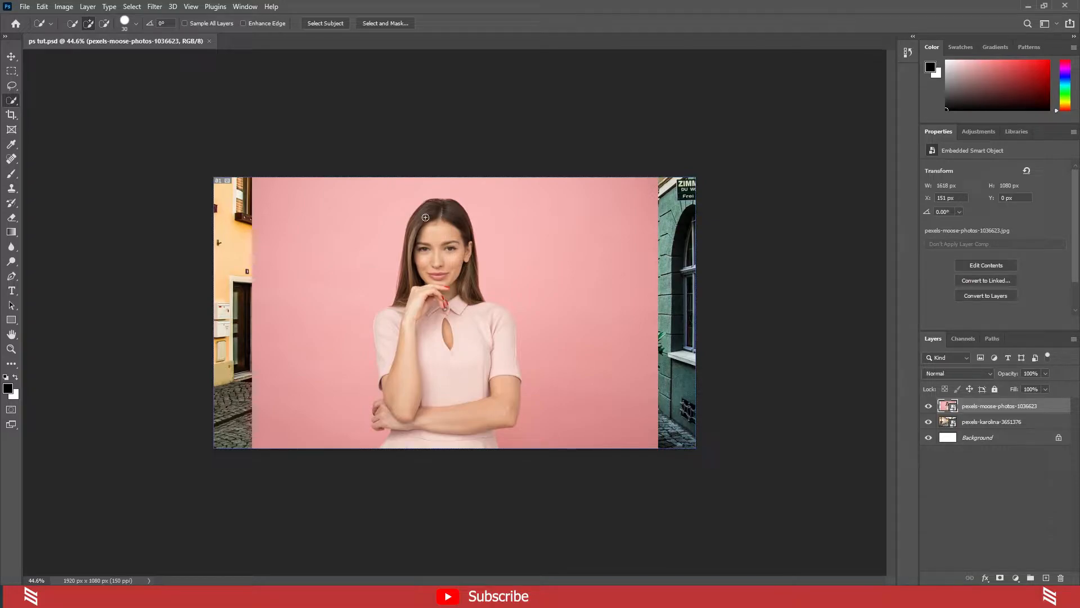
drag(435, 209, 437, 261)
mouse_move(457, 308)
mouse_down()
mouse_move(506, 387)
mouse_move(506, 331)
mouse_up()
drag(407, 328, 404, 311)
key(alt)
key(ctrl+d)
- Select the pink background with the Magic Wand at tolerance 32, adding the lower corner areas to the selection
right_click(13, 101)
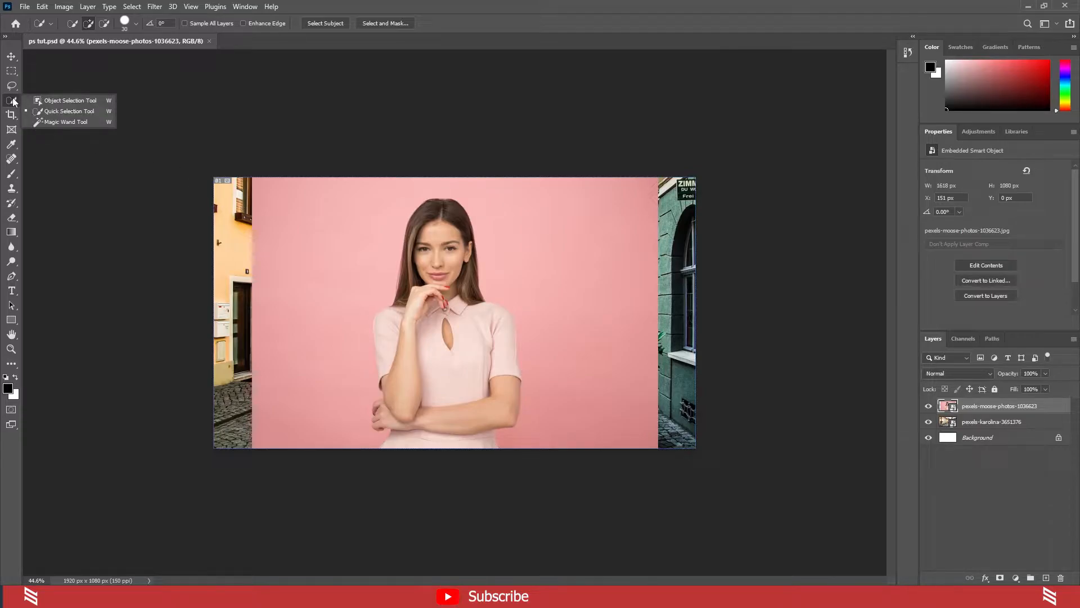
click(58, 123)
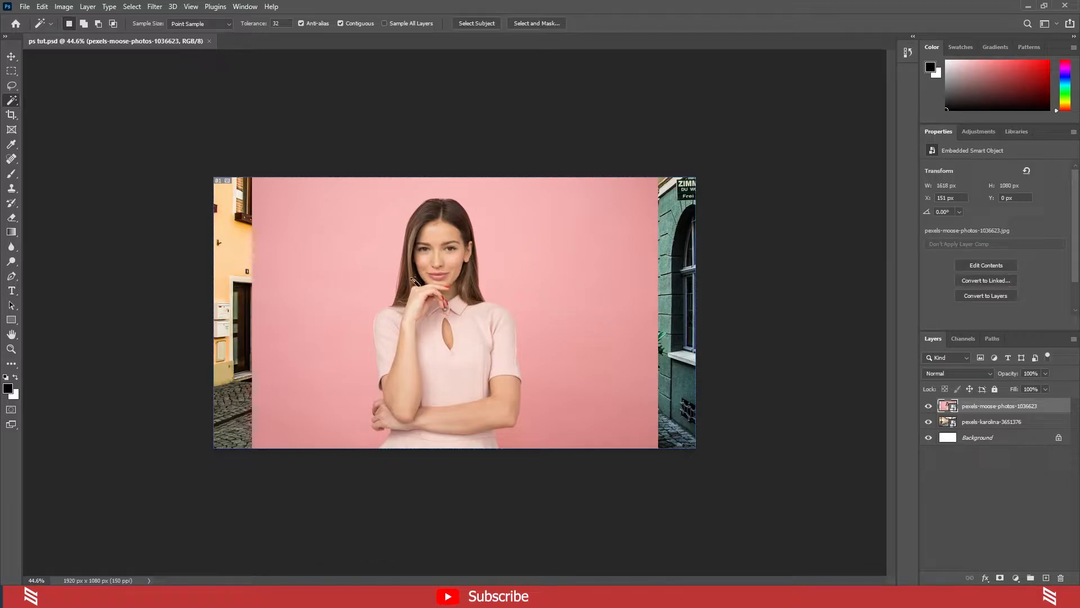
click(587, 276)
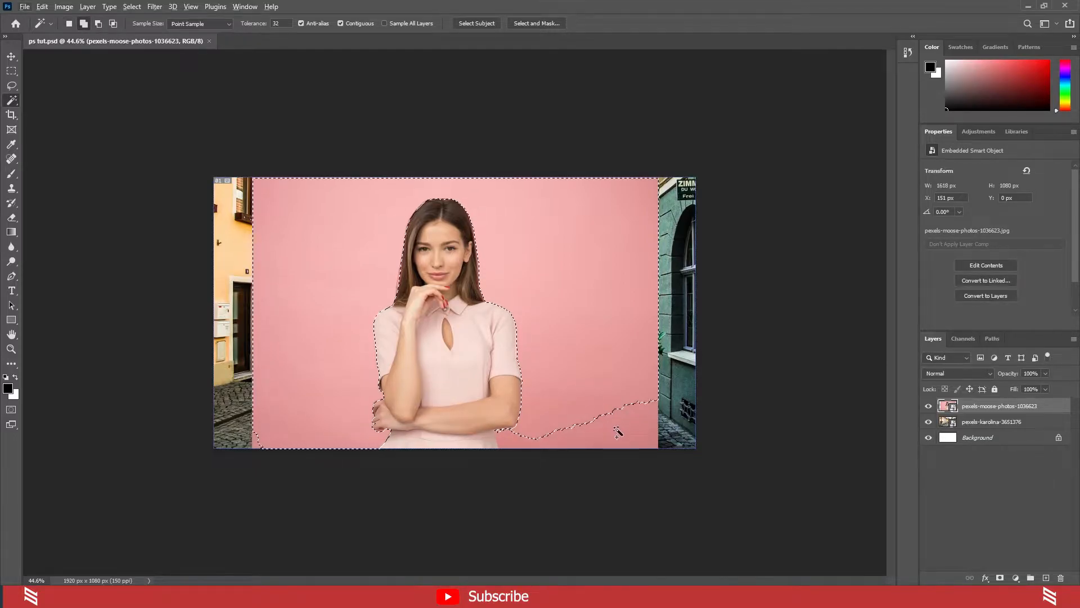
shift+click(610, 433)
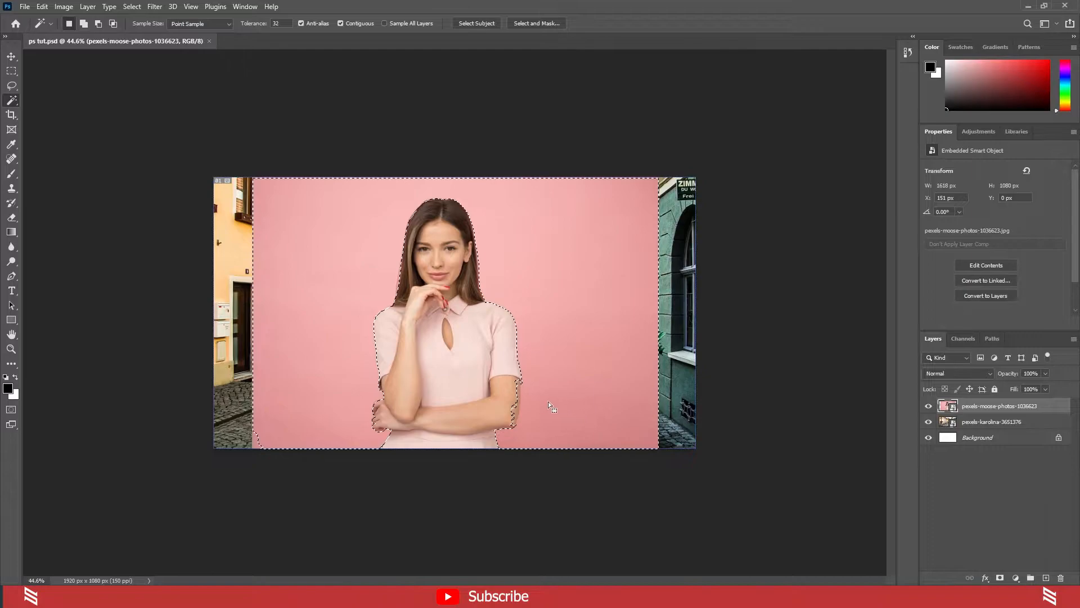
shift+click(258, 441)
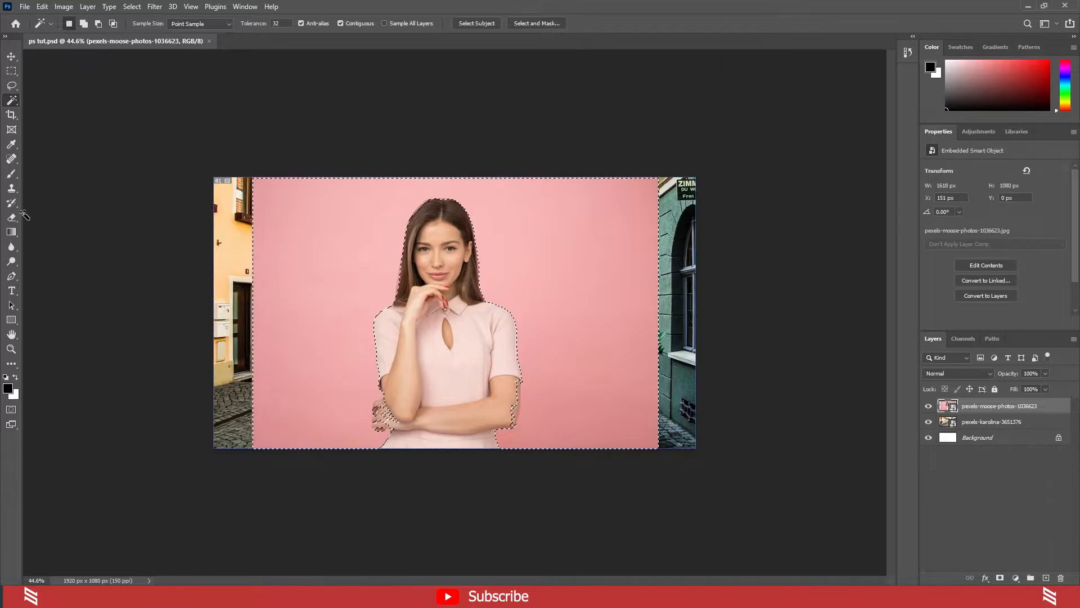
- Subtract the woman's arms and hand from the background selection with the Quick Selection tool, and deselect everything
right_click(11, 100)
click(33, 112)
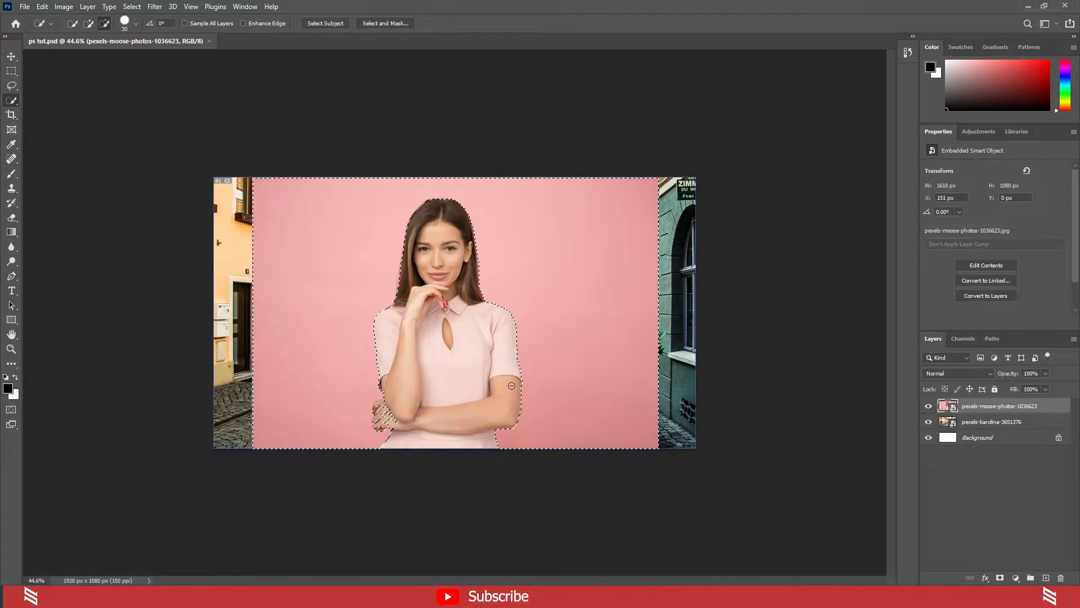
drag(409, 417, 384, 408)
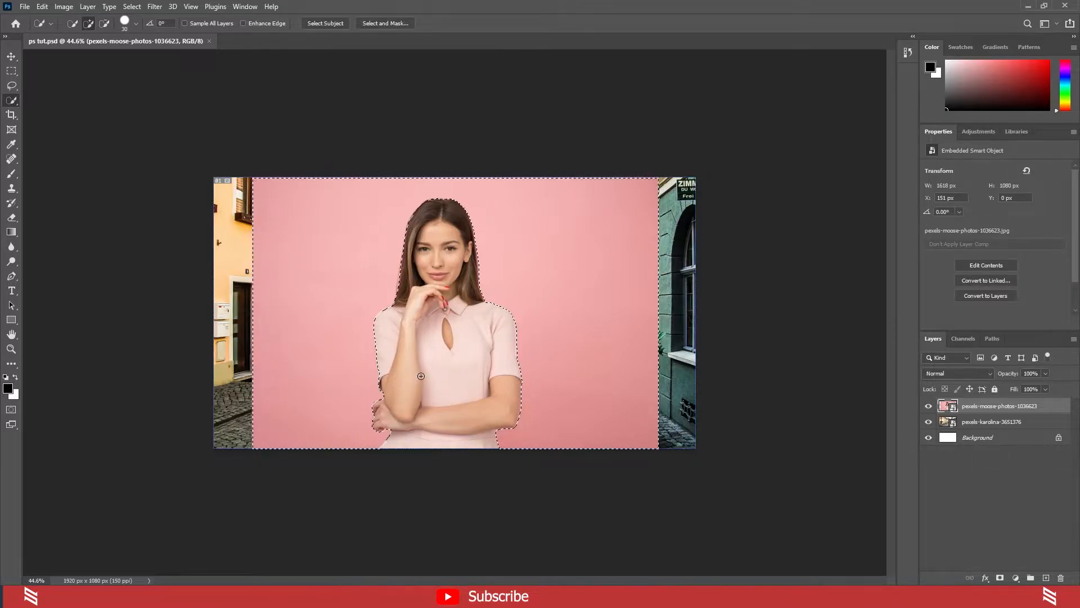
key(ctrl+d)
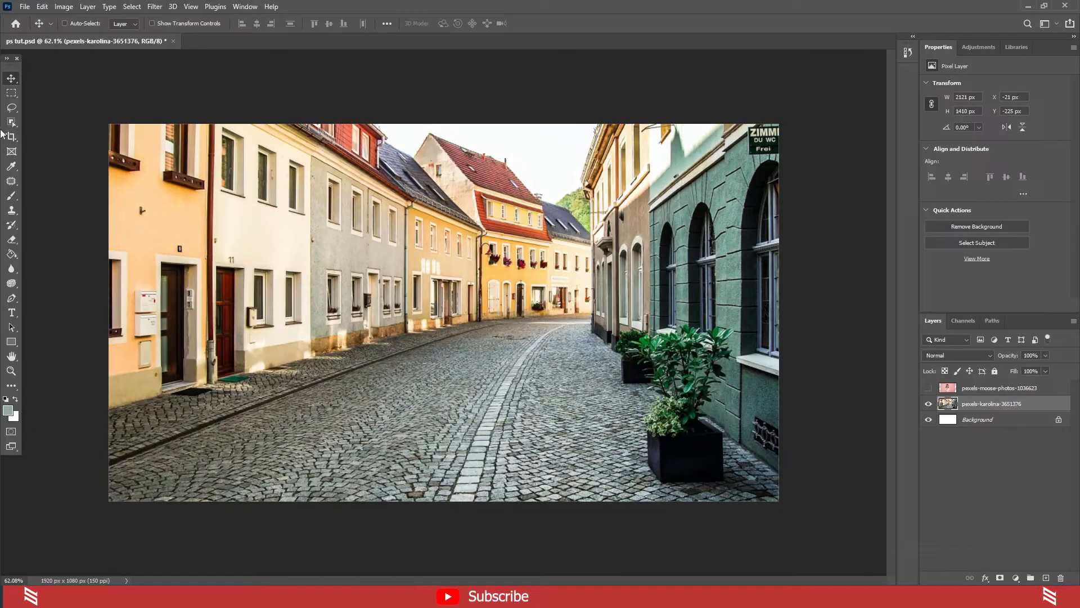
- Crop the street photo to a 548 x 1080 px section around the green building and plants, and undo the crop
click(11, 136)
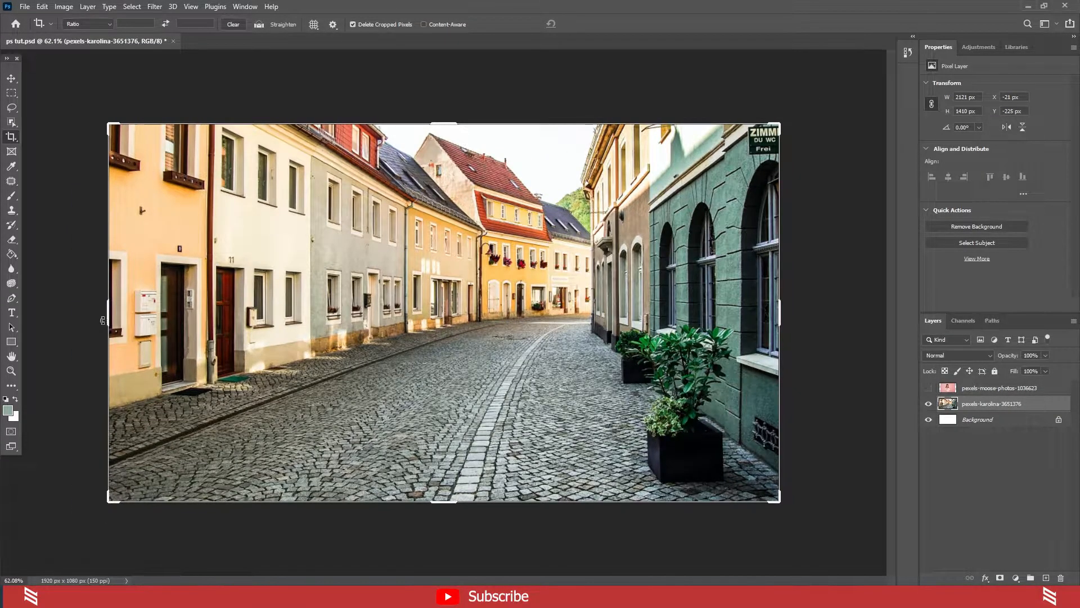
drag(110, 317, 346, 319)
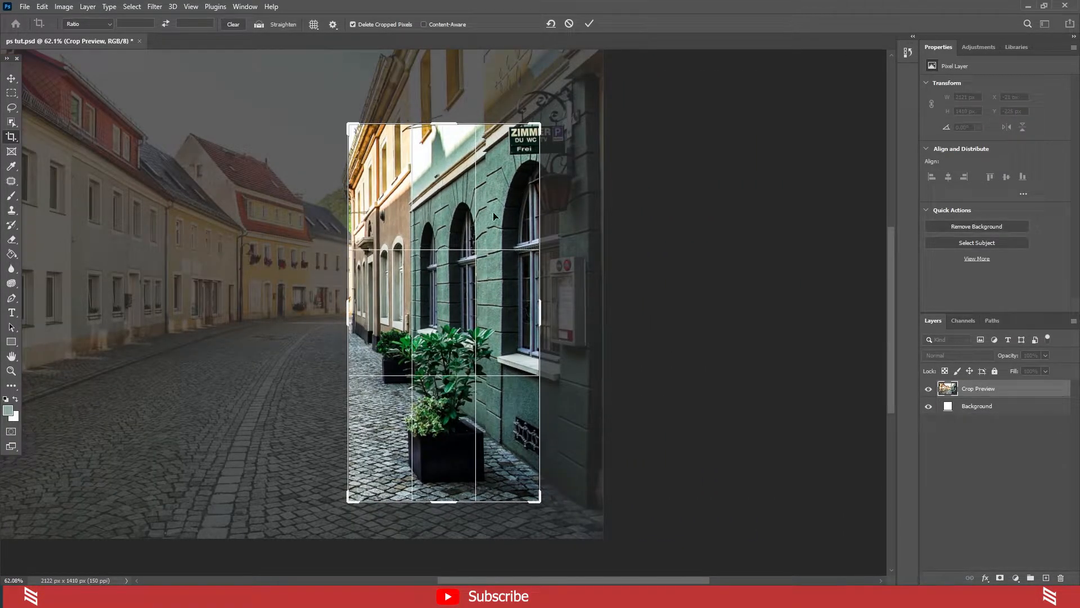
click(589, 24)
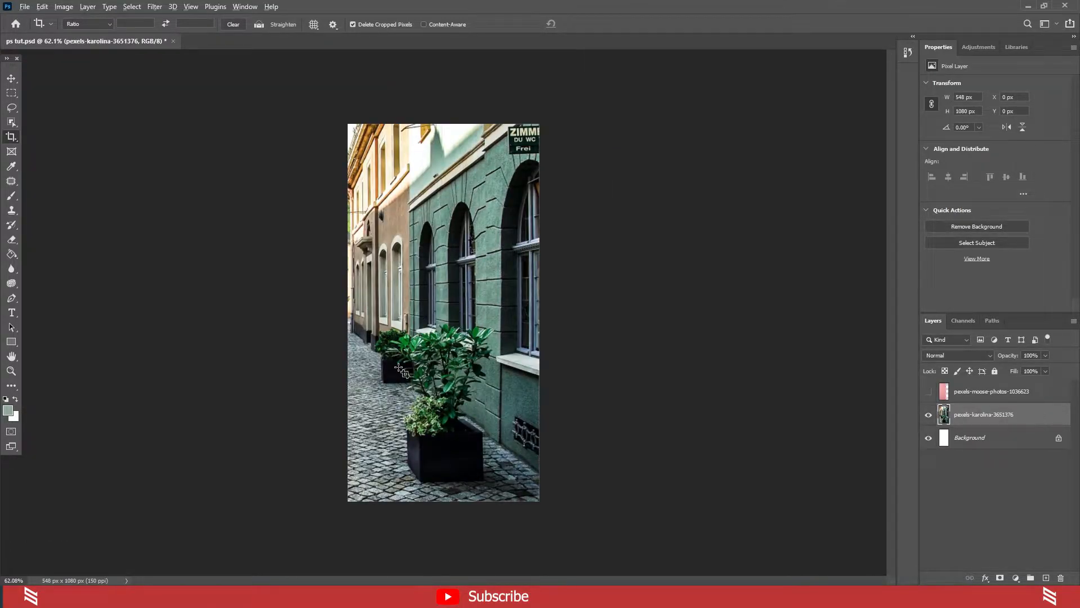
key(ctrl+z)
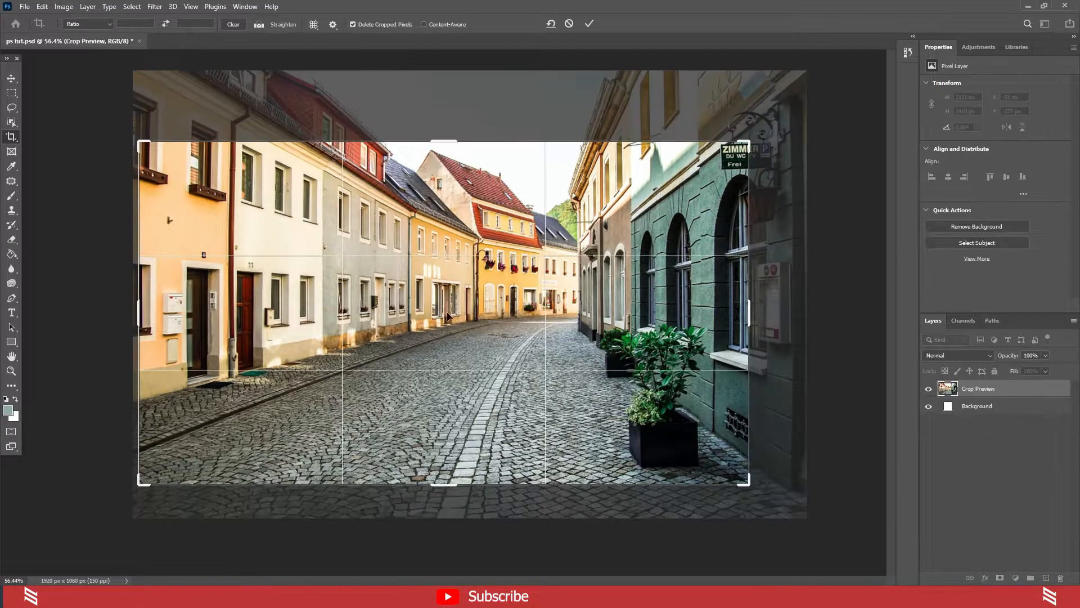
key(ctrl+z)
- Extend the canvas on all sides with the Crop tool to about 2693 x 1775 px, and undo it
drag(441, 197, 441, 112)
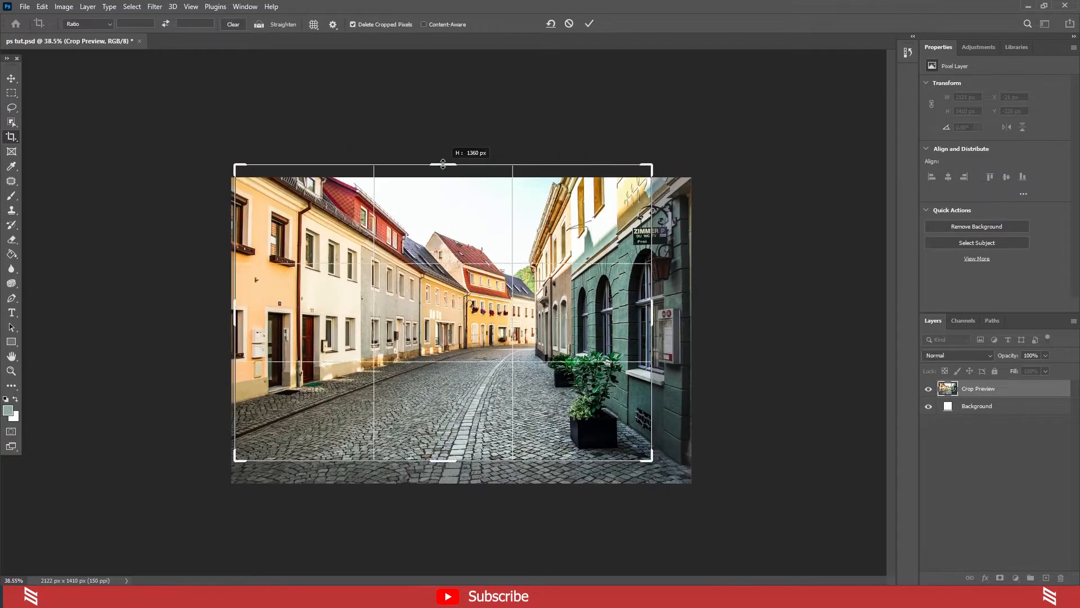
drag(445, 477, 453, 503)
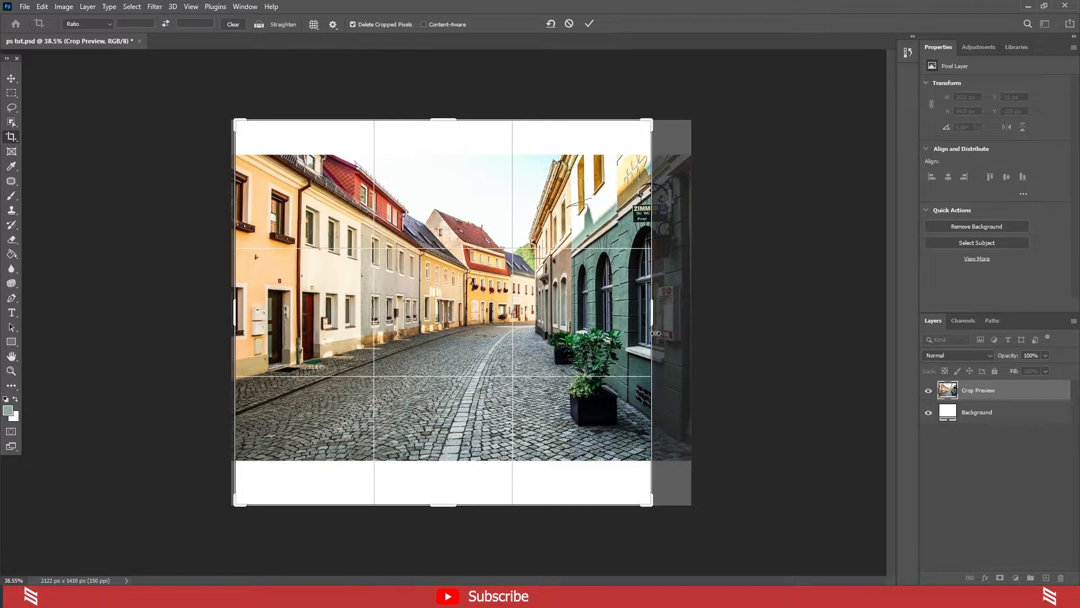
drag(652, 309, 711, 307)
drag(176, 311, 150, 311)
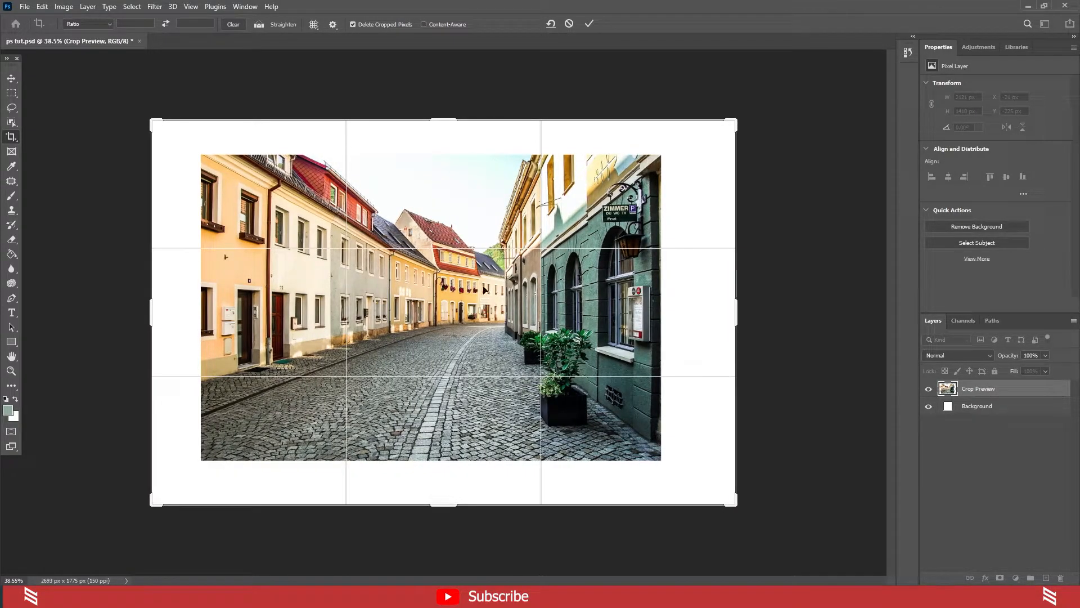
click(589, 23)
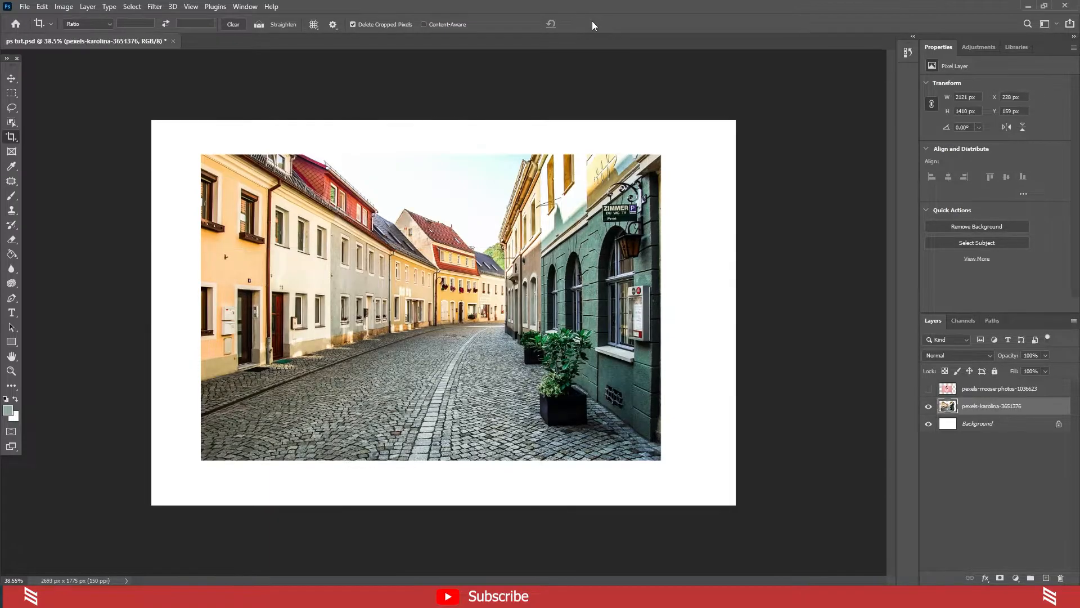
key(ctrl+z)
- Draw a rectangular frame about 43 x 150 px over the first upper window of the white house
click(9, 152)
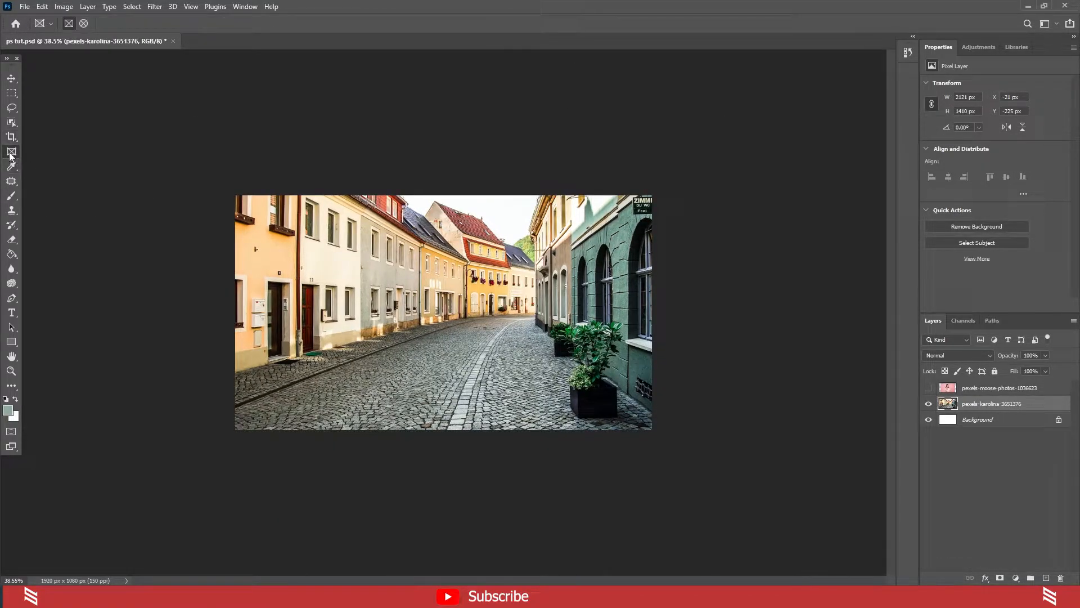
key(ctrl+1)
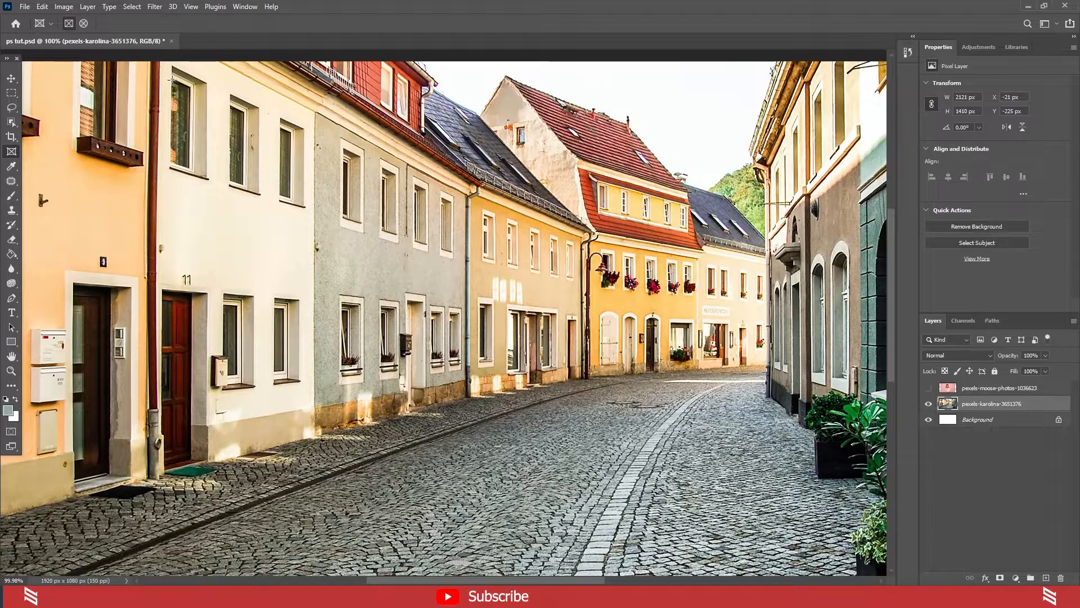
drag(170, 82, 194, 167)
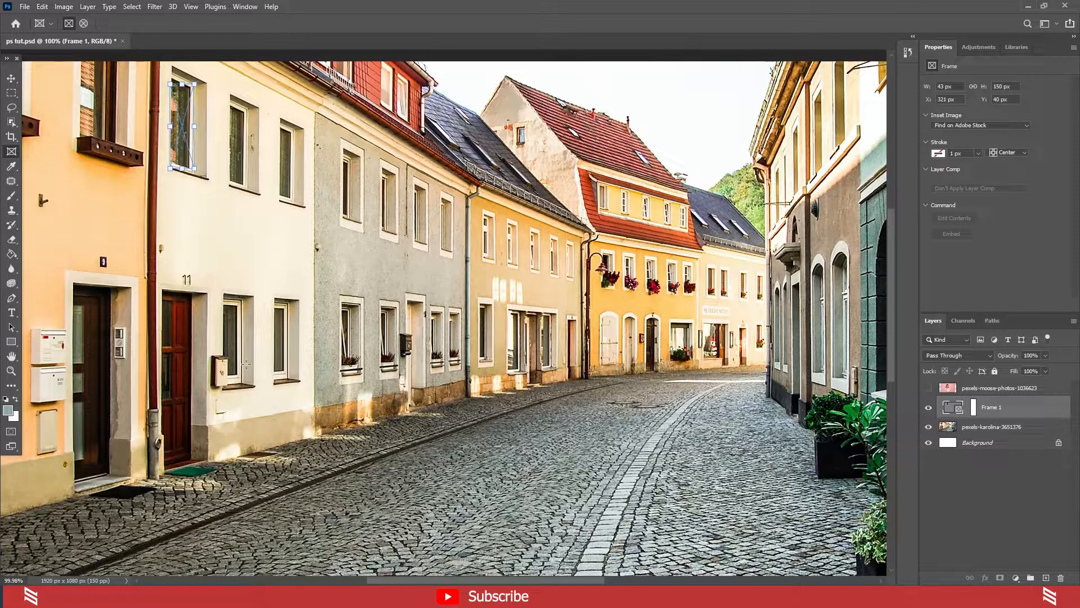
- Place the portrait photo pexels-moose-photos-1036623 into the window frame
click(396, 597)
drag(250, 100, 188, 141)
drag(183, 135, 187, 130)
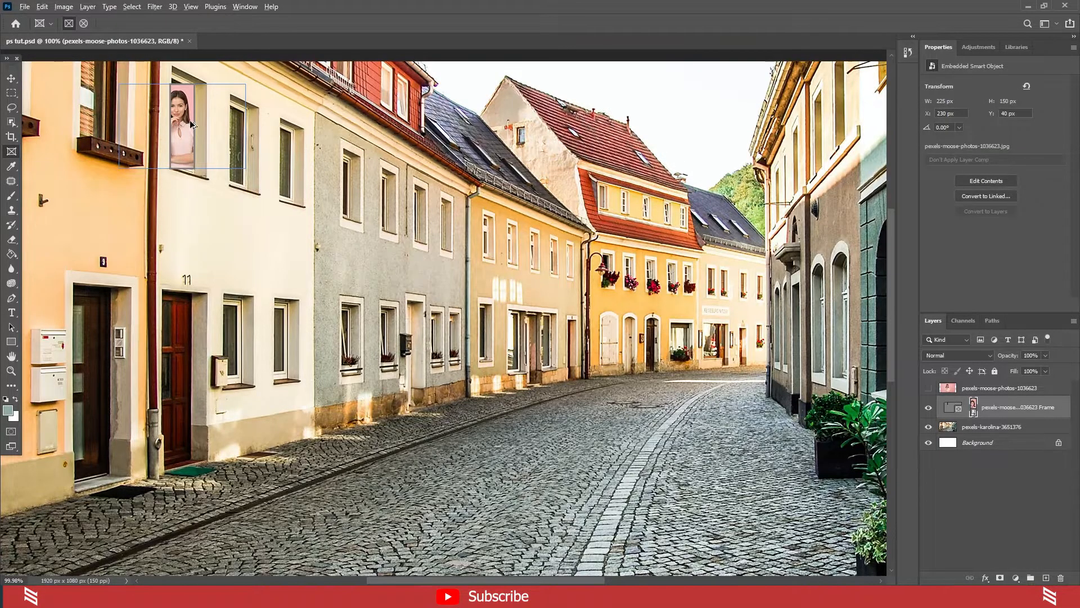
scroll(191, 126, down, 2)
scroll(194, 135, up, 4)
scroll(194, 149, down, 4)
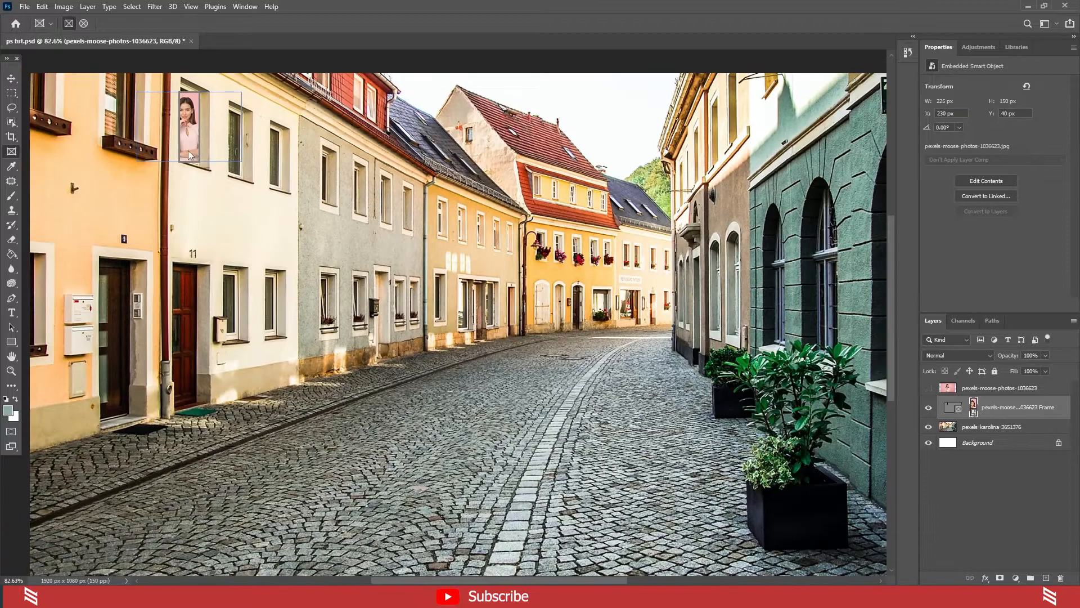
scroll(188, 155, up, 3)
scroll(194, 148, down, 3)
scroll(193, 154, up, 2)
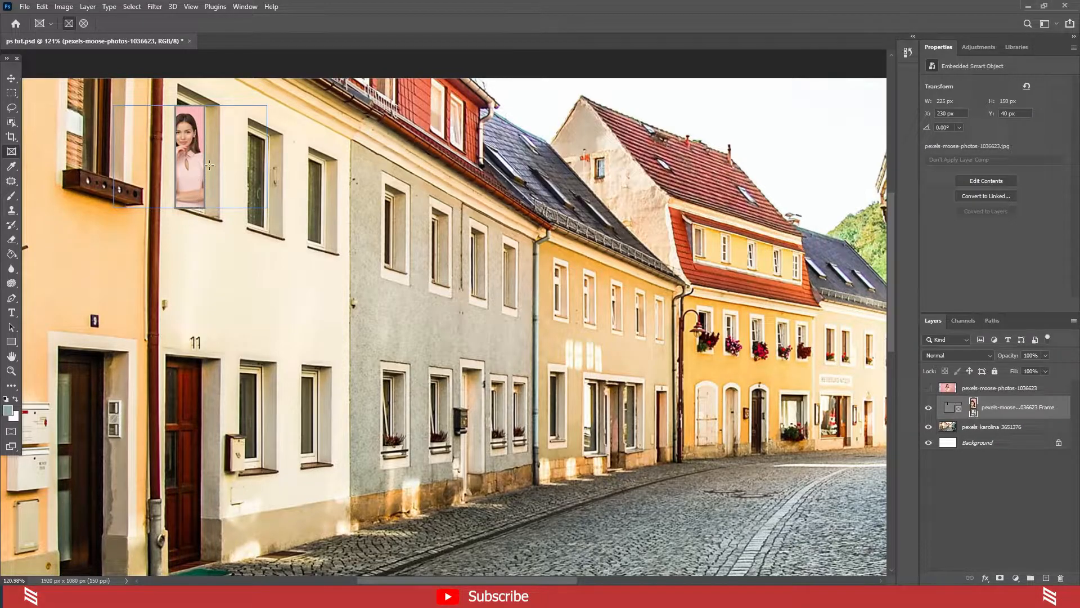
- Delete the portrait's frame layer from the window of the white house
scroll(200, 166, down, 1)
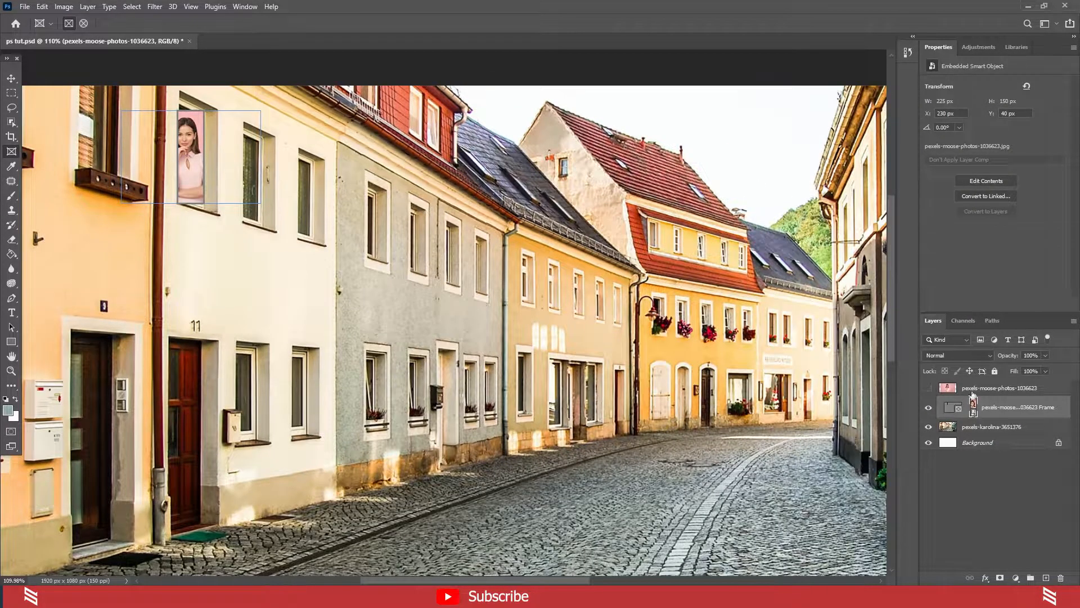
click(998, 411)
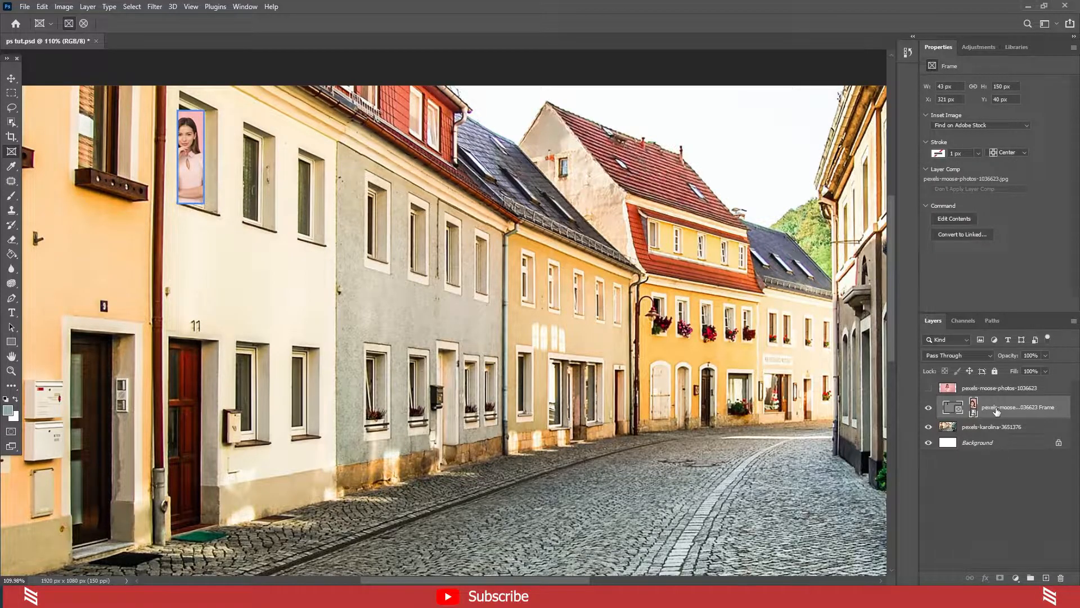
key(Delete)
- Sample colours from the street photo with the Eyedropper and accept #718a7f as the foreground colour
click(10, 166)
scroll(111, 255, down, 2)
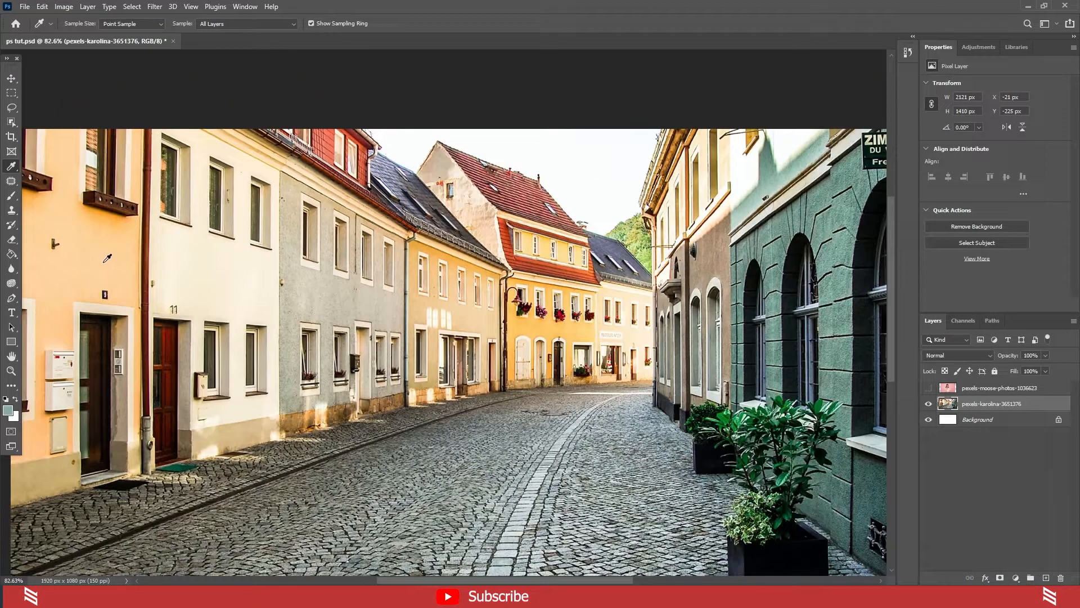
click(107, 256)
click(253, 299)
click(7, 413)
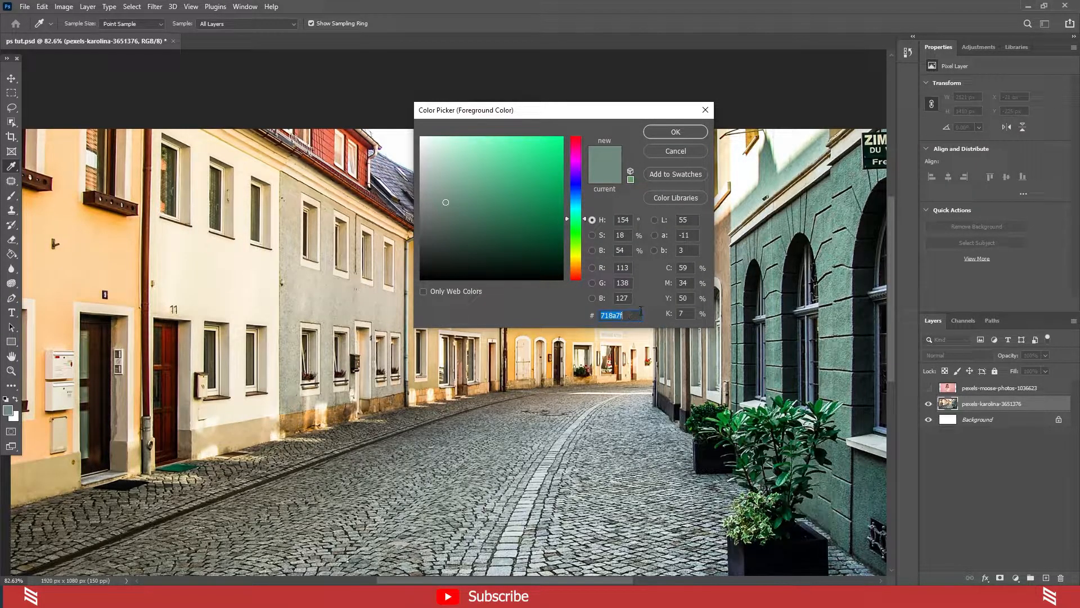
click(675, 133)
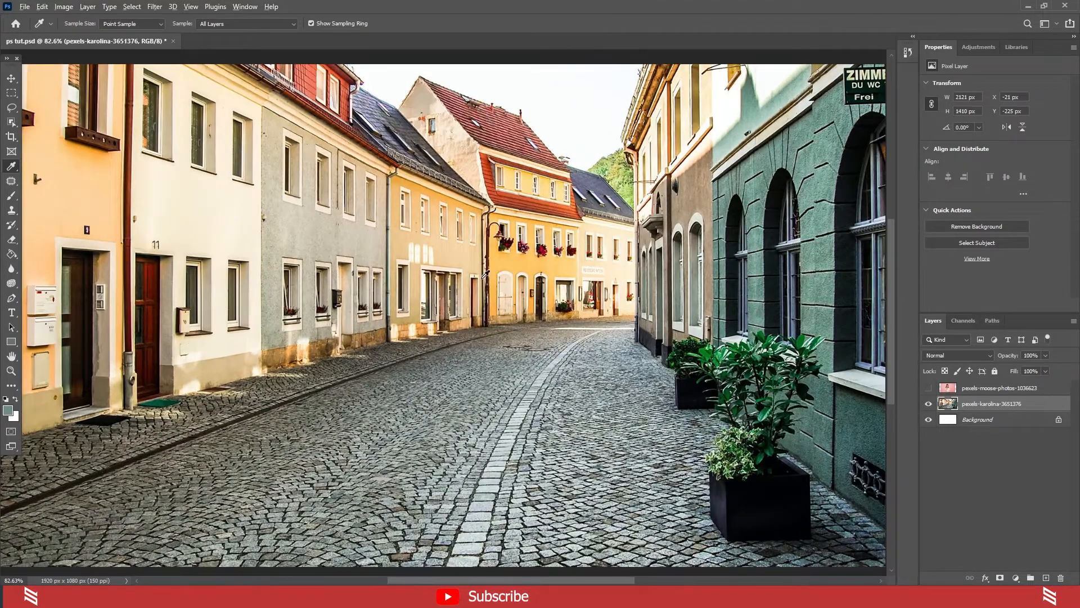
- Remove the number 9 plate and the metal hook from the orange wall with the Content-Aware Spot Healing Brush
scroll(485, 274, up, 1)
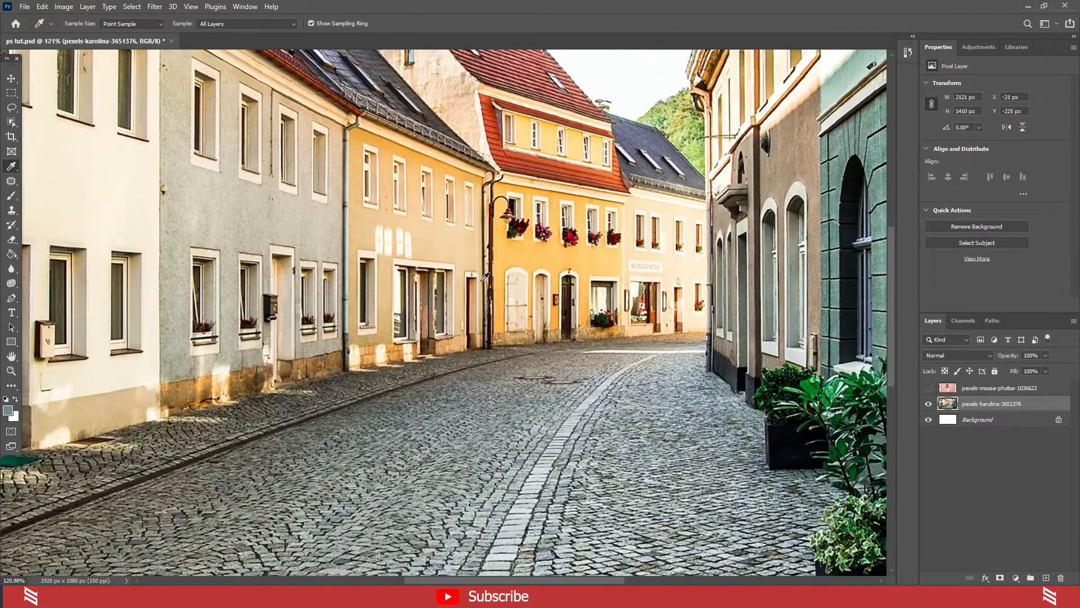
scroll(329, 255, down, 2)
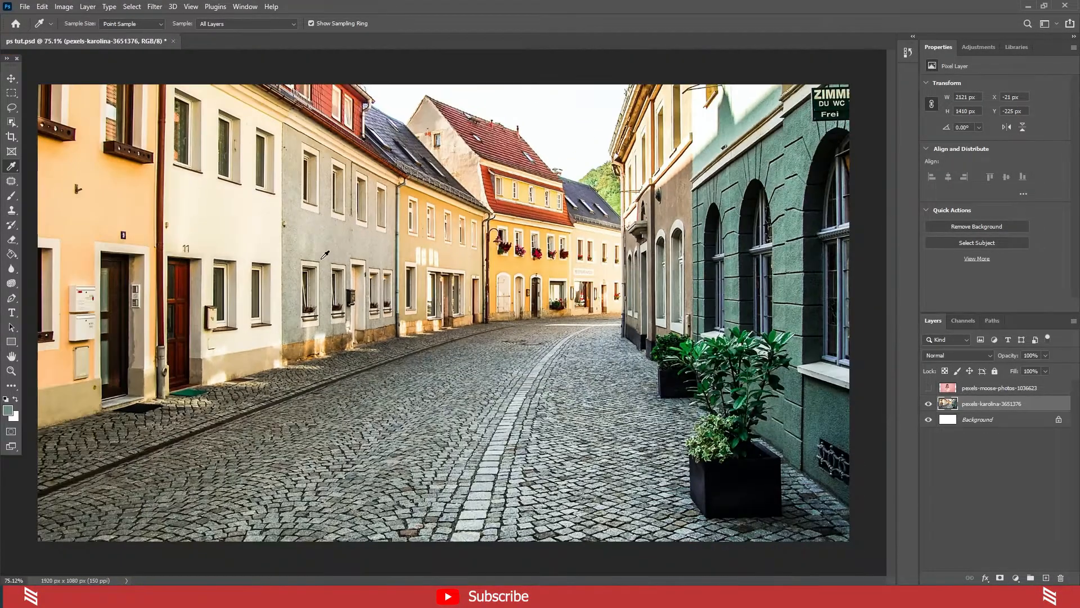
click(11, 181)
click(56, 182)
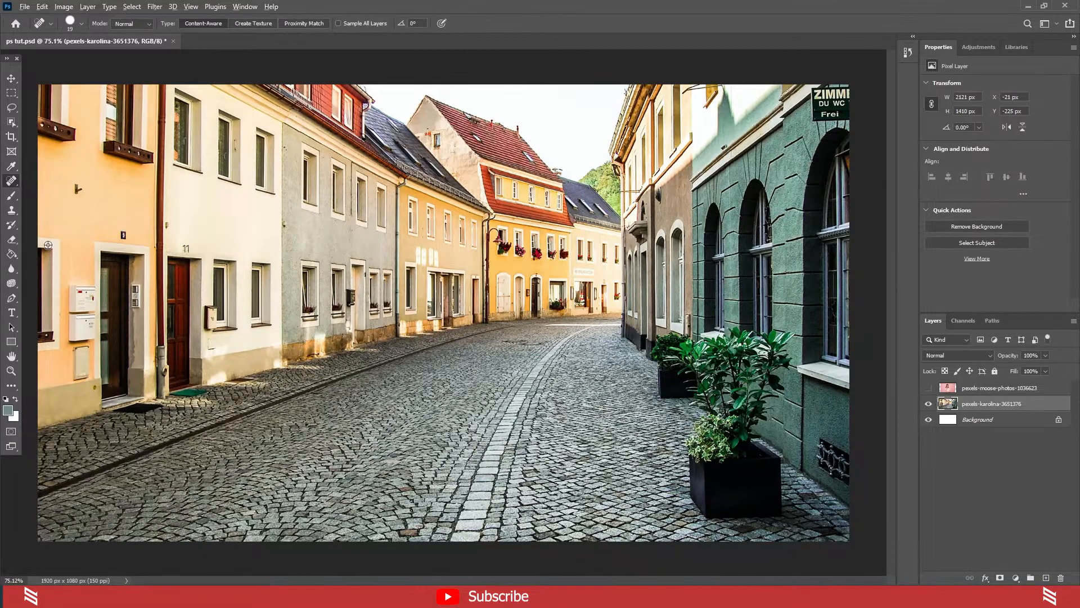
scroll(67, 244, up, 2)
scroll(113, 246, up, 1)
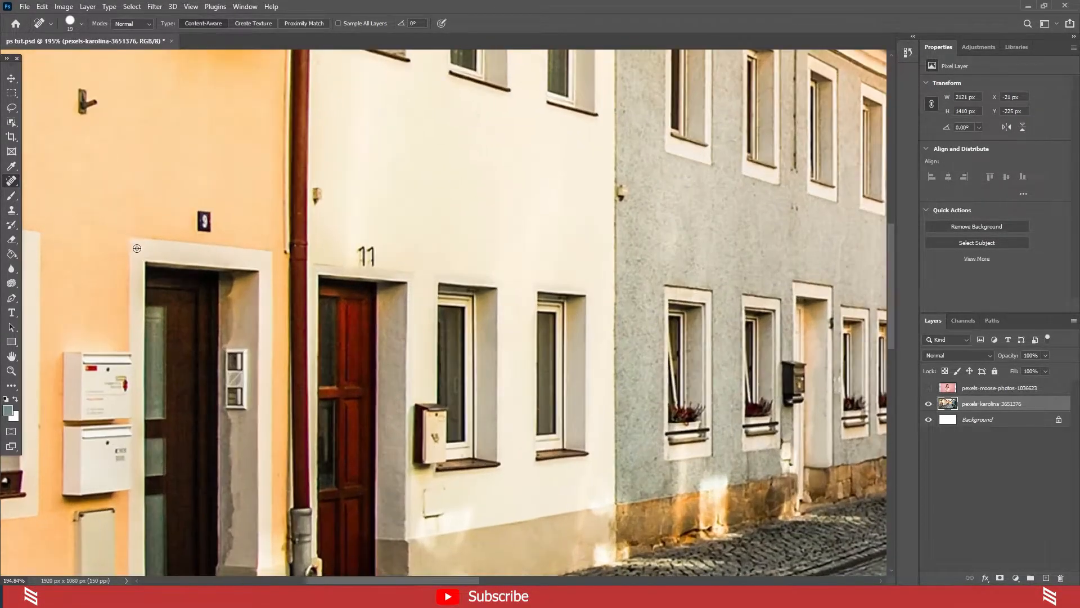
drag(193, 216, 200, 223)
scroll(211, 216, down, 1)
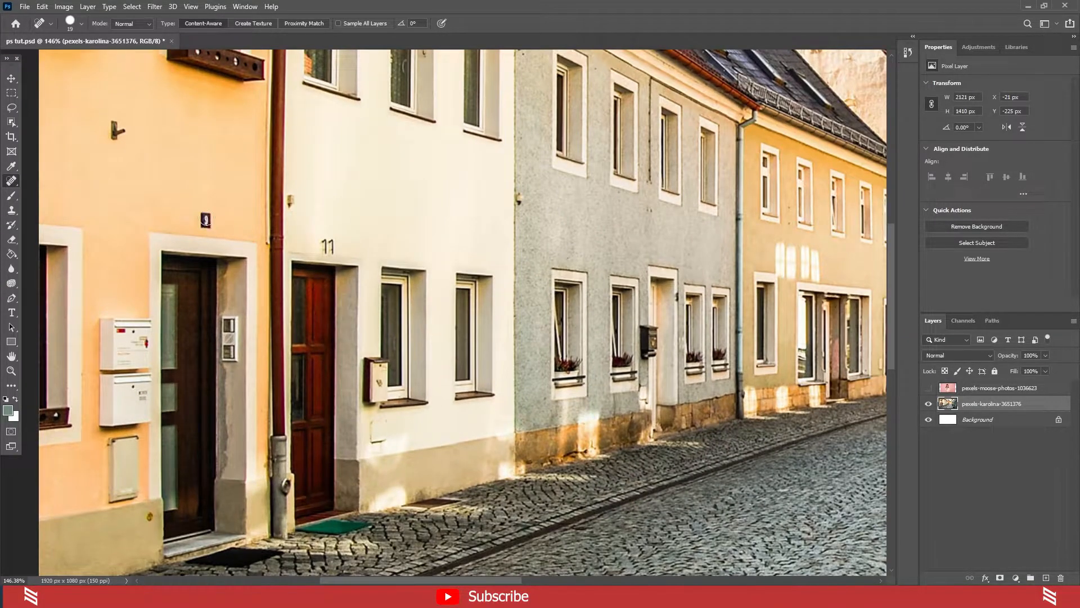
scroll(195, 216, up, 1)
drag(197, 217, 220, 214)
scroll(219, 215, down, 1)
drag(98, 129, 108, 98)
- Undo the Spot Healing strokes on the orange wall
key(ctrl+z)
key(ctrl+z)
key(ctrl+z)
scroll(195, 180, down, 1)
scroll(208, 212, down, 1)
scroll(208, 212, up, 1)
scroll(210, 216, up, 2)
scroll(210, 216, down, 2)
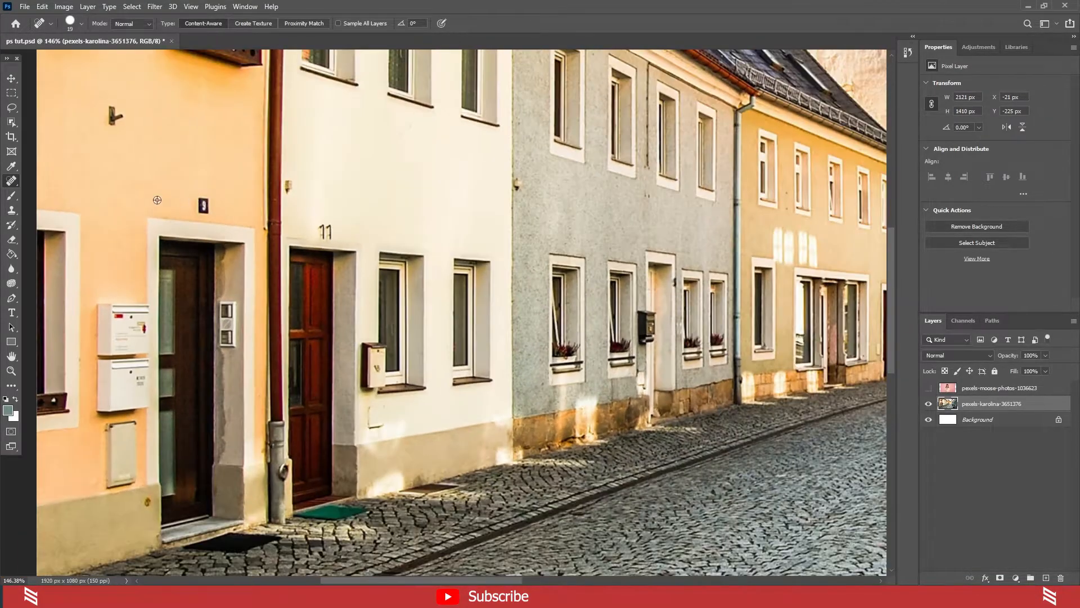
- Outline the number 9 plate with the Patch tool, about 38 x 39 px, replace it with clean wall from above, and deselect
right_click(11, 180)
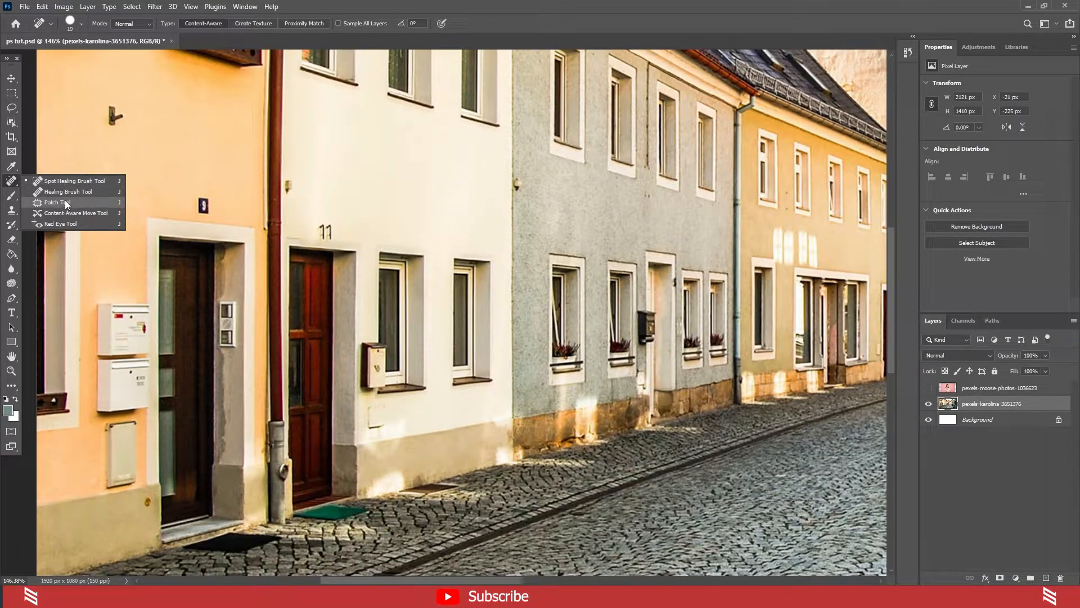
click(65, 201)
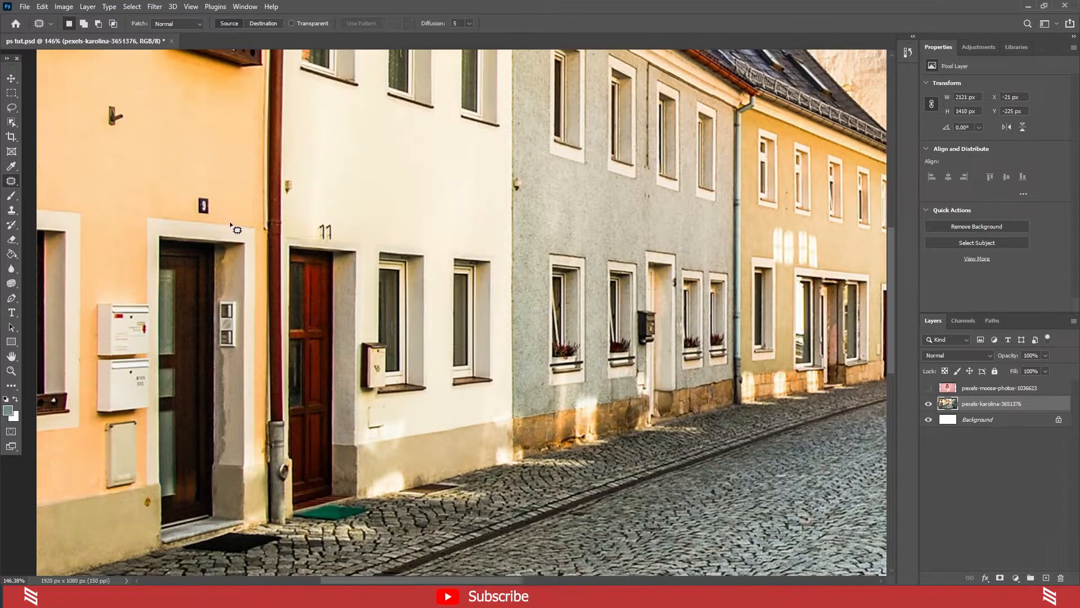
scroll(230, 224, down, 1)
scroll(185, 228, up, 3)
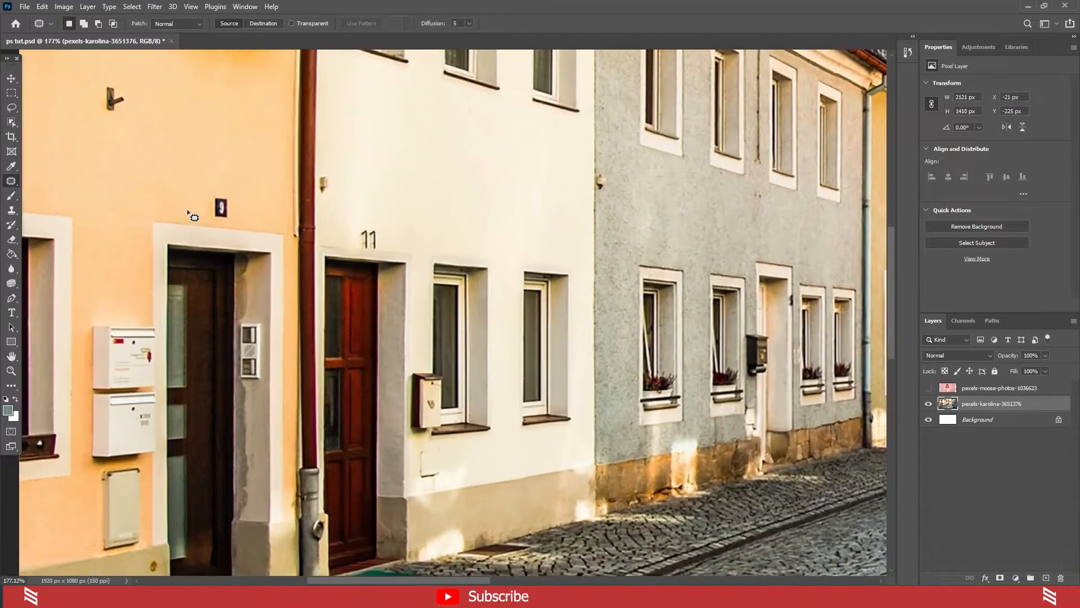
scroll(216, 229, up, 2)
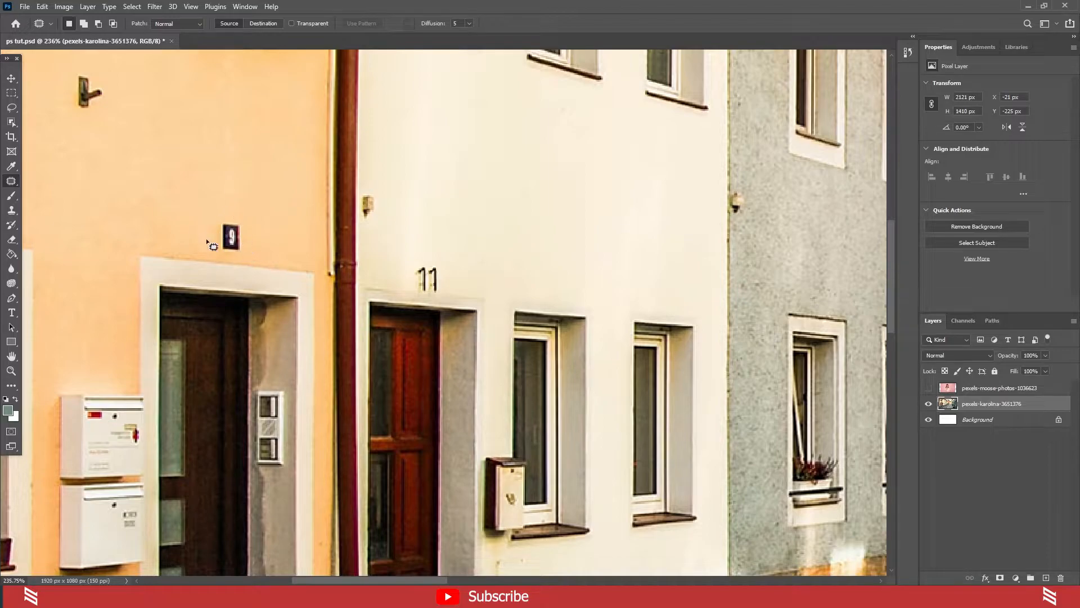
mouse_move(208, 212)
mouse_down()
mouse_move(209, 249)
mouse_move(247, 260)
mouse_up()
mouse_move(209, 210)
mouse_down()
mouse_move(233, 239)
mouse_move(255, 178)
mouse_move(267, 180)
mouse_move(236, 169)
mouse_up()
scroll(259, 242, down, 3)
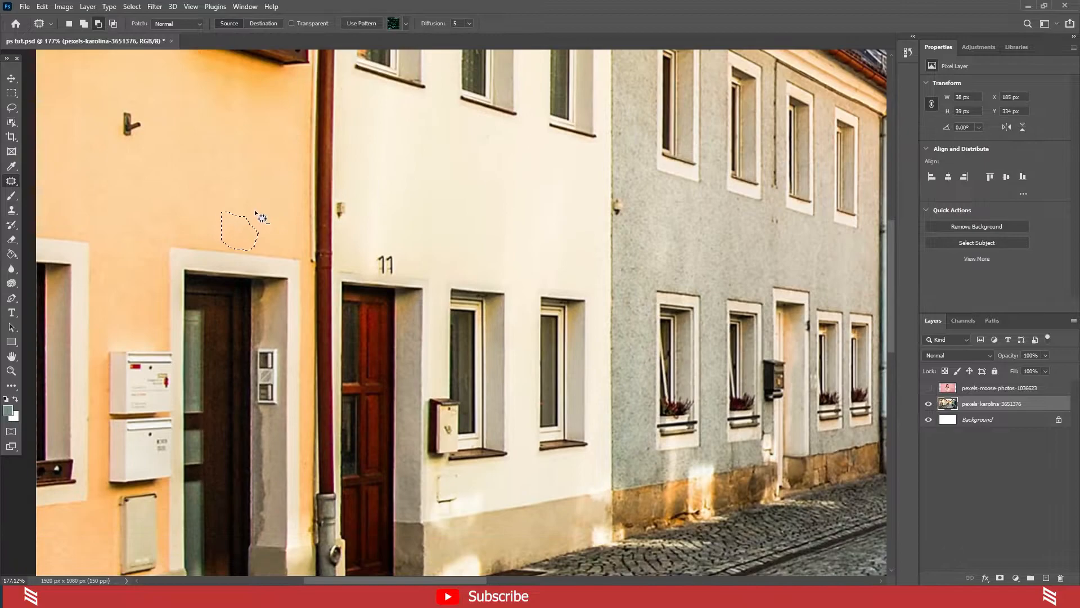
scroll(256, 212, up, 3)
key(ctrl+d)
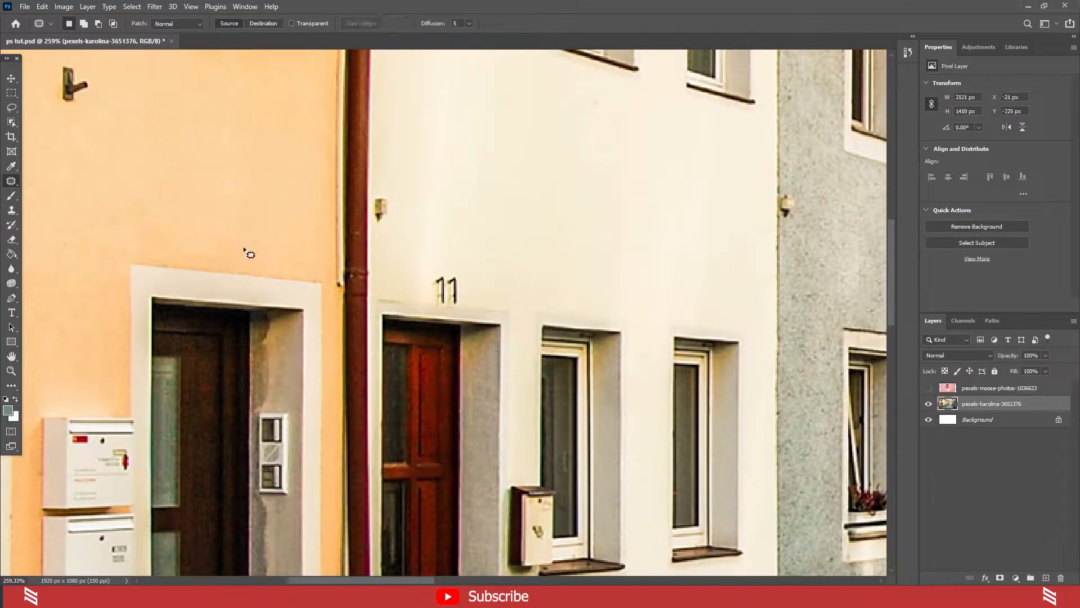
- Repeat the patch of the number 9 plate with the wall above it, undo the patch and clear the selection
scroll(243, 249, down, 2)
drag(232, 251, 246, 242)
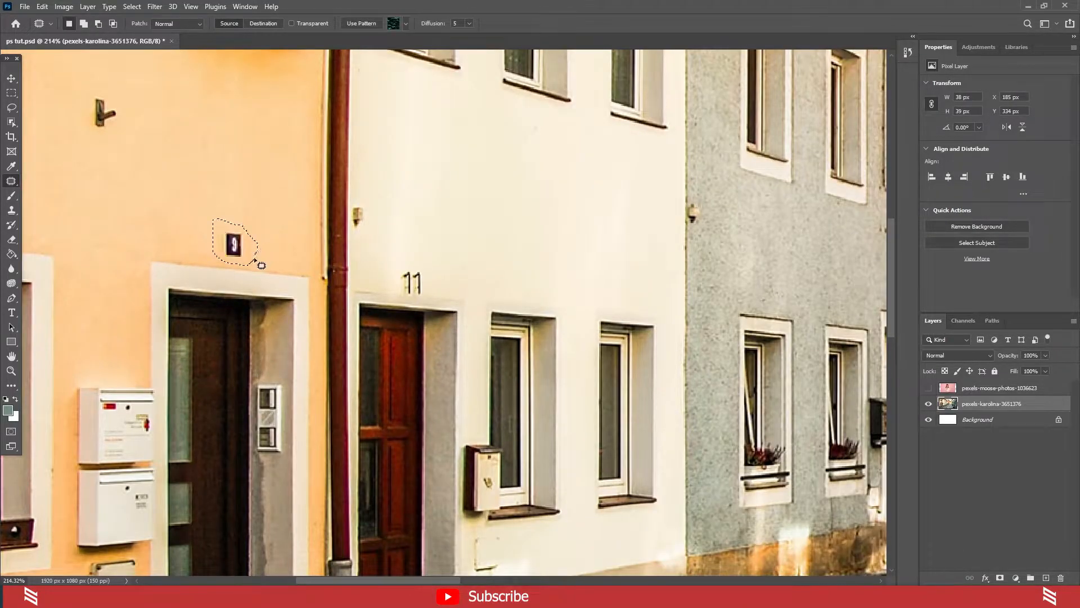
scroll(258, 262, down, 3)
scroll(247, 267, up, 5)
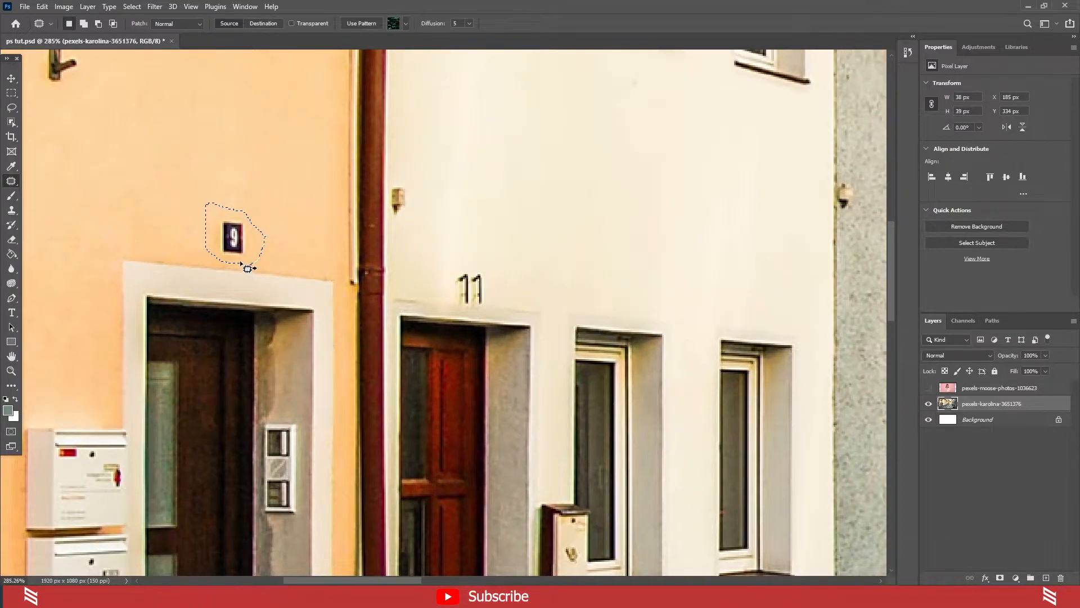
scroll(247, 268, down, 2)
drag(224, 246, 217, 177)
key(ctrl+z)
key(ctrl+d)
- Patch the metal hook on the orange wall, outlined at about 42 x 52 px, with clean wall beside it, and undo the patch
scroll(194, 200, down, 1)
mouse_move(92, 103)
mouse_down()
mouse_move(114, 147)
mouse_move(137, 114)
mouse_move(95, 91)
mouse_move(143, 120)
mouse_move(221, 134)
mouse_move(201, 131)
mouse_move(213, 150)
mouse_move(193, 131)
mouse_move(215, 132)
mouse_move(198, 126)
mouse_move(211, 119)
mouse_move(203, 139)
mouse_move(196, 112)
mouse_move(212, 109)
mouse_move(208, 146)
mouse_move(318, 143)
mouse_move(191, 133)
mouse_up()
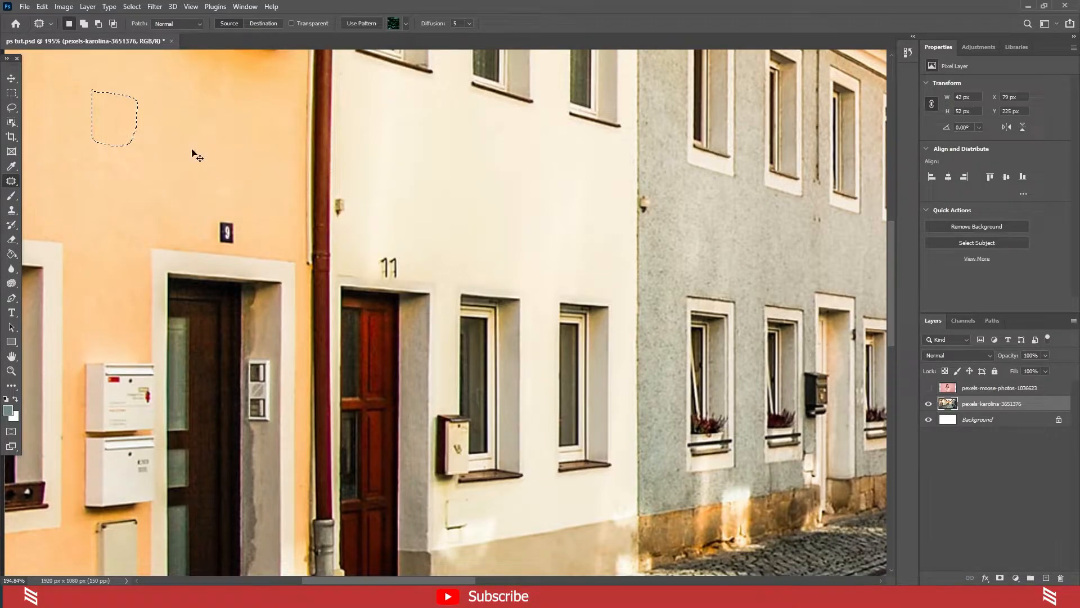
key(ctrl+d)
scroll(193, 150, down, 4)
scroll(112, 228, up, 2)
key(ctrl+z)
key(ctrl+z)
key(ctrl+d)
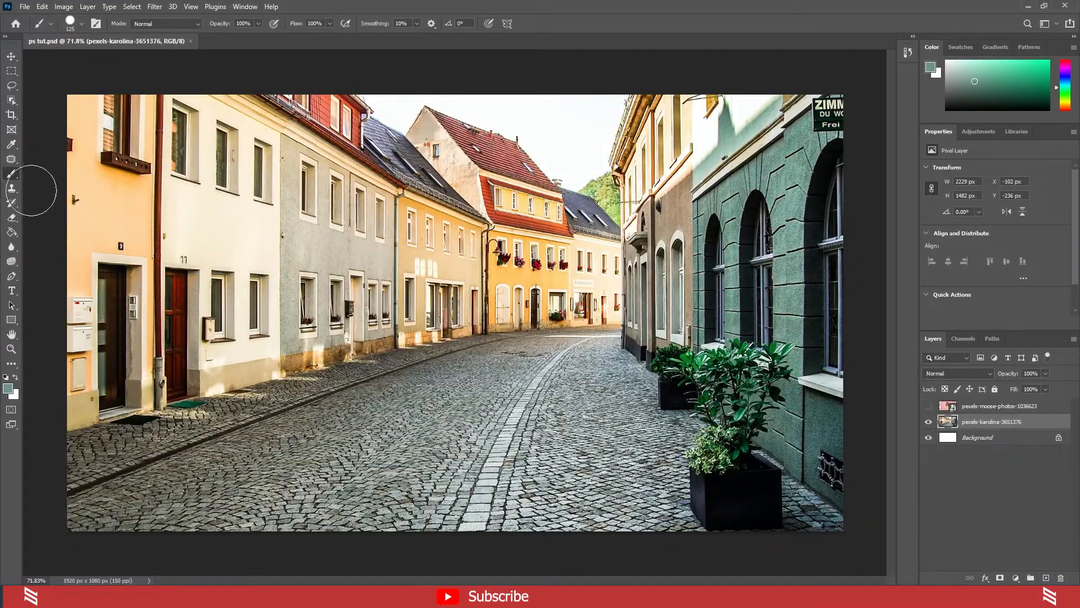
- Paint a green stroke across the white house wall with the 125 px Hard Round brush, and undo it
scroll(264, 315, up, 3)
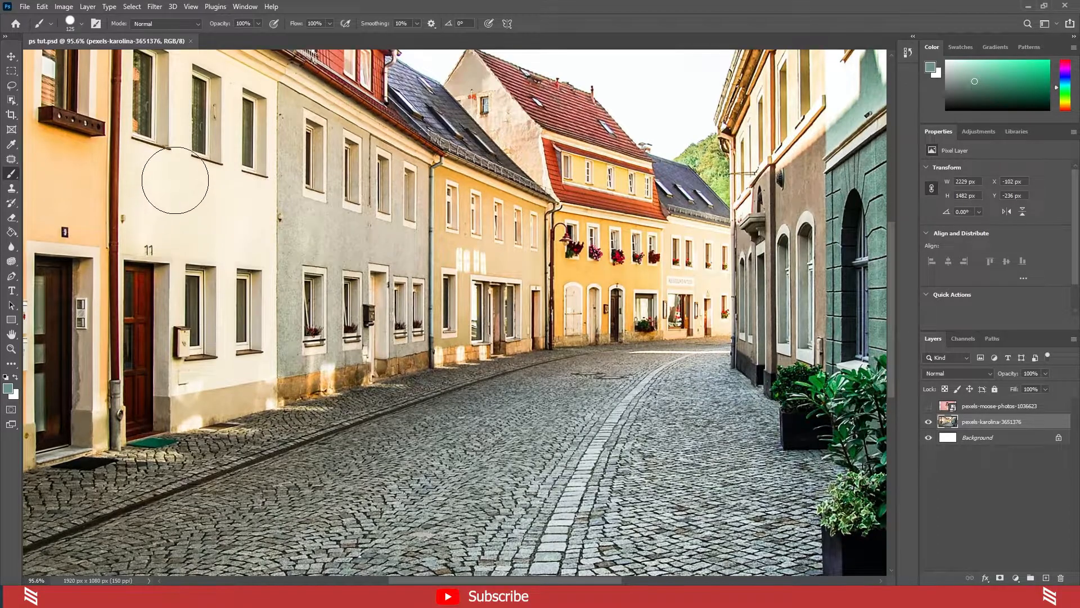
mouse_move(166, 191)
mouse_down()
mouse_move(243, 223)
mouse_move(248, 202)
mouse_move(228, 204)
mouse_move(232, 234)
mouse_up()
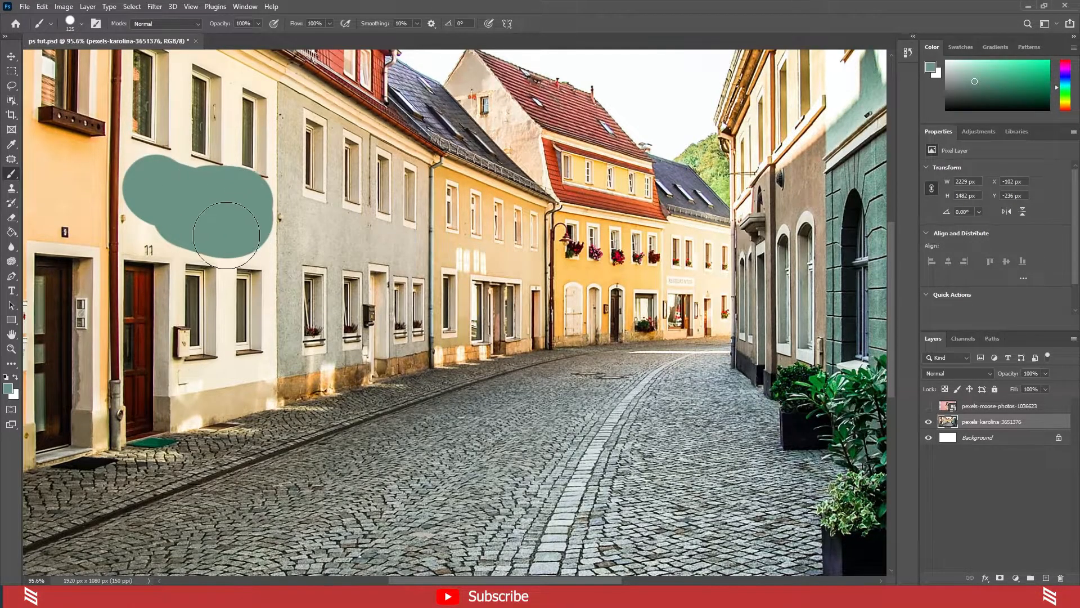
key(ctrl+z)
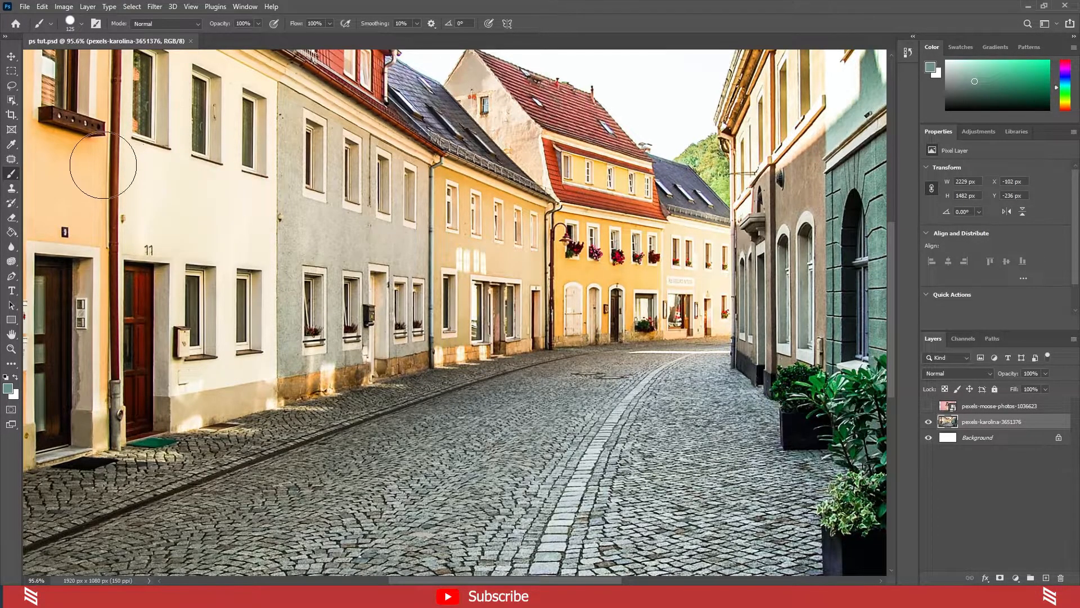
- Switch the brush to Soft Round, paint a stroke on the white house wall, and undo it
click(73, 27)
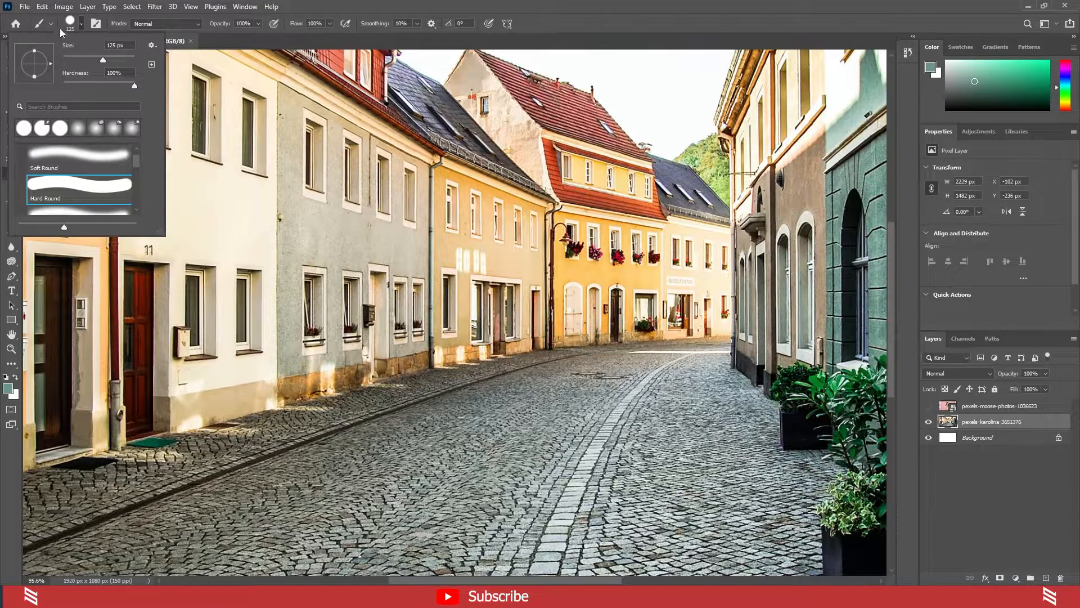
click(59, 29)
click(71, 27)
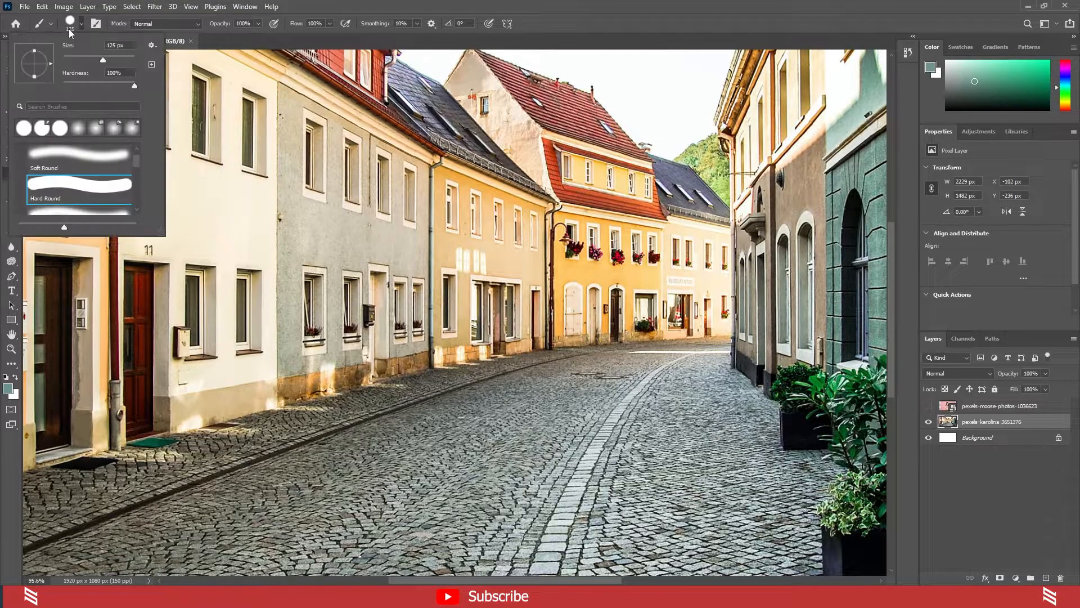
click(80, 156)
mouse_move(210, 198)
mouse_down()
mouse_move(210, 222)
mouse_move(284, 228)
mouse_move(257, 235)
mouse_up()
key(ctrl+z)
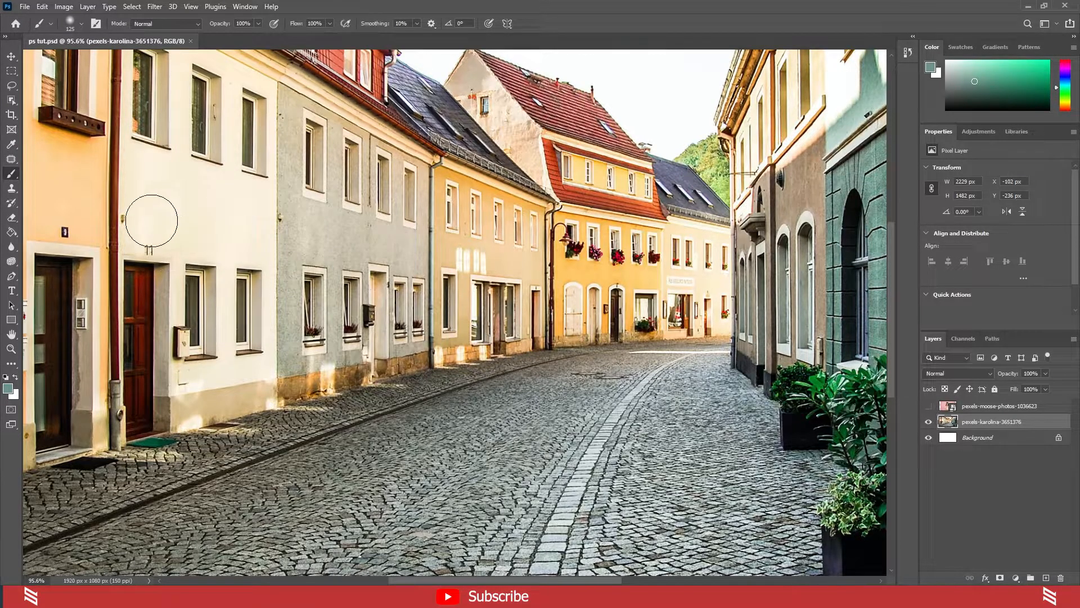
- Switch the brush back to Hard Round, paint another stroke on the white wall, and undo it
click(70, 25)
click(73, 197)
drag(205, 194, 279, 217)
key(ctrl+z)
- Set the brush size to 99 px, test it with a short stroke on the white wall, and undo the stroke
click(70, 24)
drag(102, 61, 88, 60)
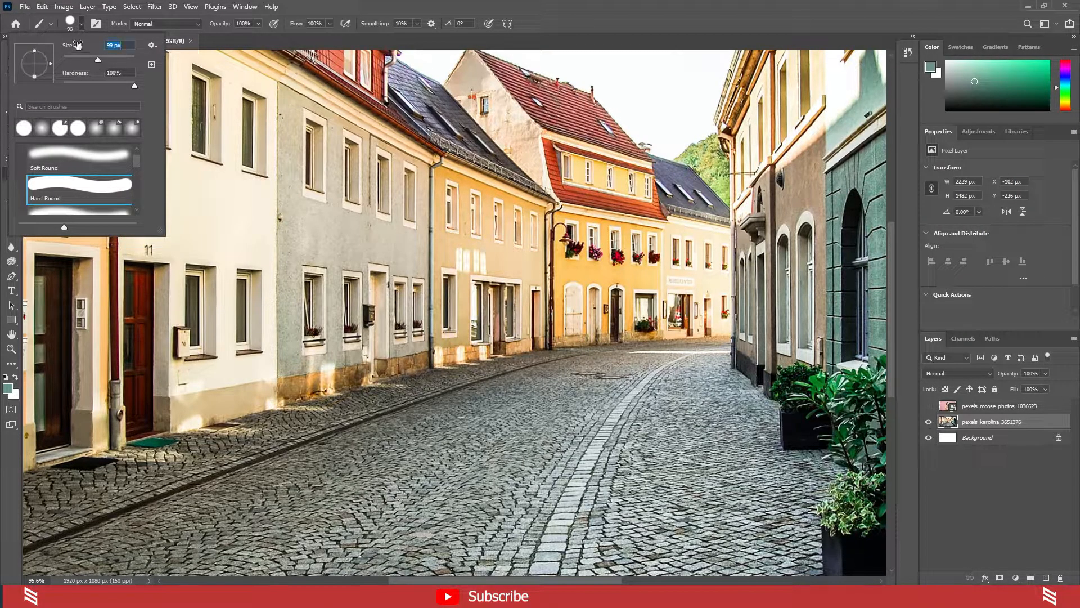
click(72, 26)
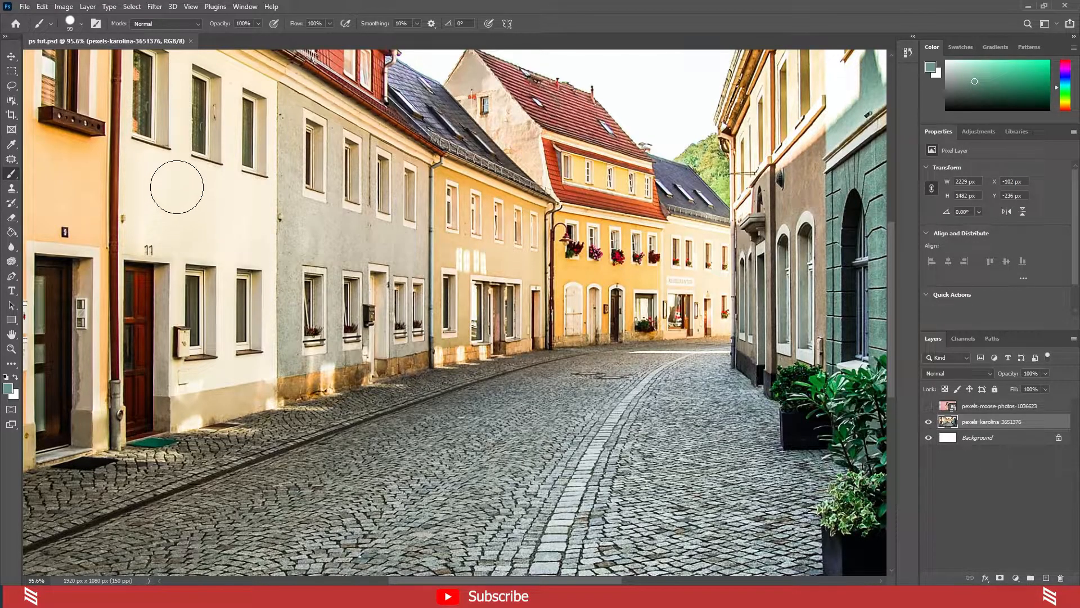
drag(168, 190, 175, 191)
key(ctrl+z)
- Activate the Clone Stamp tool and try a short stroke on the orange wall beside house number 9
click(16, 191)
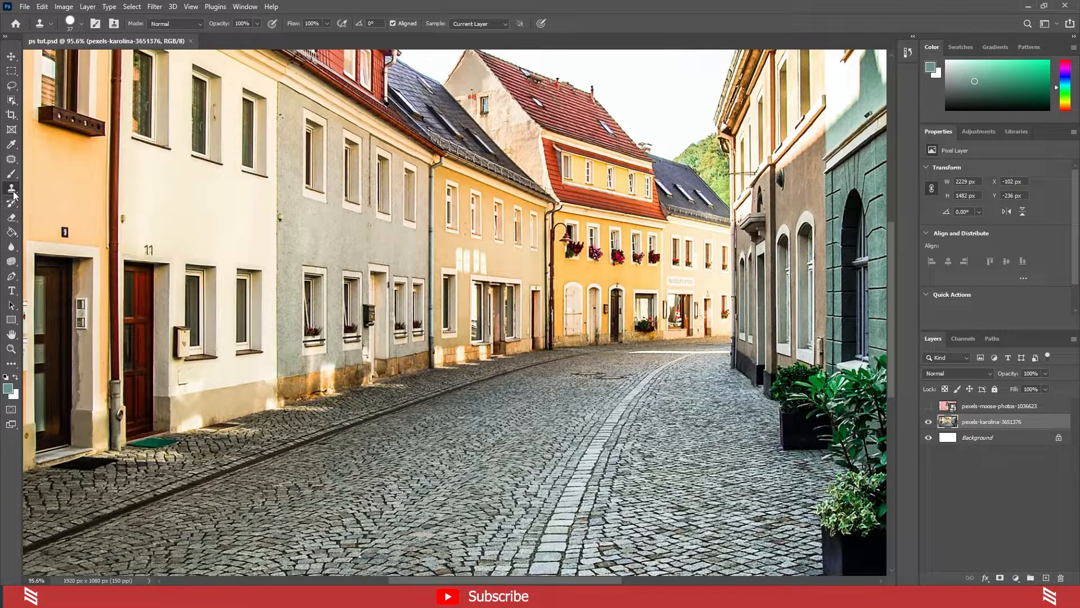
scroll(72, 290, up, 1)
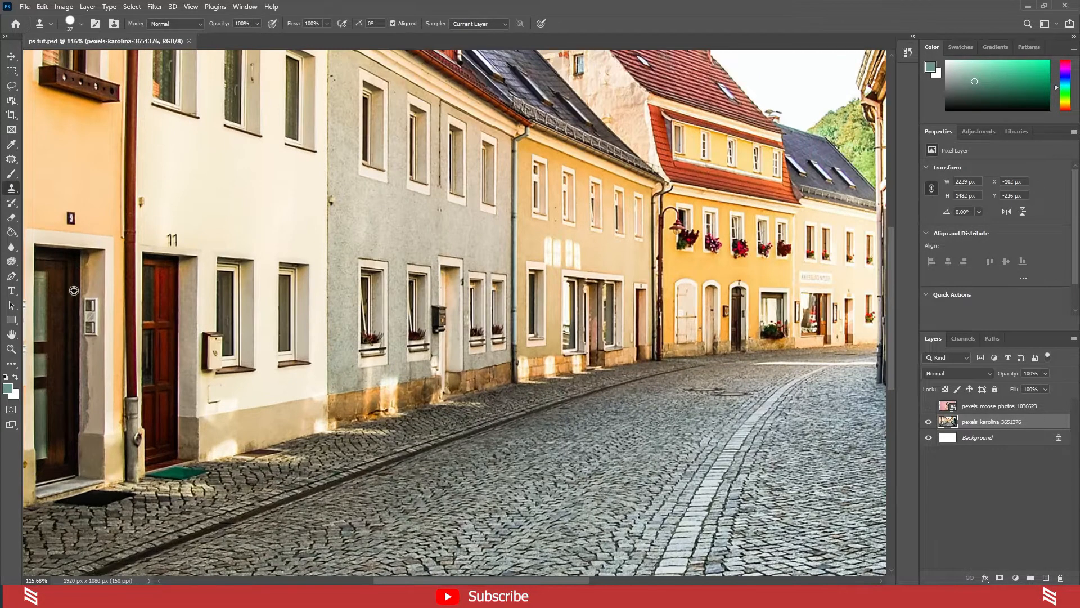
drag(549, 580, 512, 580)
scroll(205, 200, up, 3)
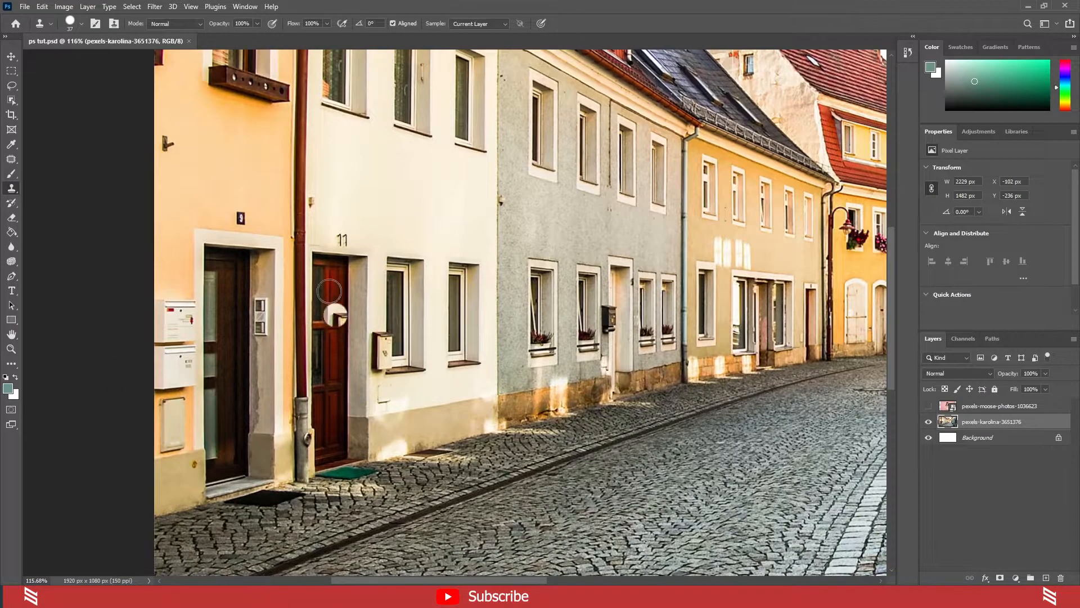
scroll(205, 201, up, 1)
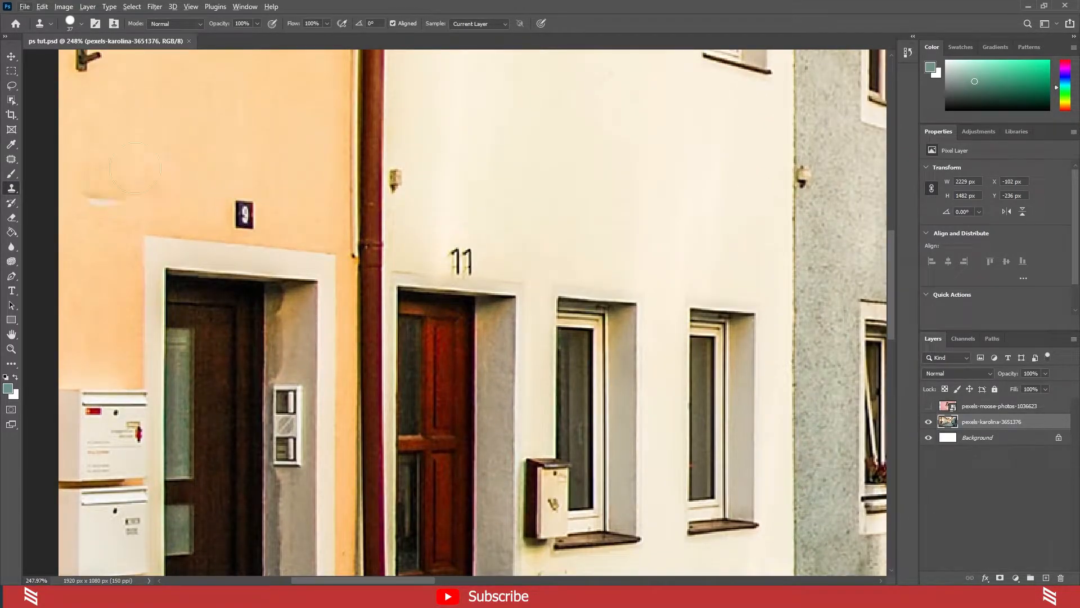
drag(156, 173, 163, 173)
scroll(214, 190, down, 2)
scroll(217, 190, up, 4)
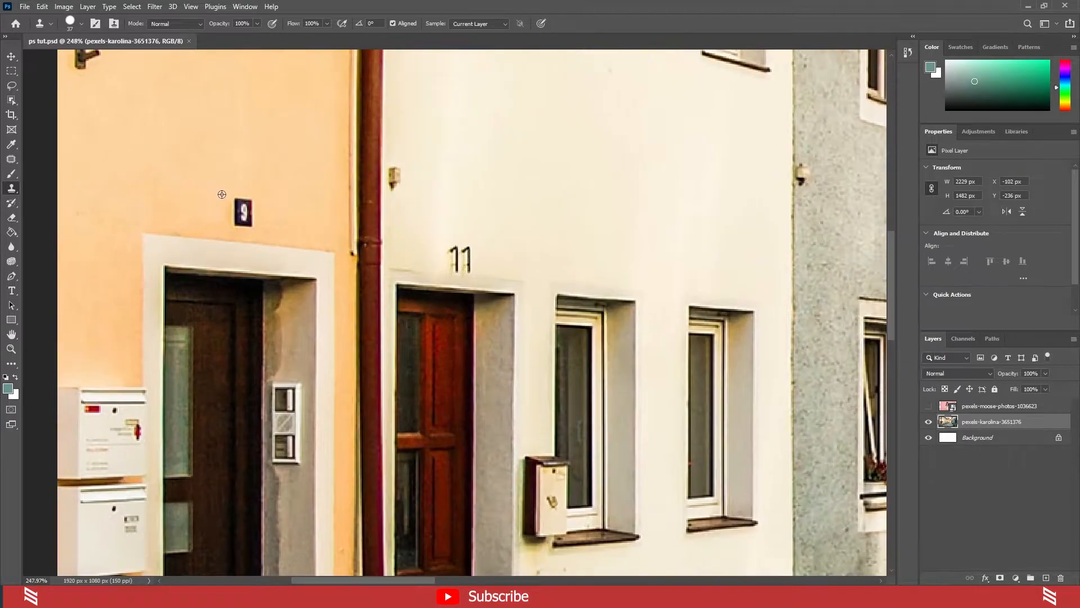
- Sample the house number 9 plate with the Clone Stamp, paint a copy onto the orange wall, and undo it
click(242, 211)
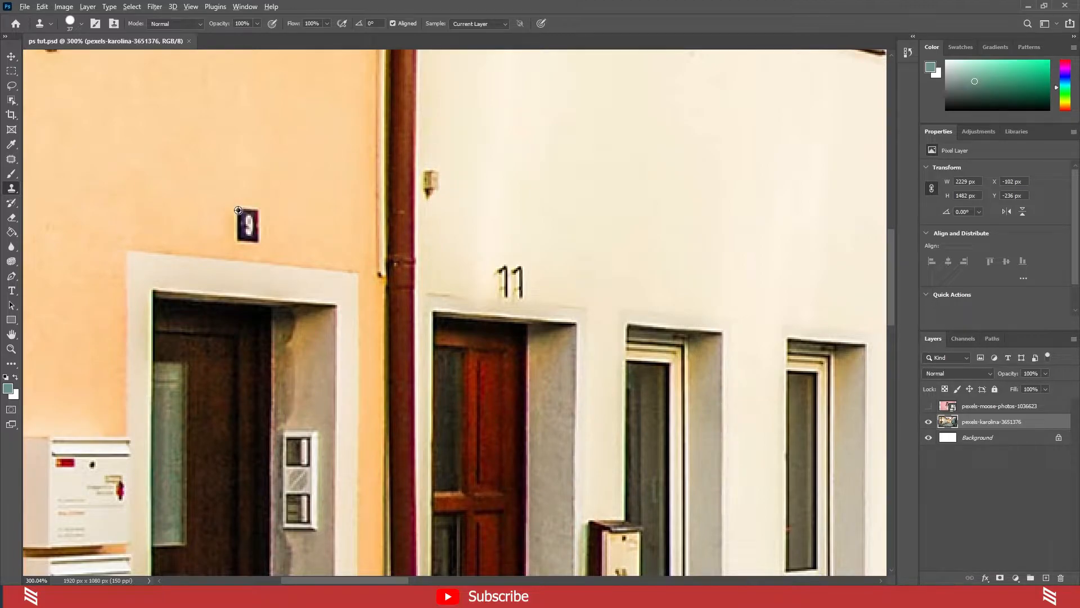
click(242, 211)
key(ctrl+z)
click(239, 213)
key(ctrl+z)
alt+click(240, 213)
mouse_move(113, 183)
mouse_down()
mouse_move(110, 196)
mouse_move(144, 194)
mouse_up()
alt+scroll(212, 193, down, 3)
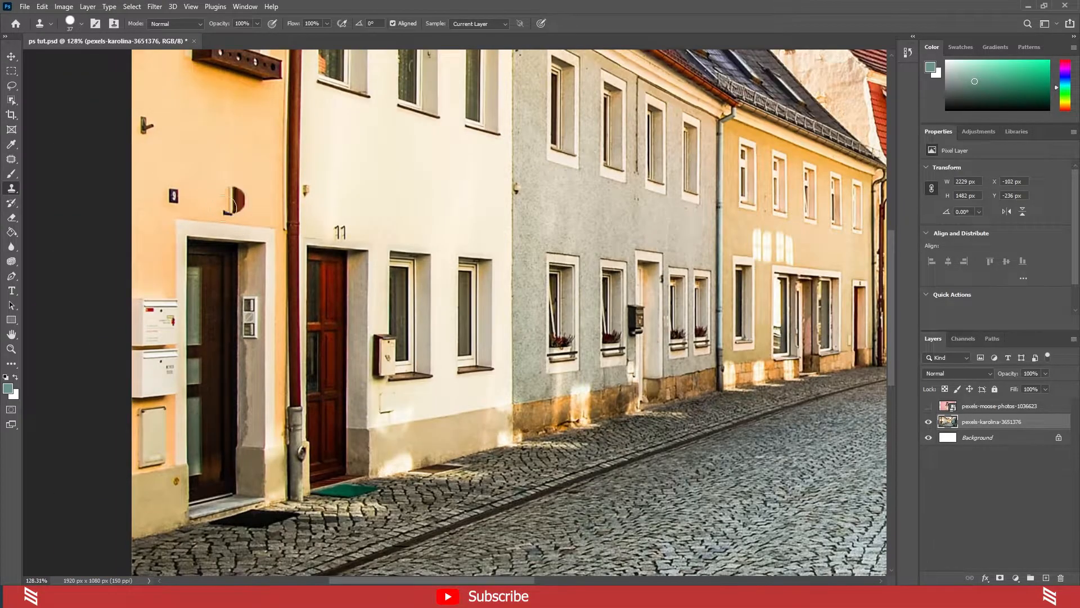
scroll(199, 241, up, 2)
key(ctrl+z)
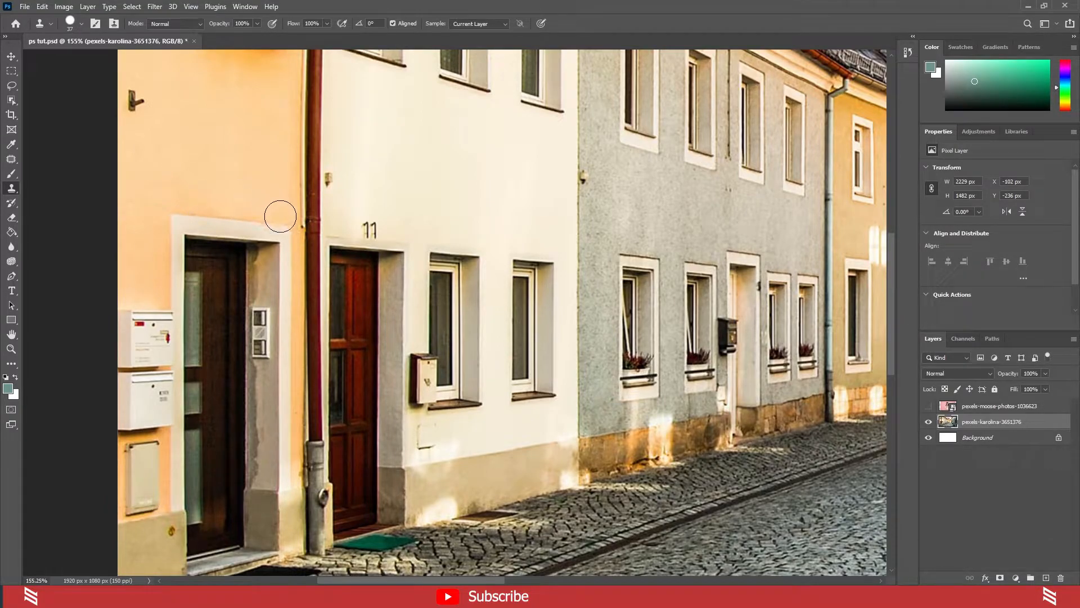
- Sample the clean orange wall, clone it over house number 9, and undo the cloning
scroll(224, 193, up, 3)
scroll(224, 193, up, 1)
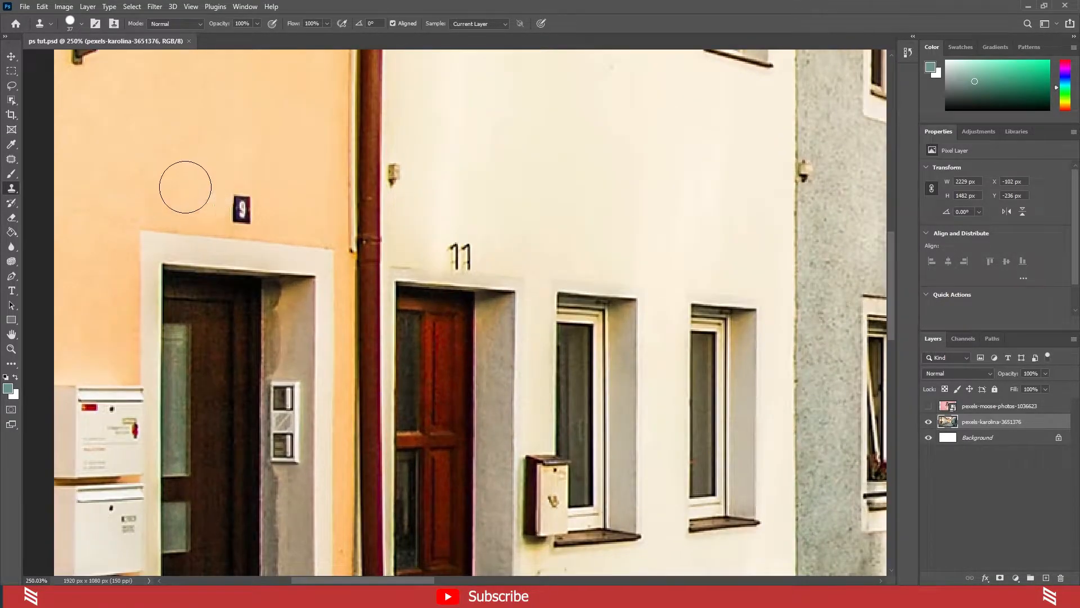
alt+click(128, 165)
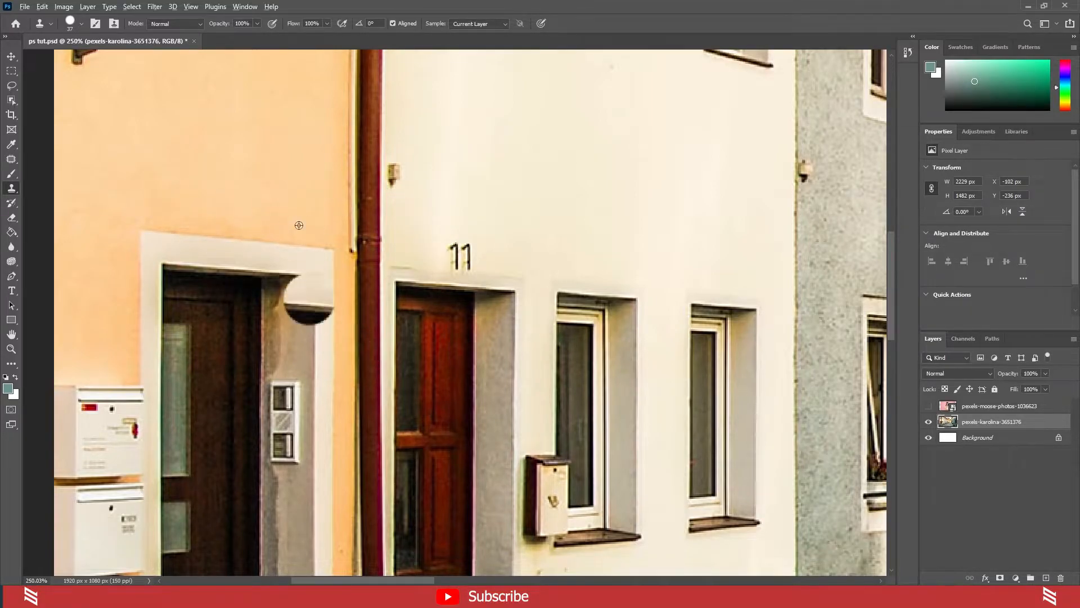
scroll(299, 238, down, 2)
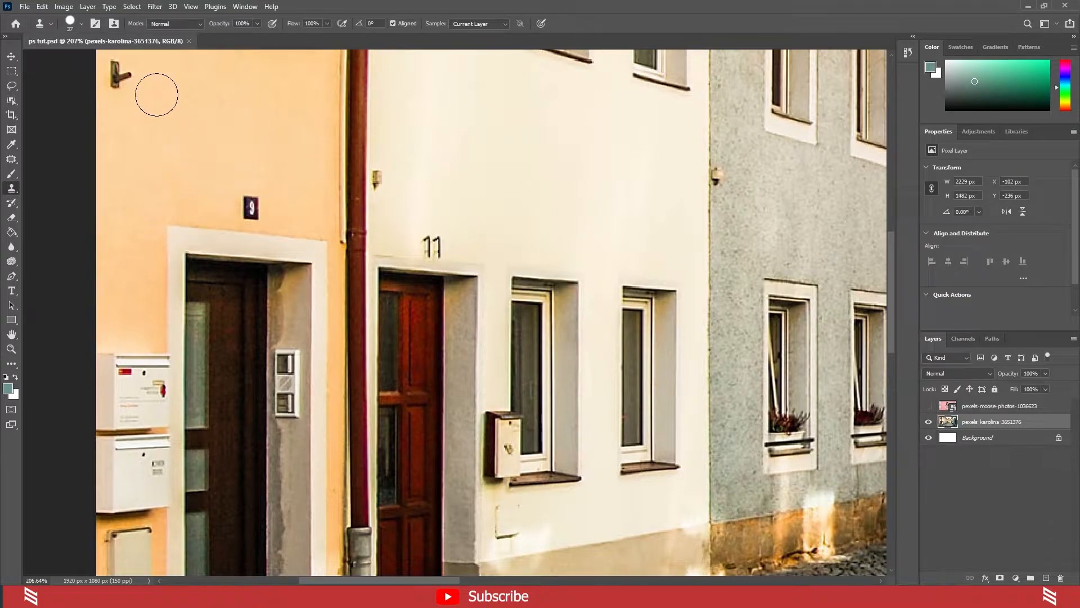
- Lower the hardness of the Clone Stamp brush to give it a soft edge
click(81, 23)
drag(135, 87, 62, 90)
click(72, 24)
- Clone the plain orange wall over house number 9 with the soft brush, and undo the stroke
alt+click(150, 170)
mouse_move(241, 204)
mouse_down()
mouse_move(253, 202)
mouse_move(231, 212)
mouse_move(261, 207)
mouse_up()
scroll(172, 170, down, 3)
key(ctrl+z)
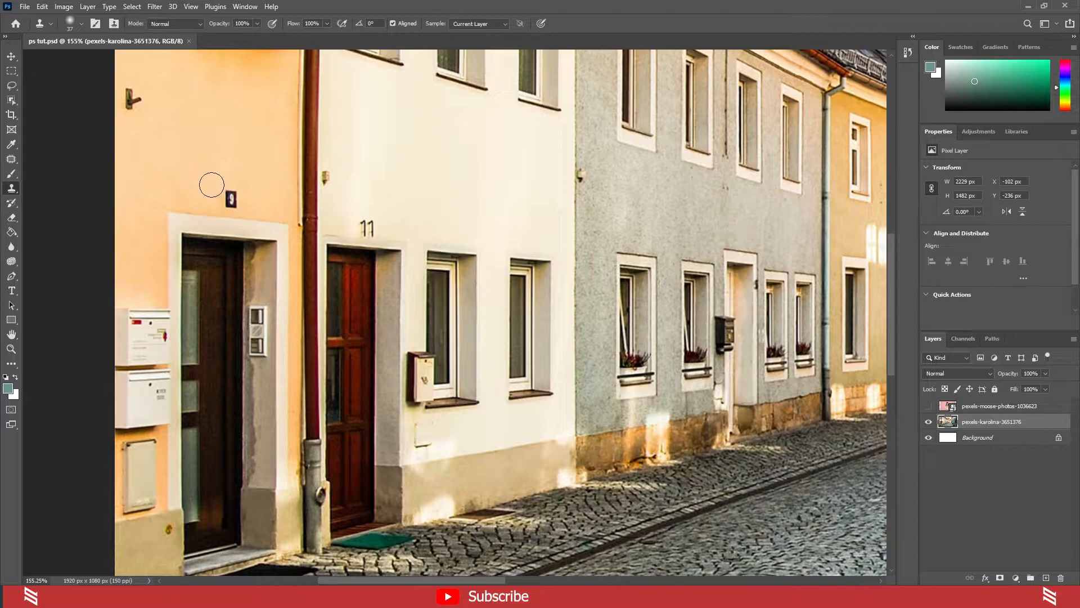
scroll(205, 177, up, 3)
scroll(171, 203, down, 2)
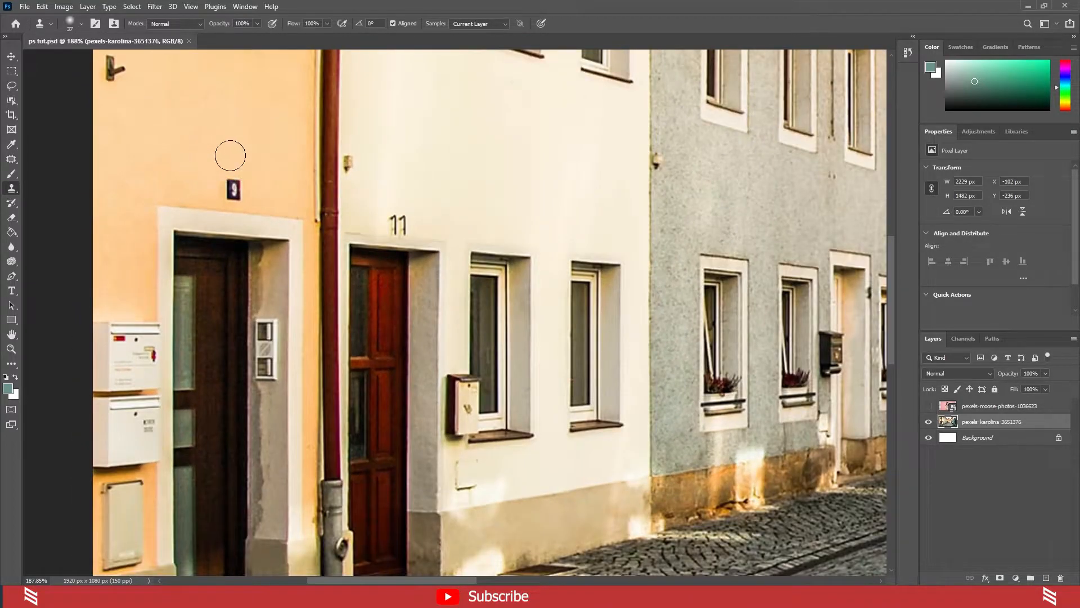
- Activate the Eraser tool and show the pexels-moose-photos-1036623 portrait layer
click(11, 217)
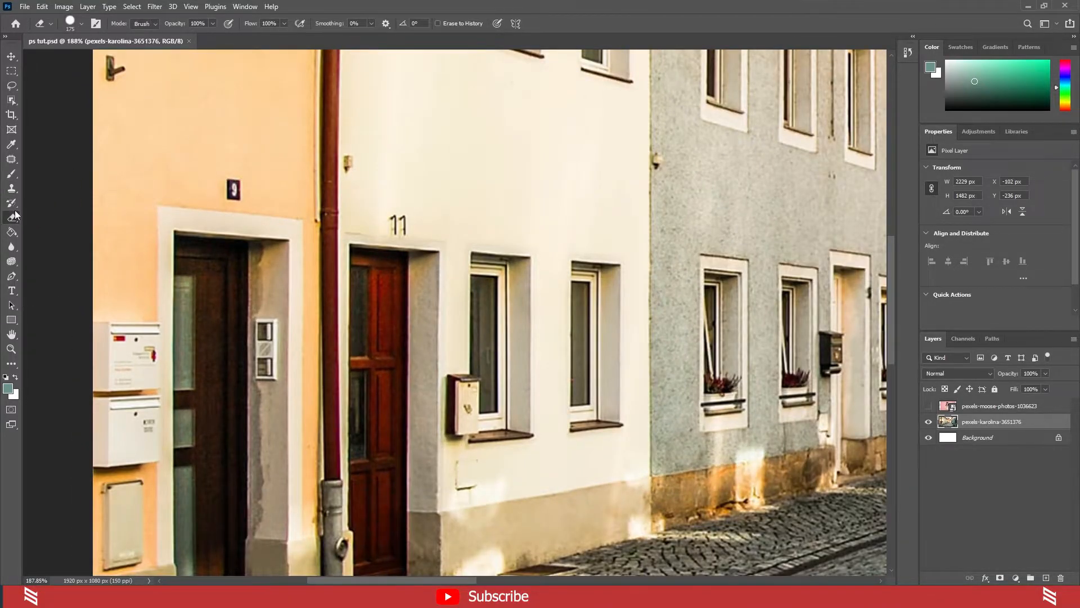
scroll(326, 137, down, 4)
click(928, 405)
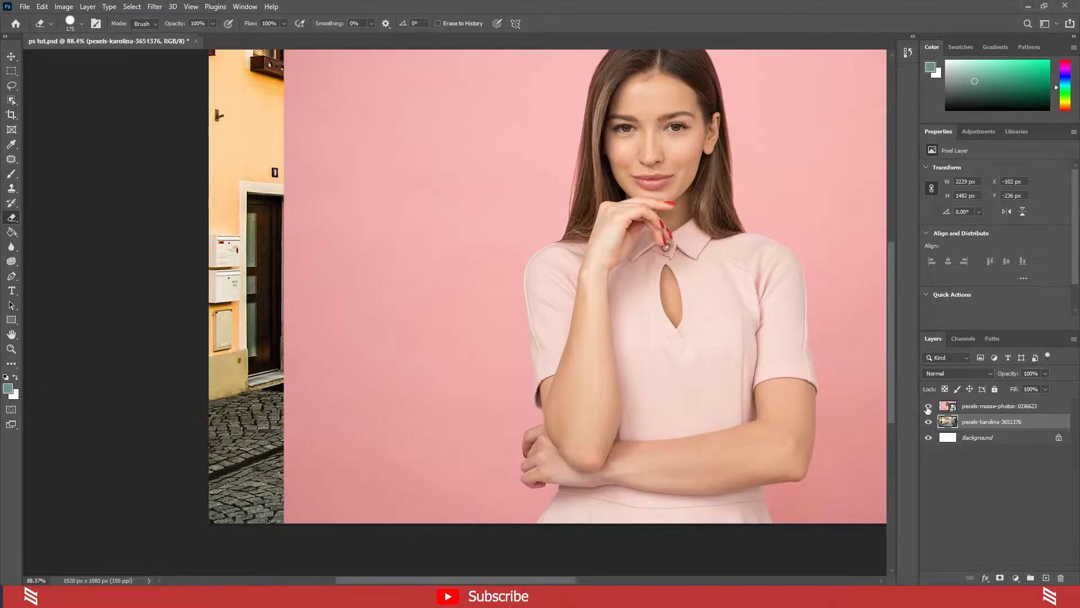
scroll(580, 307, down, 2)
scroll(580, 307, up, 1)
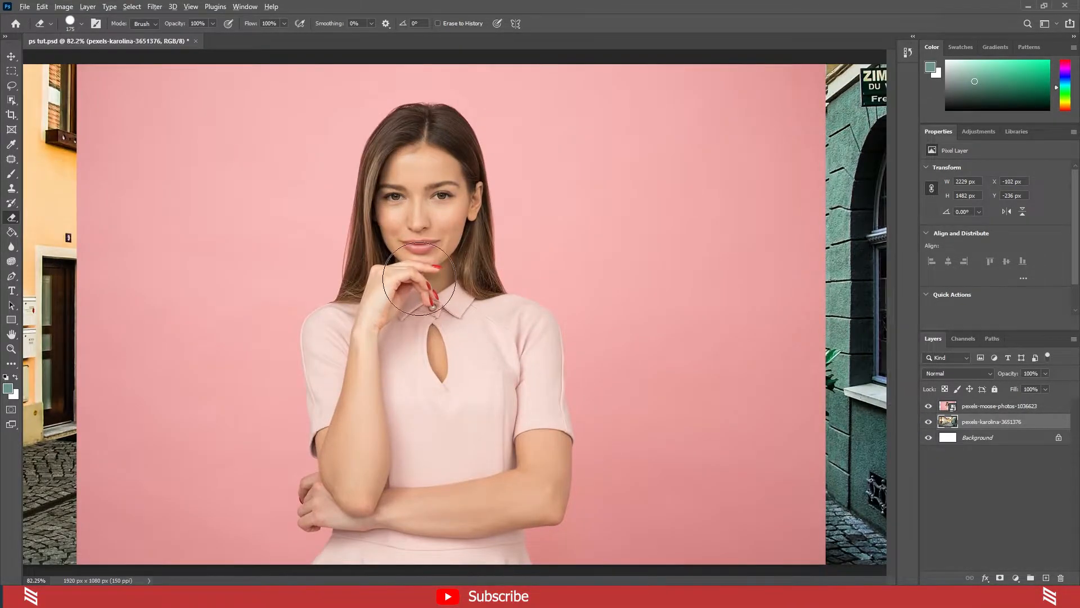
scroll(434, 280, down, 2)
scroll(433, 279, down, 1)
scroll(435, 280, up, 1)
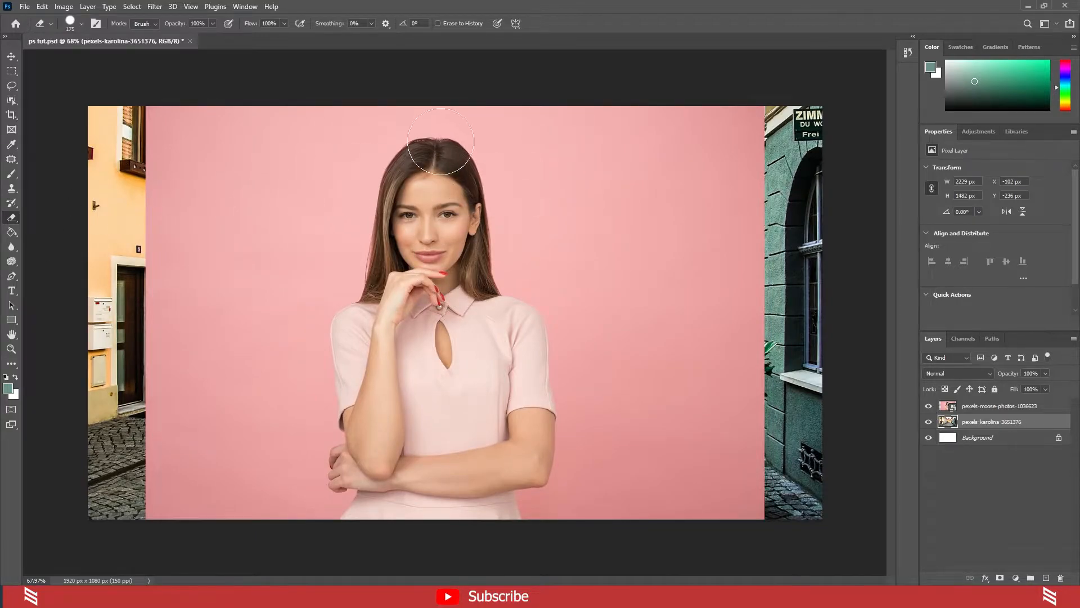
- Select the pexels-moose-photos-1036623 layer and rasterize its smart object so the Eraser can work on it
click(984, 407)
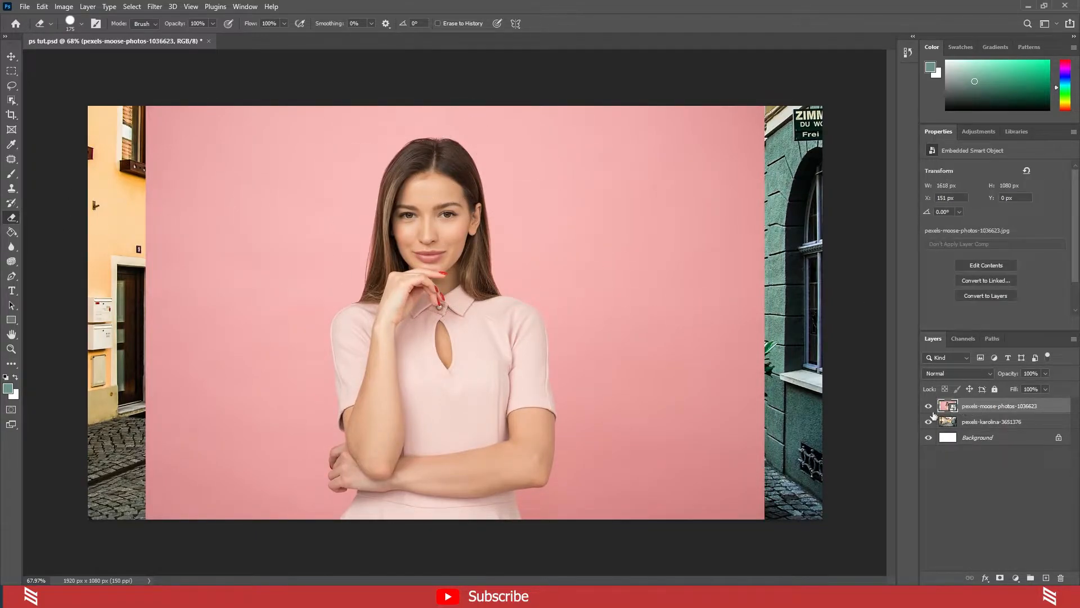
click(416, 223)
click(525, 232)
- Erase the portrait and its pink backdrop with the 175 px Eraser, and undo the erasing
mouse_move(452, 162)
mouse_down()
mouse_move(393, 245)
mouse_move(407, 230)
mouse_move(186, 169)
mouse_move(352, 384)
mouse_move(501, 428)
mouse_move(174, 484)
mouse_move(546, 590)
mouse_move(366, 495)
mouse_move(675, 281)
mouse_move(656, 92)
mouse_move(596, 161)
mouse_move(703, 242)
mouse_move(708, 292)
mouse_move(776, 109)
mouse_move(708, 470)
mouse_move(758, 424)
mouse_move(734, 480)
mouse_up()
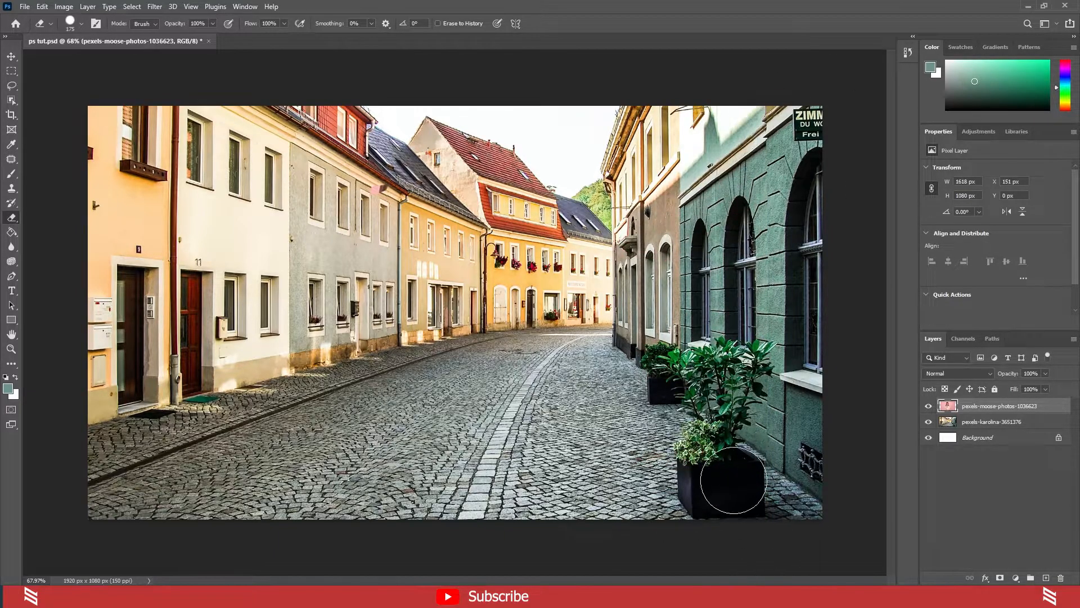
scroll(407, 292, down, 6)
scroll(474, 313, up, 5)
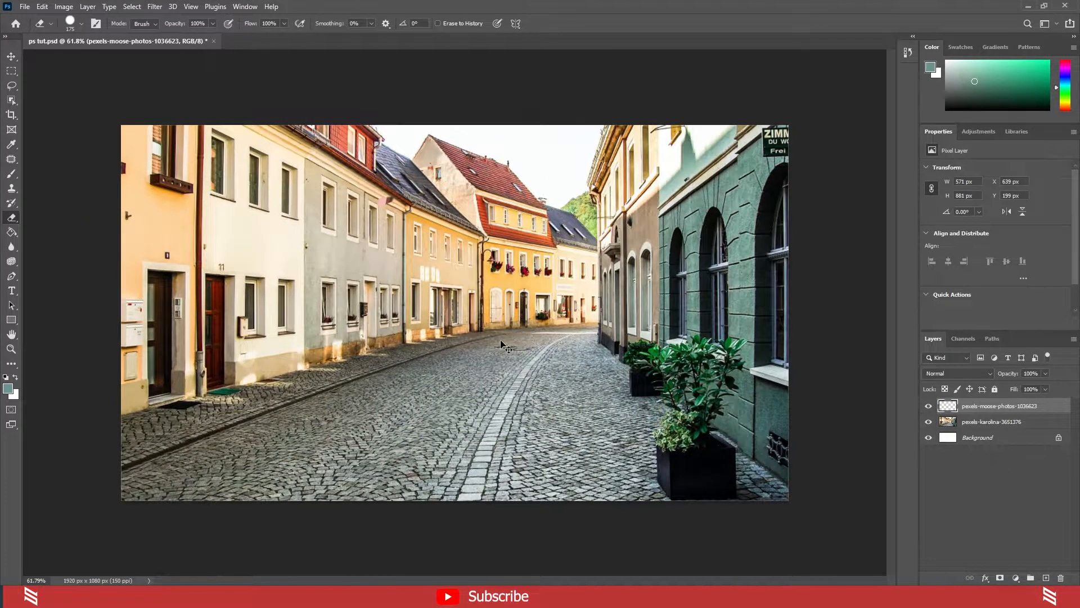
key(ctrl+z)
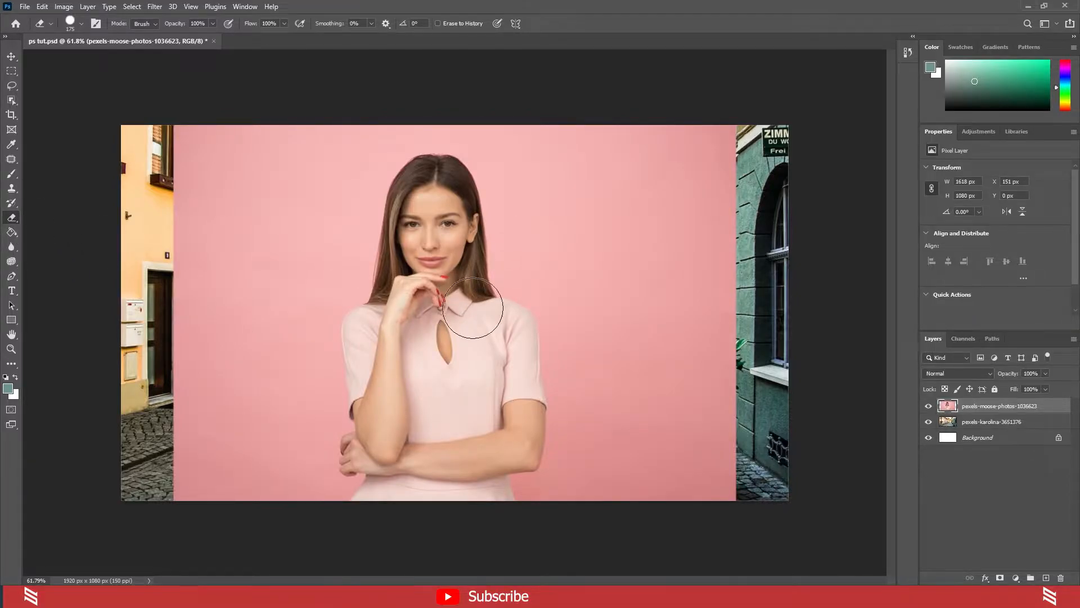
- Hide both photo layers and fill the Background layer with a green-to-white linear gradient running left to right
click(929, 406)
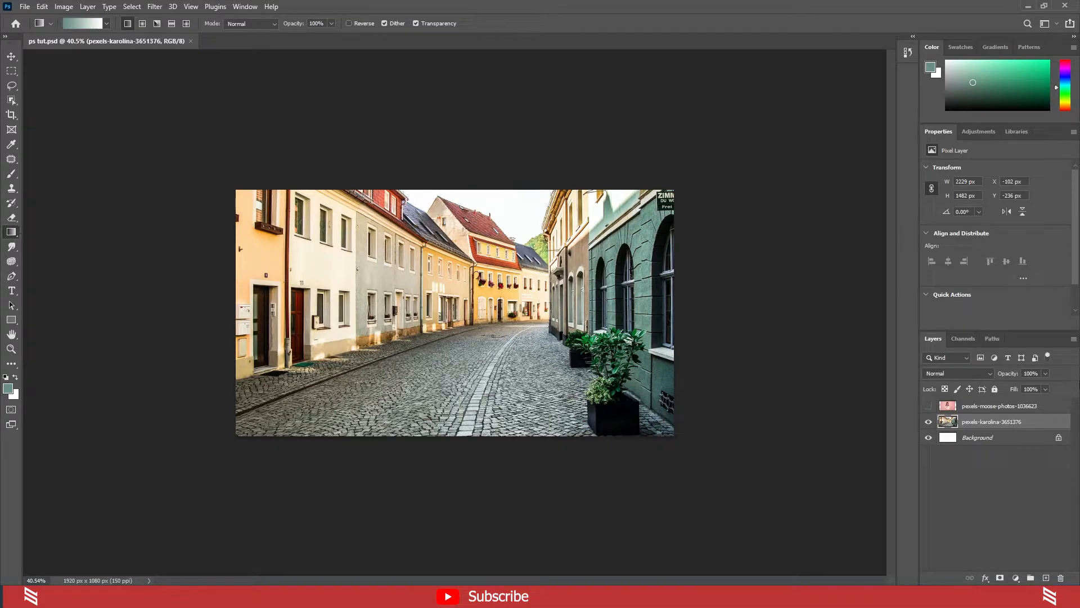
click(930, 422)
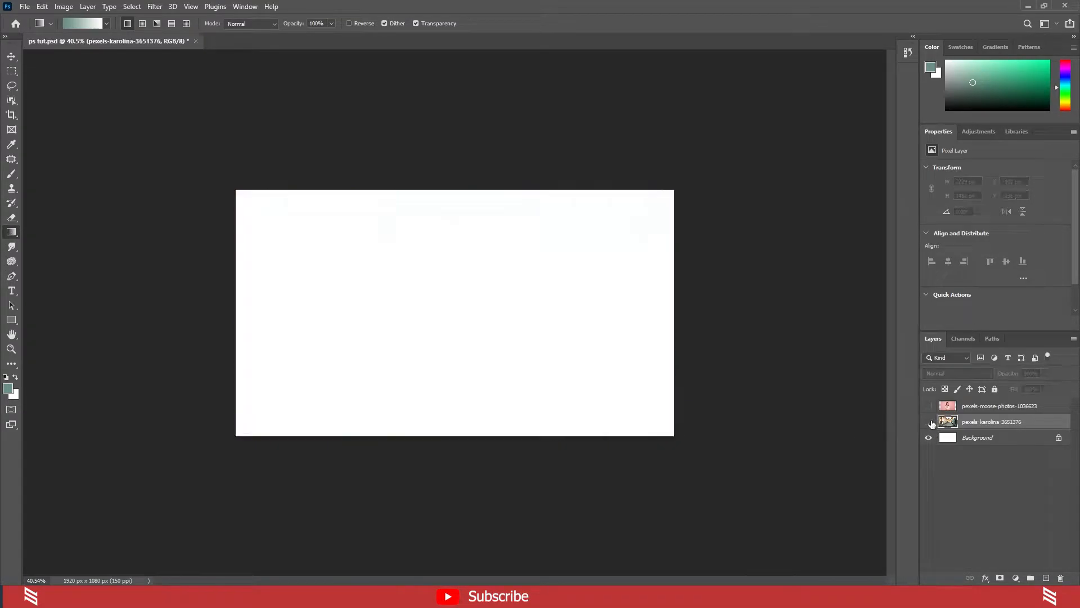
click(997, 442)
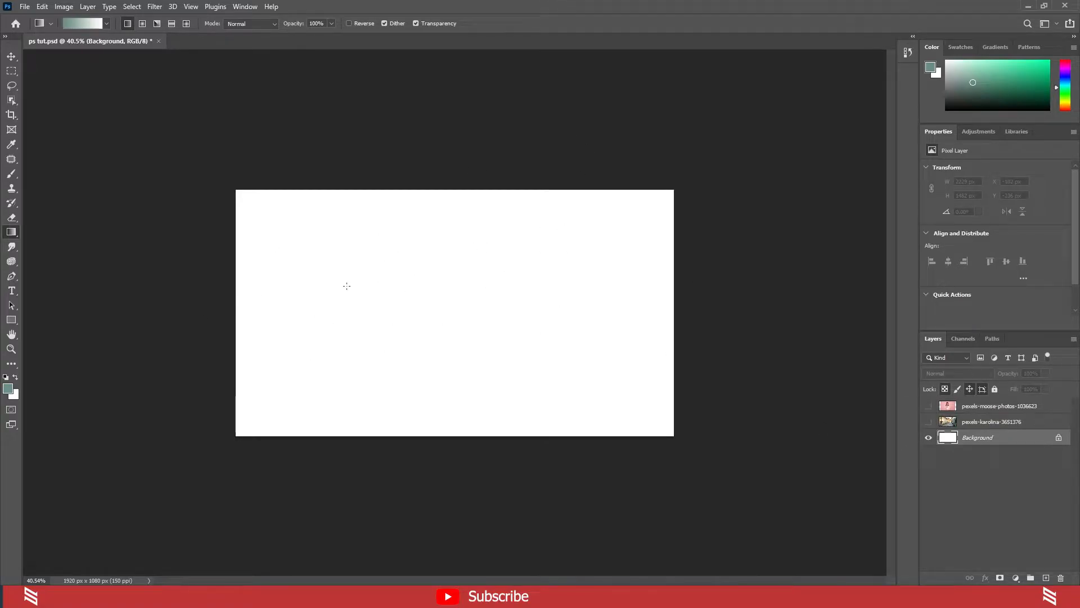
drag(121, 312, 819, 313)
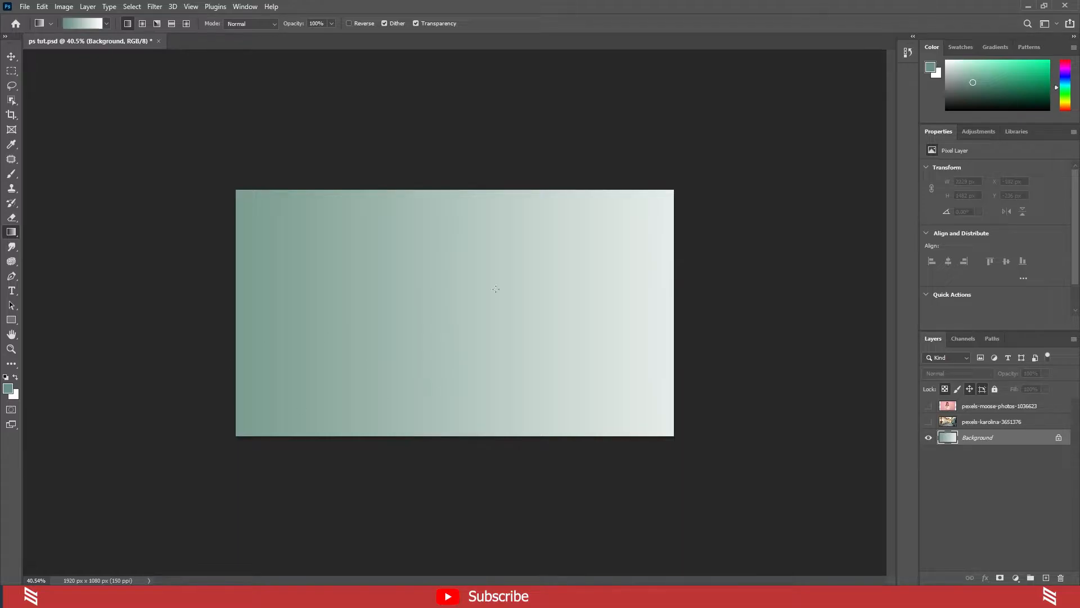
- Change the gradient's white end stop to yellow e1bd2c in the Gradient Editor
click(83, 24)
double_click(648, 293)
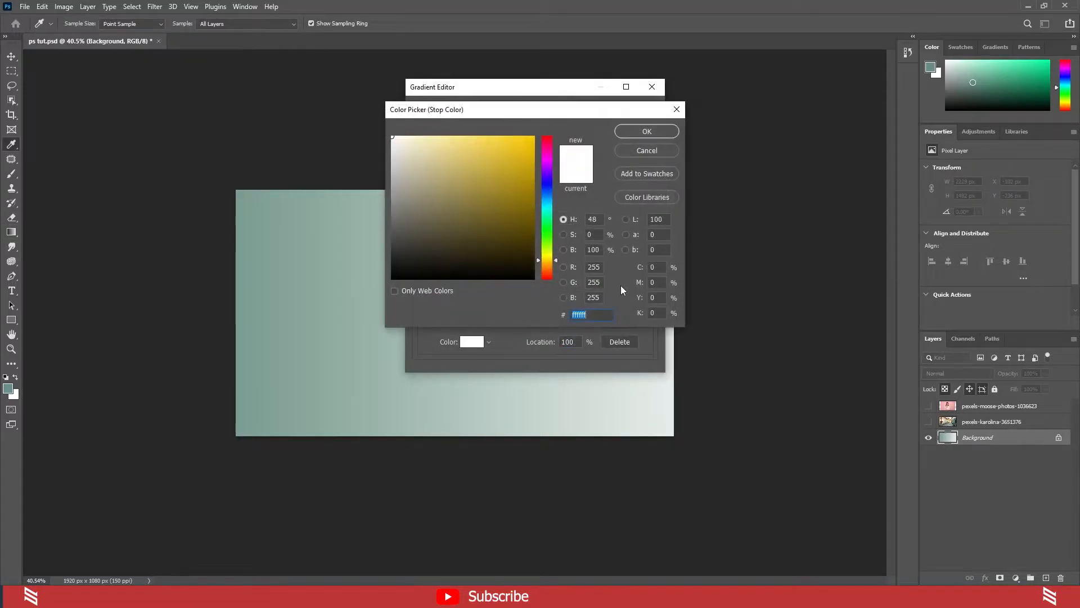
click(507, 153)
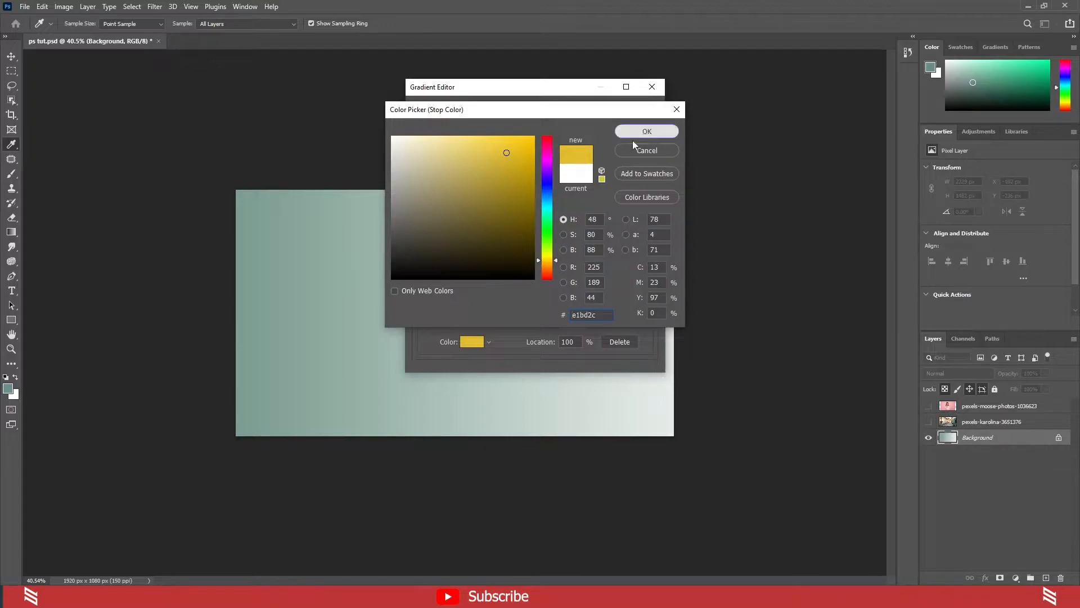
click(673, 131)
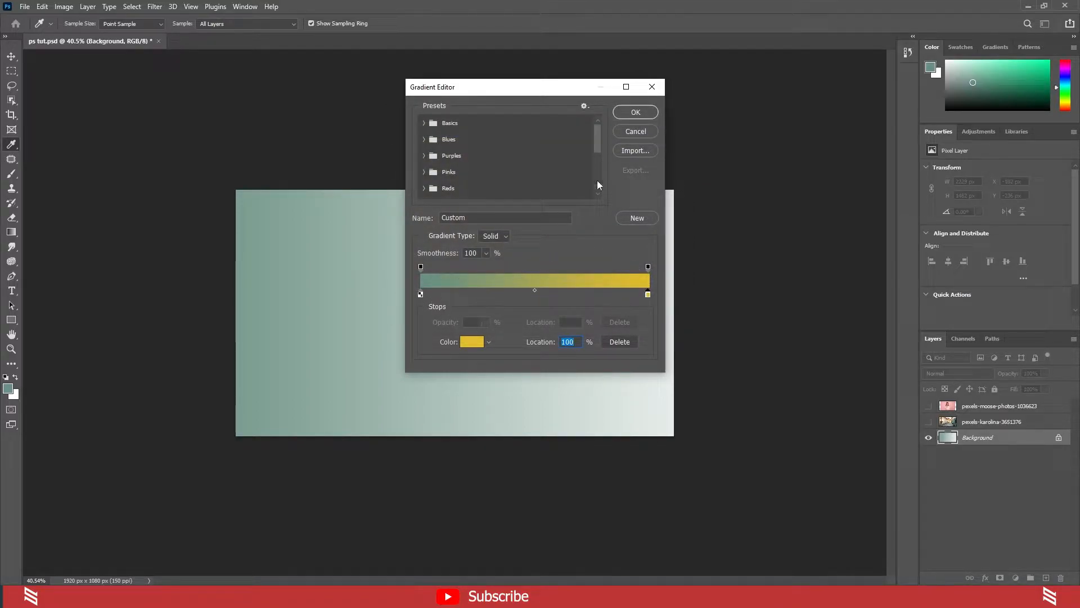
click(634, 112)
- Try the green-to-yellow linear gradient on the Background in rightward, leftward and downward directions, and undo the attempts
drag(105, 309, 779, 312)
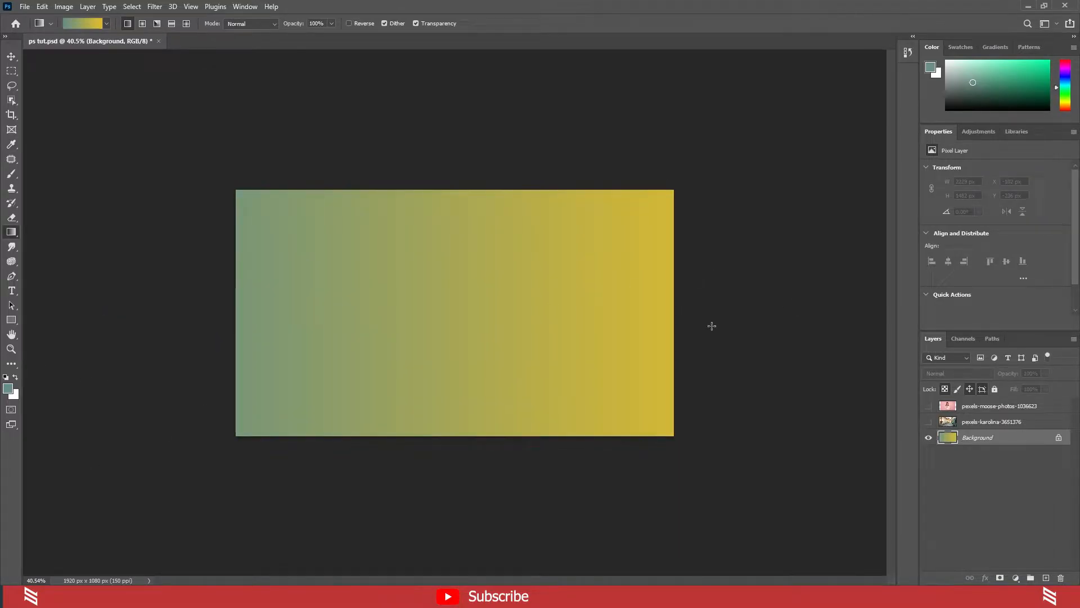
key(ctrl+z)
drag(661, 289, 133, 299)
drag(445, 471, 461, 550)
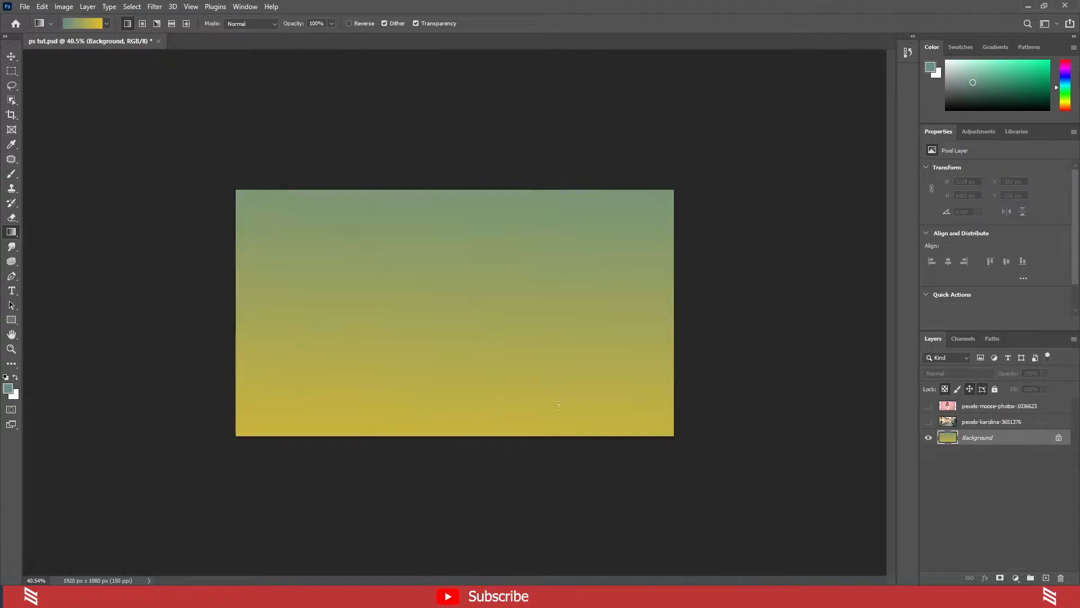
key(ctrl+z)
key(ctrl+z)
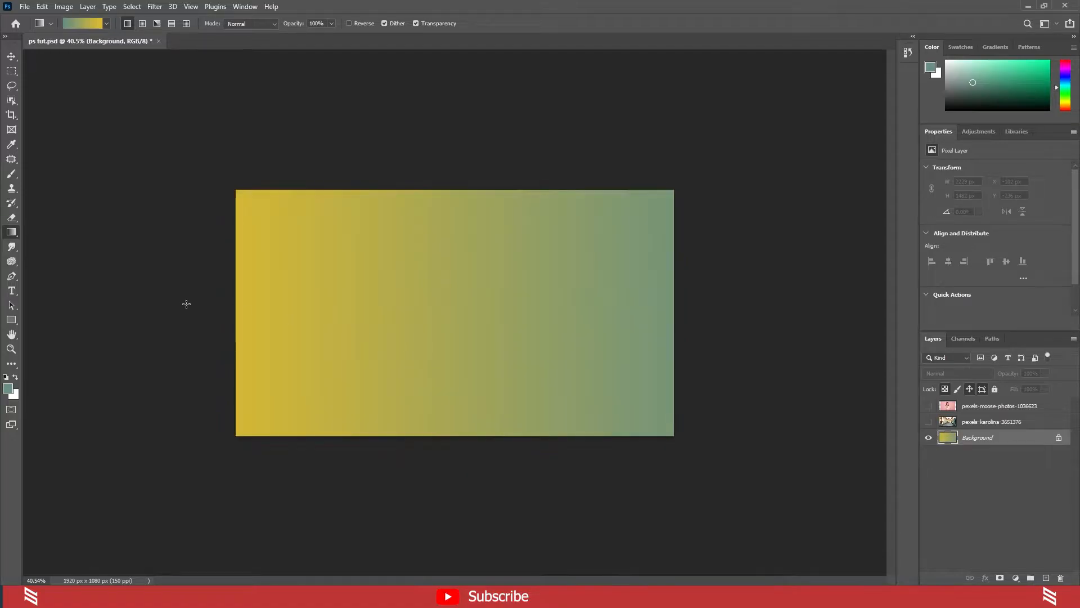
key(ctrl+z)
- Draw the green-to-yellow linear gradient horizontally across the Background layer, from the left edge to the right
drag(164, 306, 829, 301)
scroll(464, 328, down, 2)
scroll(519, 329, up, 4)
scroll(519, 358, down, 1)
scroll(523, 350, down, 1)
scroll(521, 361, up, 1)
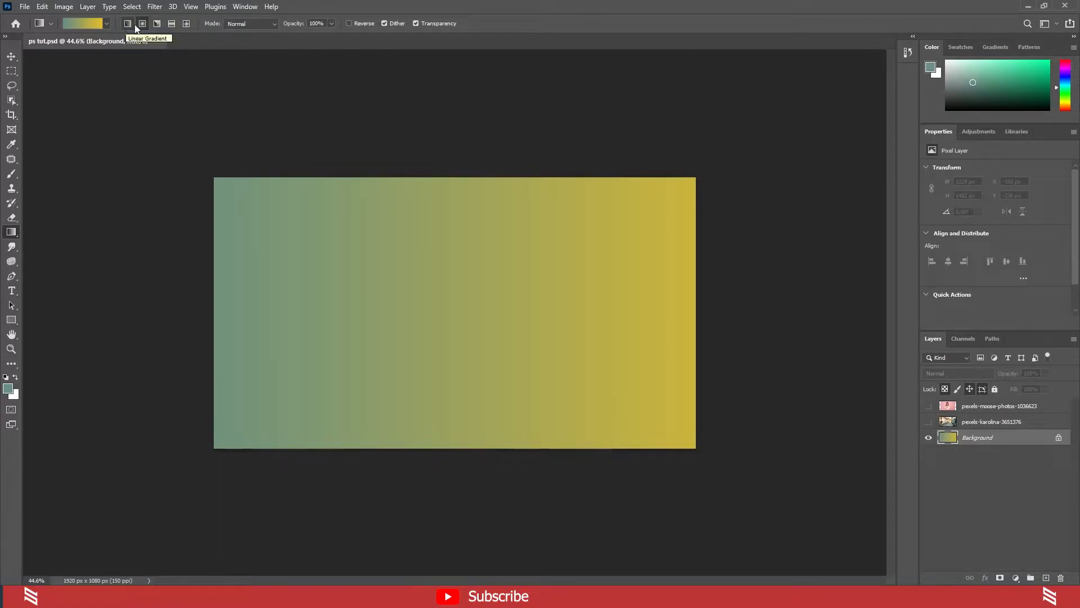
- Switch to the Angle Gradient, draw it diagonally from the canvas's upper-left to its lower-right corner, and undo it
click(158, 24)
drag(186, 130, 794, 506)
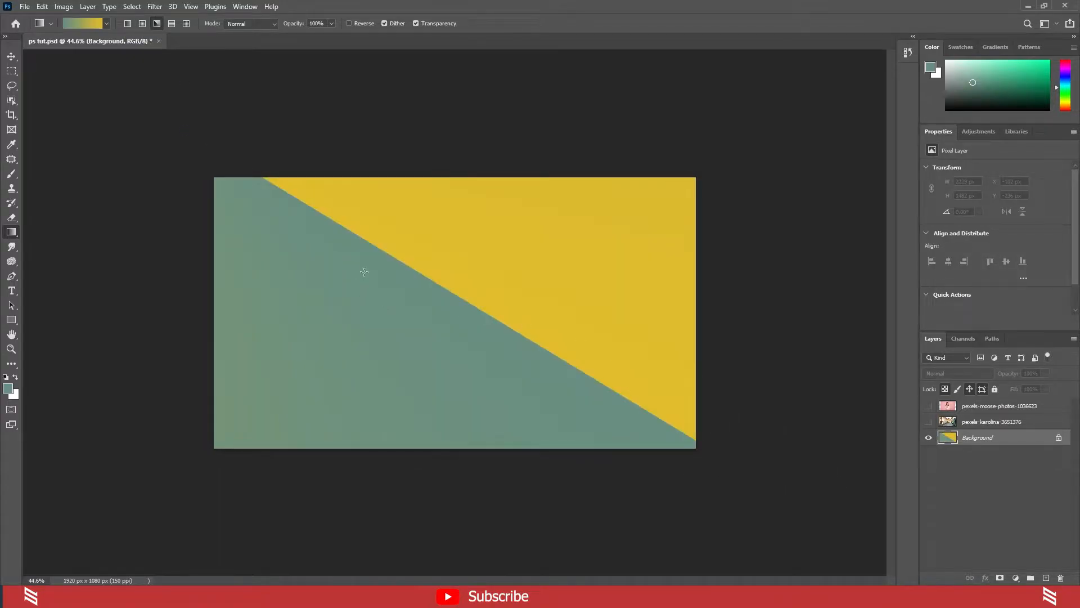
scroll(475, 299, down, 2)
scroll(521, 306, up, 3)
key(ctrl+z)
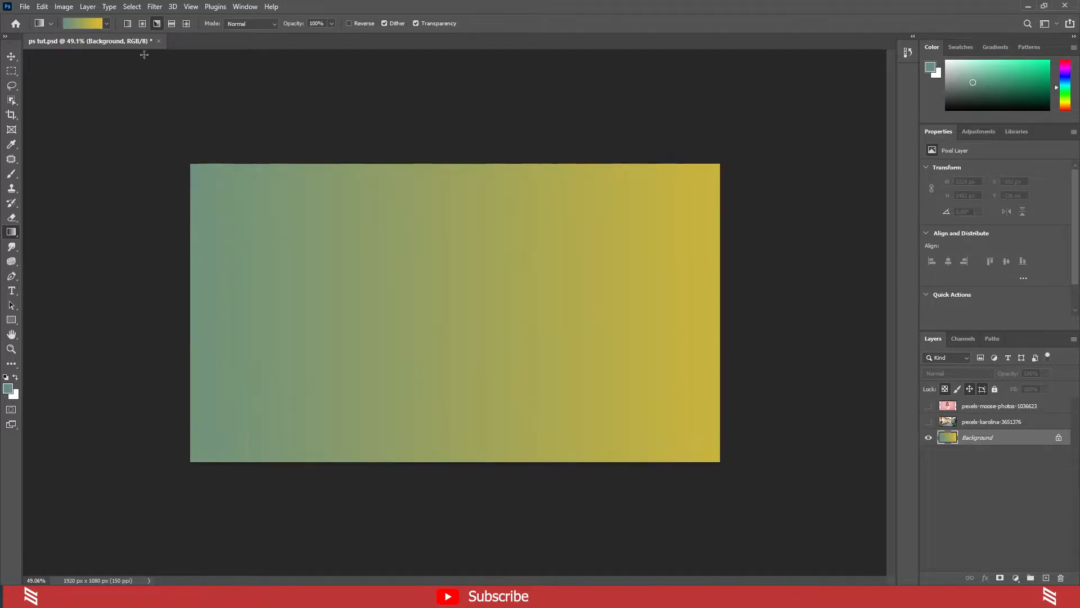
- Switch to the Radial Gradient and draw it across the Background from the lower-left to the upper-right corner
click(142, 24)
scroll(362, 210, down, 2)
drag(450, 469, 449, 116)
key(ctrl+z)
drag(220, 499, 719, 81)
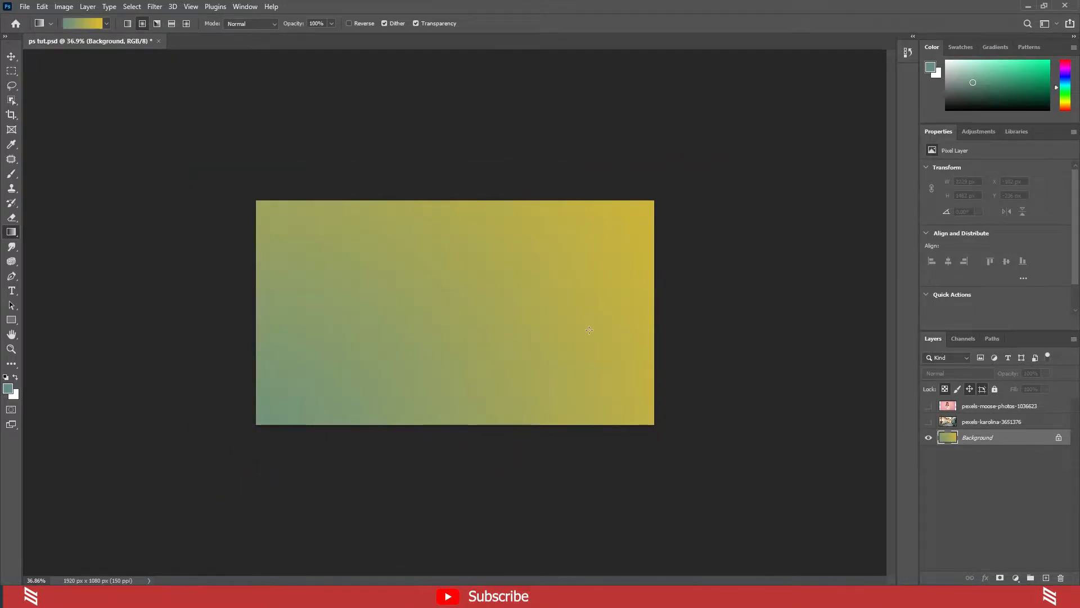
- Undo the diagonal radial gradient, try it from top to bottom, undo it, and draw it horizontally from left to right across the Background
key(ctrl+z)
drag(465, 112, 465, 565)
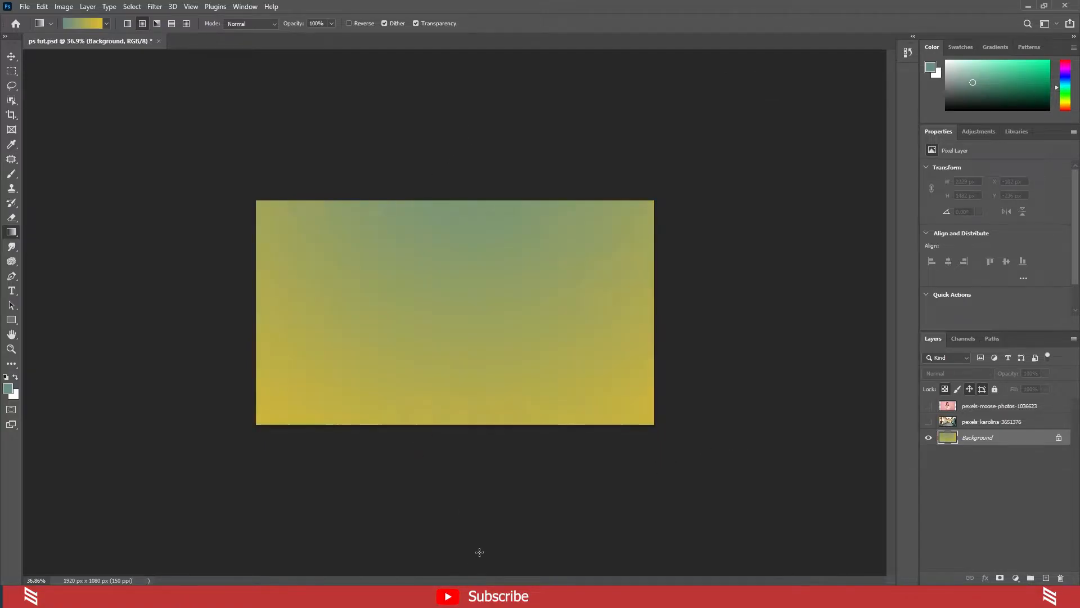
key(ctrl+z)
drag(167, 297, 635, 298)
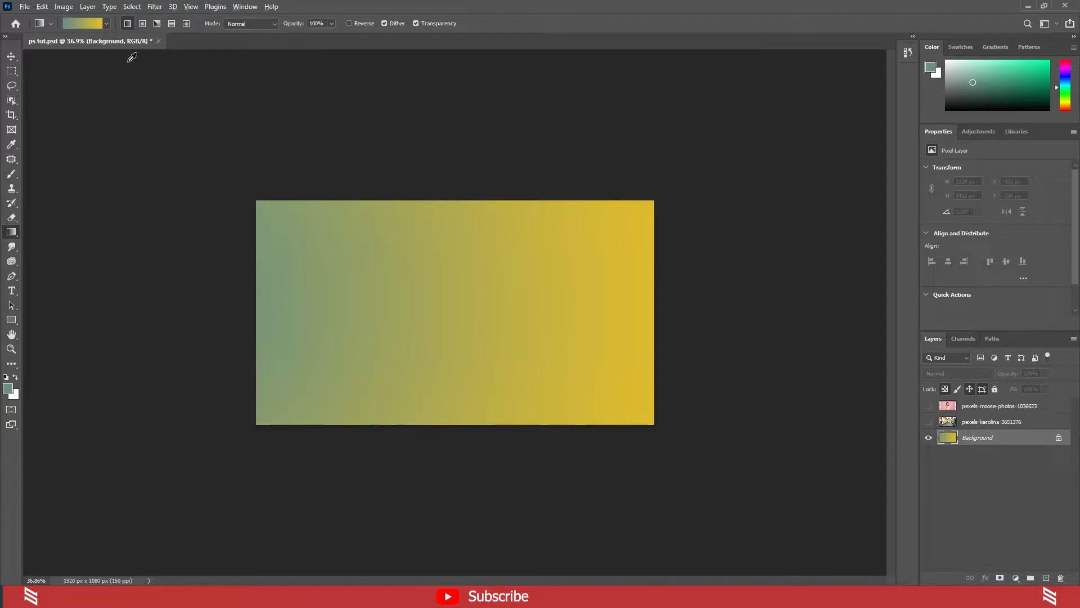
- Switch to the Paint Bucket Tool and undo the gradients drawn on the Background layer
right_click(14, 235)
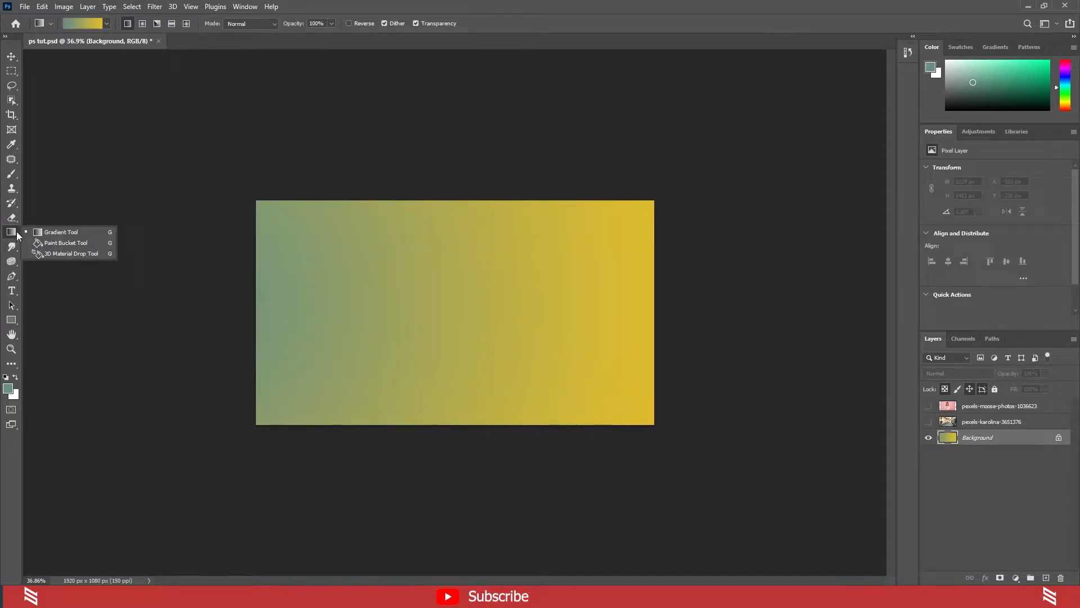
click(51, 243)
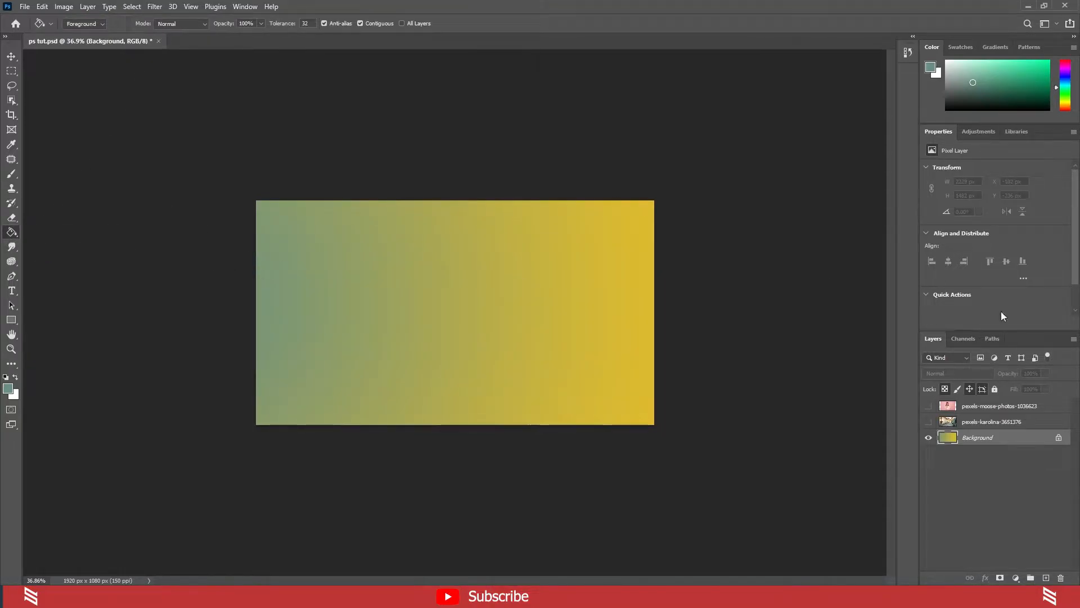
key(ctrl+z)
key(ctrl+z)
key(ctrl+z)
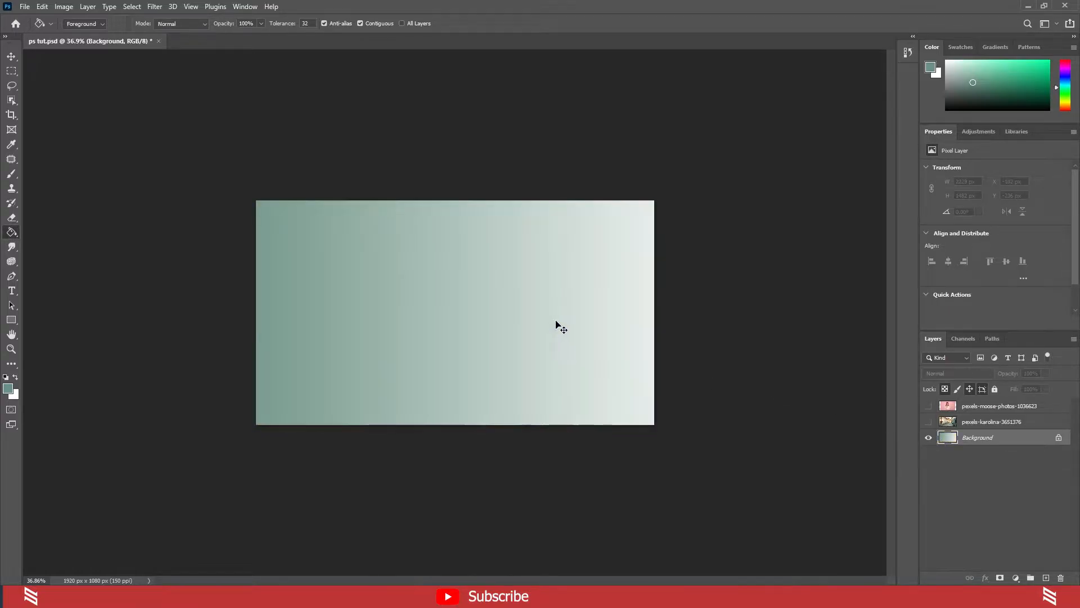
- Show the pexels-karolina-3651376 street photo layer above the Background
click(929, 421)
scroll(344, 326, down, 1)
scroll(389, 321, up, 3)
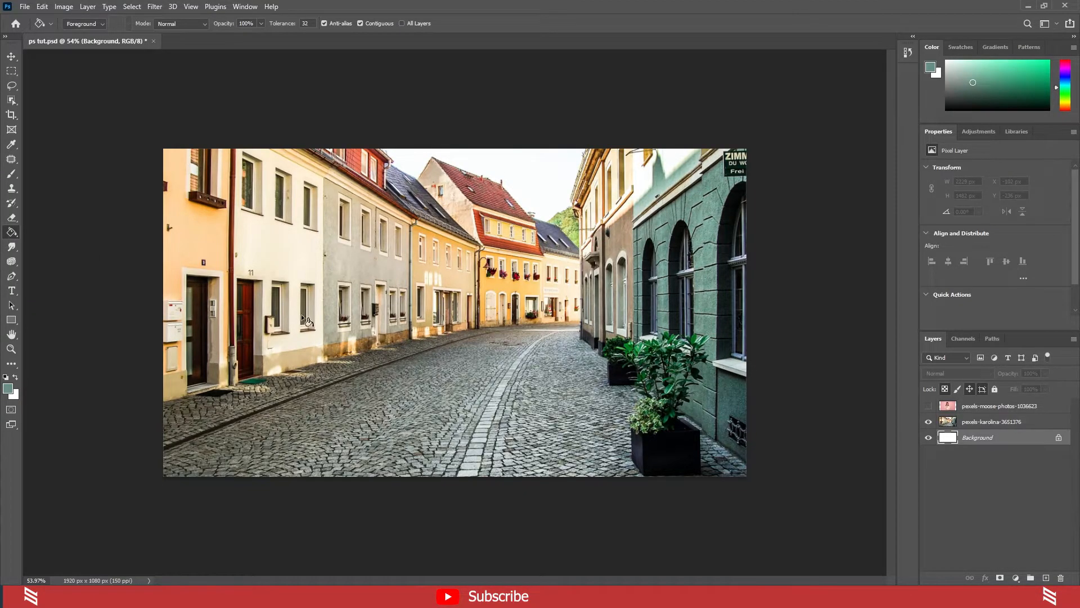
scroll(289, 287, up, 1)
scroll(356, 298, down, 1)
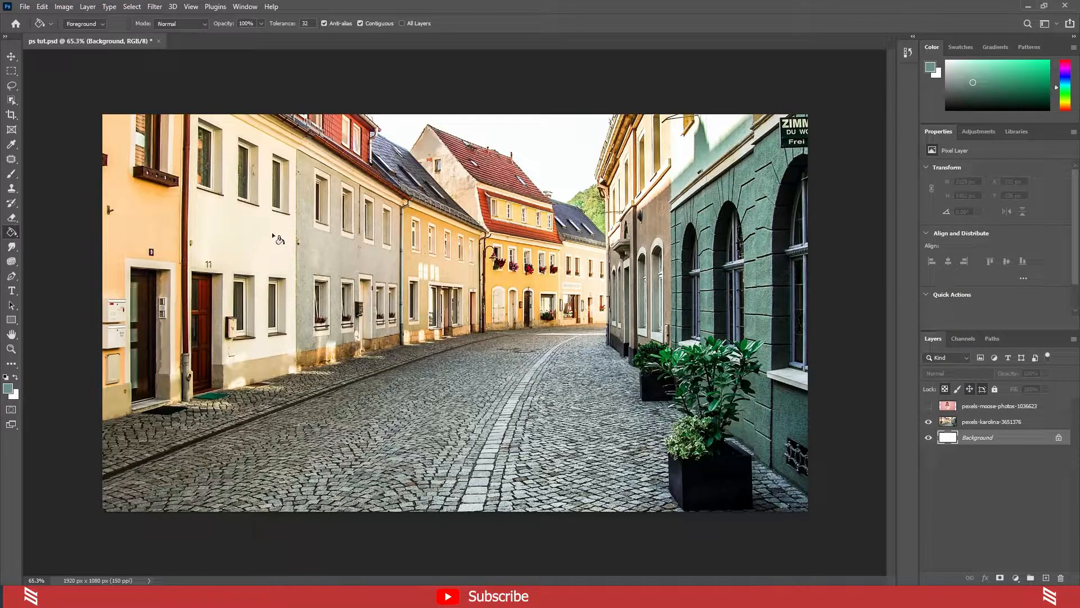
scroll(233, 262, down, 1)
scroll(234, 259, up, 1)
scroll(235, 245, up, 1)
scroll(232, 260, down, 1)
- Try a Paint Bucket fill with the Background selected, undo it, and make the pexels-karolina-3651376 layer active
click(11, 144)
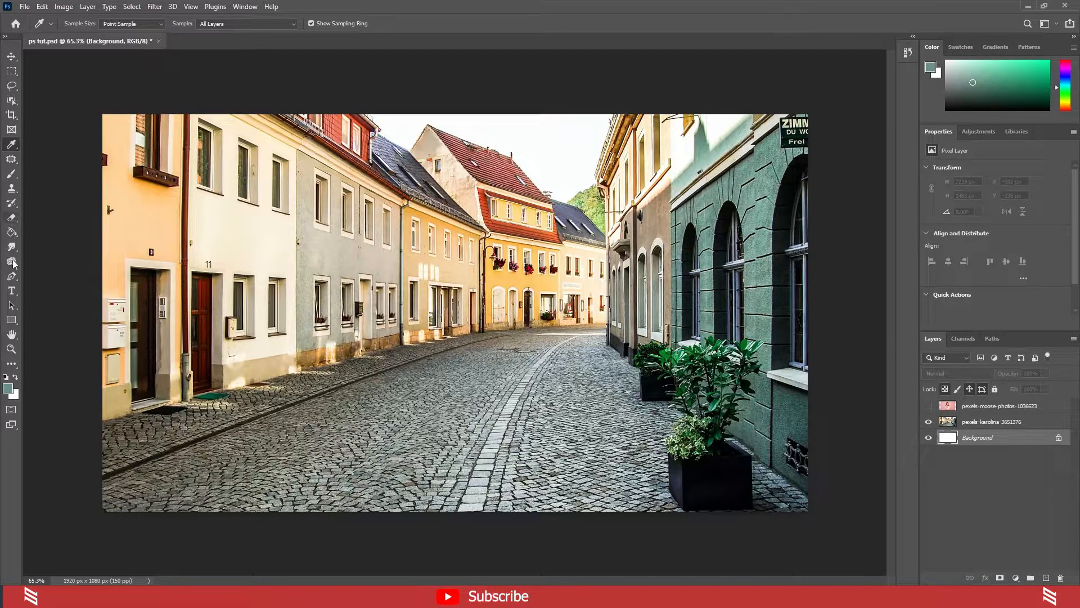
click(11, 234)
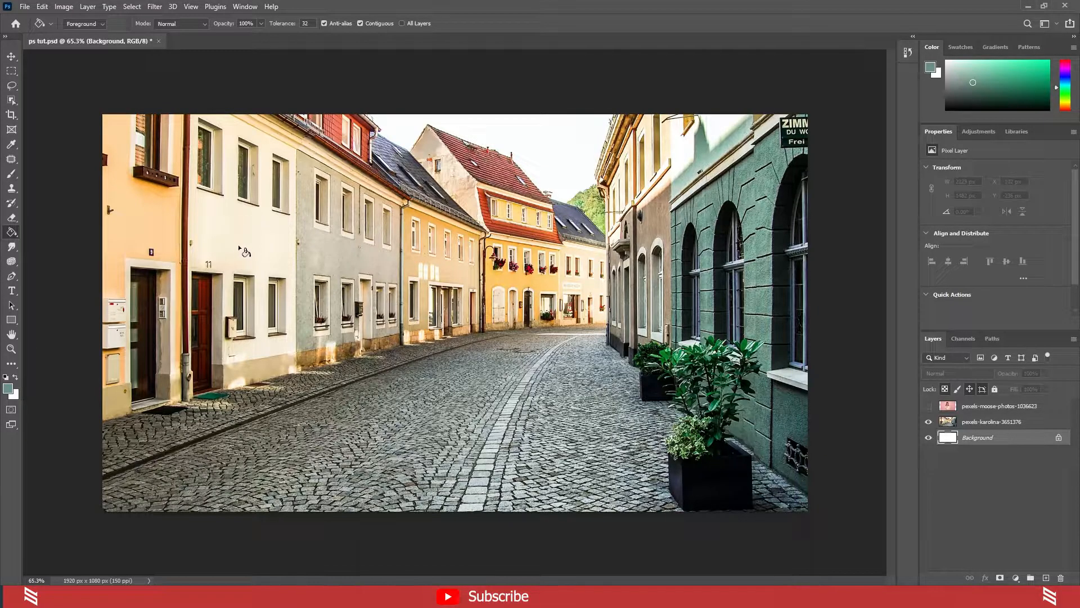
click(258, 248)
key(ctrl+z)
click(980, 421)
- Try filling the cream, grey and orange house walls with the teal foreground color, and undo the fills
click(243, 244)
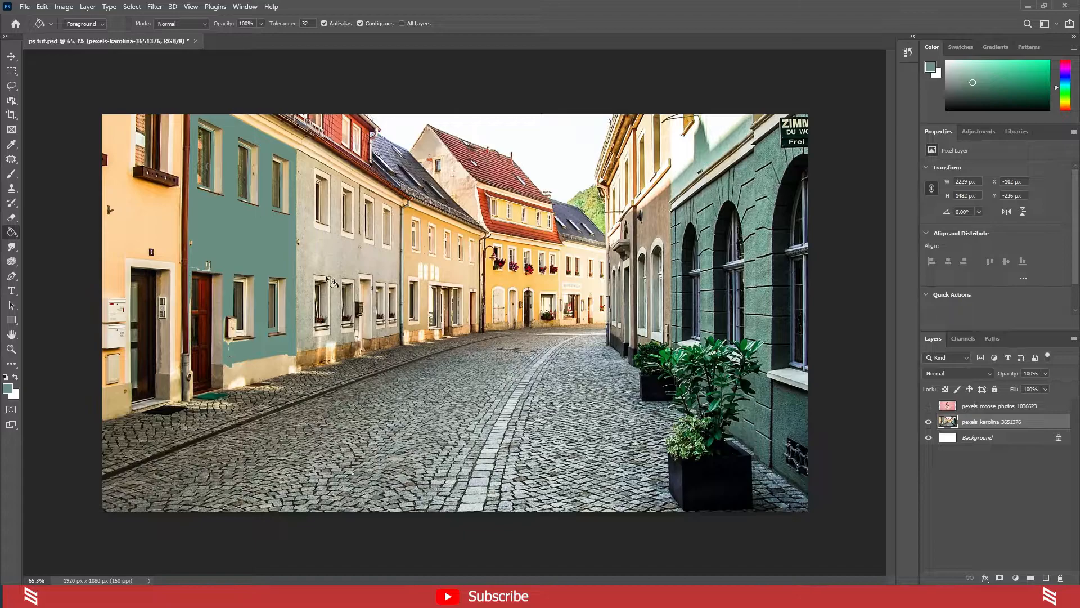
click(366, 262)
key(ctrl+z)
click(154, 213)
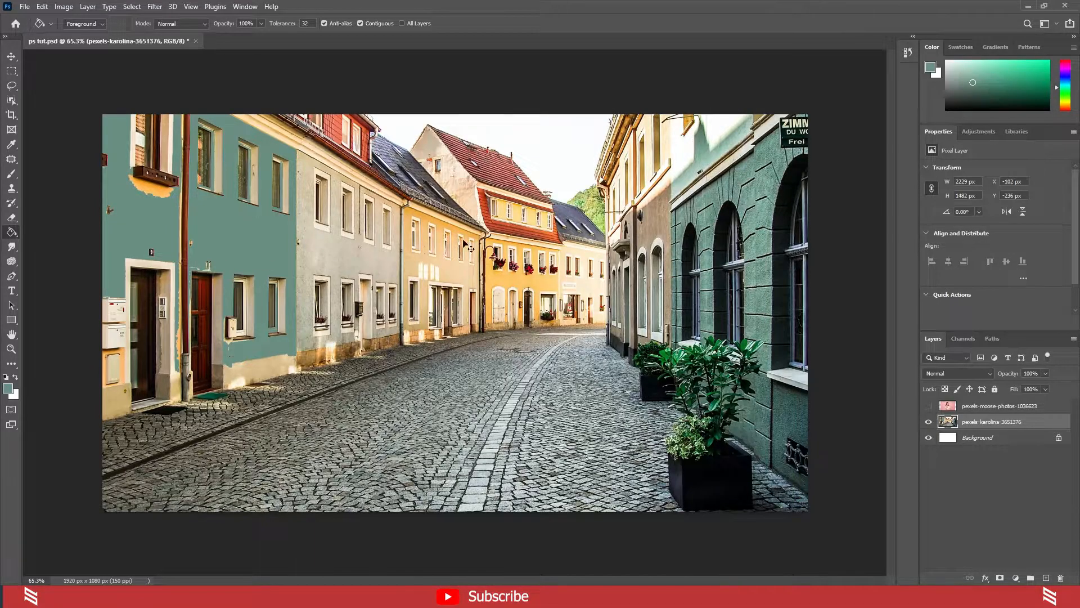
key(ctrl+z)
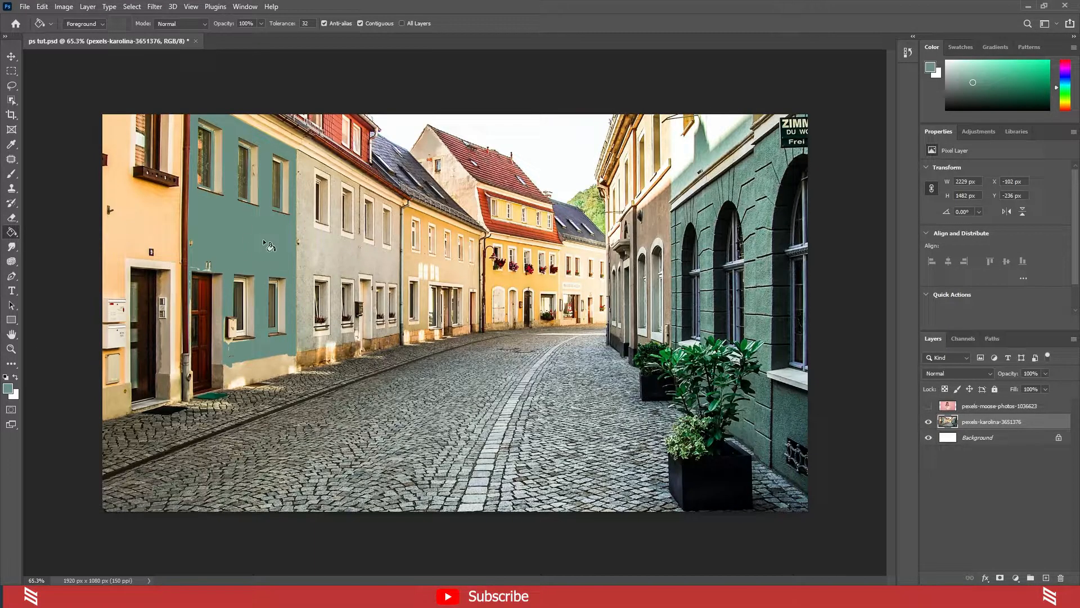
key(ctrl+z)
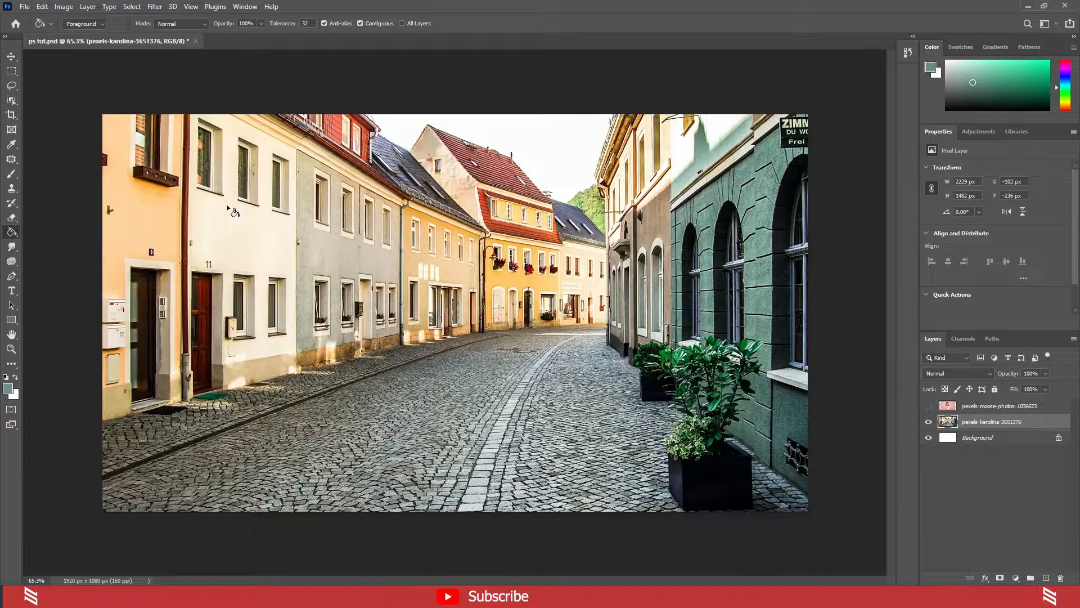
- Try the Blur Tool at 50% strength on the house number 9 plate, and undo the blur
right_click(11, 252)
click(40, 247)
scroll(23, 249, up, 2)
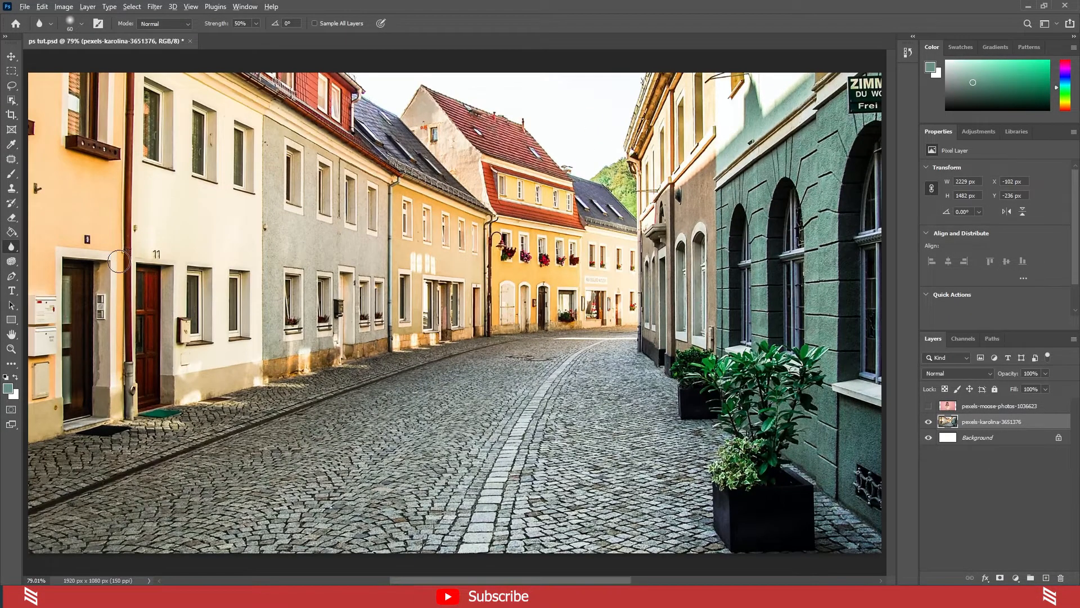
scroll(113, 260, up, 16)
scroll(180, 197, down, 2)
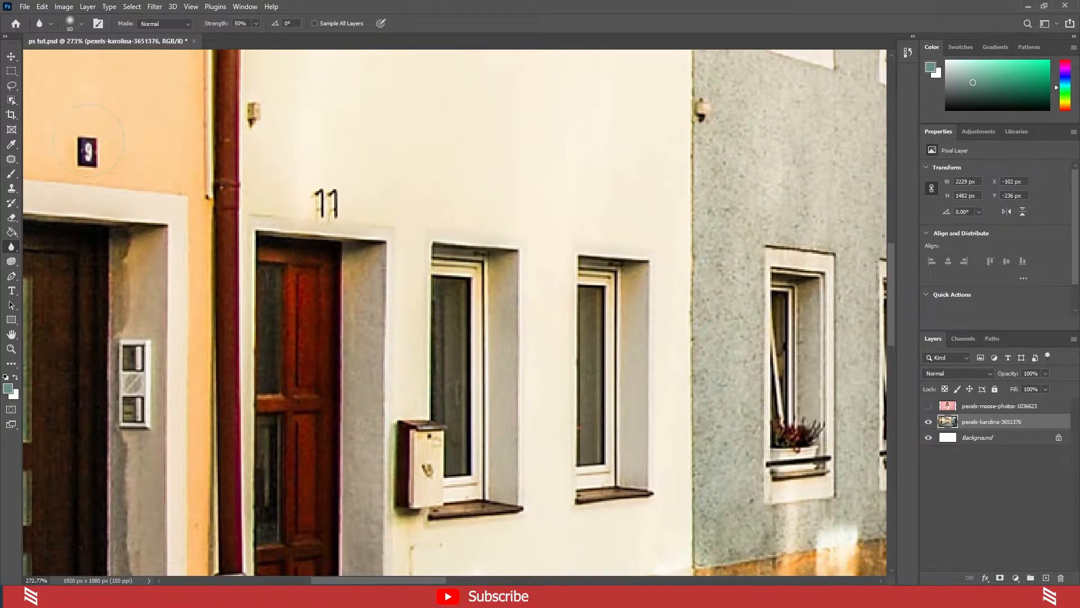
mouse_move(112, 151)
mouse_down()
mouse_move(78, 148)
mouse_move(89, 146)
mouse_move(60, 153)
mouse_move(93, 150)
mouse_up()
scroll(98, 156, down, 4)
key(ctrl+z)
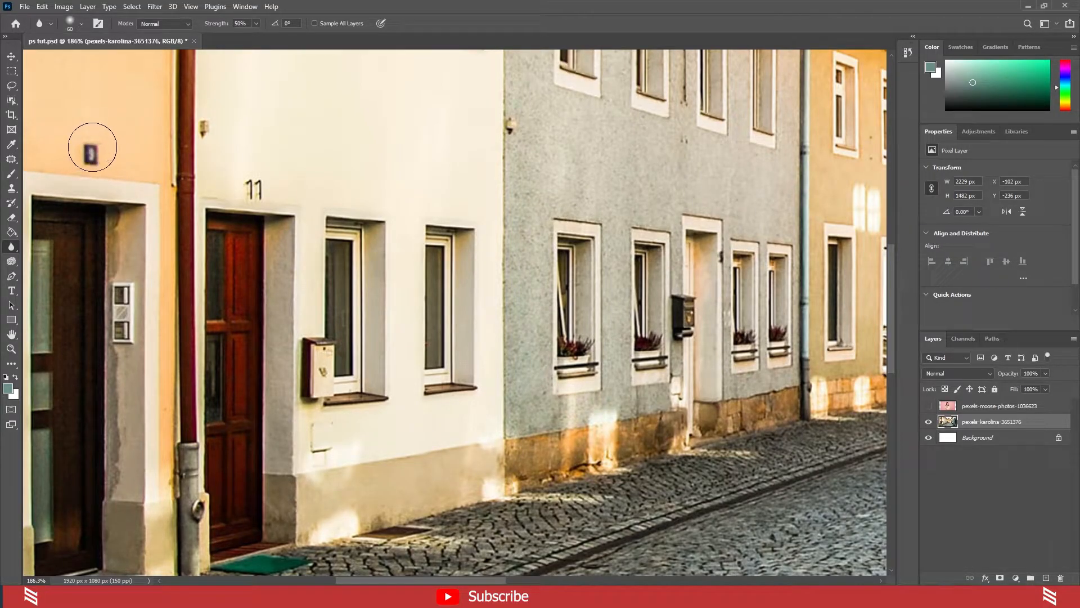
- Try the Blur Tool at 100% strength on the number 9 plate and the intercom beside the door, and undo the blurring
scroll(84, 160, up, 3)
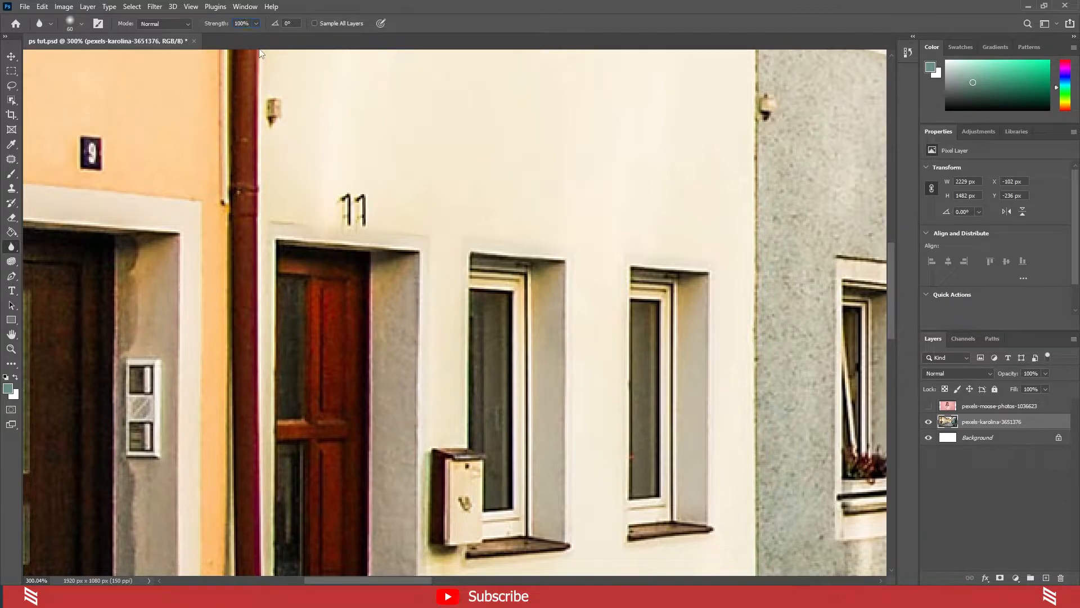
mouse_move(101, 180)
mouse_down()
mouse_move(83, 144)
mouse_move(124, 154)
mouse_up()
scroll(113, 190, down, 3)
mouse_move(121, 214)
mouse_down()
mouse_move(145, 287)
mouse_move(127, 273)
mouse_move(134, 251)
mouse_up()
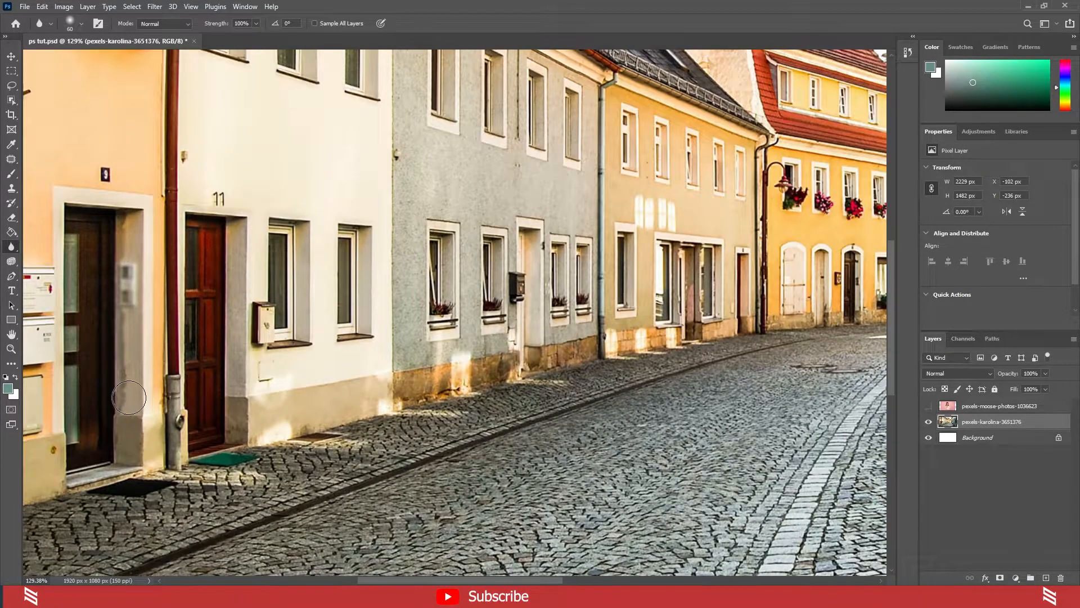
key(ctrl+z)
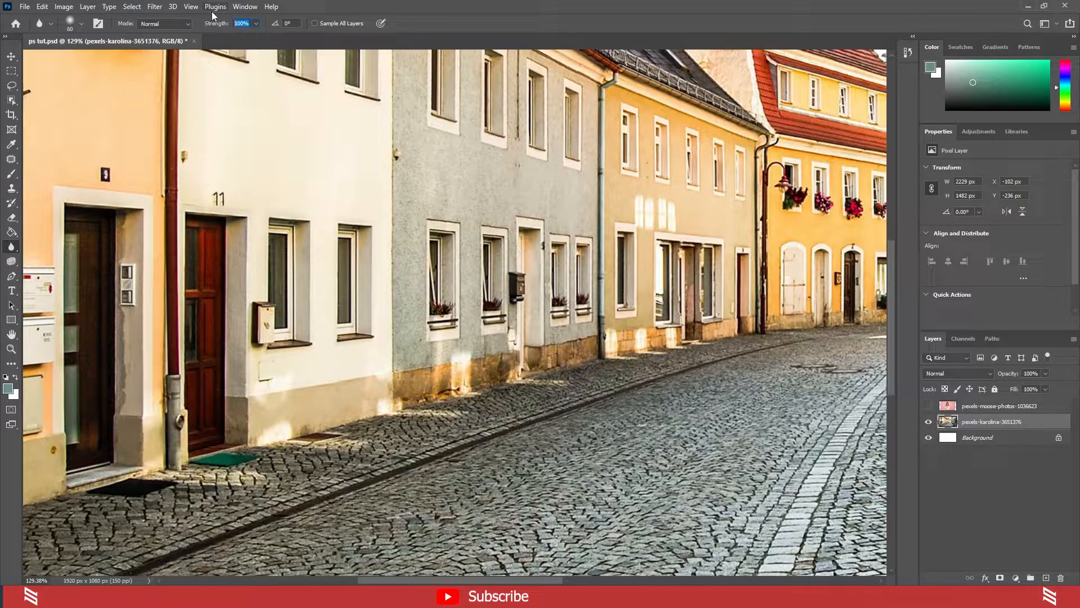
- Try the Sharpen Tool at 50% strength on the intercom panel beside the door of house number 9
right_click(11, 247)
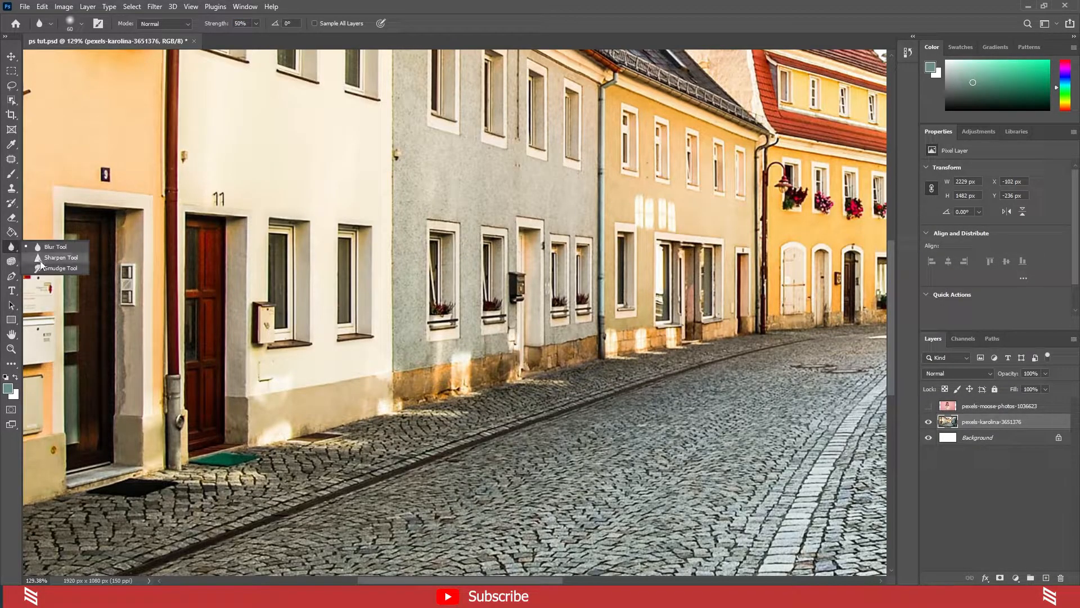
click(42, 260)
scroll(64, 183, up, 2)
scroll(149, 221, down, 1)
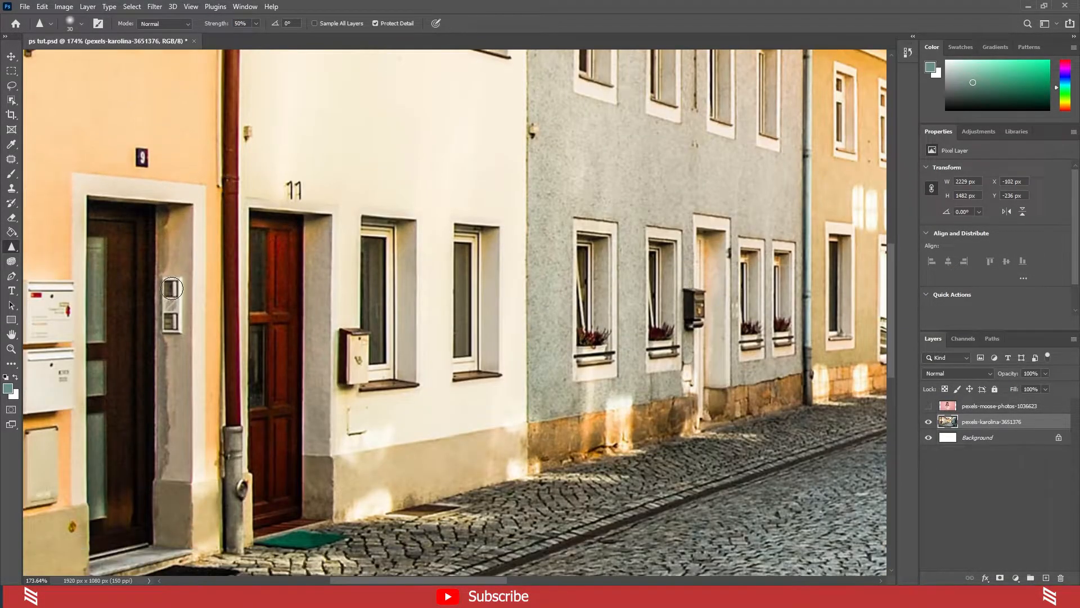
scroll(149, 222, up, 2)
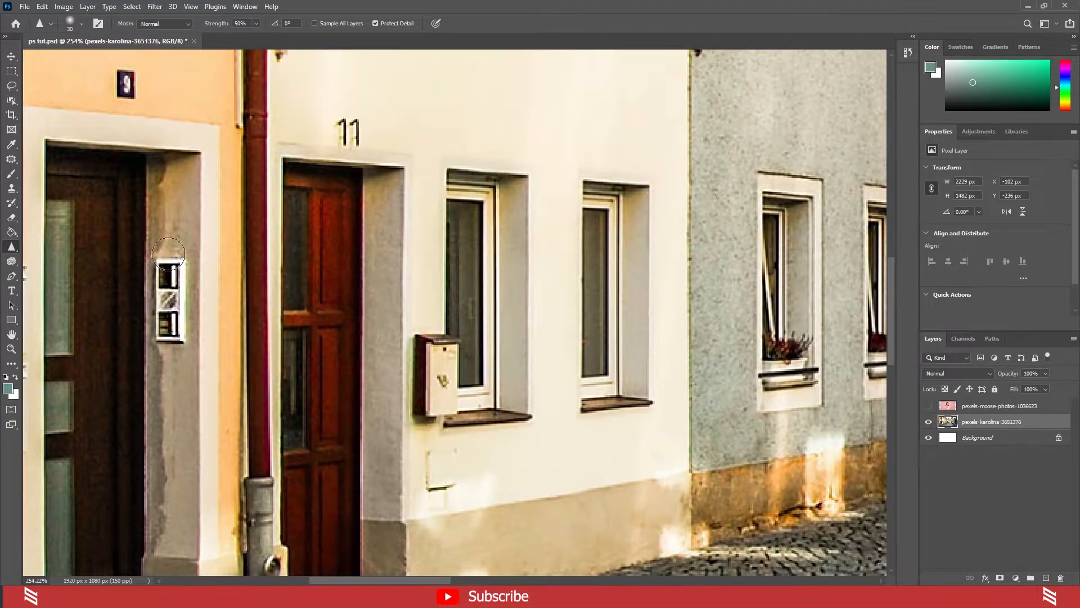
scroll(167, 274, down, 3)
scroll(167, 274, up, 1)
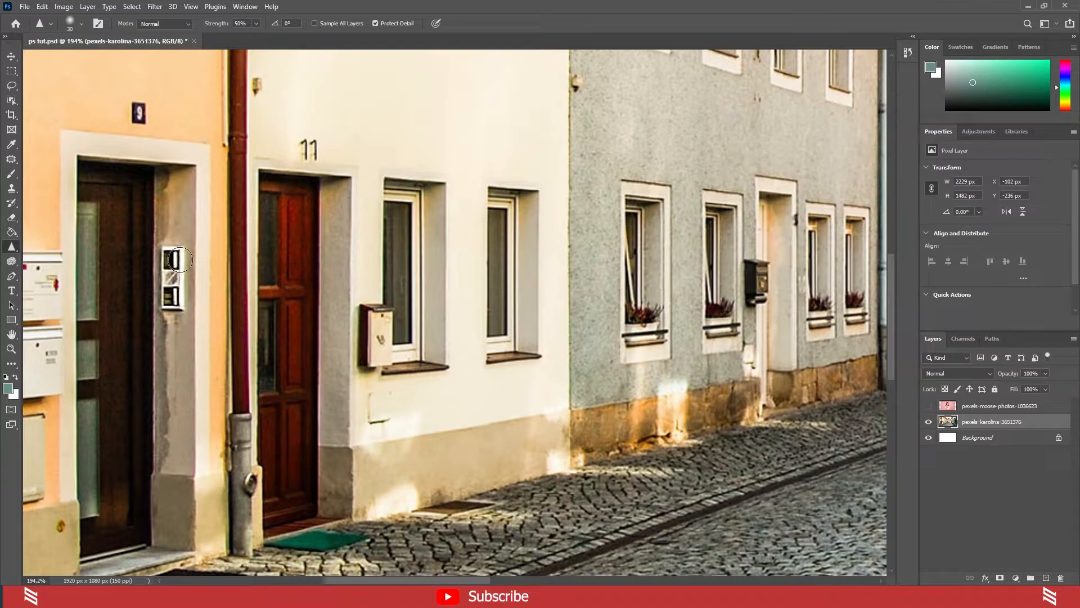
- Try the Smudge Tool at 50% strength with two strokes across the house facades, undoing each stroke
right_click(11, 247)
click(56, 268)
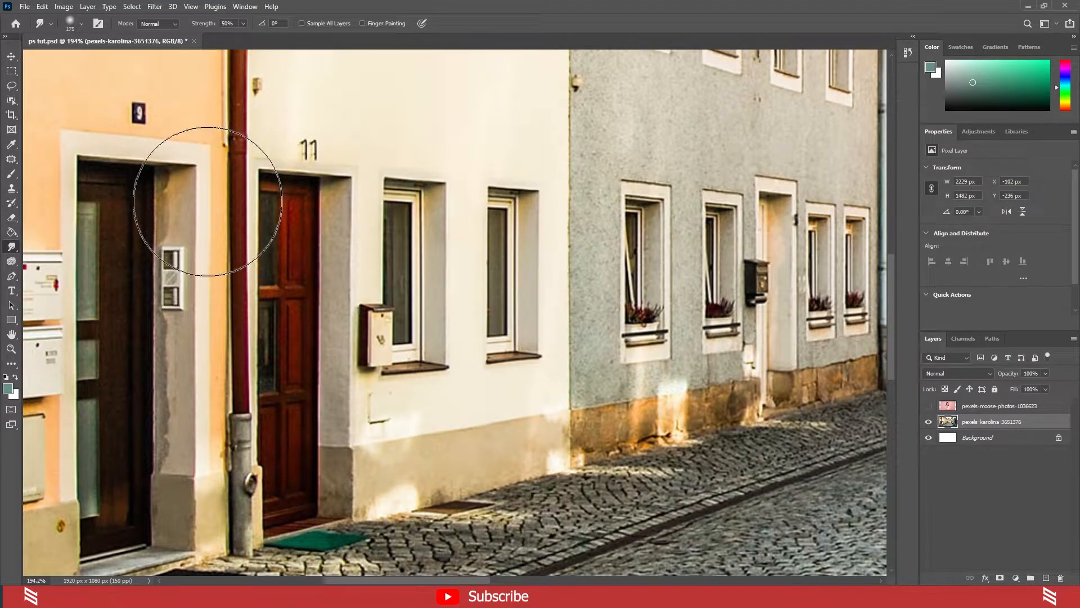
scroll(398, 164, up, 2)
scroll(408, 163, up, 2)
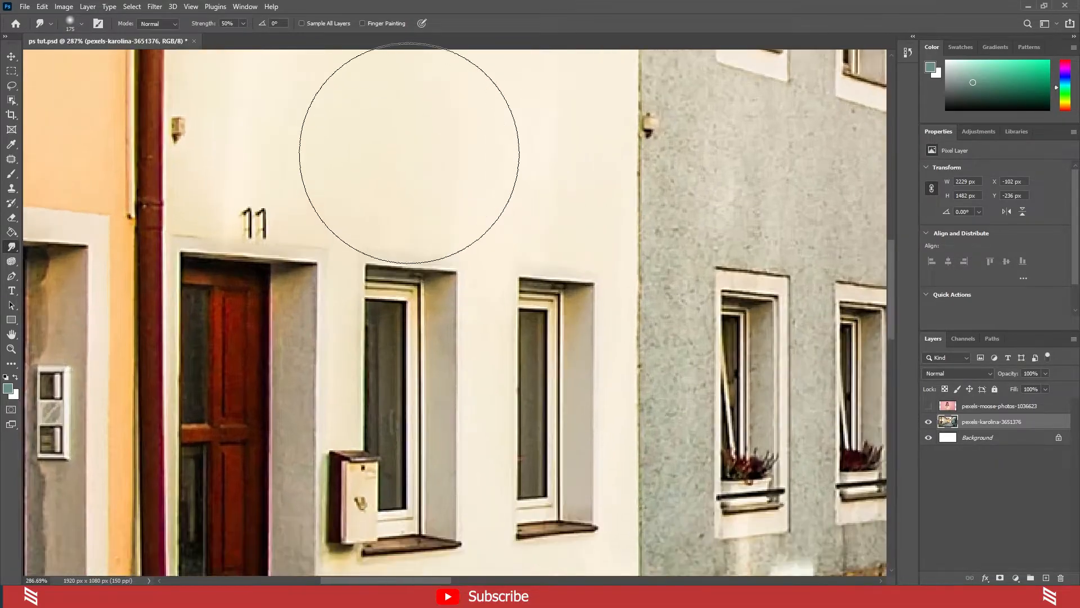
scroll(409, 149, down, 10)
mouse_move(389, 133)
mouse_down()
mouse_move(378, 106)
mouse_move(368, 234)
mouse_move(352, 197)
mouse_move(373, 177)
mouse_move(350, 408)
mouse_up()
key(ctrl+z)
mouse_move(328, 223)
mouse_down()
mouse_move(398, 253)
mouse_move(428, 242)
mouse_up()
key(ctrl+z)
- Make the pexels-karolina-3651376 layer active, try the Dodge Tool on the orange house wall at 50% midtone exposure, and undo it
click(5, 250)
click(39, 248)
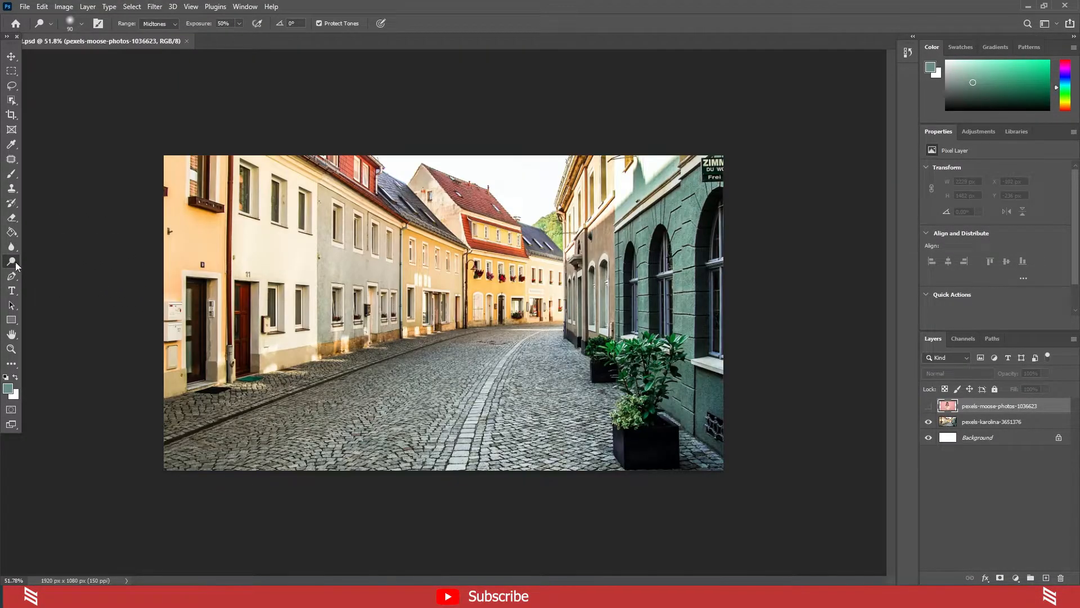
click(1010, 423)
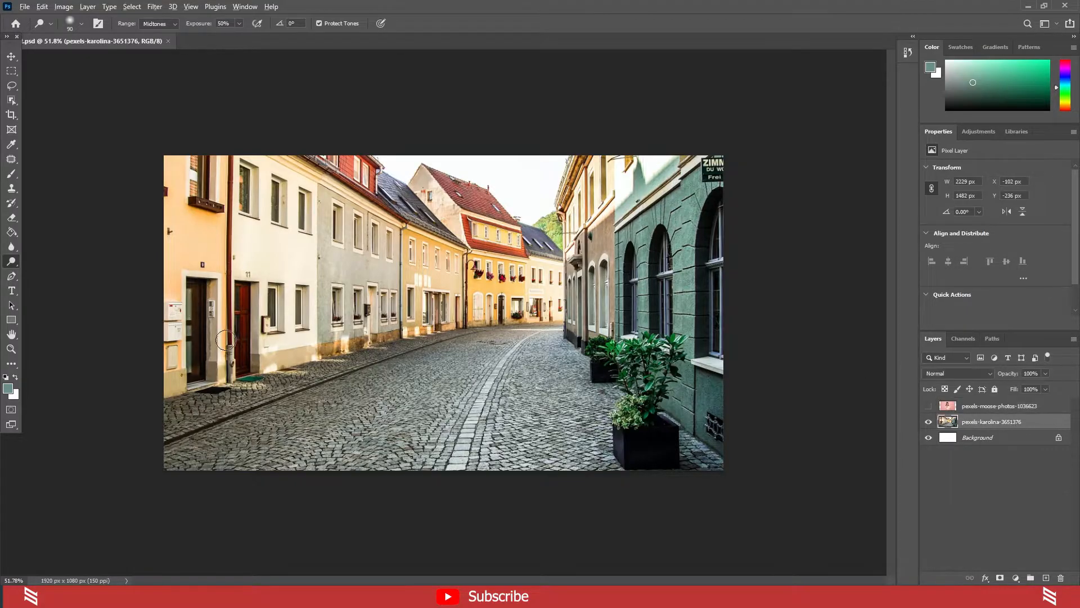
scroll(444, 312, up, 2)
scroll(120, 234, down, 1)
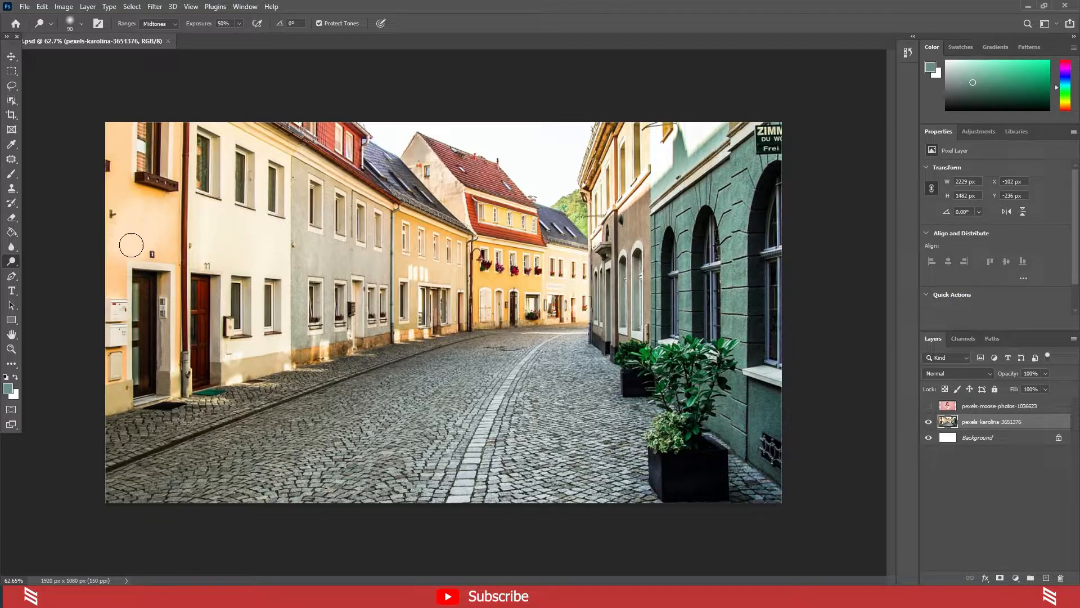
mouse_move(165, 249)
mouse_down()
mouse_move(142, 226)
mouse_move(128, 243)
mouse_move(141, 197)
mouse_move(142, 257)
mouse_up()
key(ctrl+z)
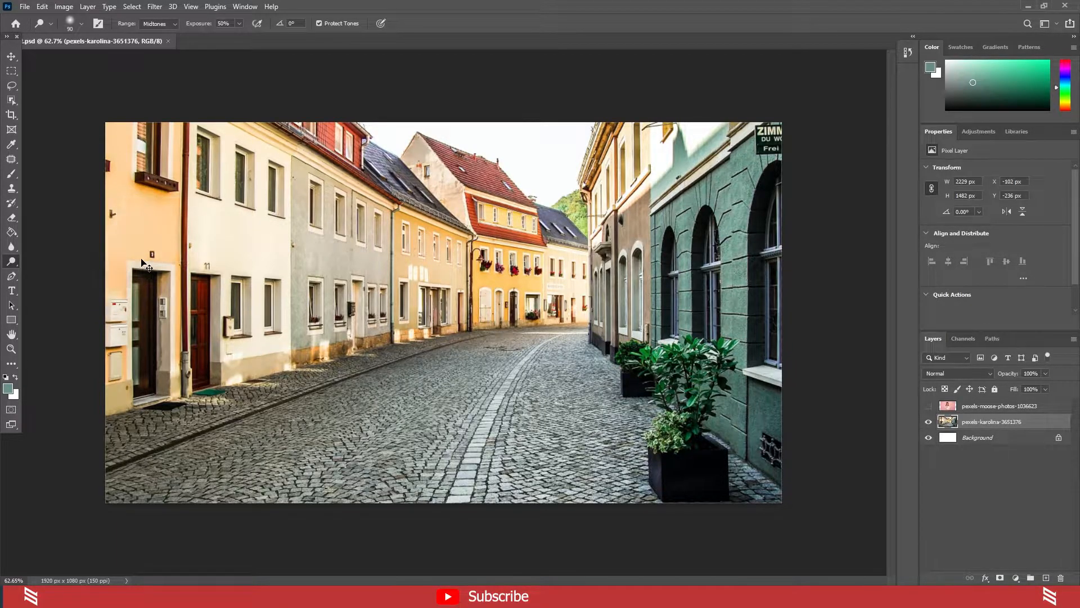
- Try the Burn Tool with a 150 px brush on the orange house wall, and undo the darkening
right_click(12, 261)
click(52, 270)
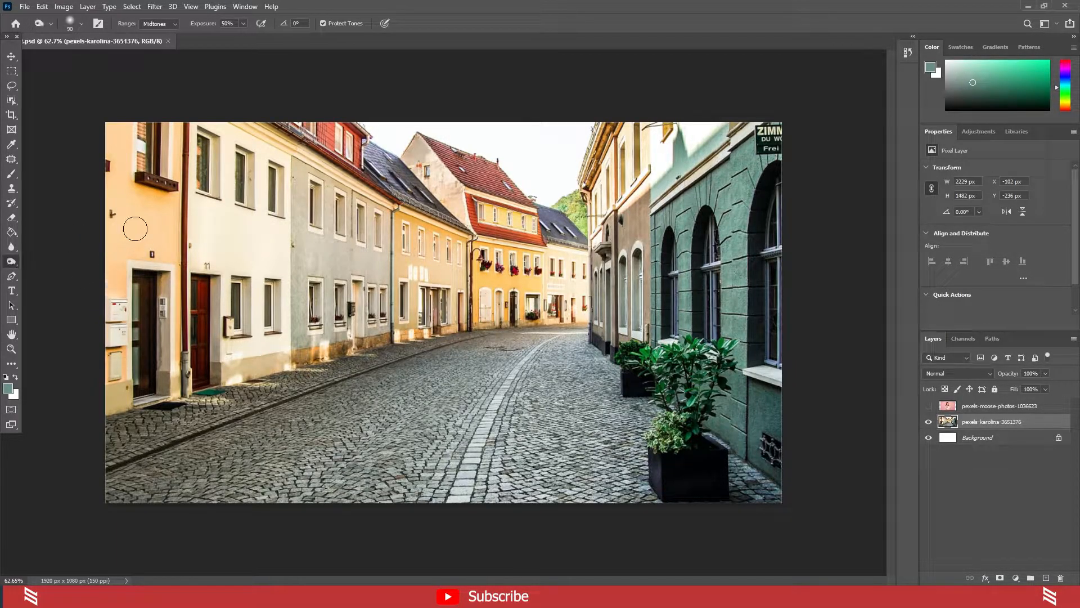
key(bracketright)
key(bracketright)
drag(166, 223, 148, 224)
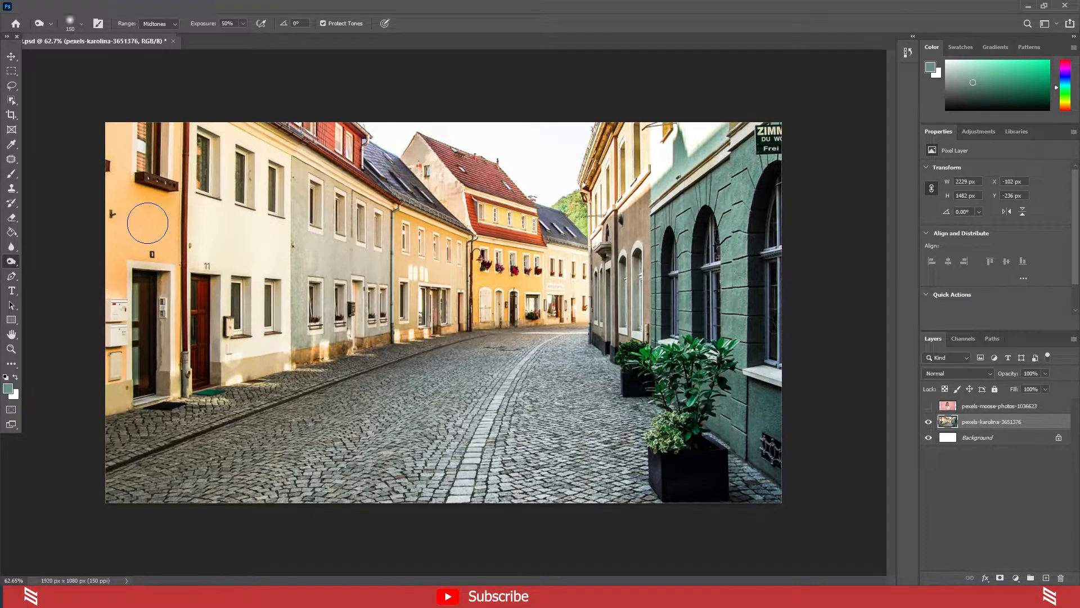
key(ctrl+z)
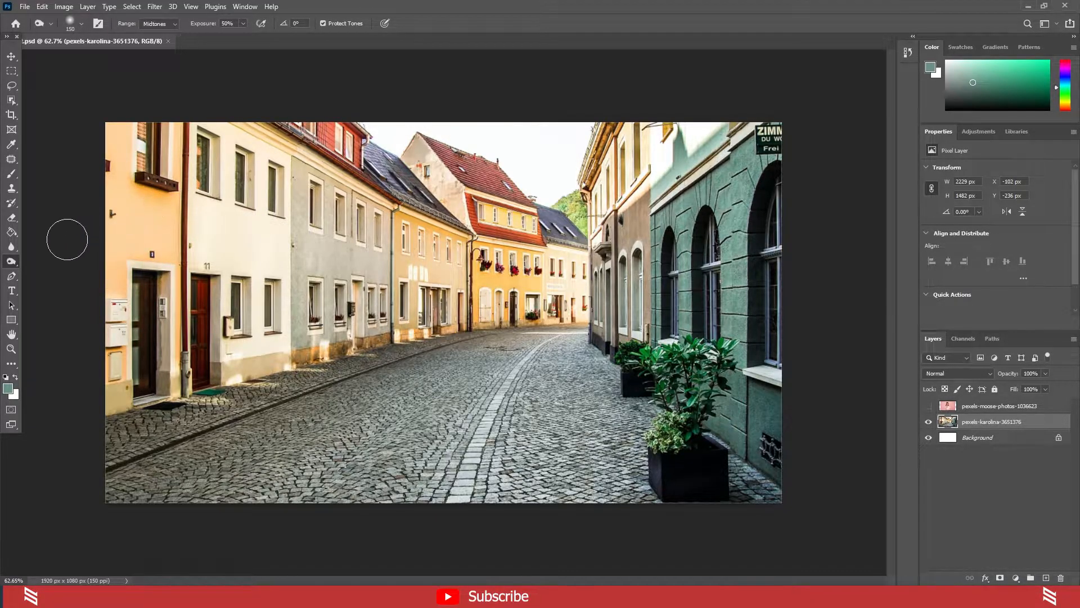
- Switch to the Sponge Tool and set its mode to Desaturate
right_click(12, 261)
click(57, 283)
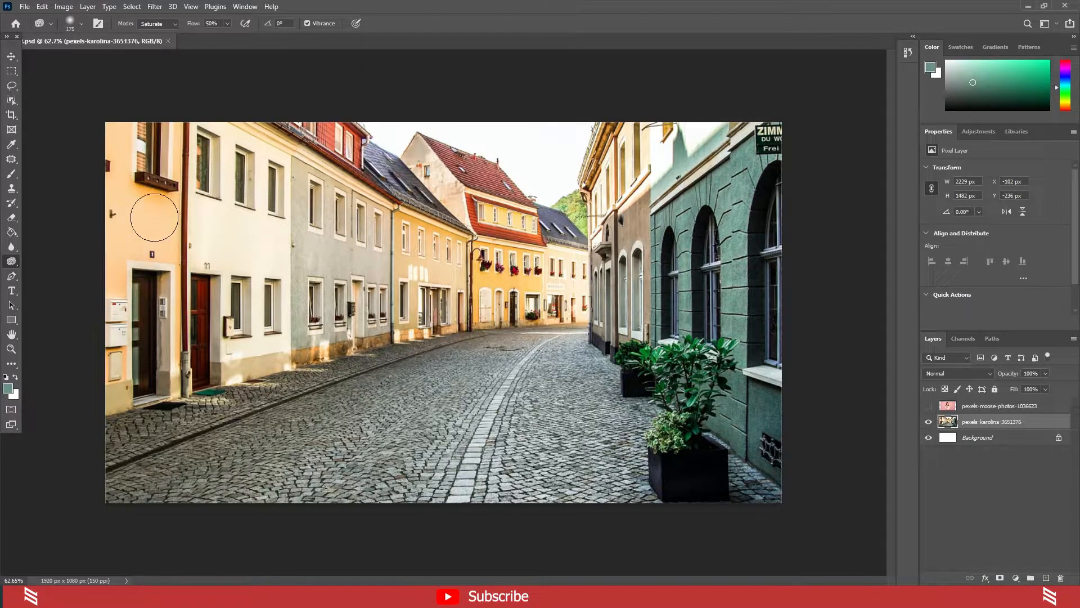
click(155, 25)
click(157, 31)
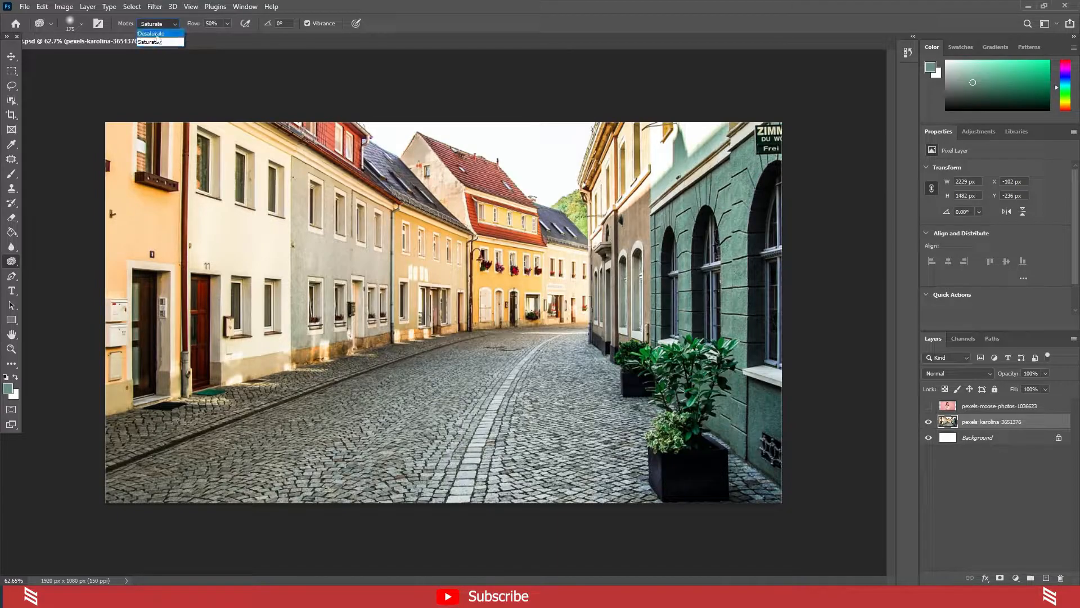
click(157, 35)
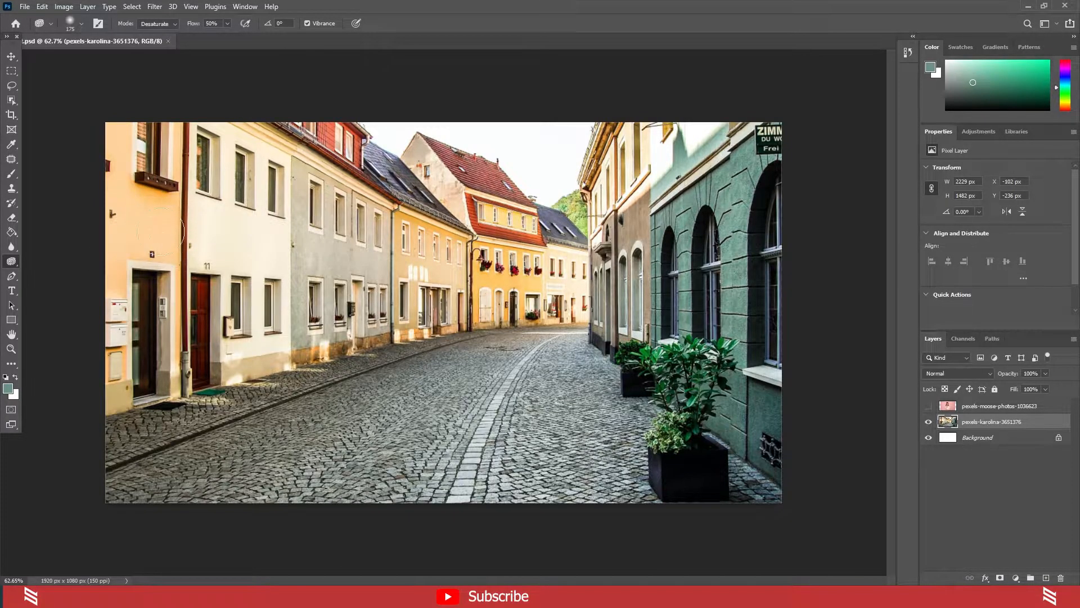
- Switch to the Pen Tool and make the pexels-moose-photos-1036623 layer visible
click(12, 276)
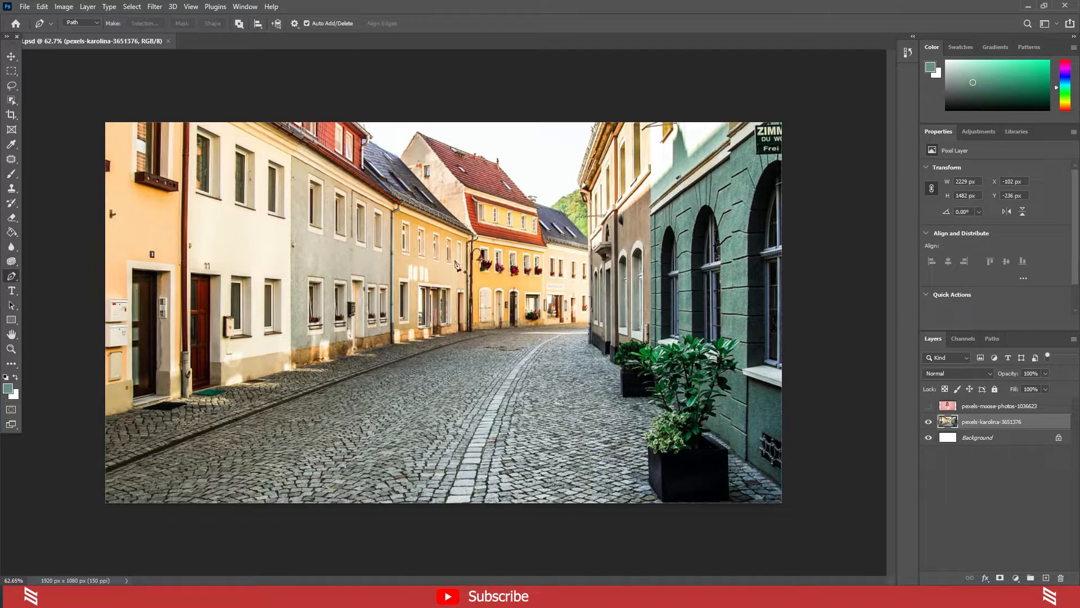
click(928, 405)
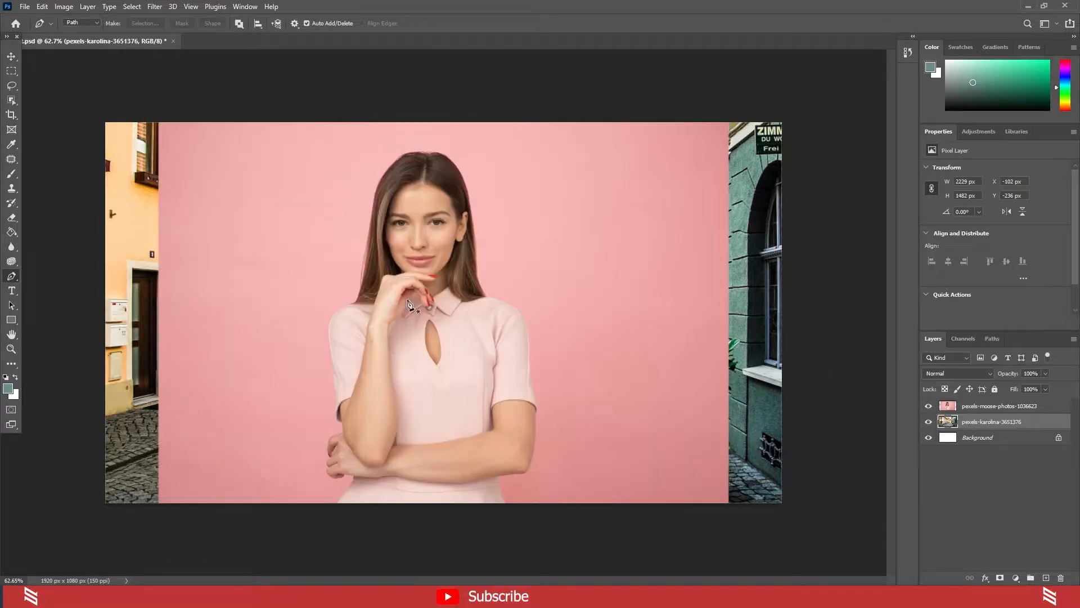
scroll(329, 373, down, 1)
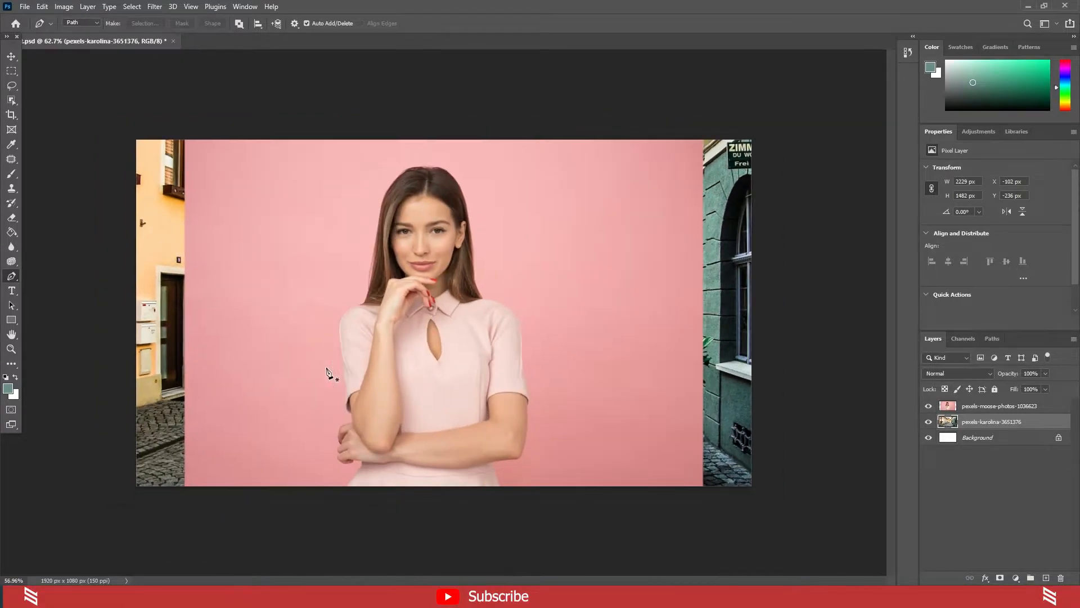
scroll(360, 483, up, 2)
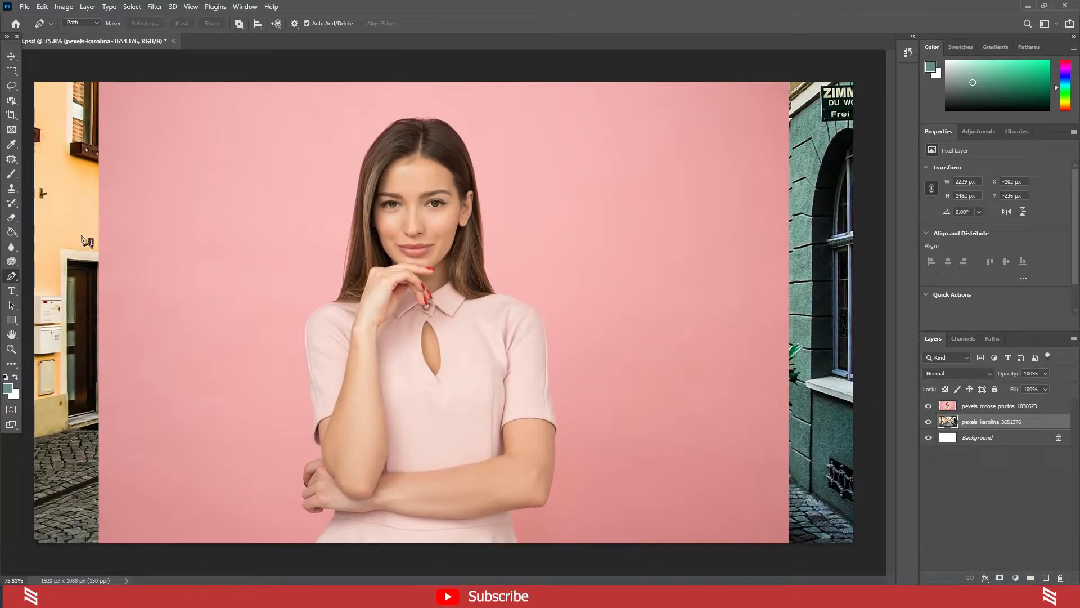
- Try the Object Selection Tool around the woman while the pexels-karolina-3651376 layer is active, and deselect
click(12, 100)
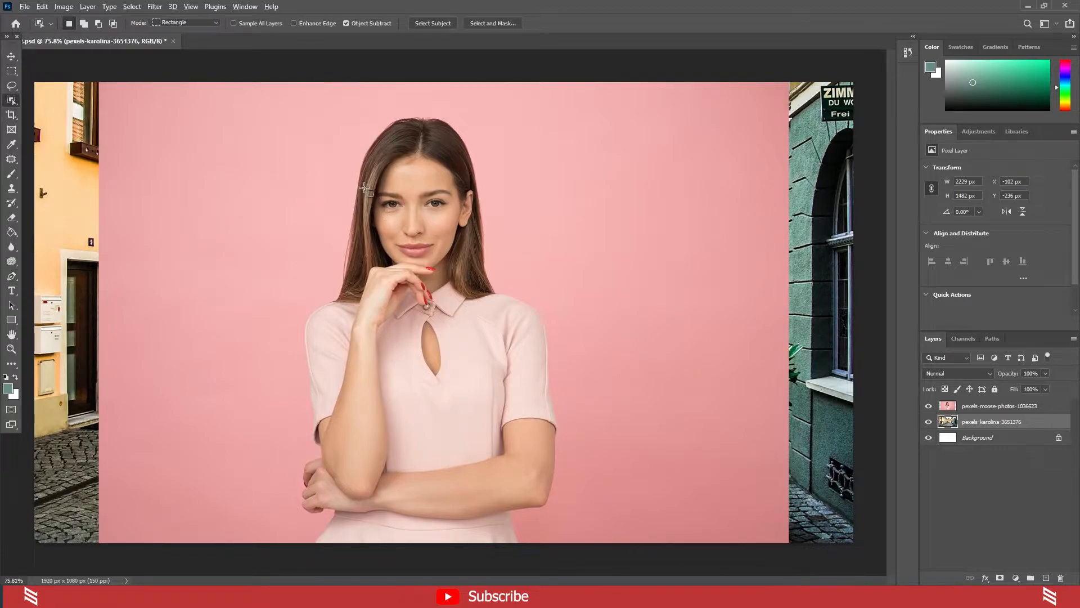
scroll(365, 187, down, 2)
drag(304, 138, 539, 517)
key(ctrl+d)
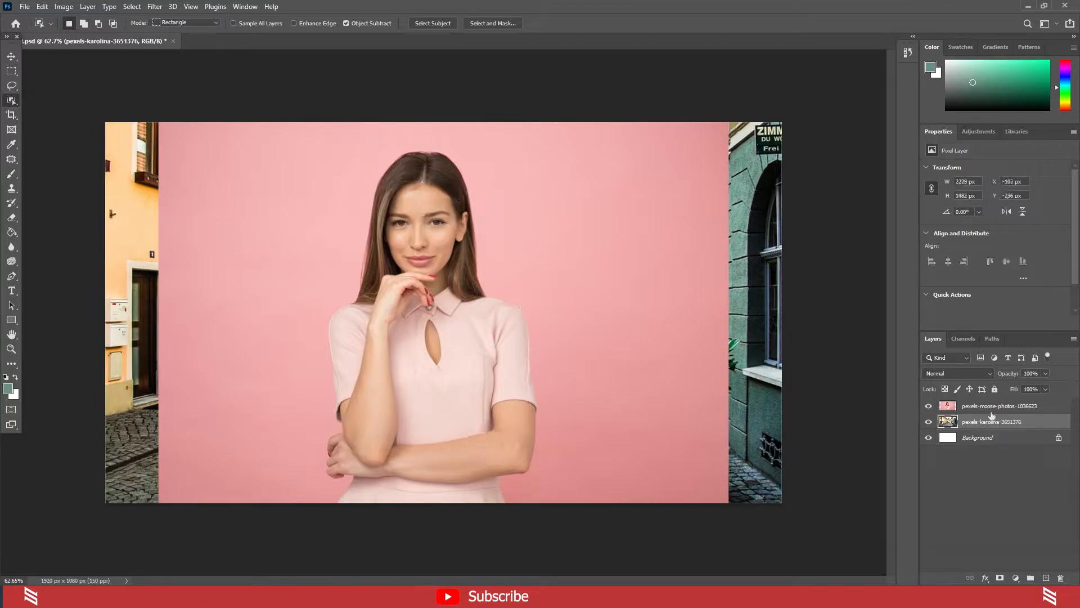
- Make the pexels-moose-photos-1036623 layer active, select the woman with the Object Selection Tool, and deselect
click(1000, 409)
drag(304, 143, 535, 571)
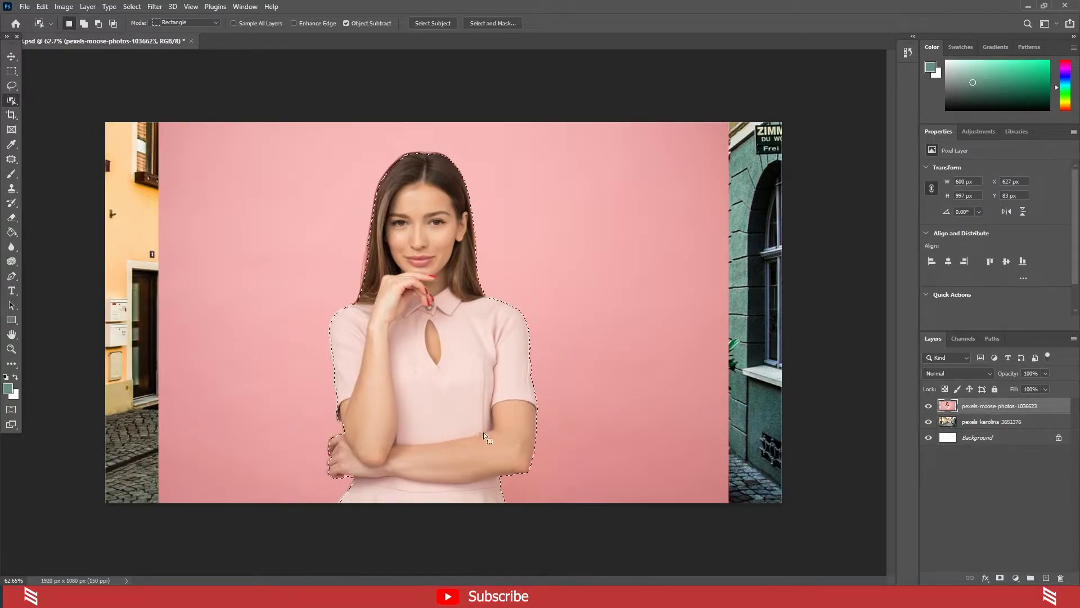
key(ctrl+d)
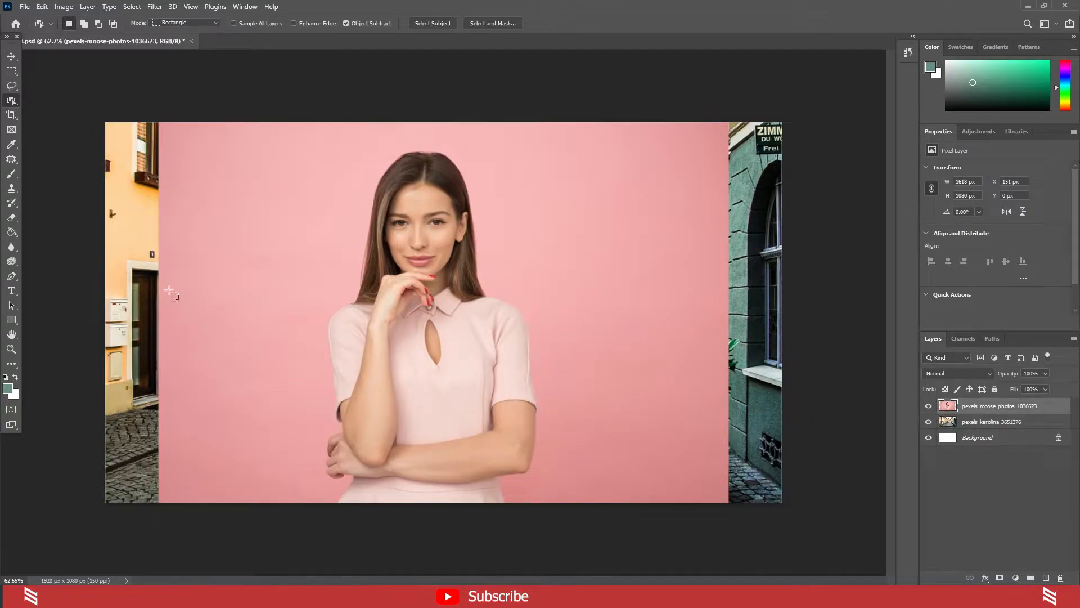
- Trace a Pen Tool path from below the dress up the waist and around the woman's outer elbow to the sleeve hem
click(11, 275)
scroll(495, 456, up, 3)
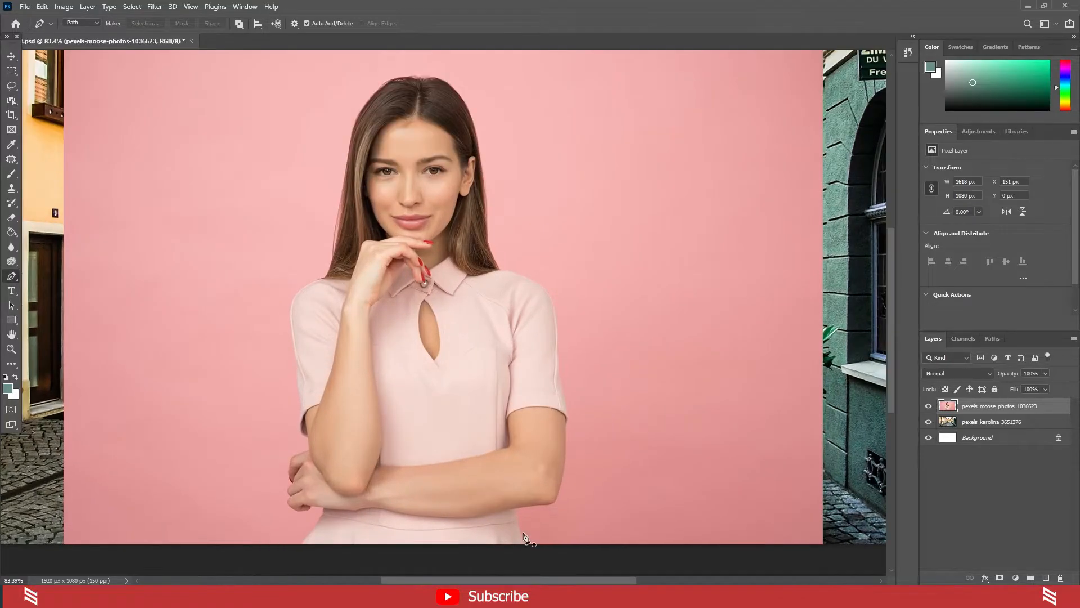
scroll(523, 490, down, 2)
scroll(537, 520, up, 2)
click(542, 525)
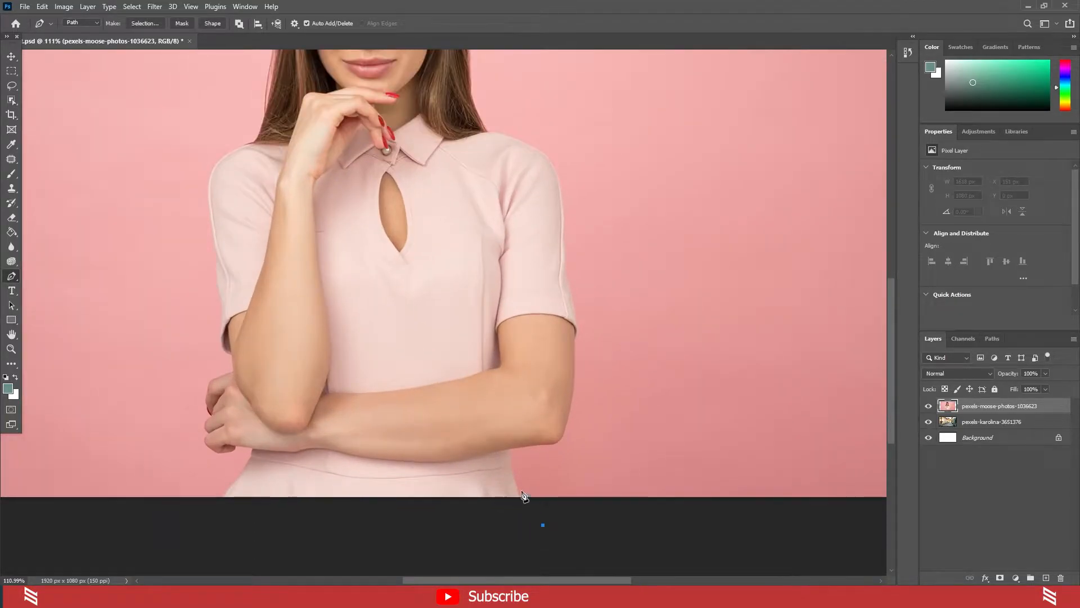
click(509, 447)
drag(511, 464, 566, 432)
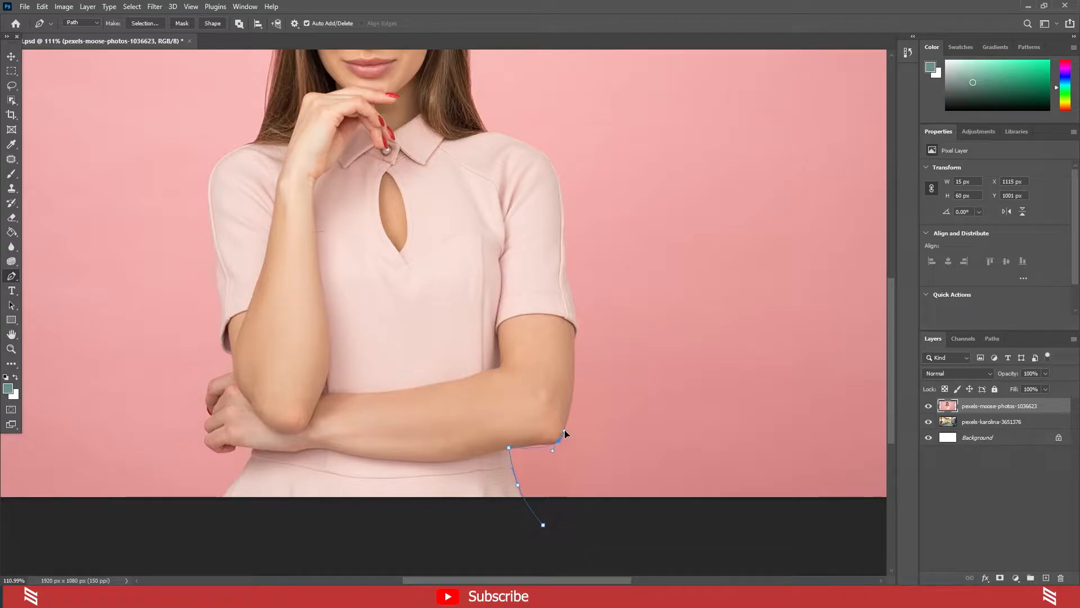
click(575, 365)
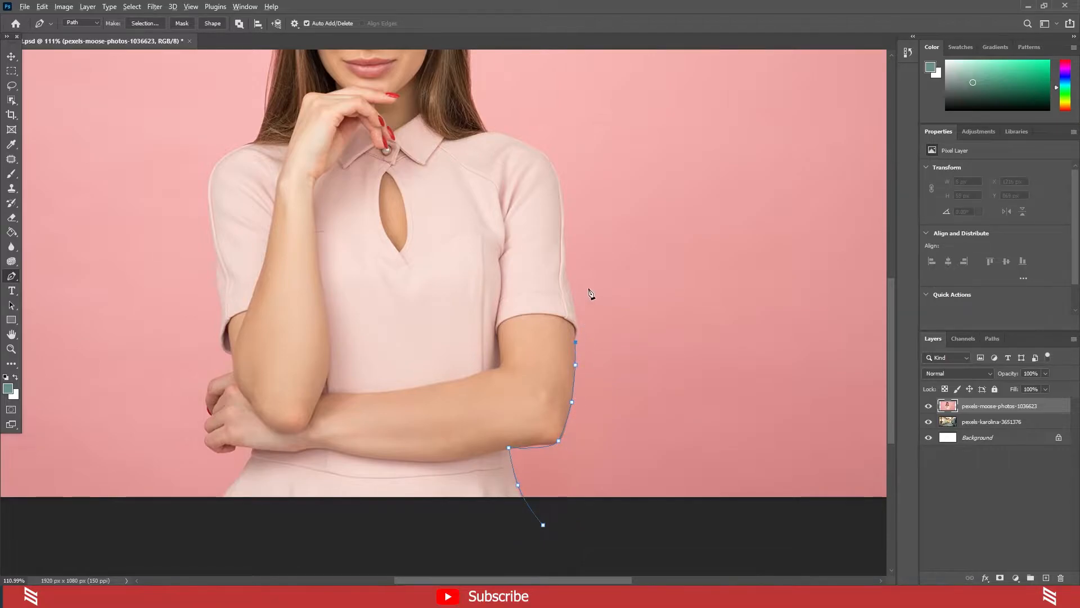
scroll(589, 294, down, 5)
scroll(557, 439, up, 4)
scroll(557, 439, up, 2)
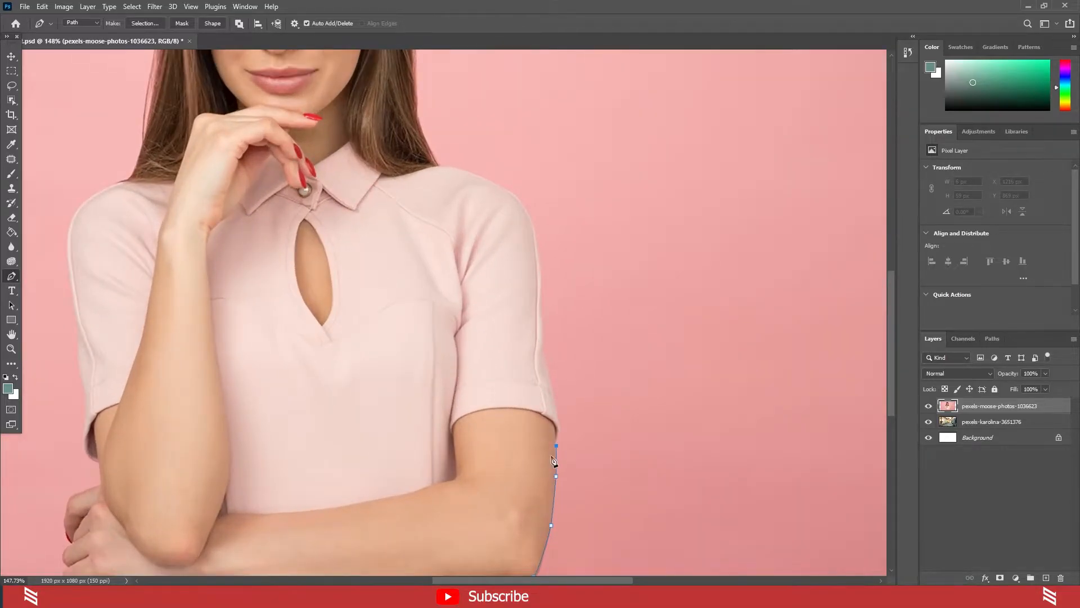
- Undo every anchor point of the Pen path along the woman's arm
scroll(556, 450, down, 3)
key(ctrl+z)
key(ctrl+z)
key(ctrl+z)
key(ctrl+z)
key(ctrl+z)
key(ctrl+z)
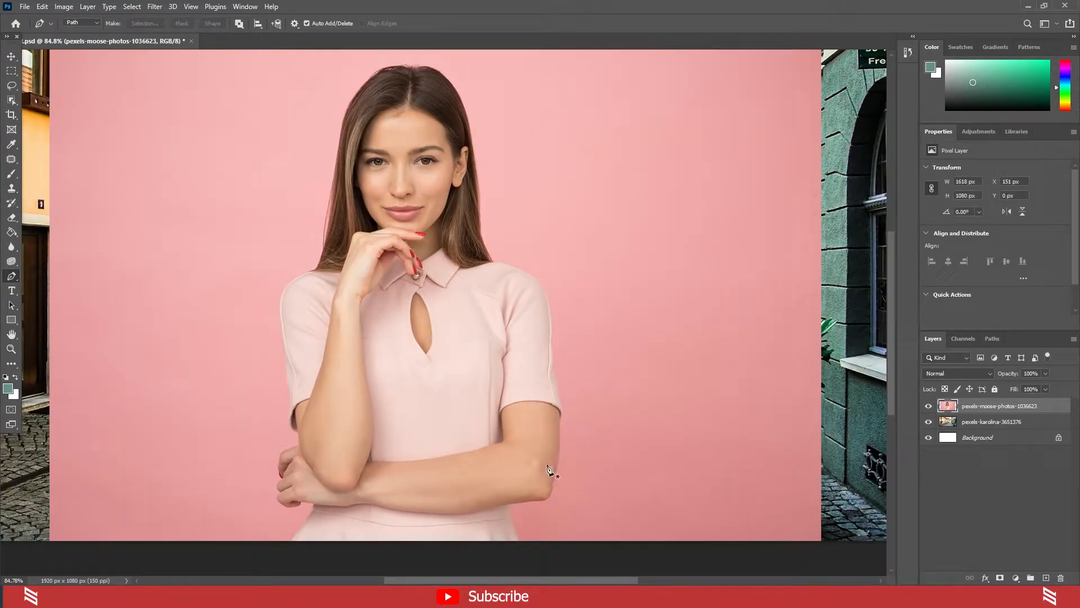
- Switch to the Zoom Tool and examine the portrait both close up and with the whole canvas in view
scroll(632, 359, down, 4)
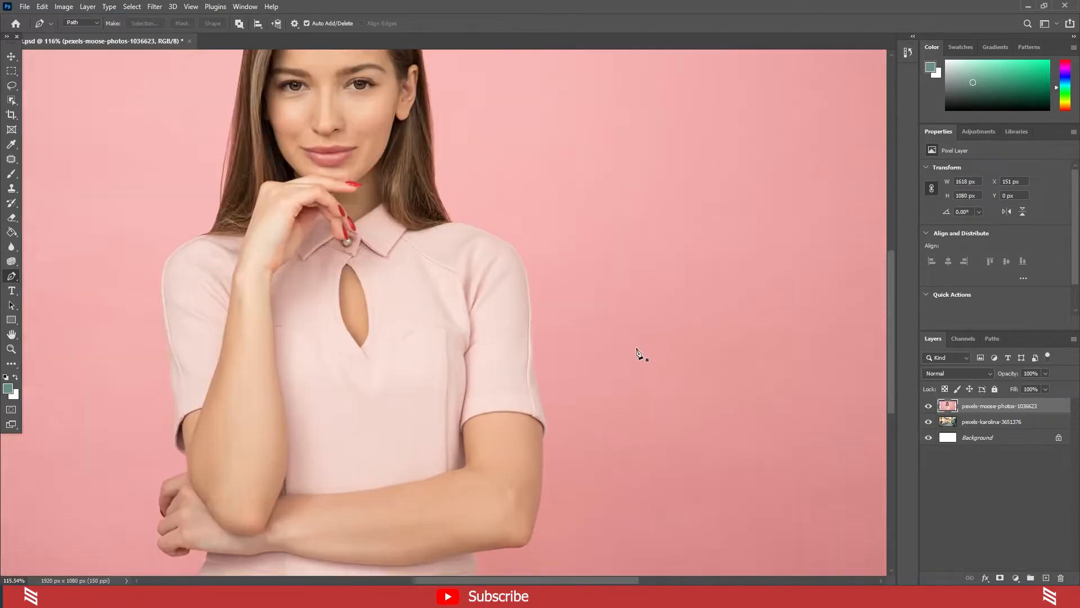
scroll(633, 358, up, 3)
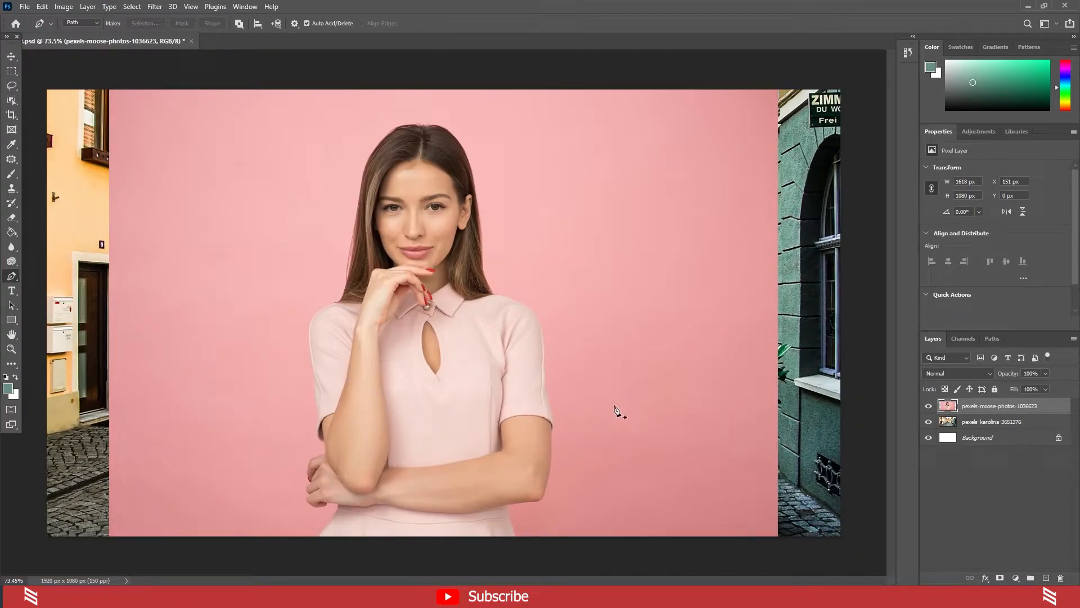
key(z)
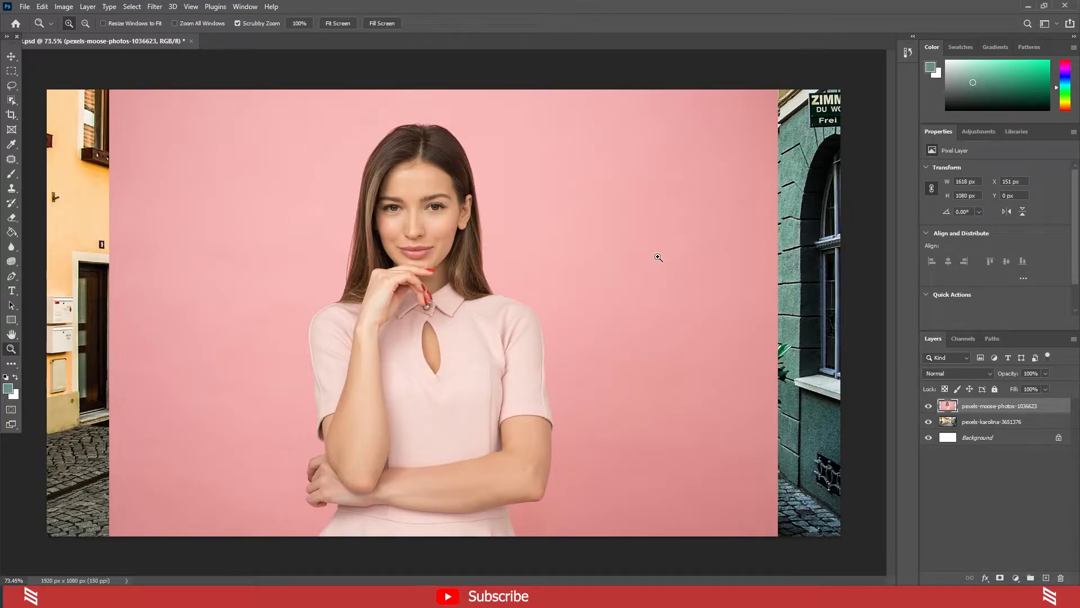
scroll(658, 257, up, 6)
scroll(658, 256, down, 2)
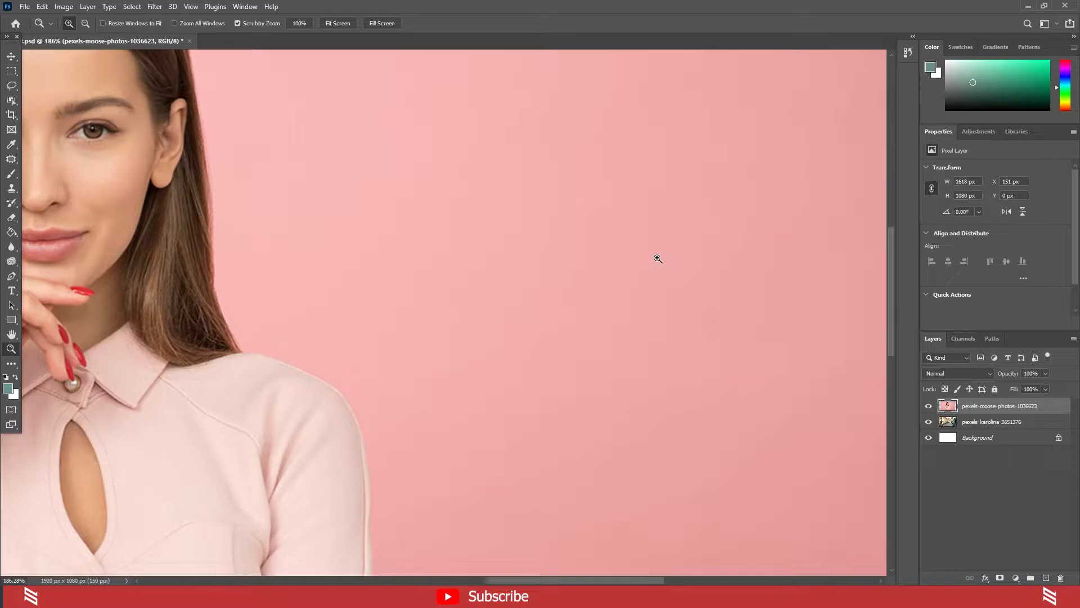
key(alt)
scroll(659, 246, down, 5)
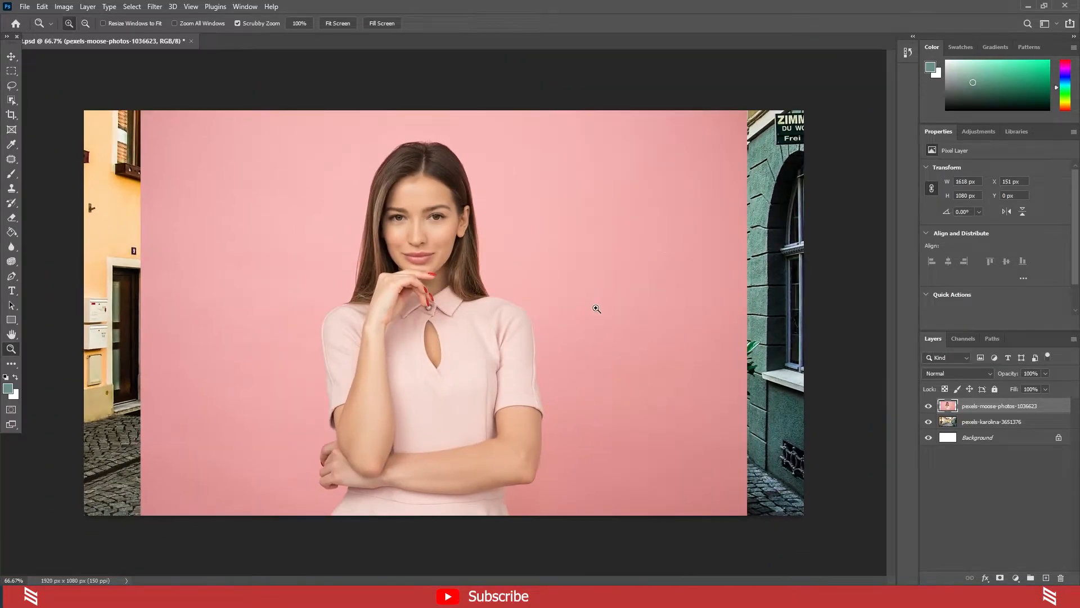
scroll(604, 296, up, 1)
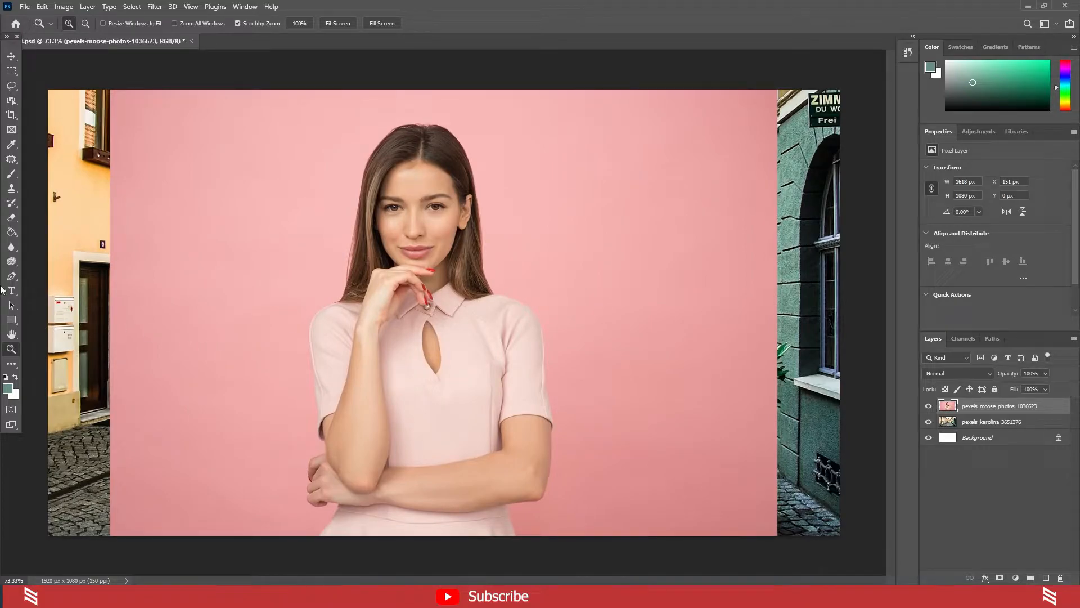
- Add the text "Your Name" on the pink background beside the woman with the Type Tool, and switch to the Move Tool
click(8, 292)
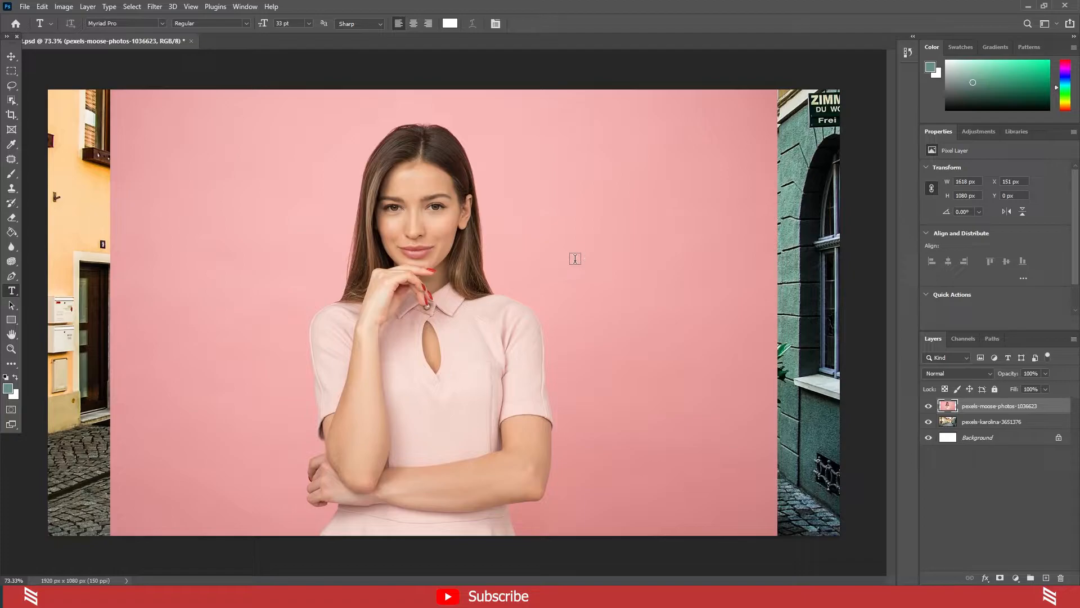
click(575, 238)
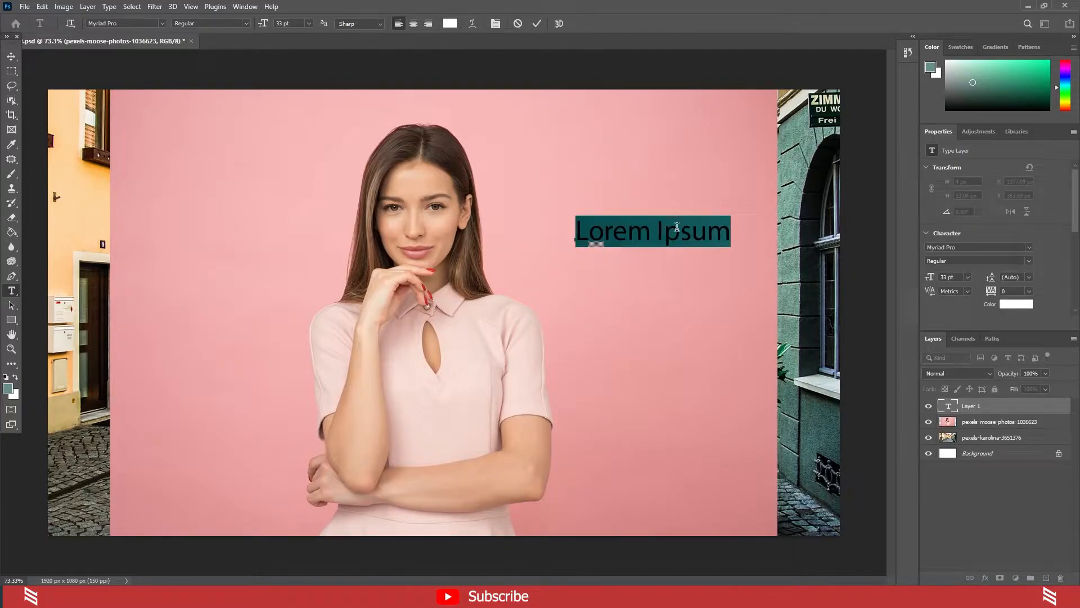
text(Your Name)
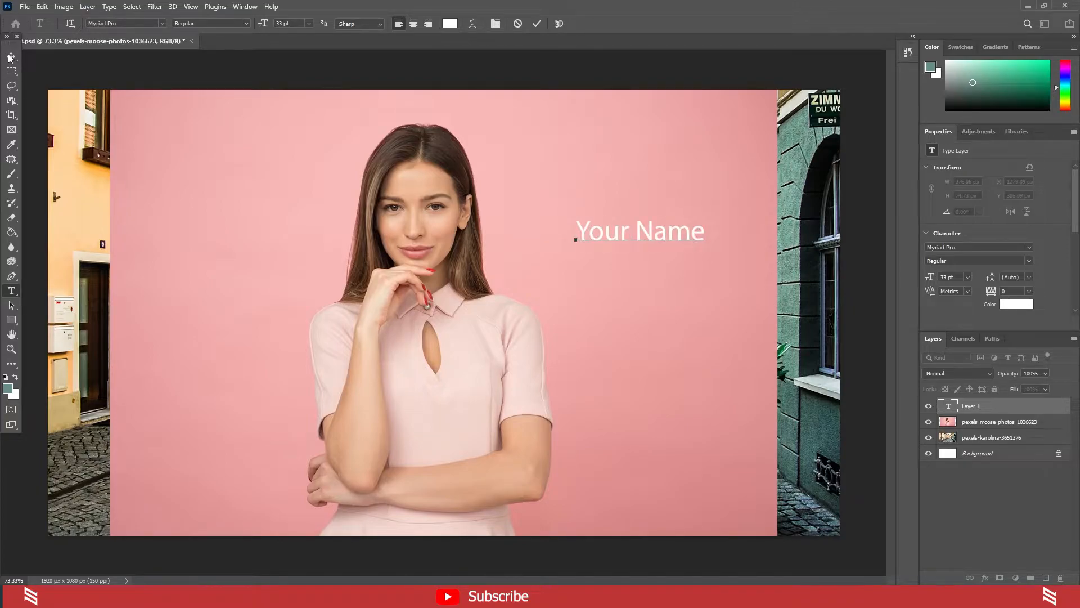
click(10, 57)
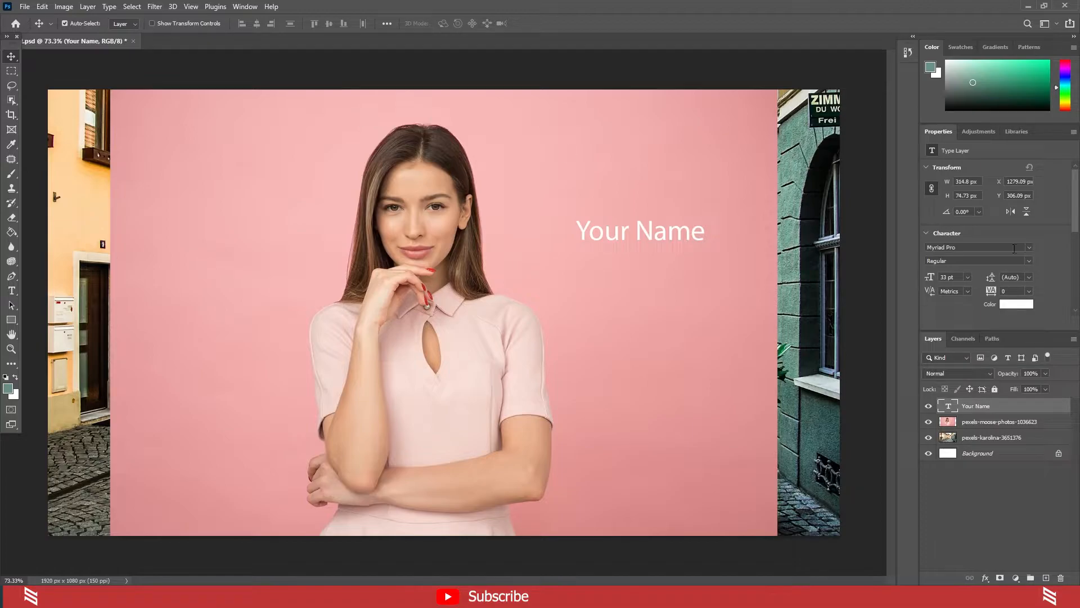
- Look over the separate Character and Paragraph formatting settings for the text, closing each one again
click(252, 7)
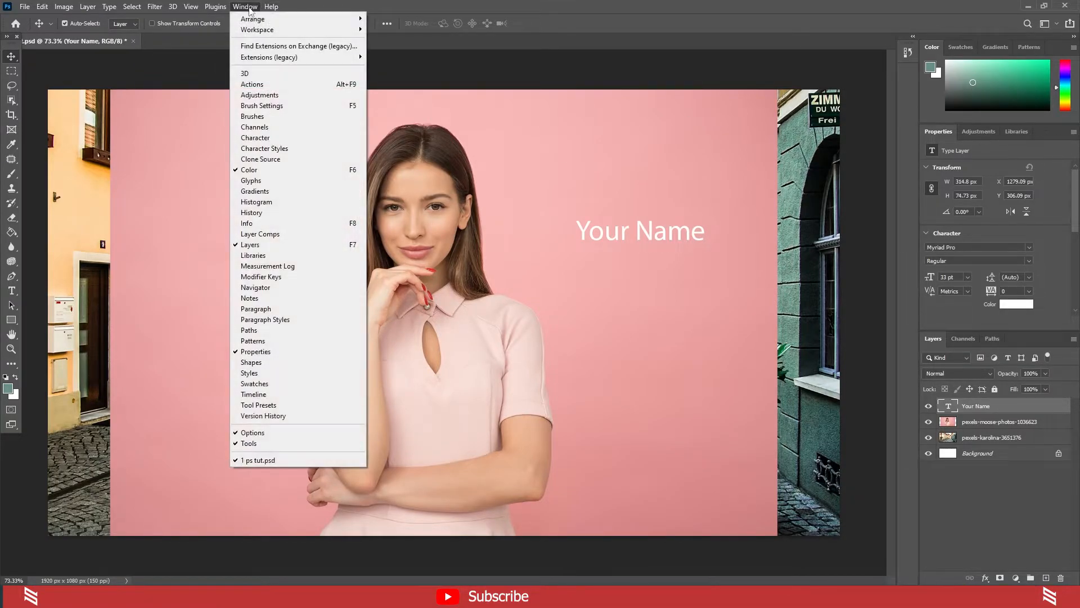
click(266, 141)
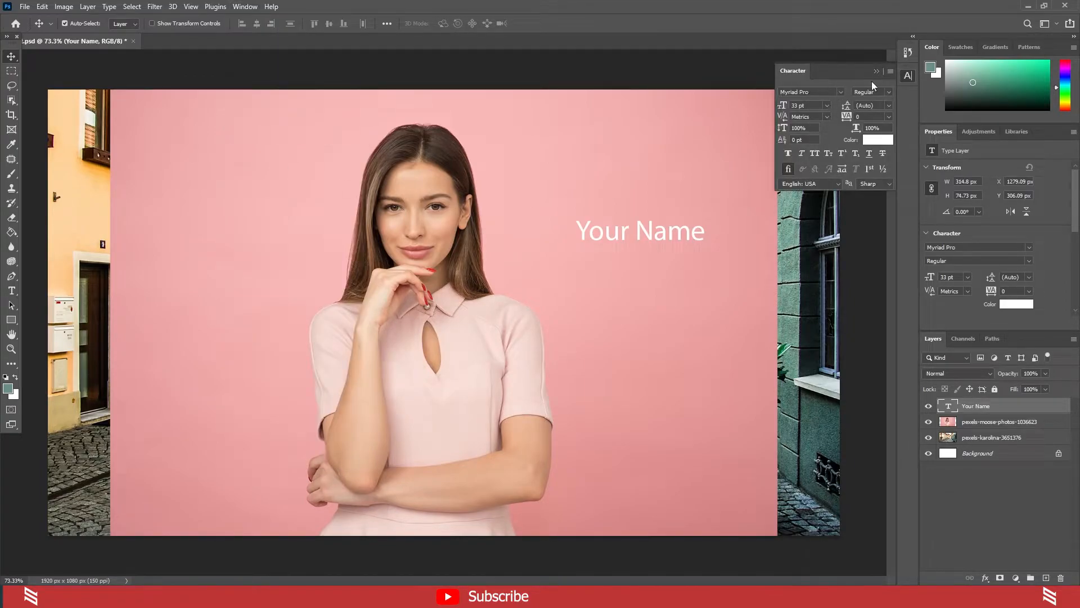
click(891, 72)
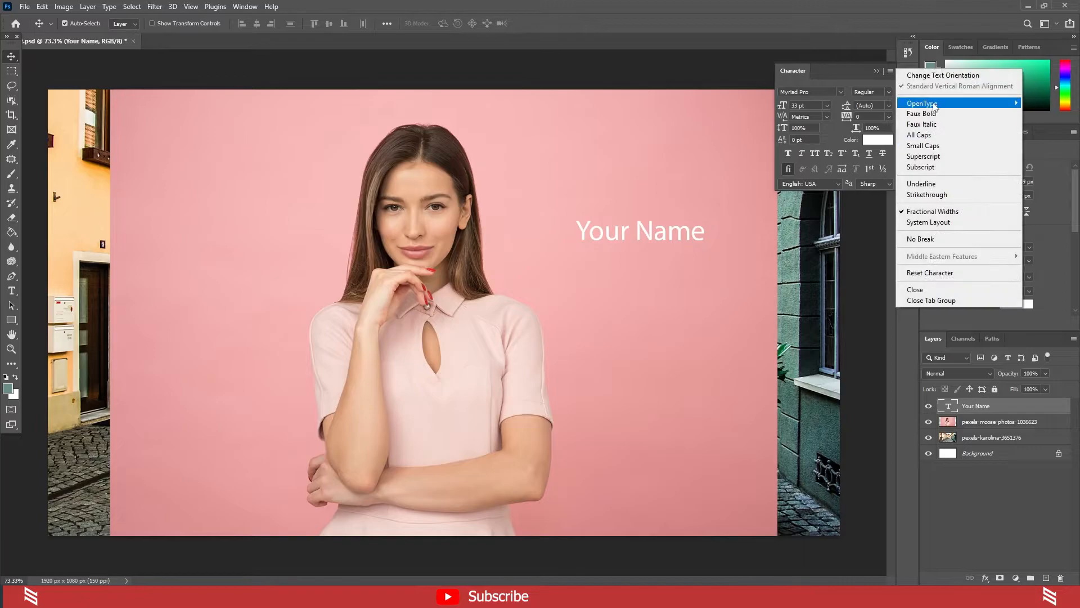
click(922, 290)
click(245, 7)
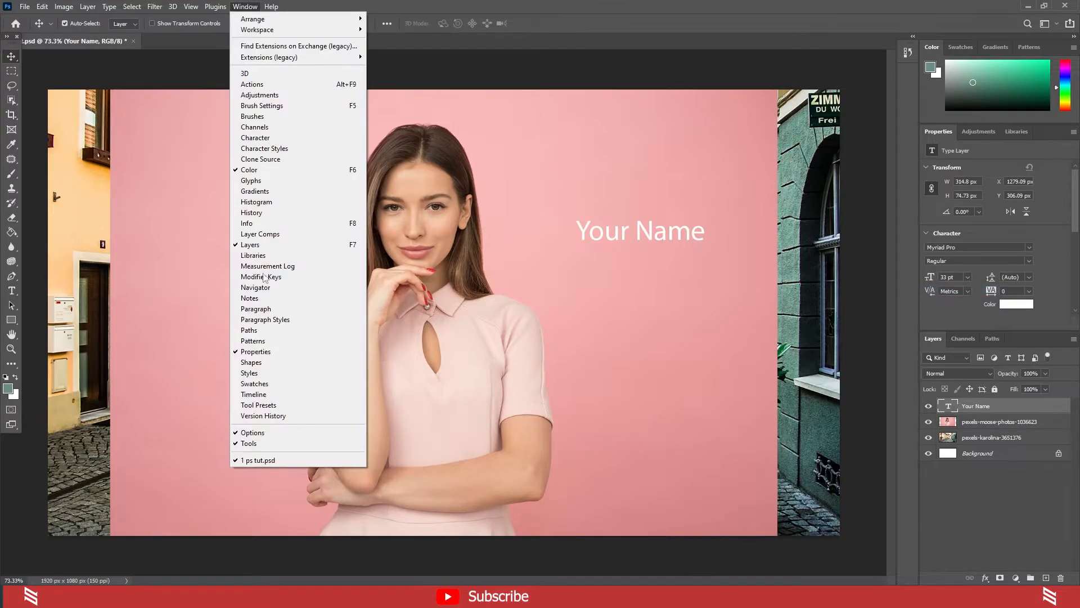
click(256, 308)
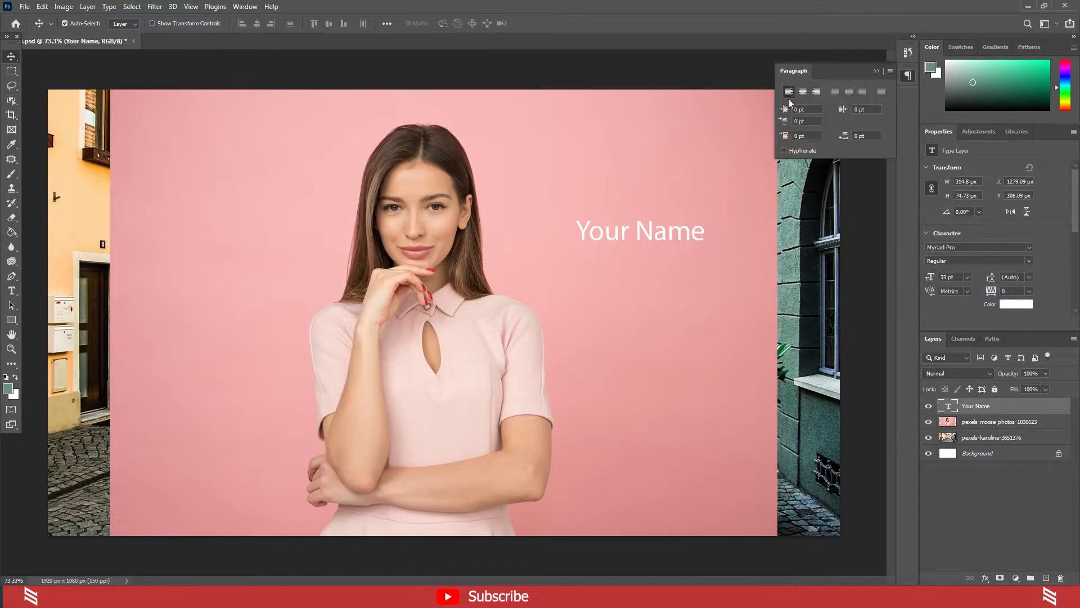
click(891, 71)
click(922, 231)
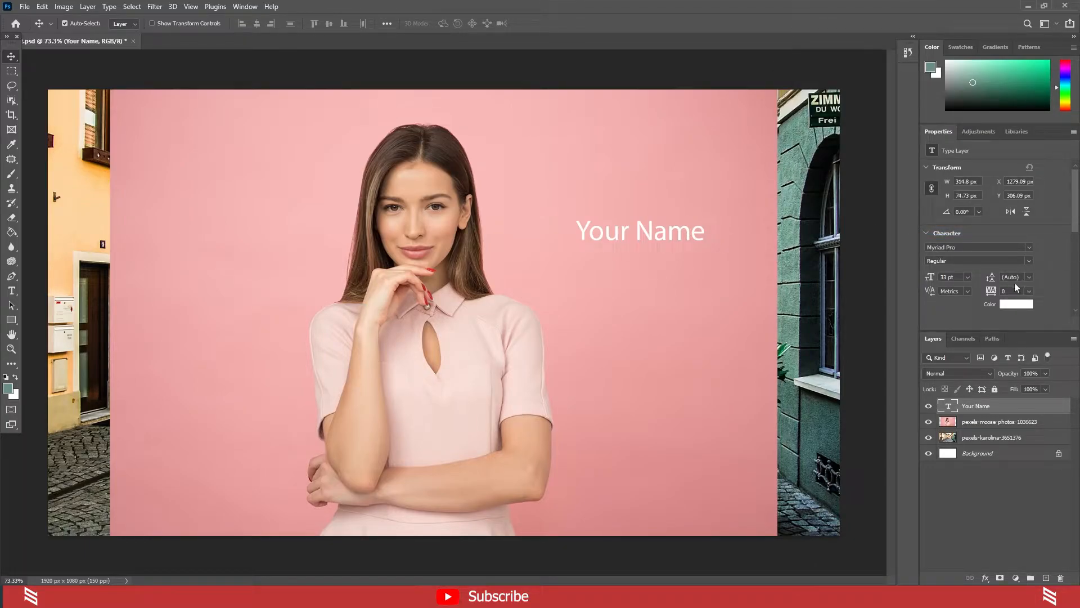
- Set the "Your Name" text size to 31 pt and break it into two lines after "Your"
double_click(672, 233)
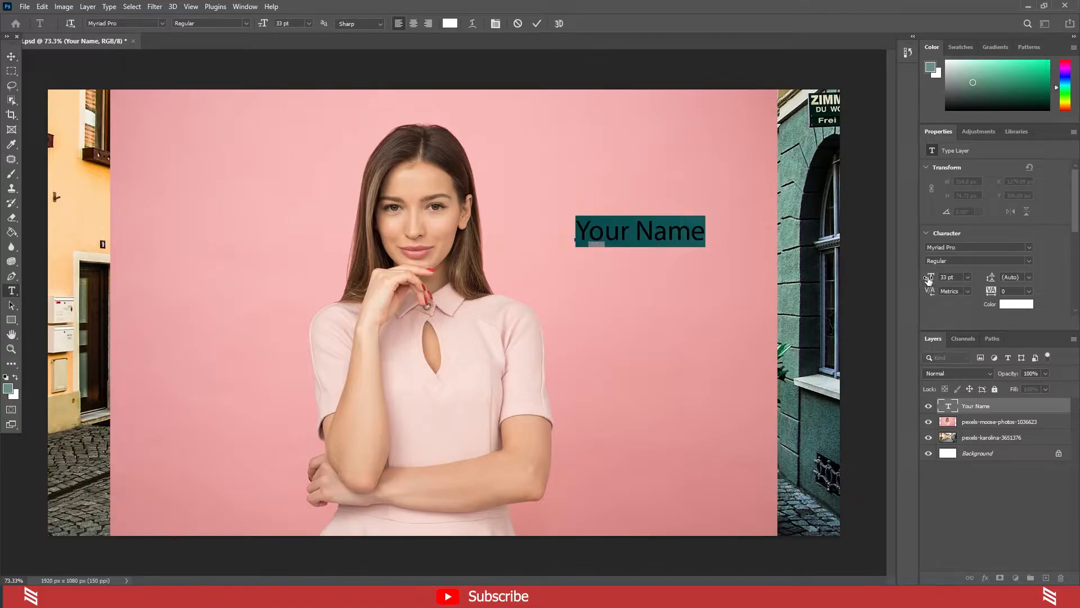
mouse_move(930, 279)
mouse_down()
mouse_move(945, 279)
mouse_move(929, 286)
mouse_up()
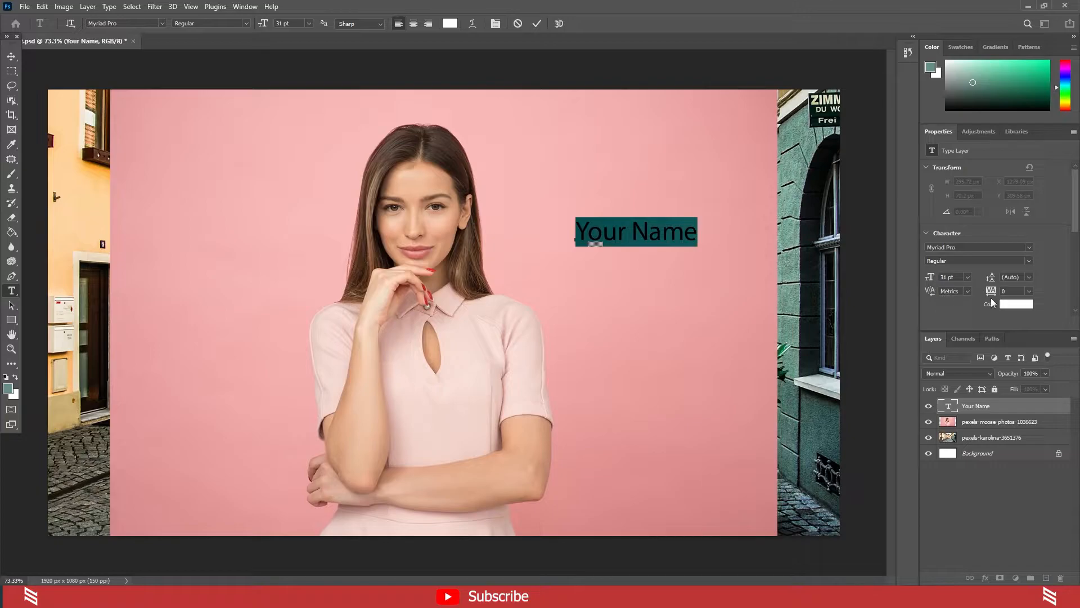
click(632, 235)
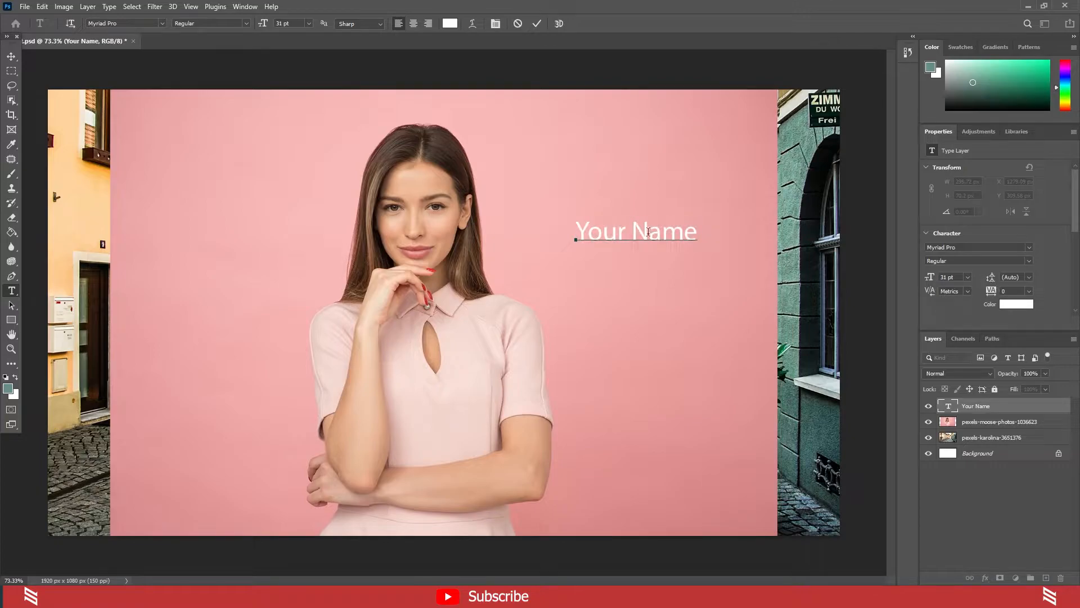
key(Return)
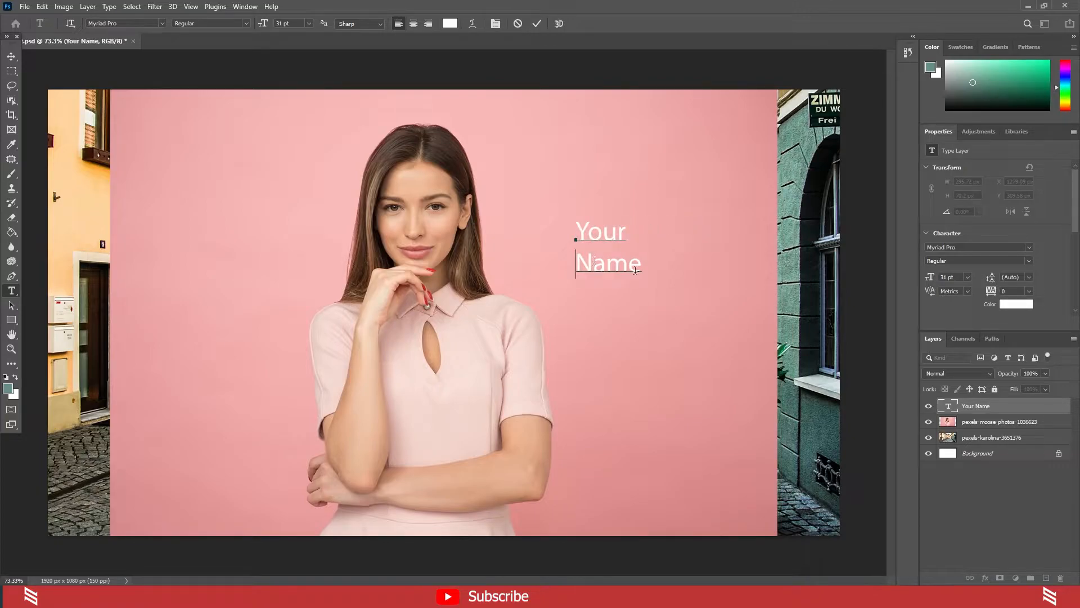
- Set the leading of the two-line "Your Name" text to 43 pt
drag(616, 256, 570, 228)
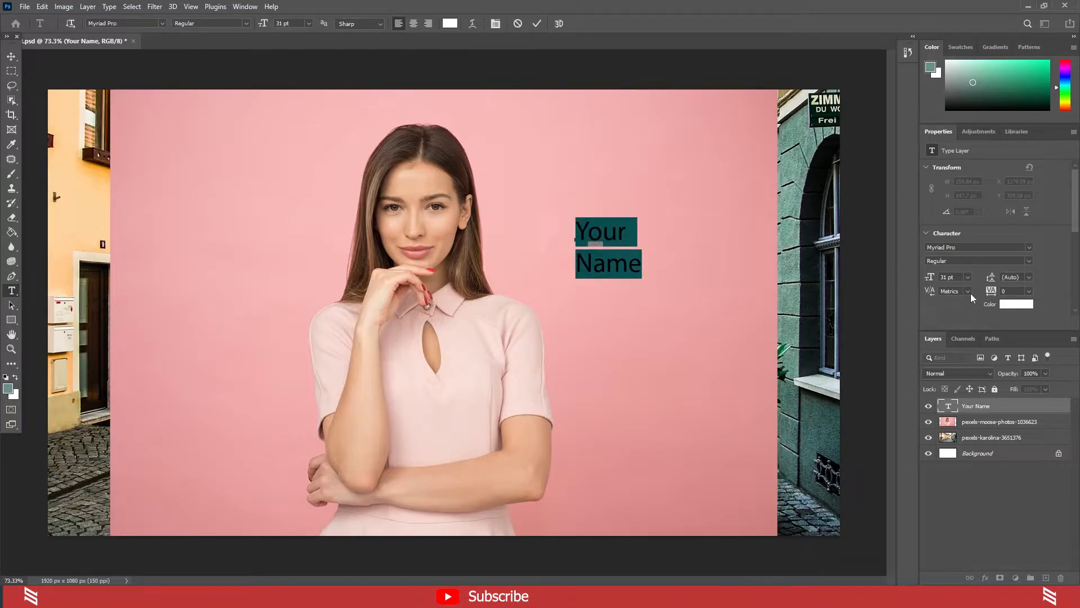
mouse_move(994, 280)
mouse_down()
mouse_move(1001, 293)
mouse_move(976, 282)
mouse_move(1002, 280)
mouse_move(992, 281)
mouse_up()
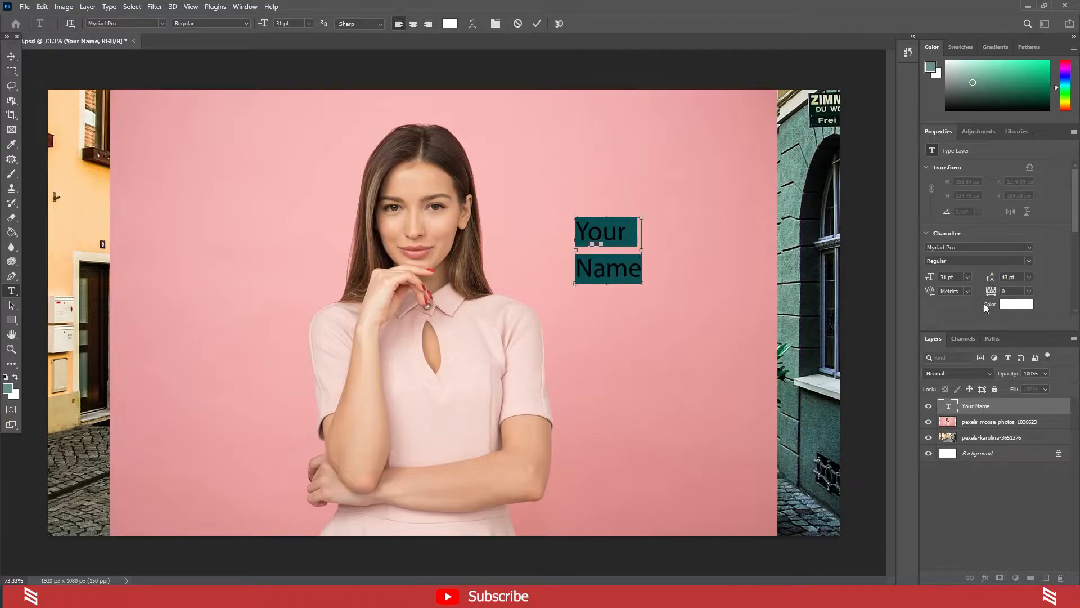
click(578, 280)
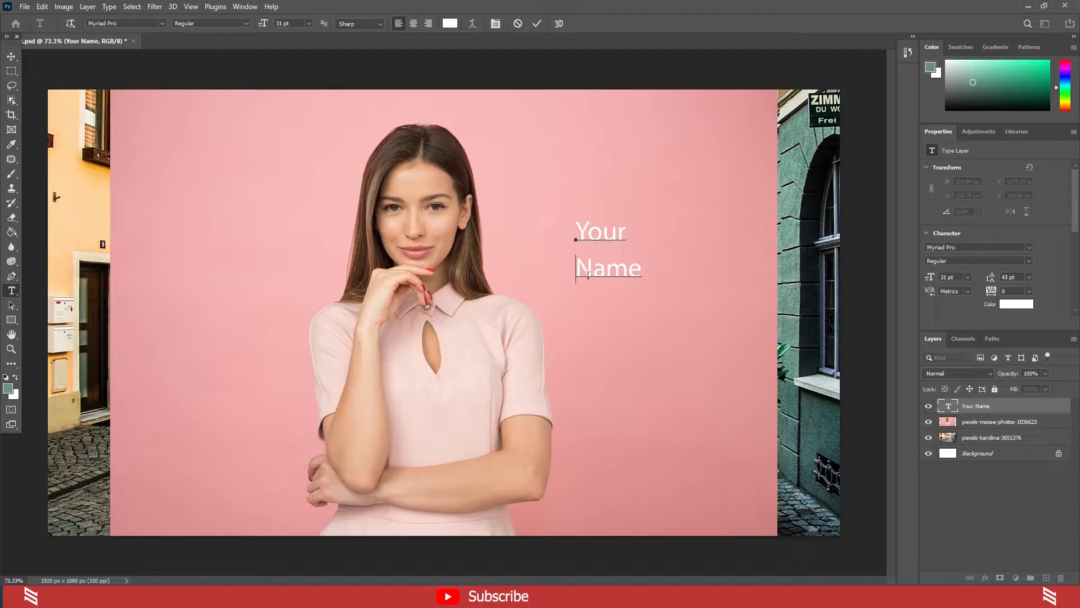
- Join the "Your Name" text onto one line, and set its tracking to 40 and its font size to 36 pt
key(BackSpace)
key(ctrl+a)
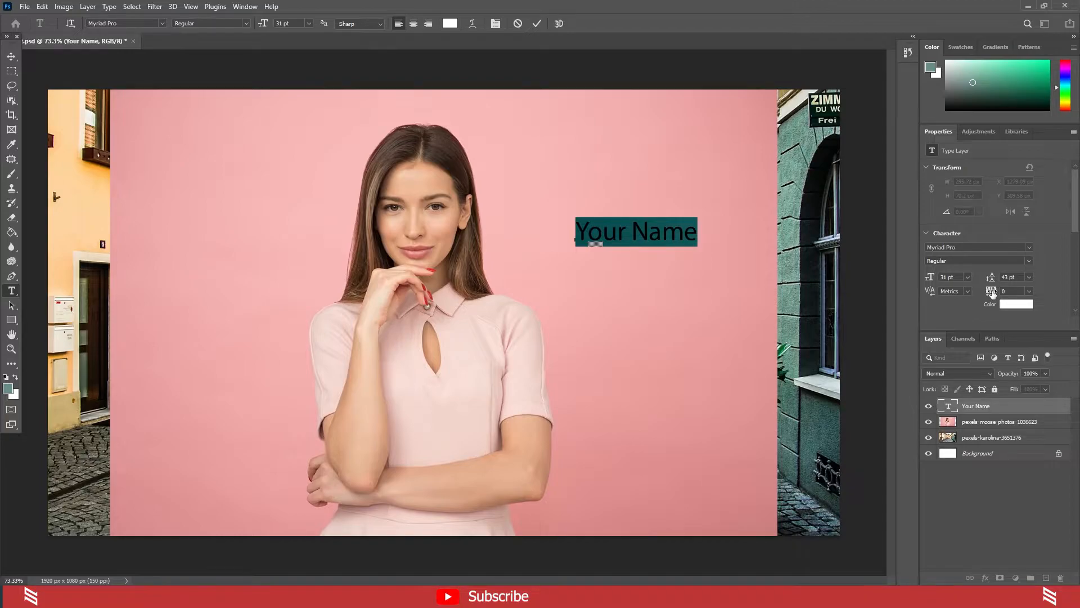
mouse_move(992, 292)
mouse_down()
mouse_move(1010, 293)
mouse_move(994, 294)
mouse_up()
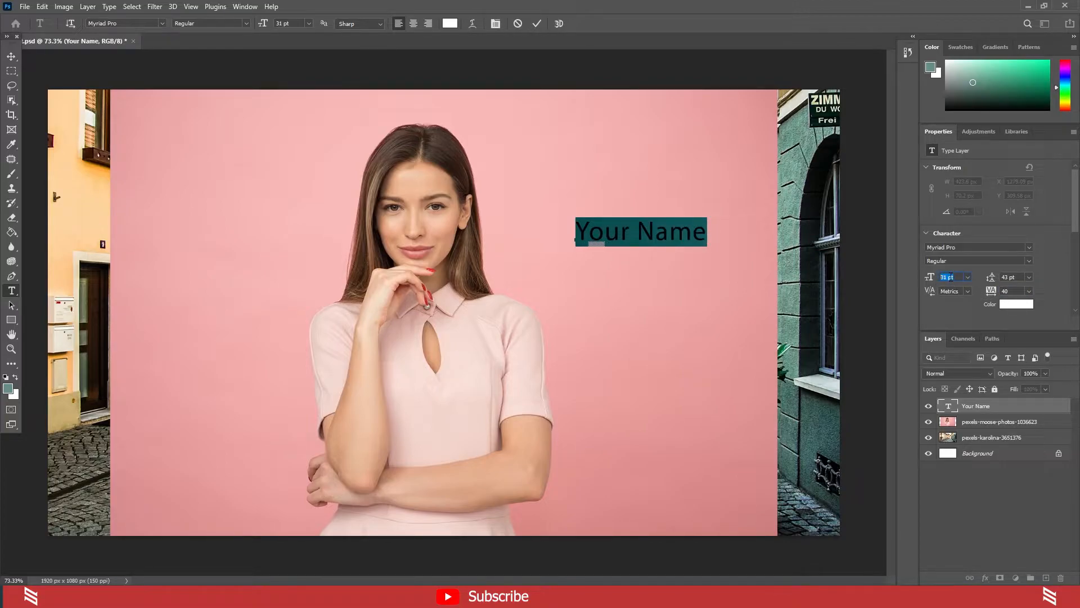
key(Return)
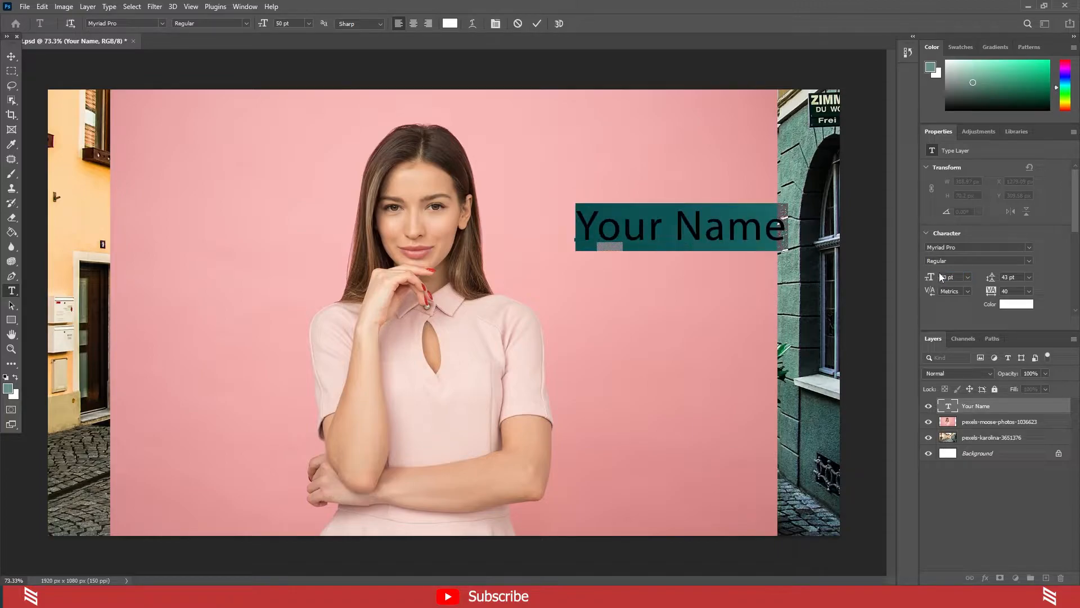
click(968, 277)
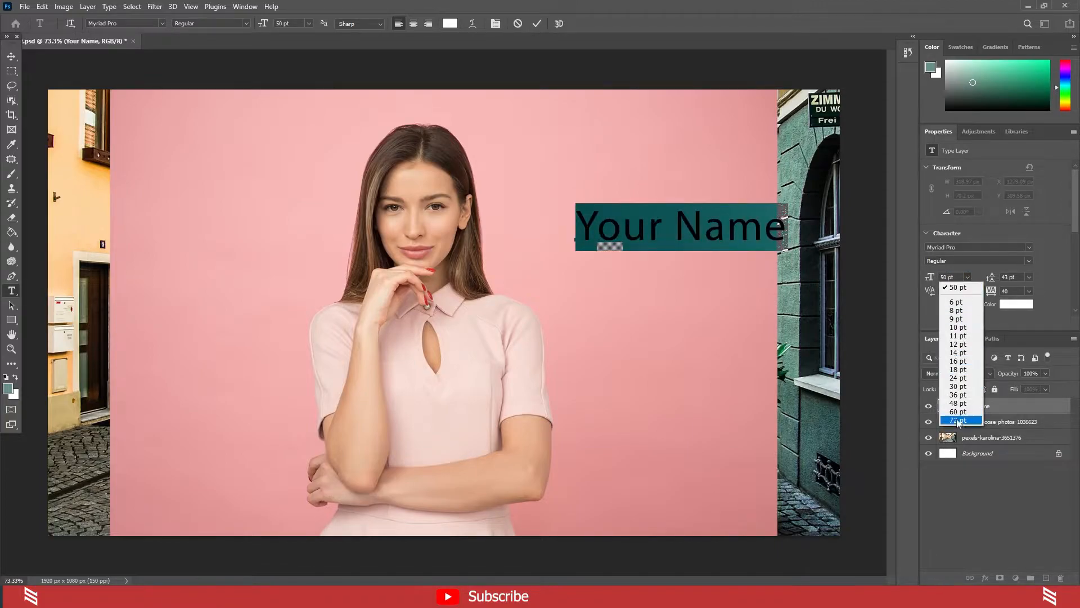
click(957, 394)
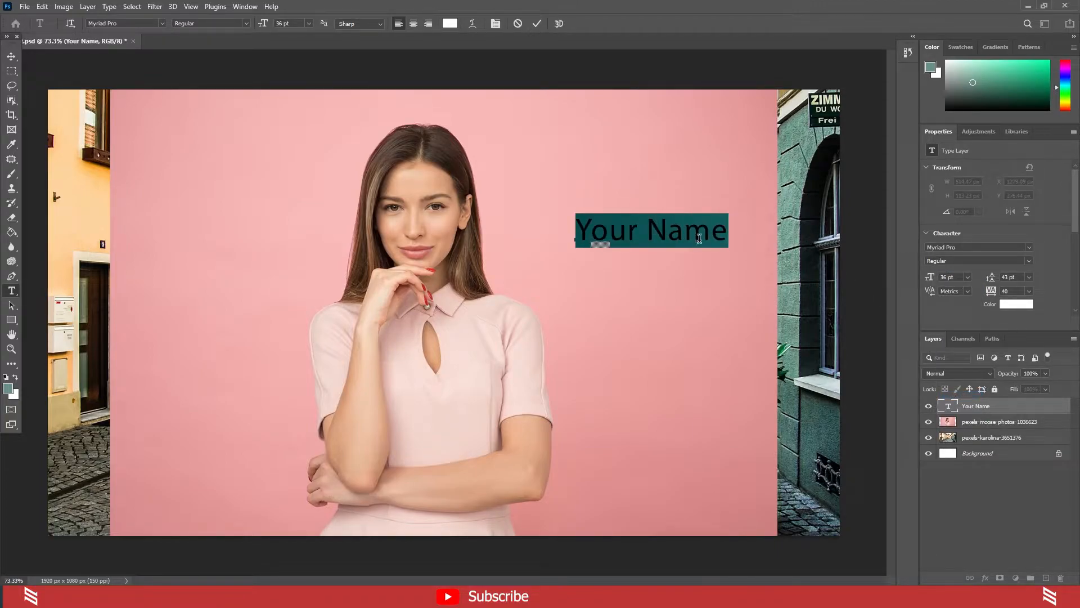
- Try a tracking of 50 on the "Your Name" text, reset the tracking to 0 and commit the edit
click(1029, 291)
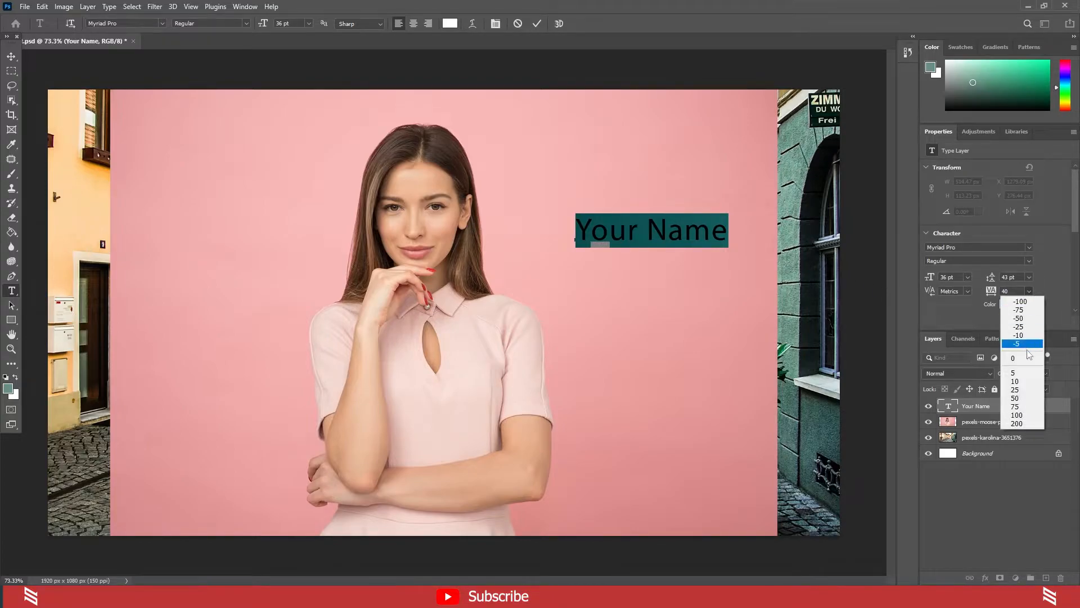
click(1017, 394)
click(1029, 290)
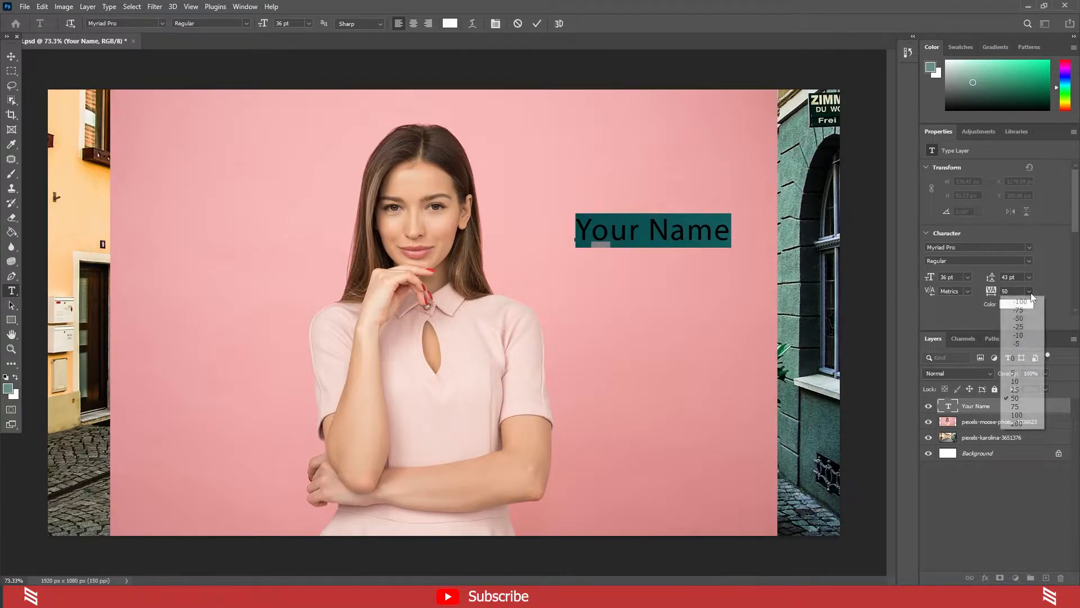
click(1012, 358)
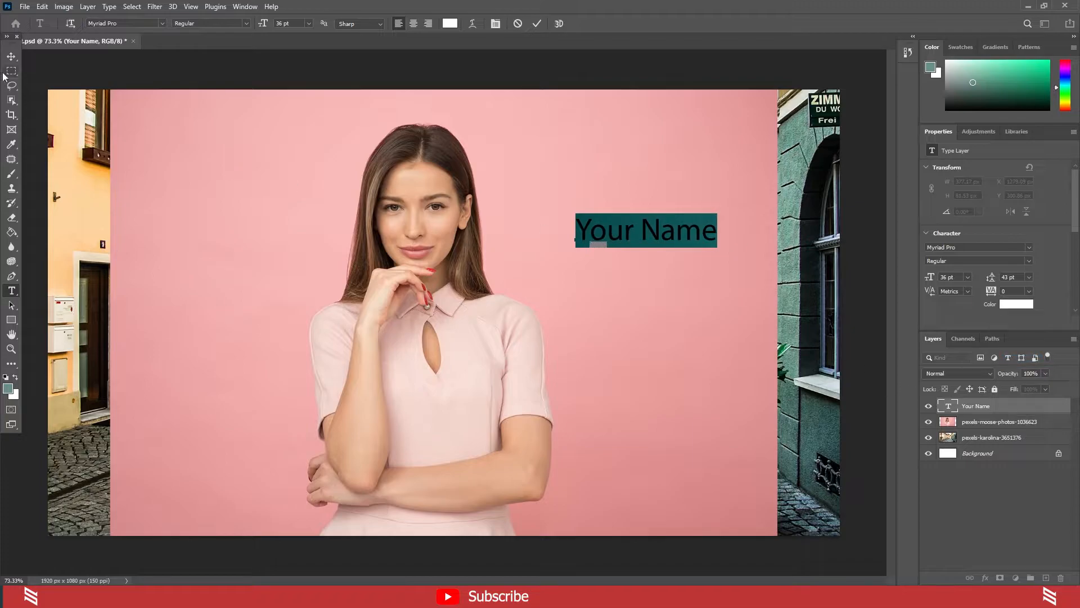
click(11, 56)
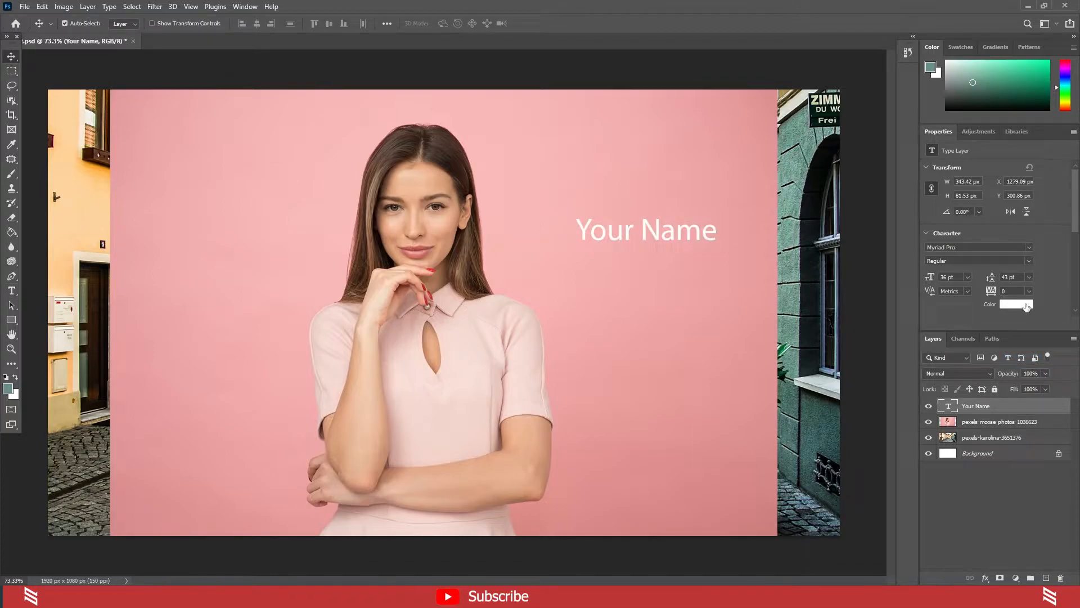
- Try recolouring the "Your Name" text to red #e72929 and to #5c3232, discarding both colours
double_click(653, 232)
click(1016, 303)
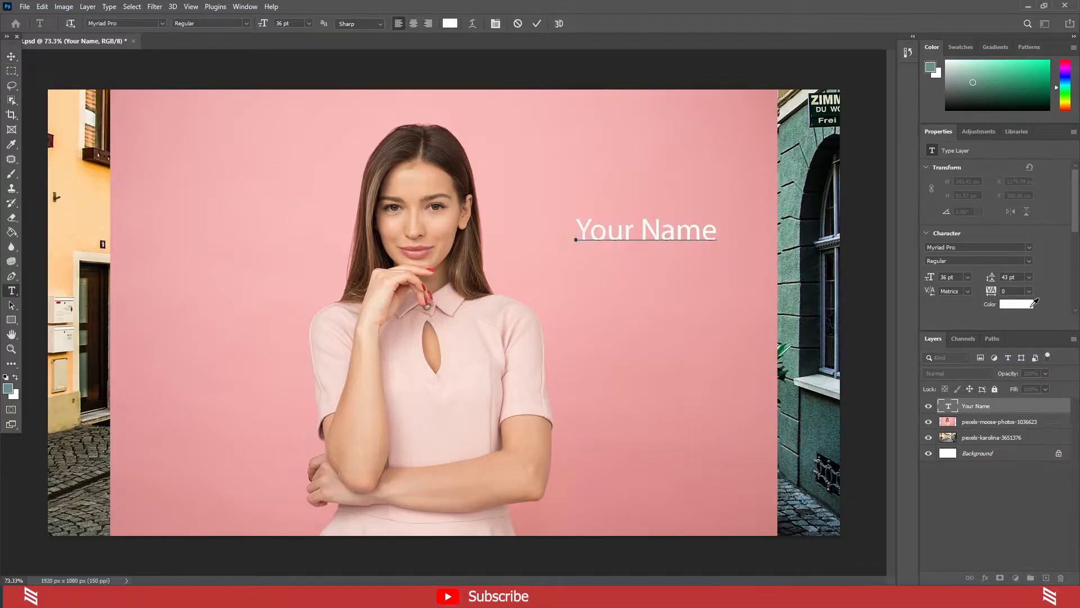
drag(495, 169, 509, 145)
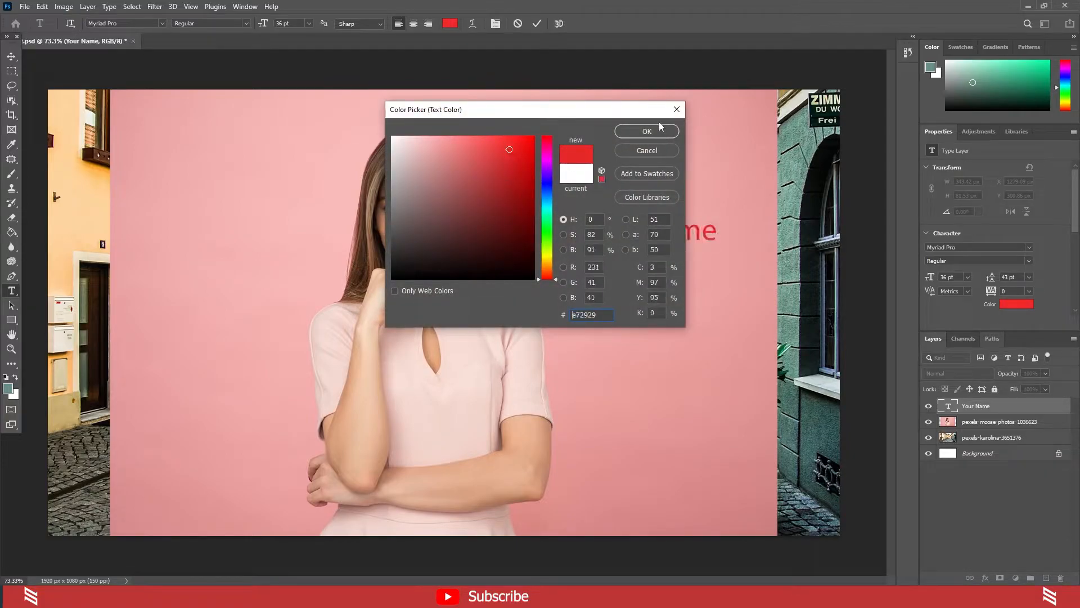
click(656, 136)
key(ctrl+z)
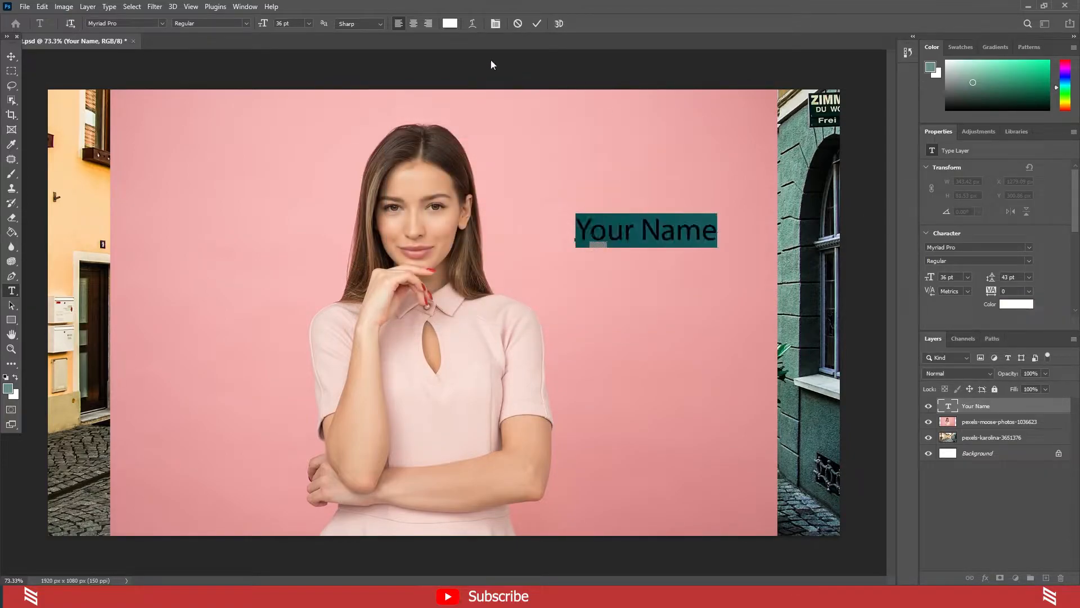
click(450, 23)
text(5c3232)
click(648, 132)
- Compare left, right and centre alignment on the "Your Name" text, set it to centred and commit the edit
click(414, 24)
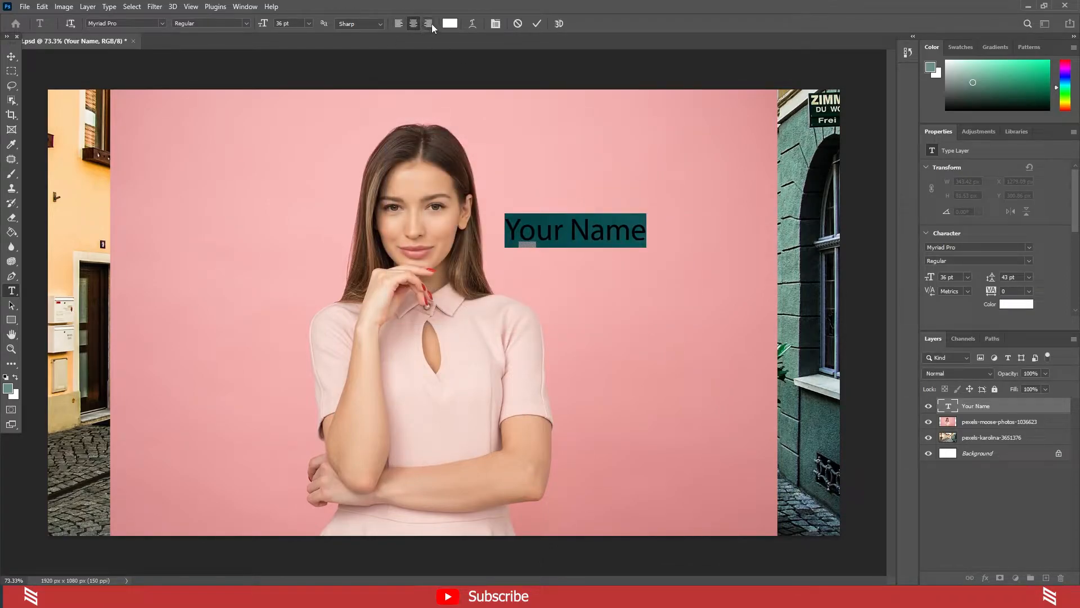
click(429, 24)
click(400, 24)
click(414, 24)
click(400, 24)
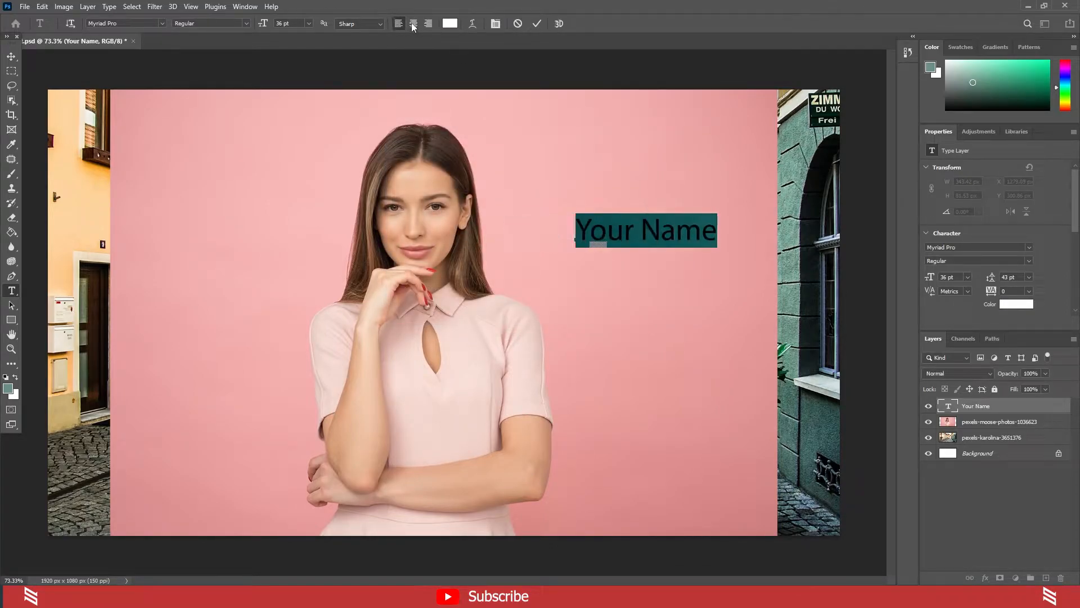
click(414, 24)
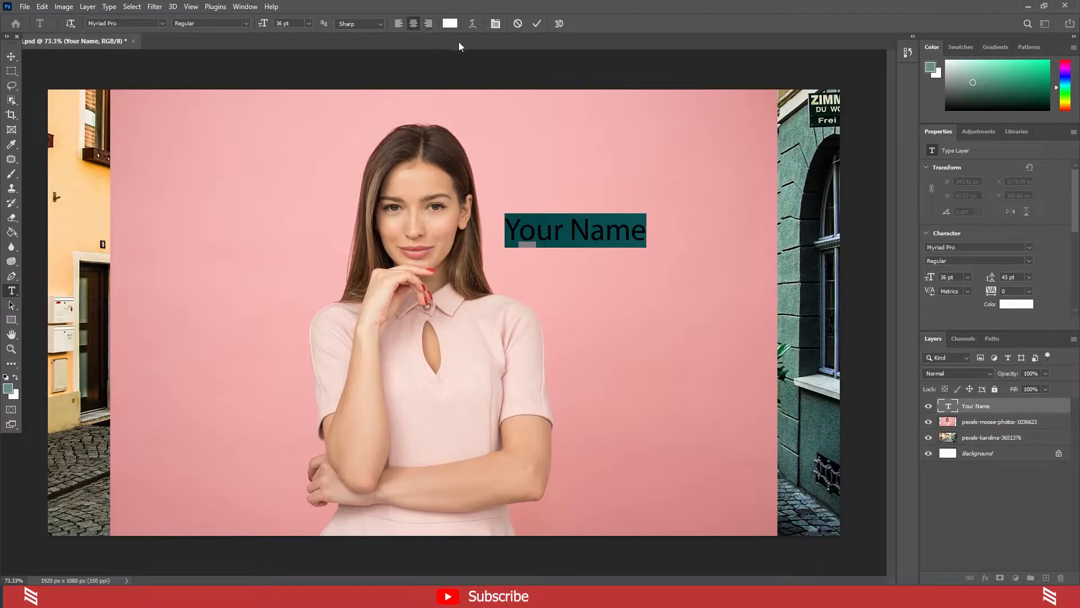
click(538, 24)
key(v)
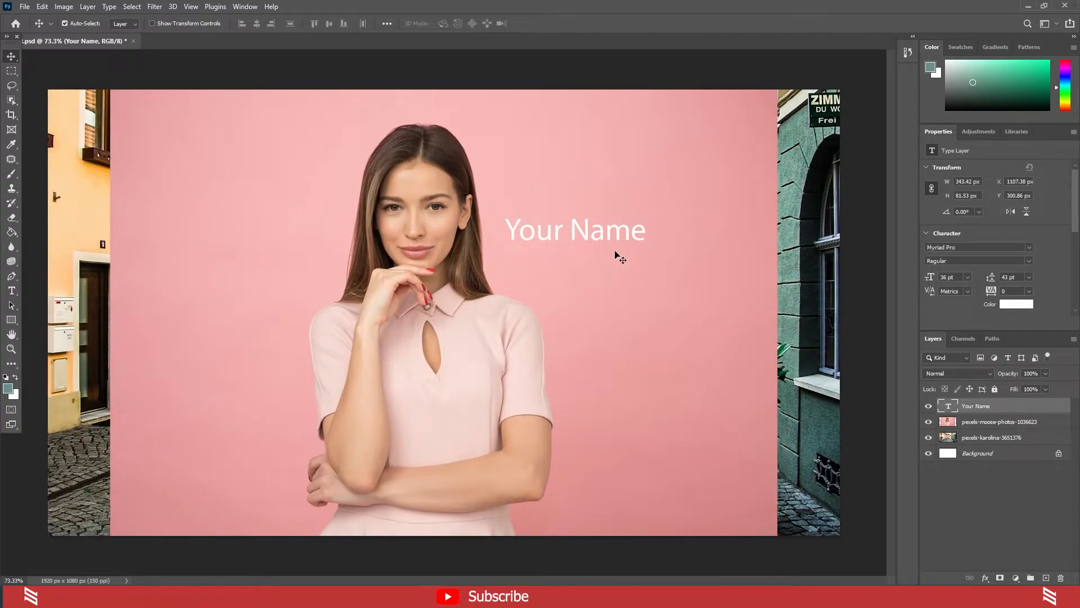
- Hide the "Your Name" text layer and the pexels-moose-photos-1036623 layer so only the street photo shows
key(ctrl+minus)
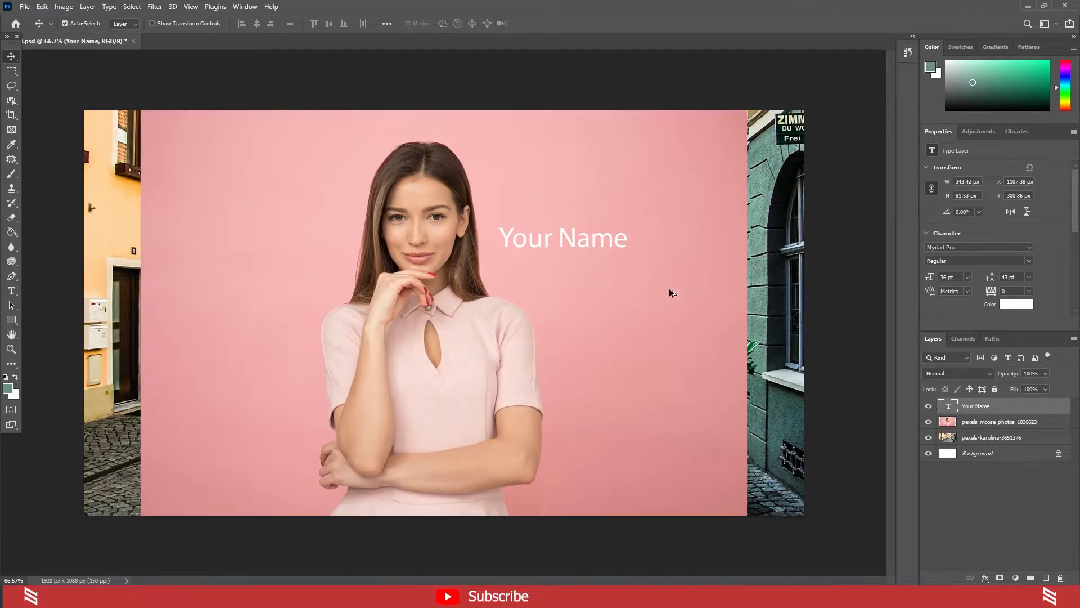
click(928, 406)
click(929, 421)
key(ctrl+0)
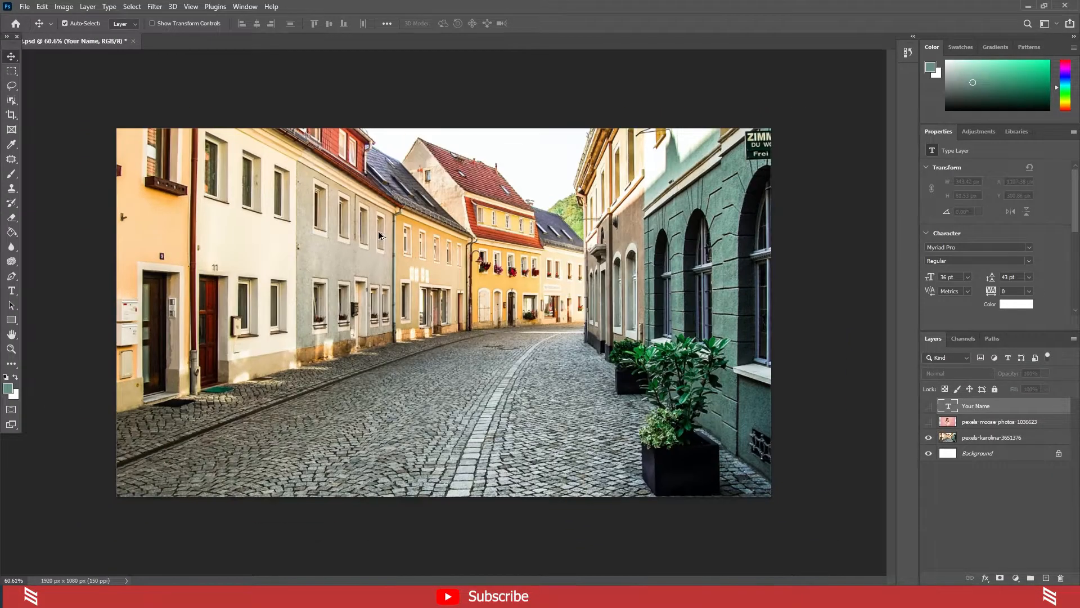
- Review the available shape tools and activate the Rectangle tool
click(11, 320)
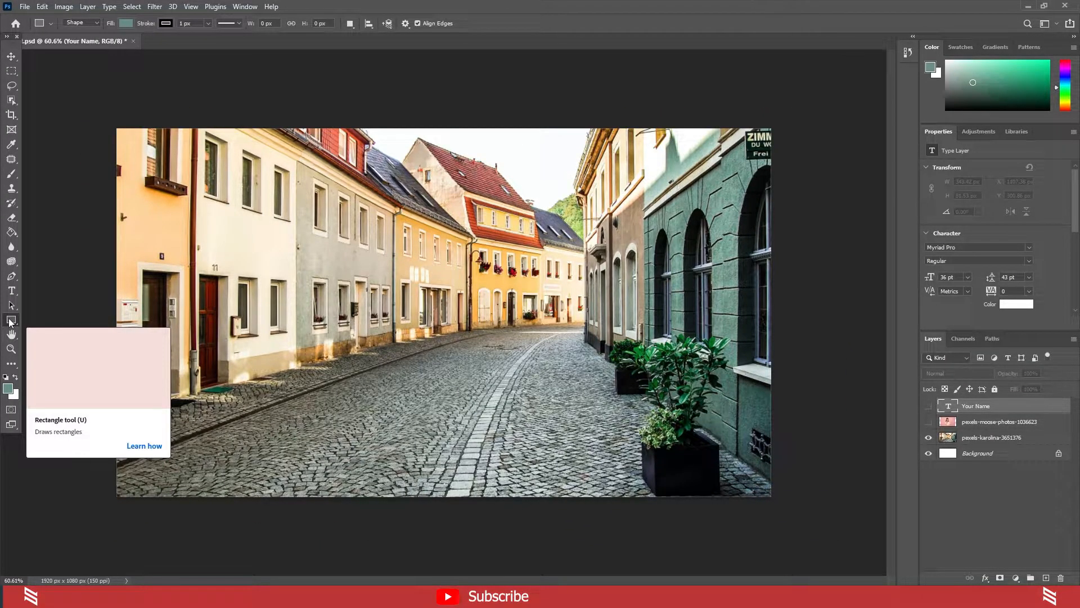
right_click(11, 321)
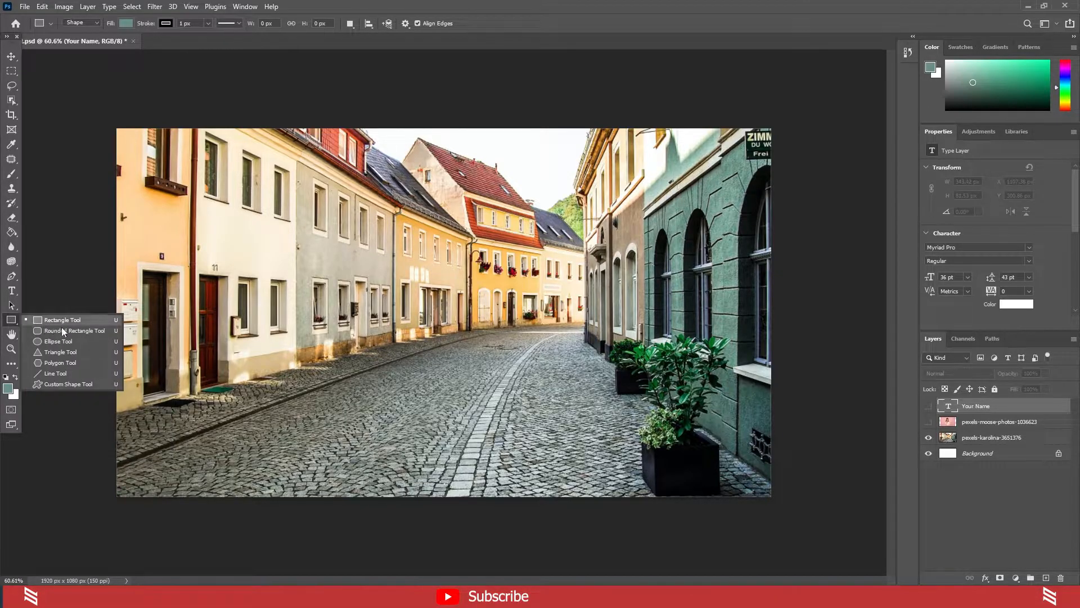
click(14, 318)
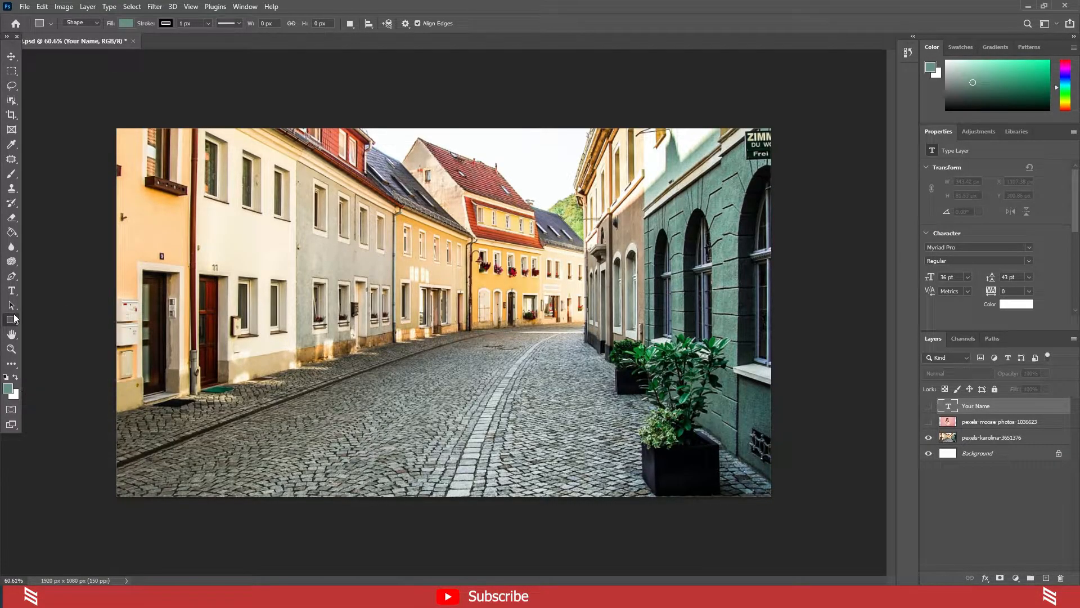
right_click(13, 321)
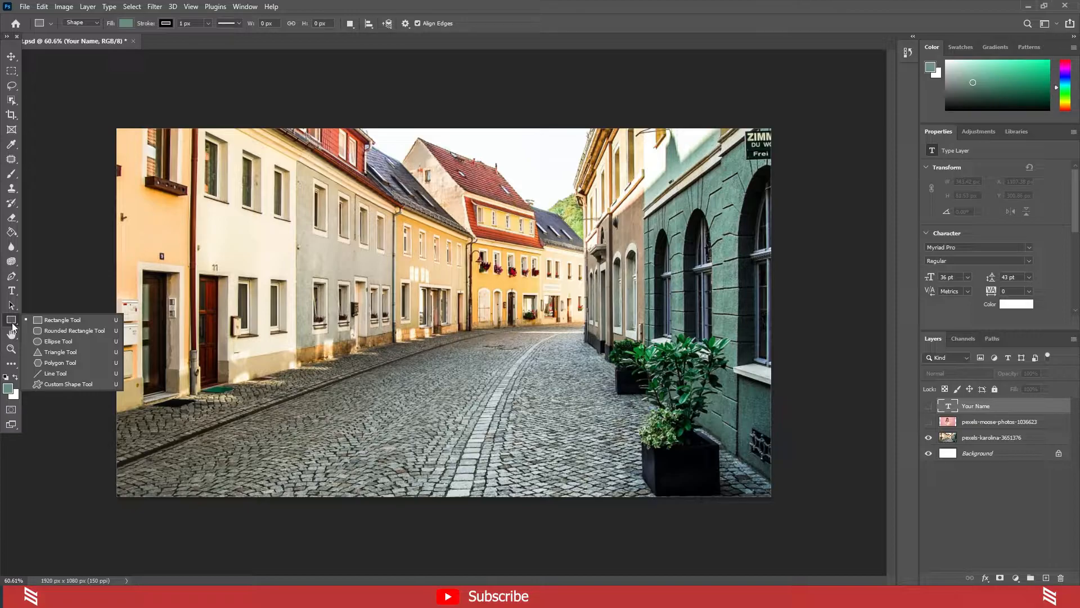
click(12, 322)
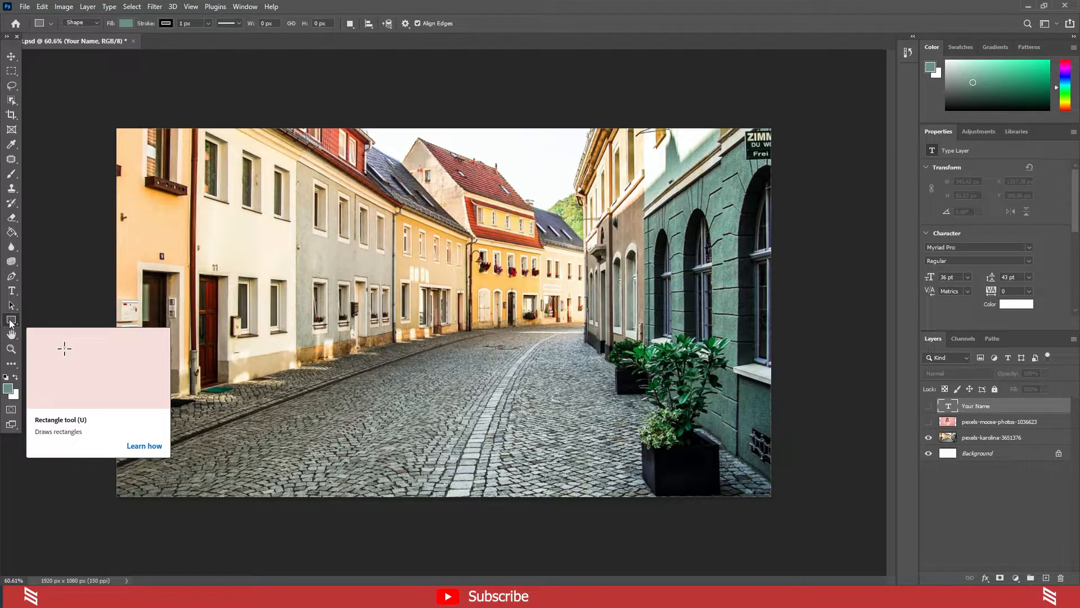
scroll(10, 320, down, 2)
scroll(9, 320, up, 1)
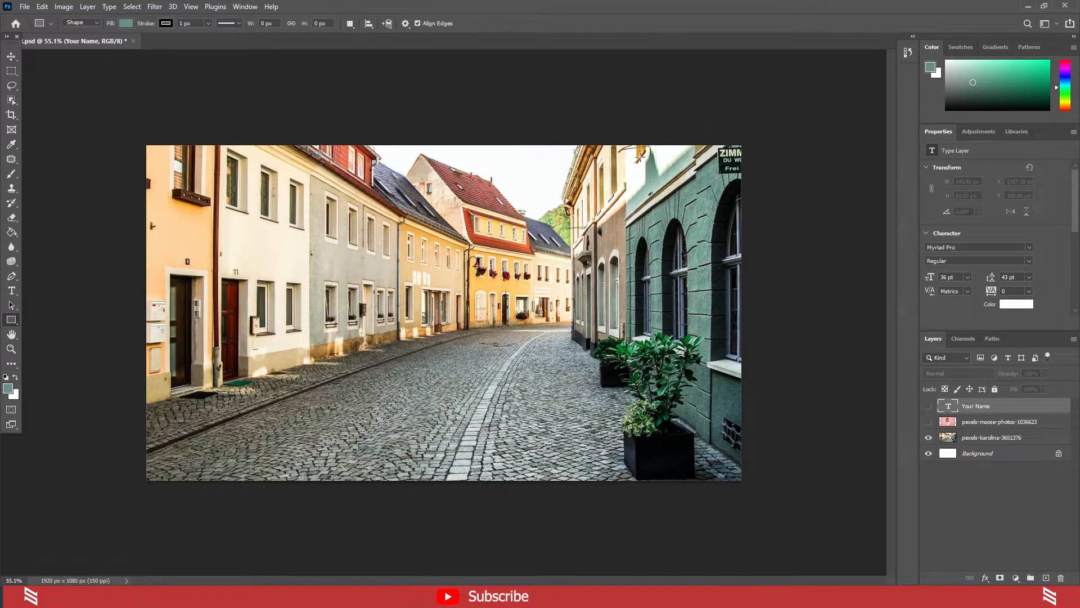
scroll(451, 274, down, 1)
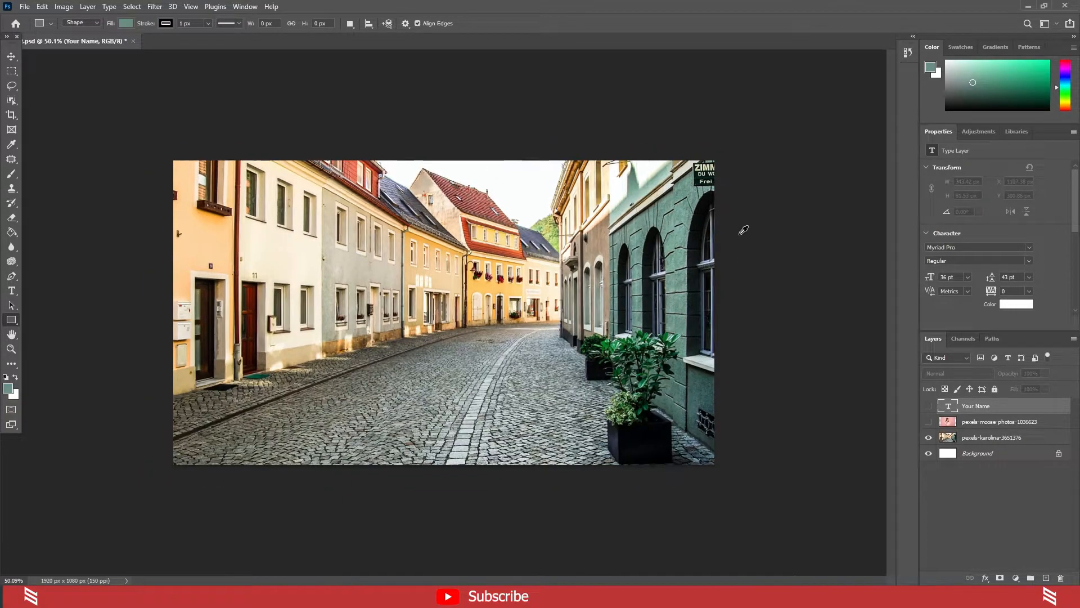
scroll(622, 271, up, 2)
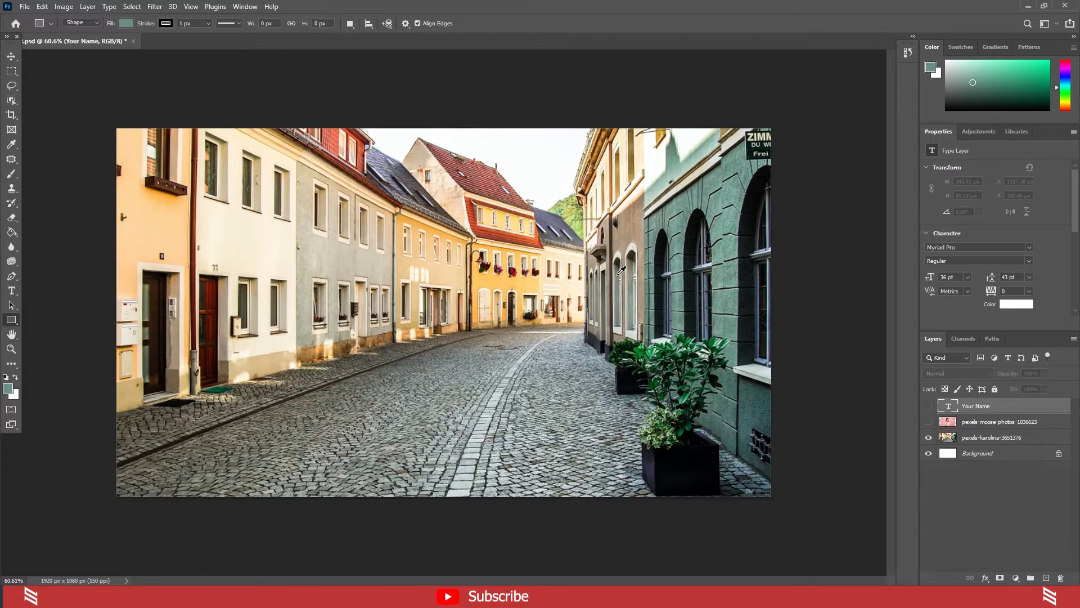
- Draw a green rectangle about 663 × 1216 px above the pexels-karolina-3651376 layer, covering the right part of the street photo
click(979, 438)
scroll(574, 242, down, 2)
scroll(589, 235, up, 2)
scroll(130, 337, down, 2)
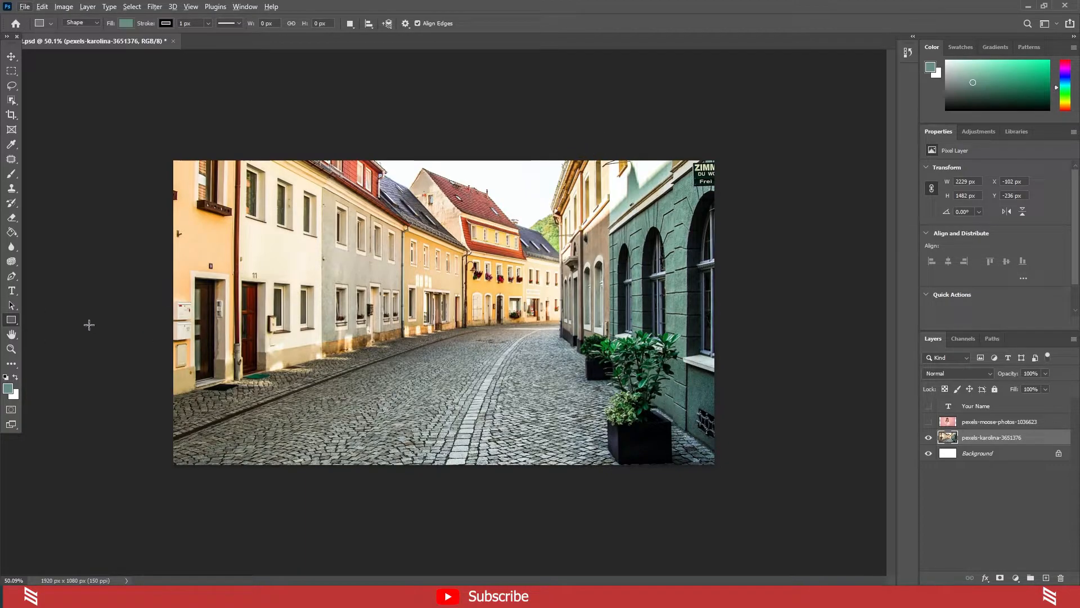
drag(544, 145, 727, 491)
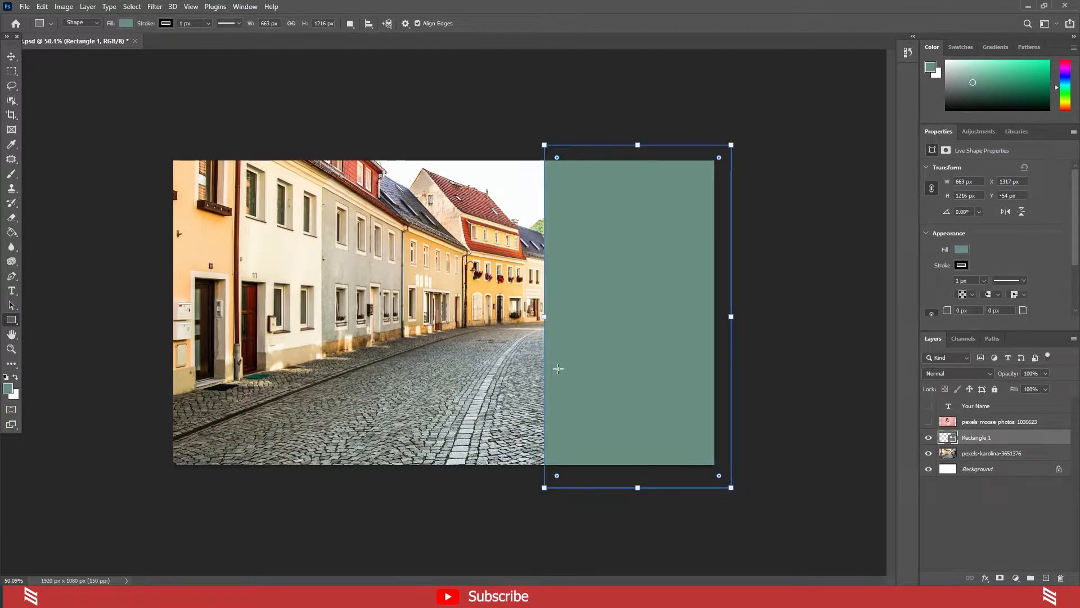
click(12, 57)
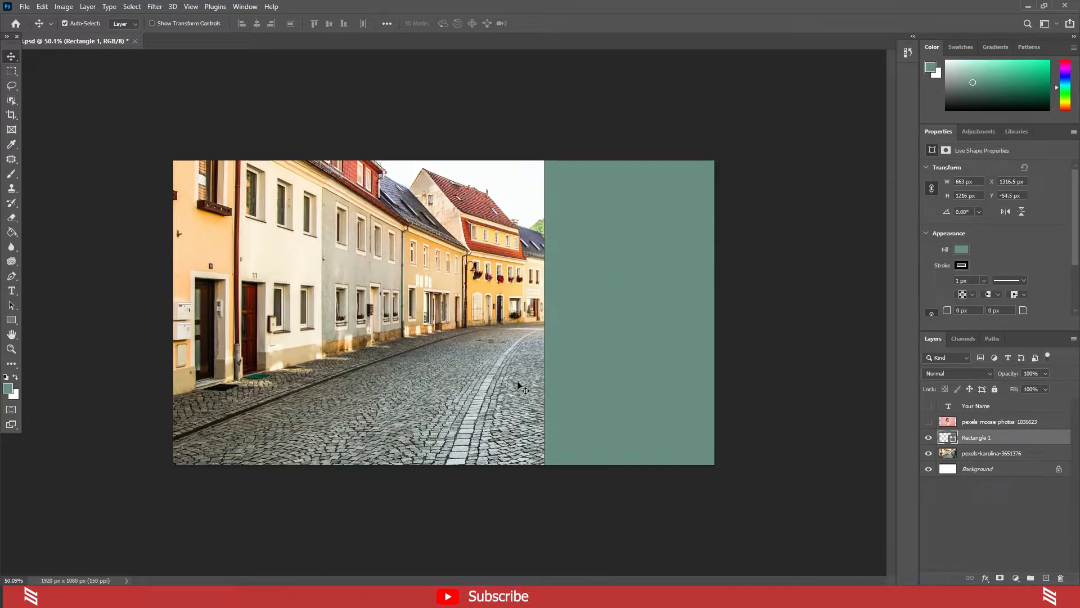
- Examine the green rectangle's edge up close together with its fill and stroke settings
scroll(526, 388, up, 3)
scroll(529, 371, down, 1)
scroll(537, 368, down, 1)
scroll(584, 345, up, 3)
scroll(591, 396, up, 3)
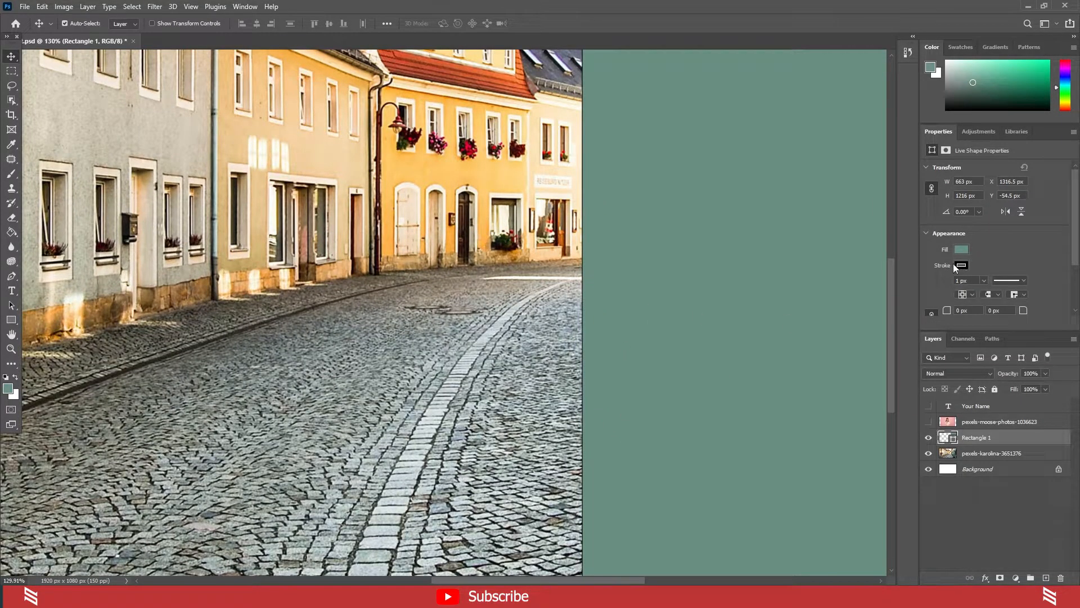
drag(978, 291, 974, 292)
scroll(626, 388, down, 2)
scroll(626, 388, down, 3)
- Try drawing two ellipses over the street photo with the Ellipse tool, undoing each one
click(358, 326)
click(11, 320)
click(61, 319)
click(11, 320)
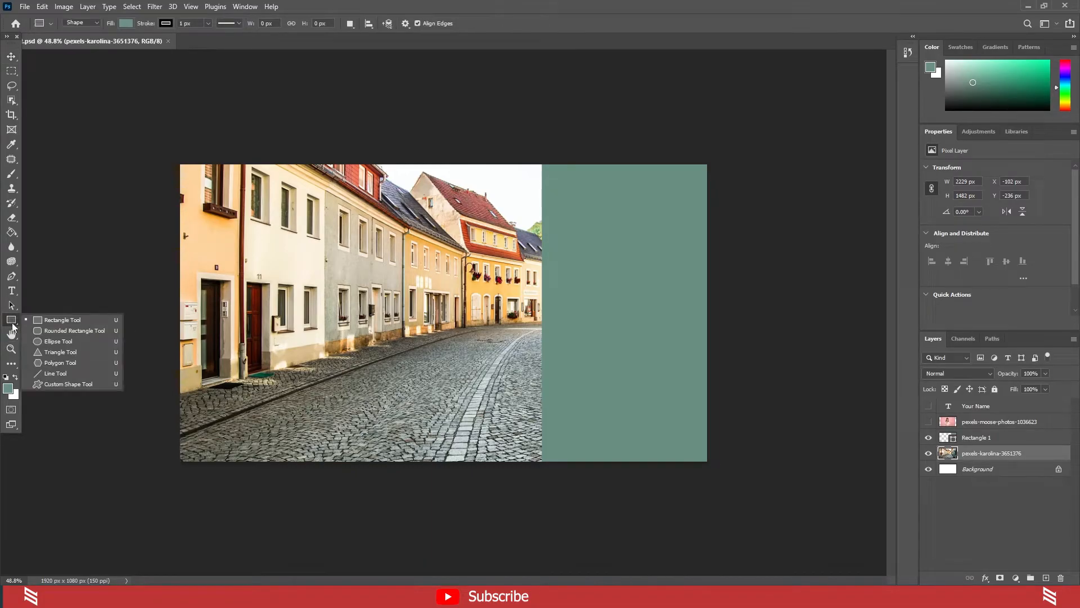
click(73, 342)
scroll(443, 311, up, 1)
drag(270, 241, 411, 381)
key(ctrl+z)
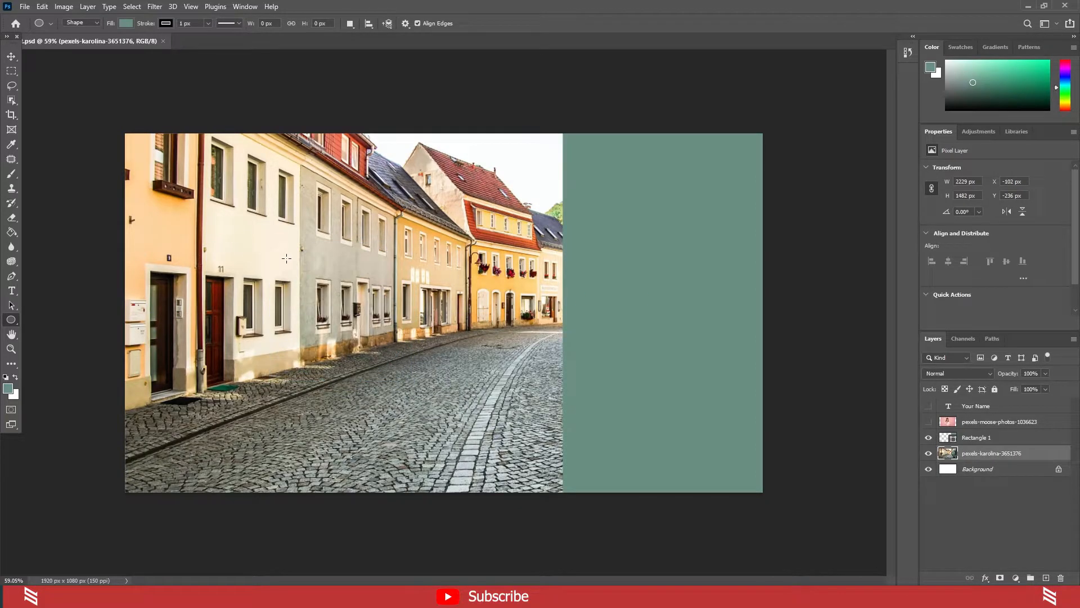
drag(240, 232, 465, 411)
key(ctrl+z)
- Try drawing a triangle over the street photo with the Triangle tool and undo it
right_click(12, 320)
click(55, 351)
drag(261, 241, 447, 419)
key(ctrl+z)
- Try drawing a line across the building fronts with the Line tool and undo it
right_click(11, 320)
click(62, 373)
drag(236, 248, 381, 271)
key(ctrl+z)
- Browse the shape collections of the Custom Shape tool and choose the first shape in the Flowers group
right_click(15, 316)
click(67, 386)
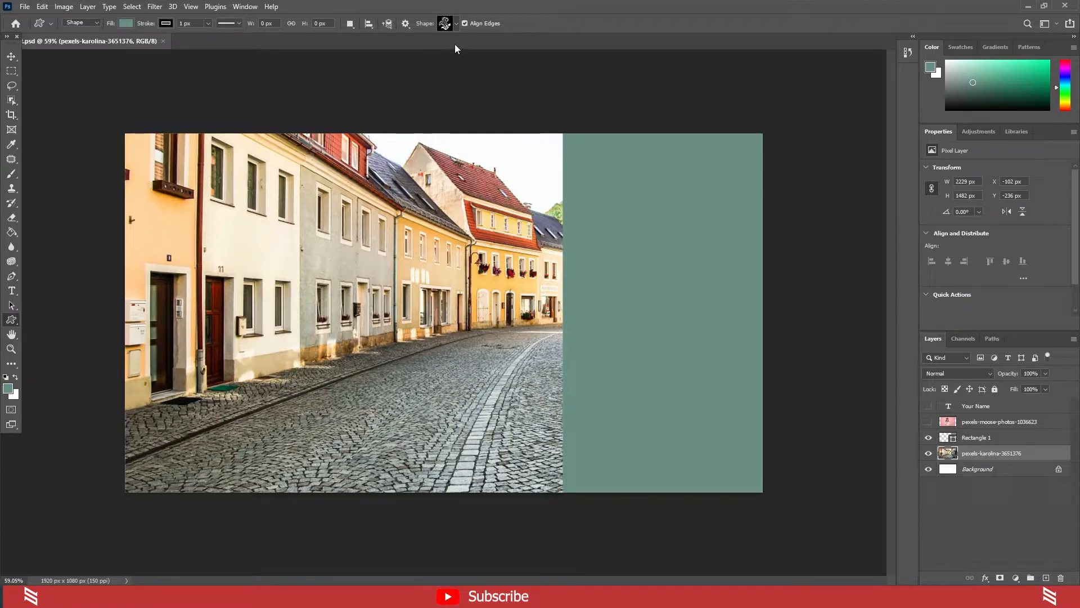
click(448, 24)
click(414, 80)
scroll(423, 83, up, 2)
click(388, 47)
click(388, 47)
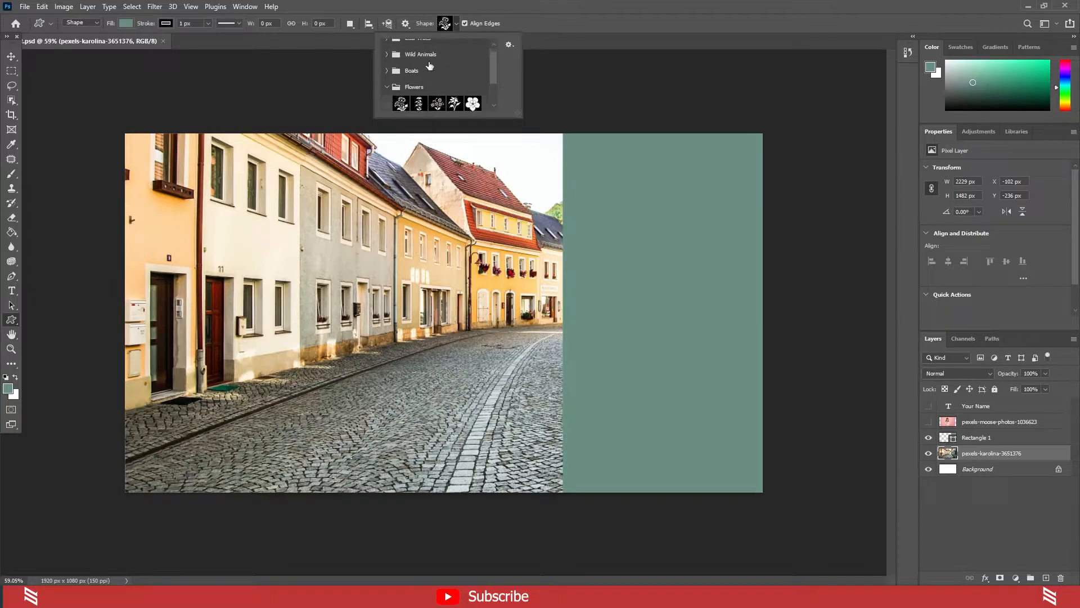
scroll(419, 79, down, 1)
scroll(442, 76, down, 1)
scroll(459, 81, down, 1)
click(401, 76)
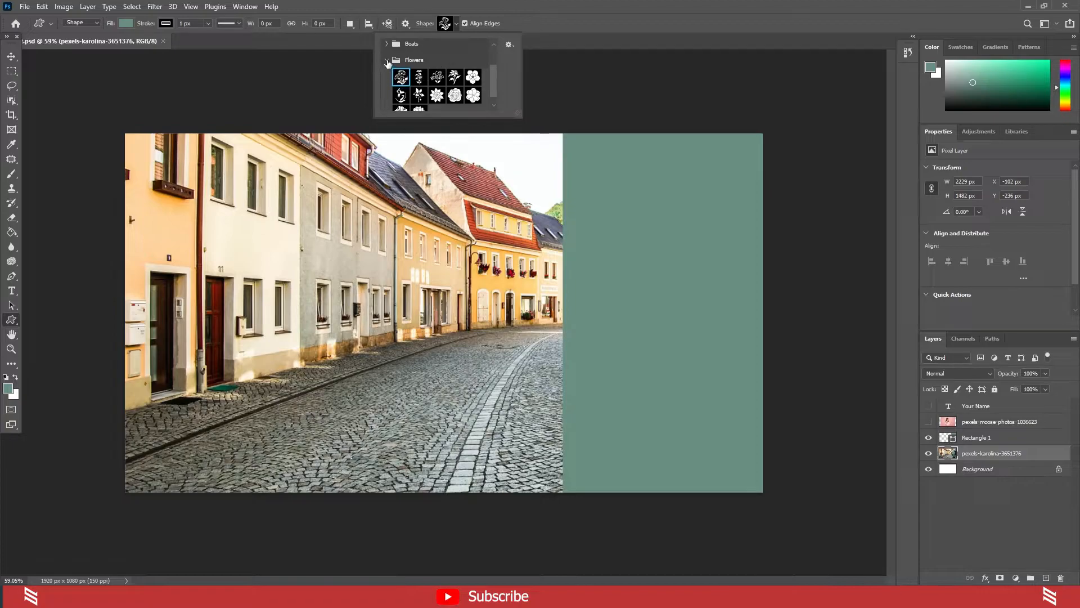
- Draw the chosen flower custom shape, about 157 by 130 px, on the white house front of the street photo
drag(238, 234, 291, 273)
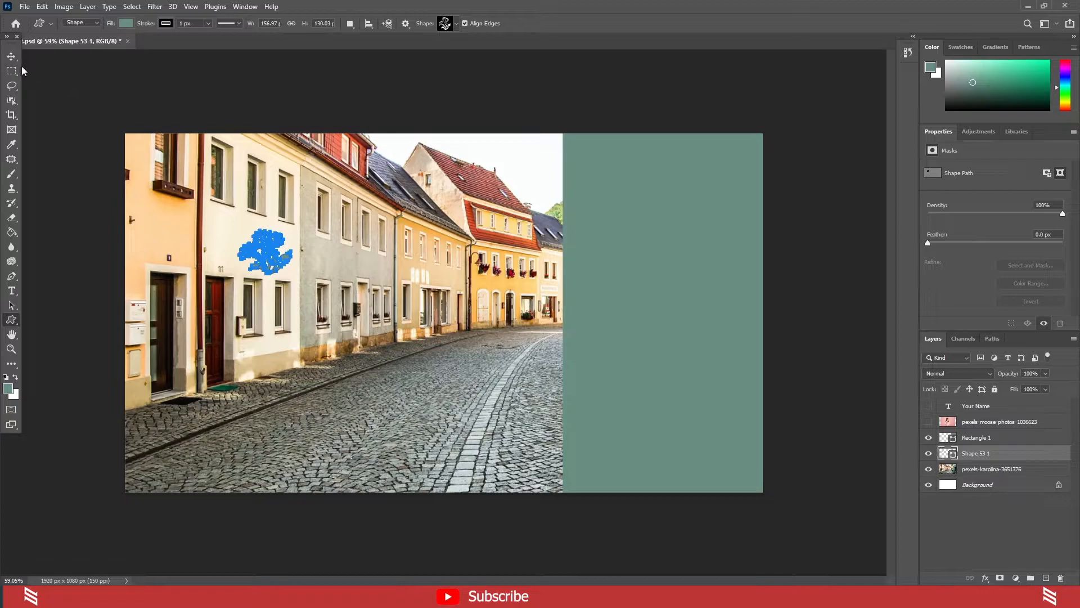
key(v)
scroll(268, 301, up, 4)
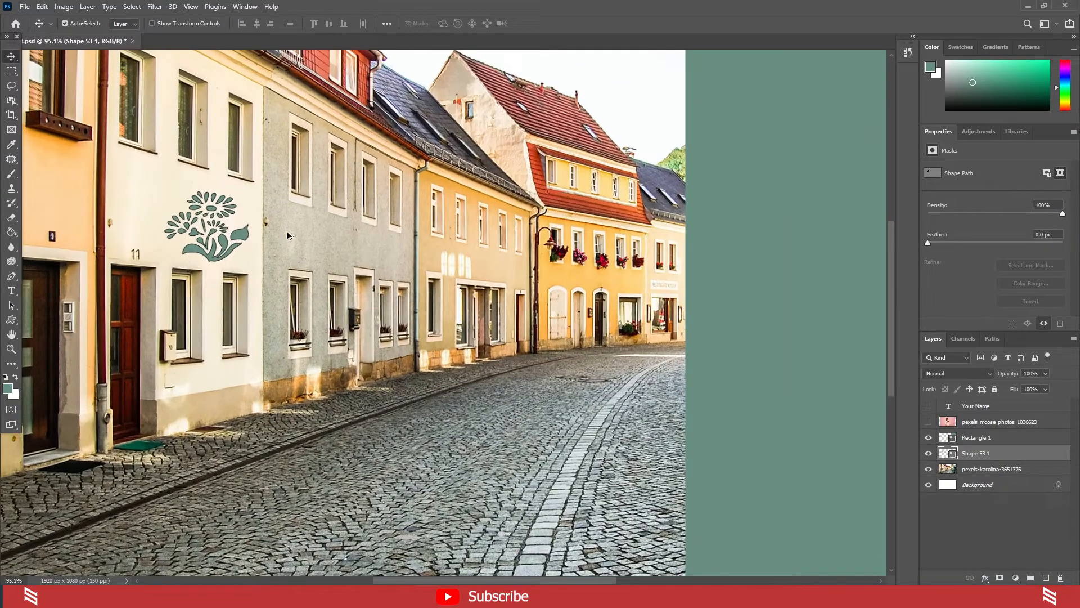
scroll(207, 253, down, 3)
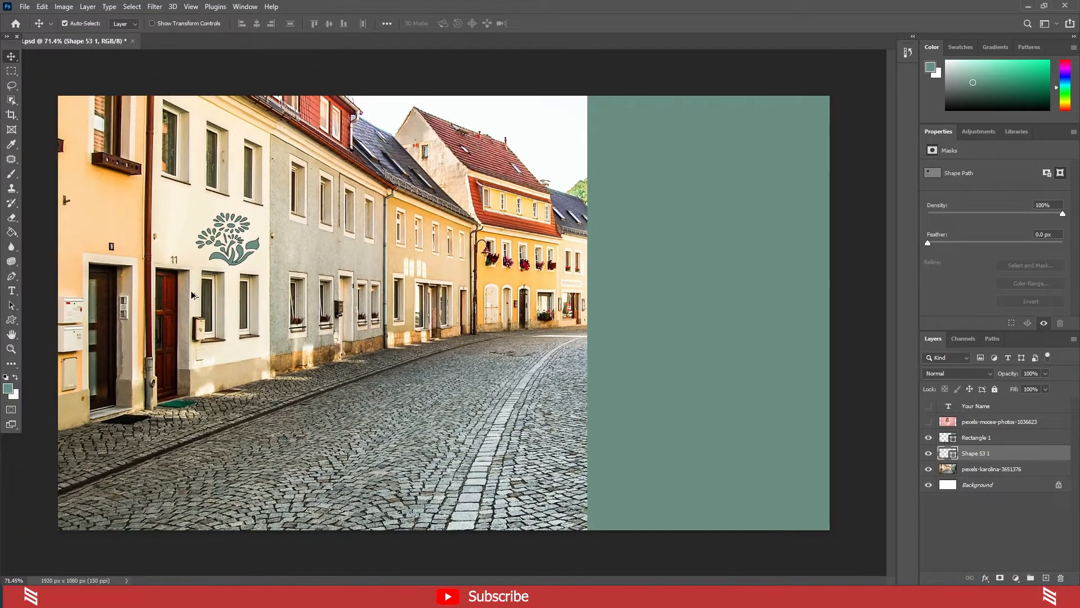
scroll(201, 262, up, 2)
scroll(186, 294, up, 1)
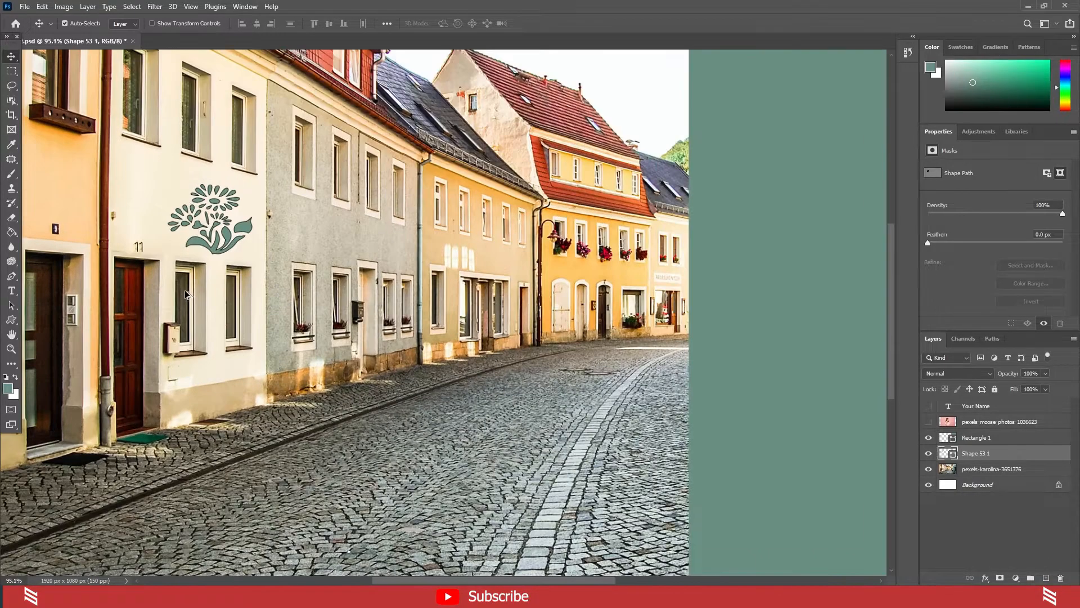
scroll(207, 289, down, 3)
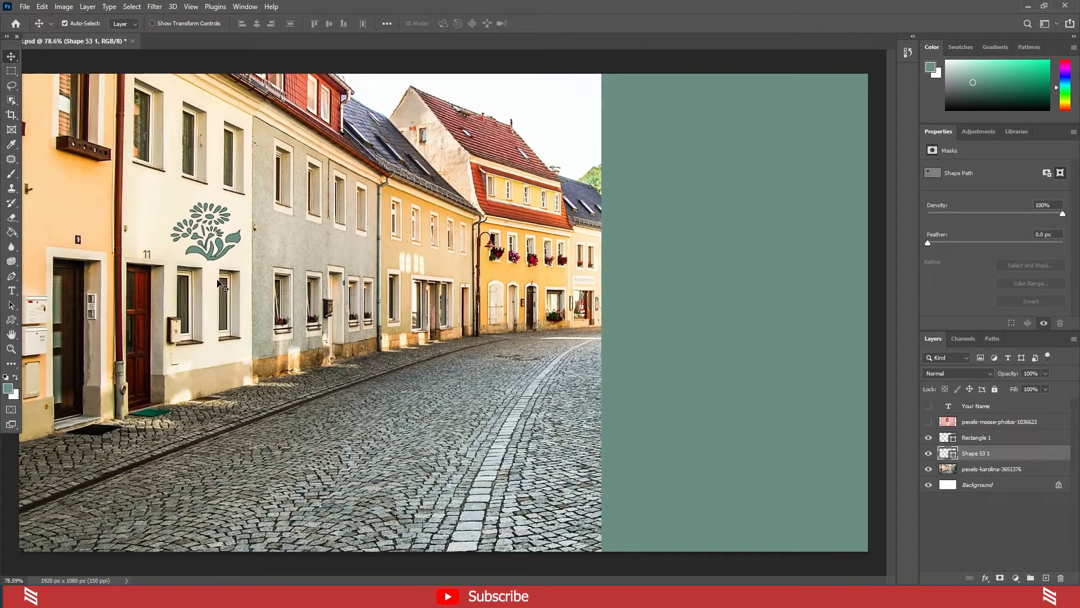
- Select the flower shape on the white house front and delete its layer
click(207, 234)
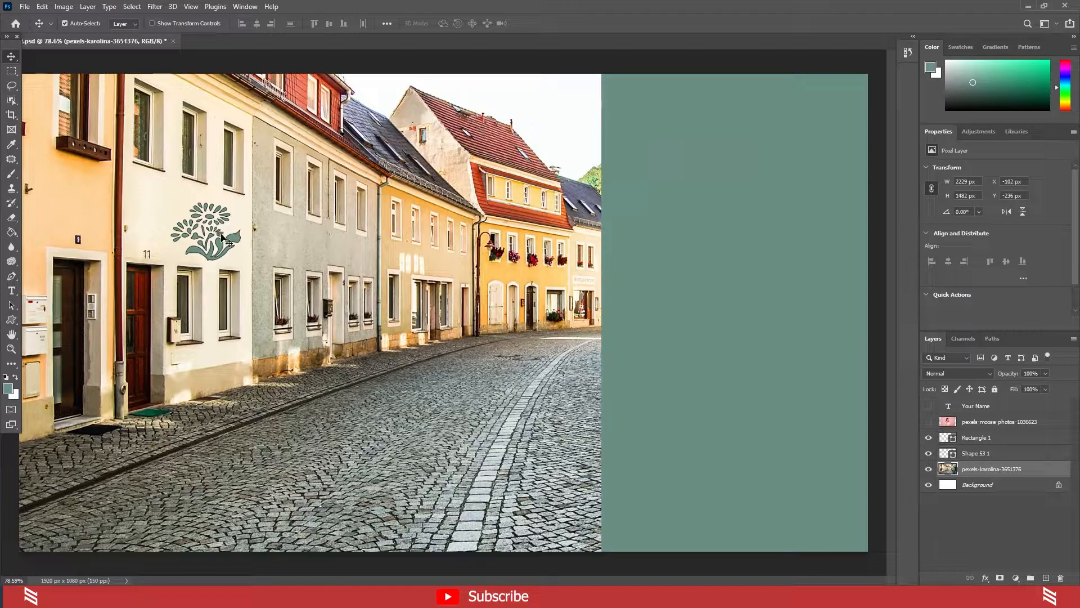
click(237, 240)
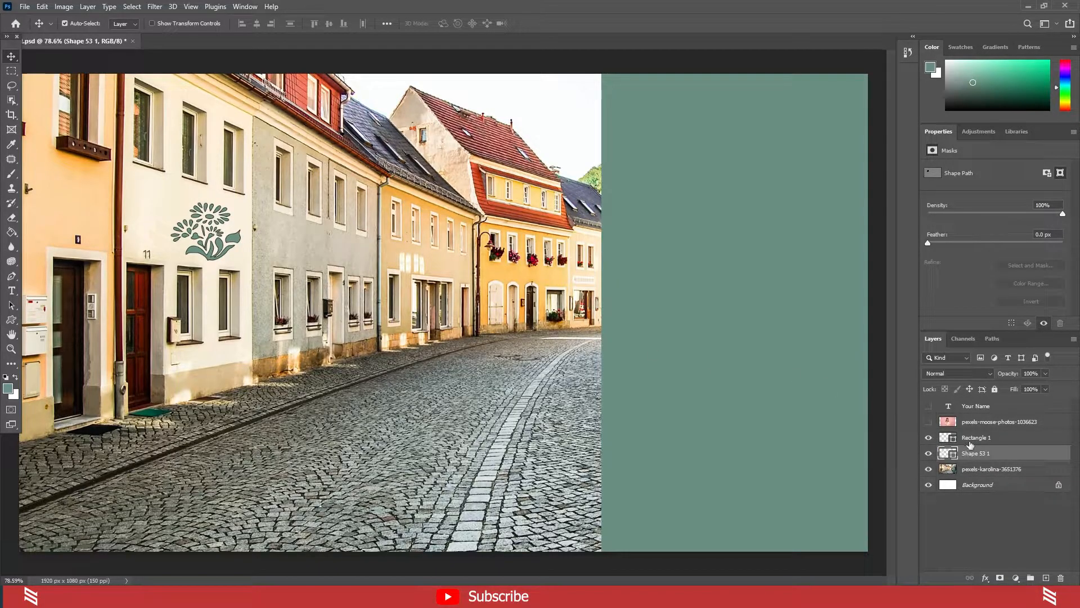
scroll(187, 272, down, 1)
scroll(186, 273, up, 1)
scroll(222, 245, down, 1)
scroll(239, 260, up, 1)
scroll(238, 263, up, 3)
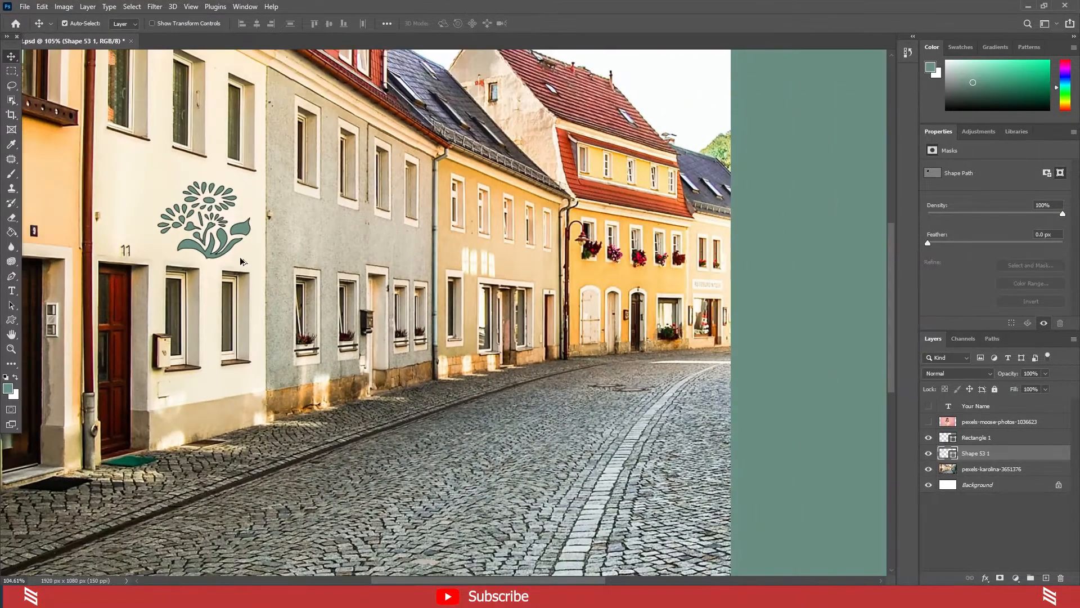
scroll(296, 254, down, 2)
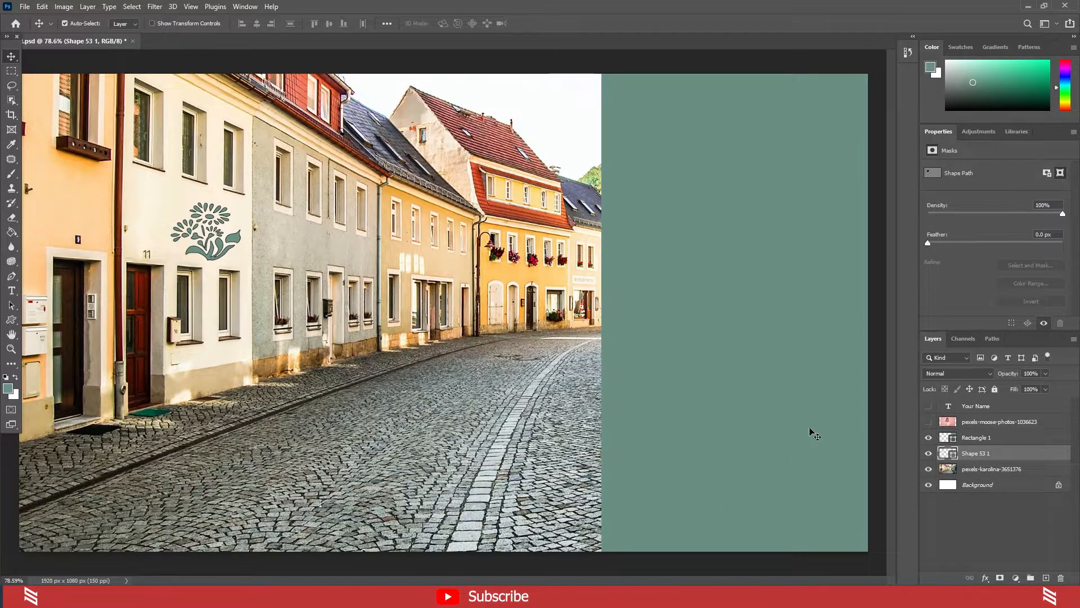
key(Delete)
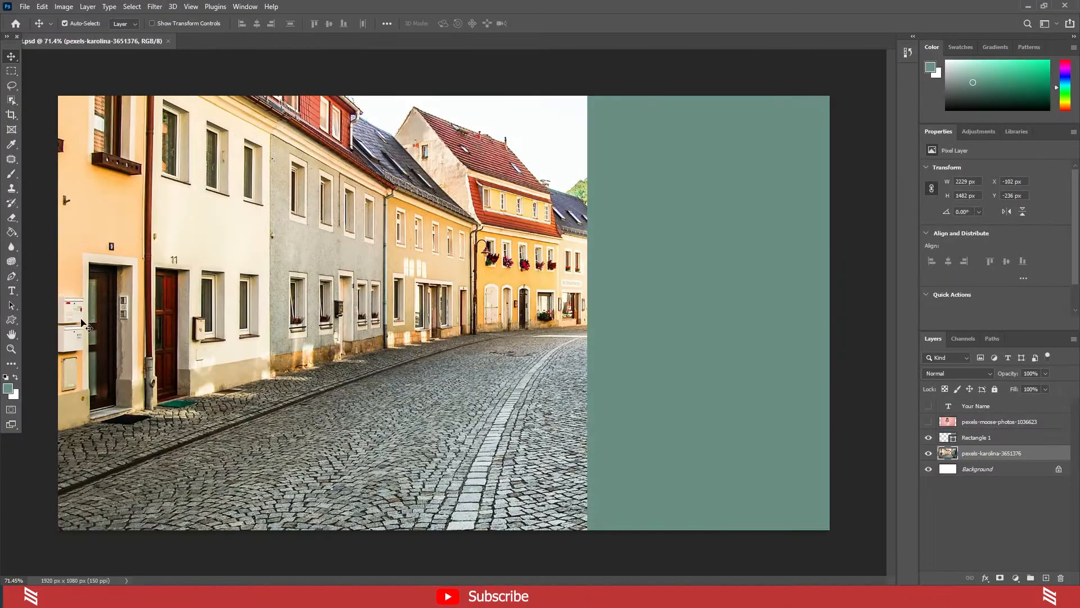
- Examine the house fronts up close by panning across the magnified street photo with the Hand tool
click(19, 335)
scroll(255, 322, up, 5)
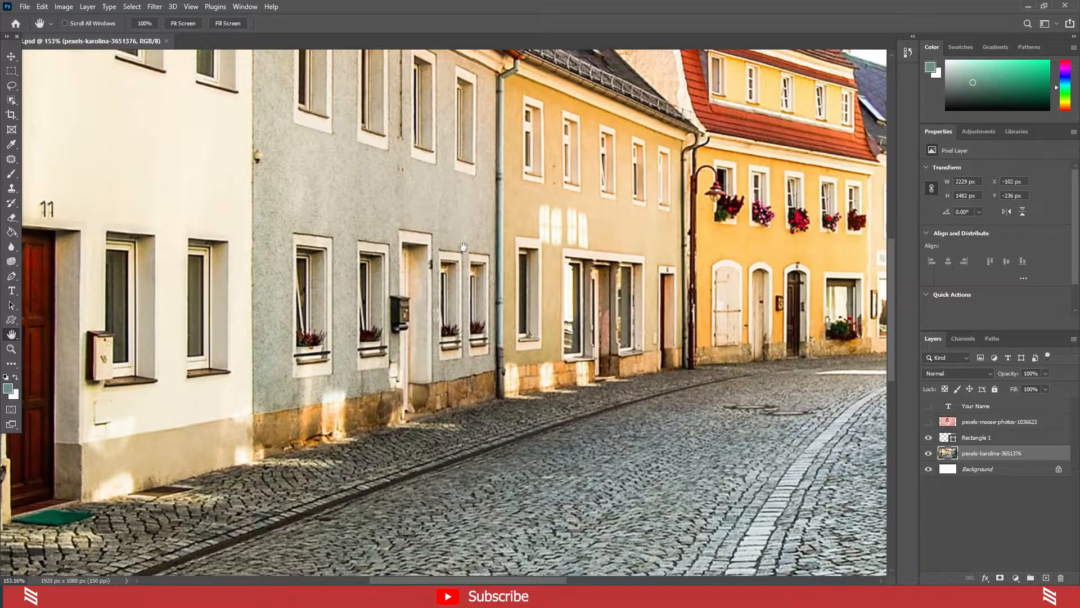
drag(463, 247, 494, 255)
drag(569, 240, 719, 243)
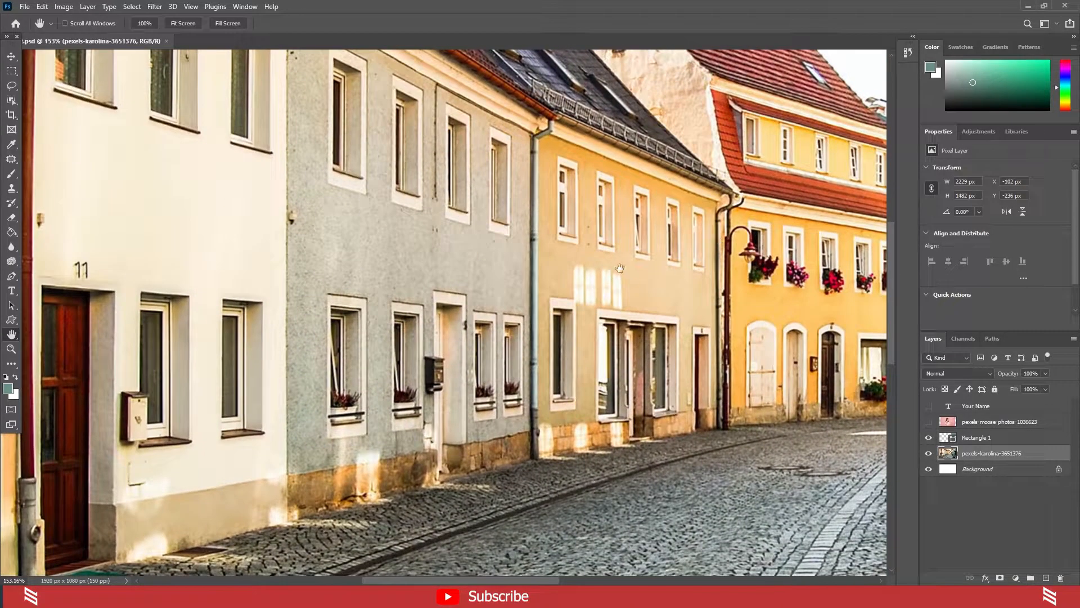
scroll(552, 257, down, 3)
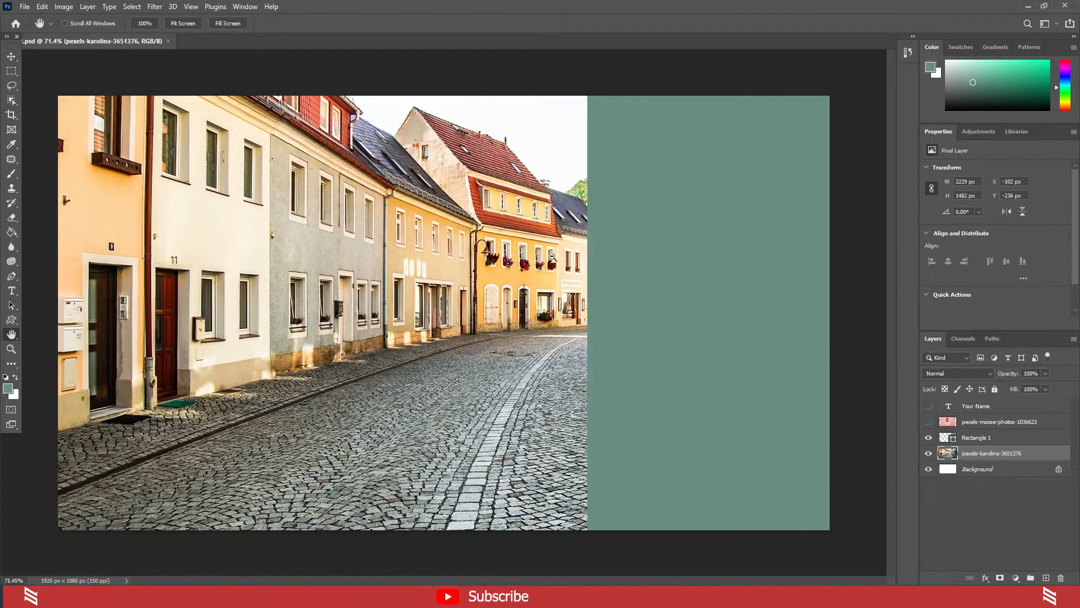
scroll(425, 293, up, 1)
scroll(424, 292, down, 1)
scroll(365, 325, up, 1)
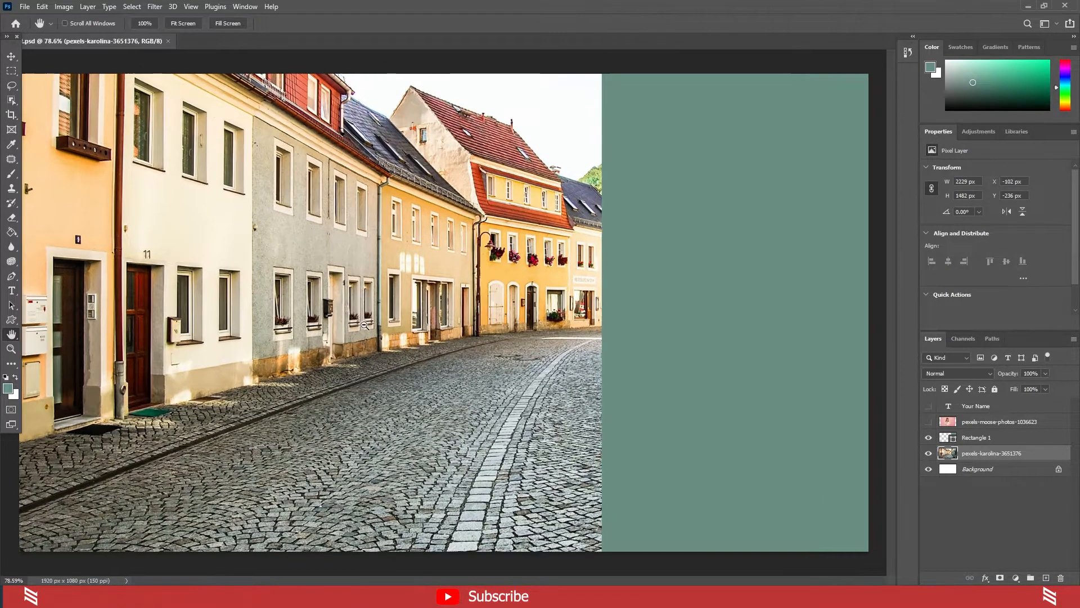
key(v)
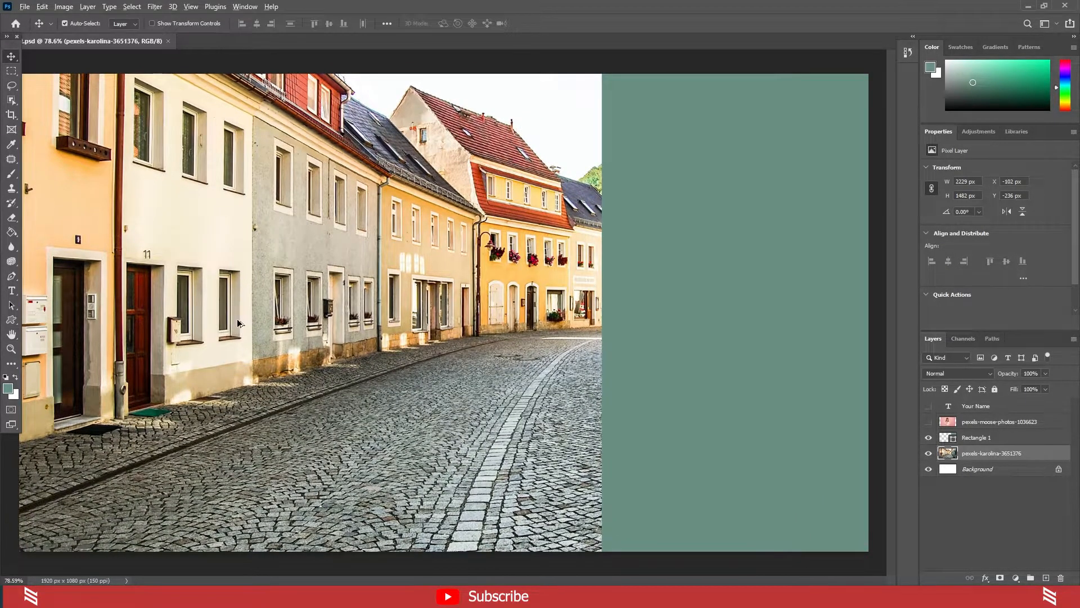
scroll(209, 332, down, 1)
scroll(209, 332, up, 1)
scroll(208, 332, down, 1)
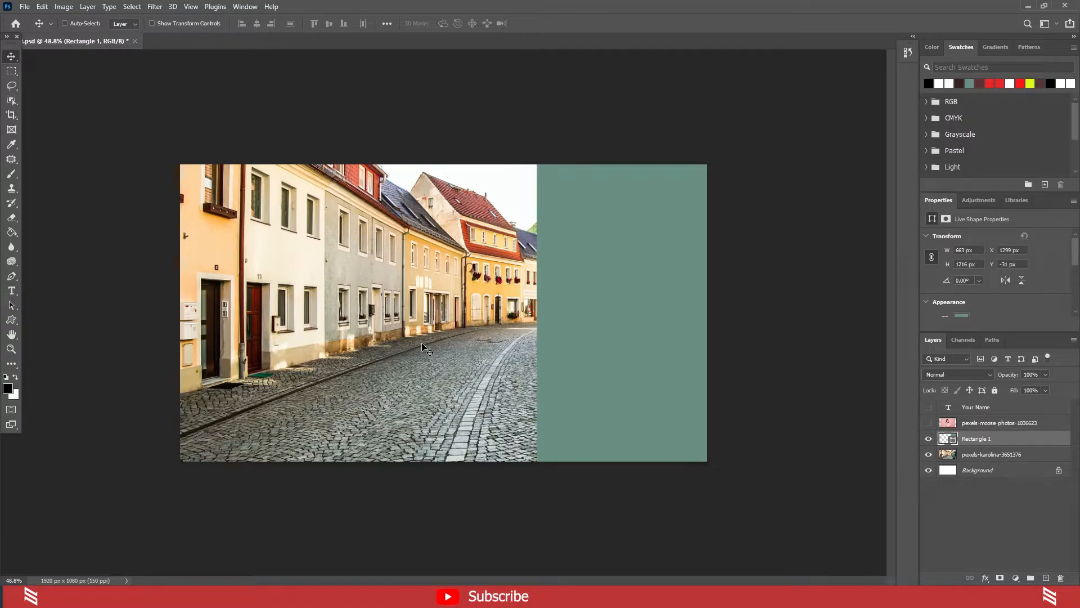
- Move the Rectangle 1 layer below the street photo layer and bring it back above the photo
click(985, 455)
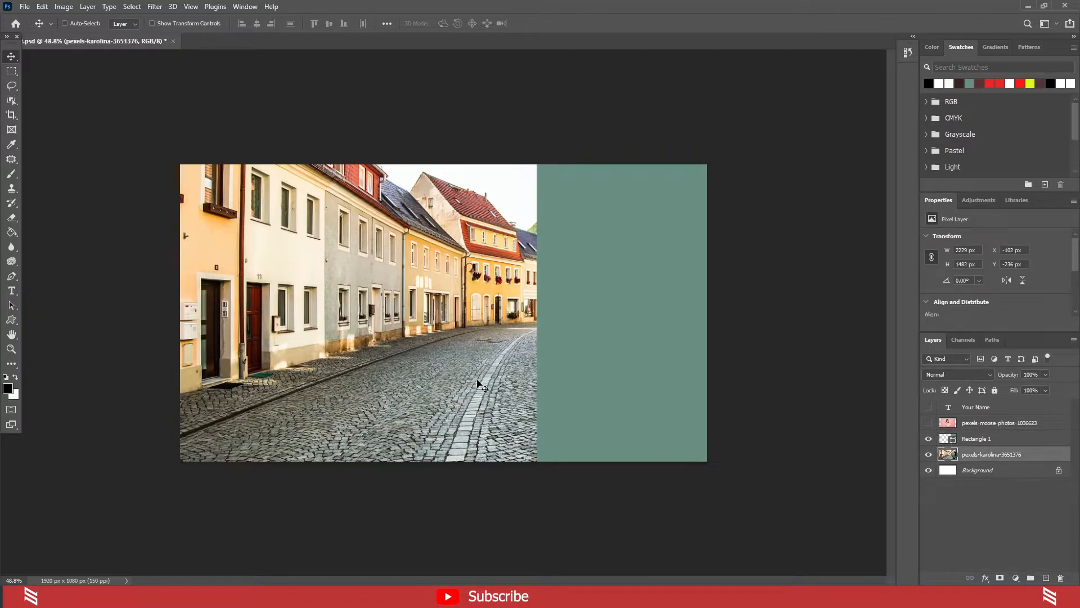
click(997, 440)
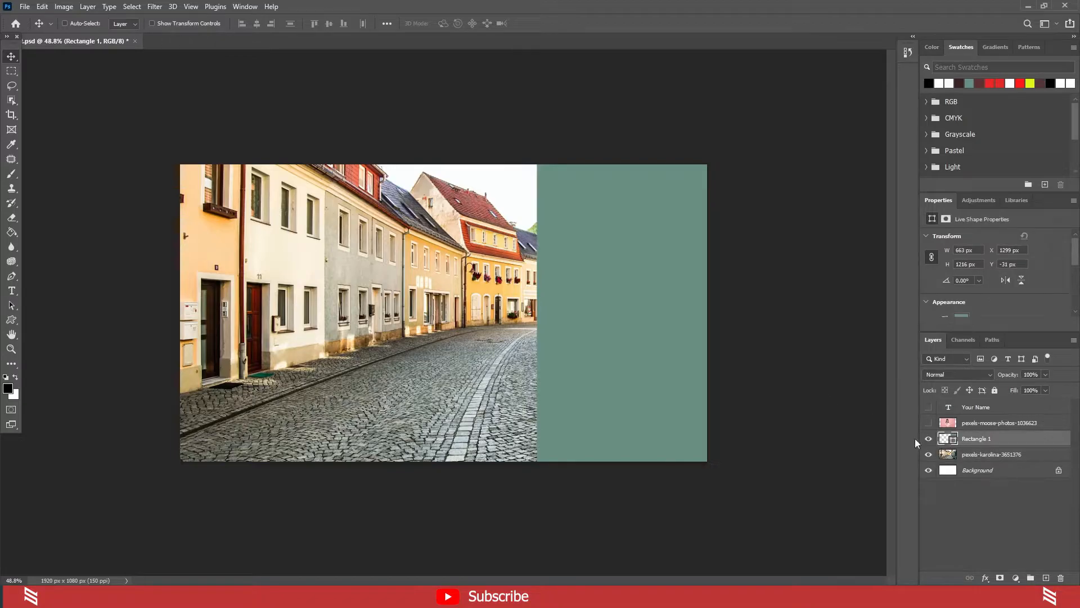
drag(989, 439, 987, 465)
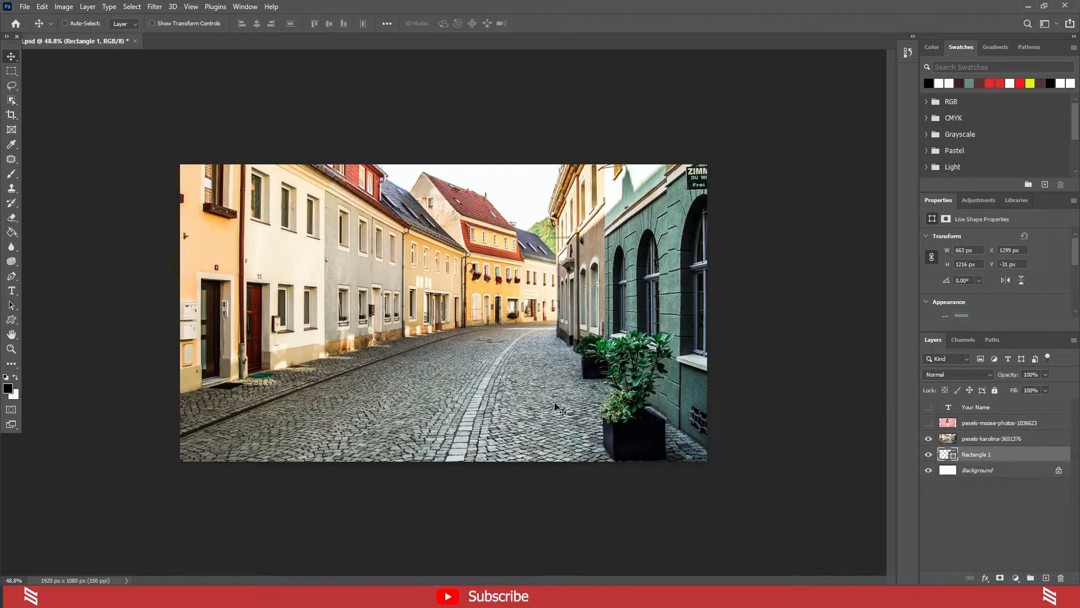
drag(992, 460, 992, 438)
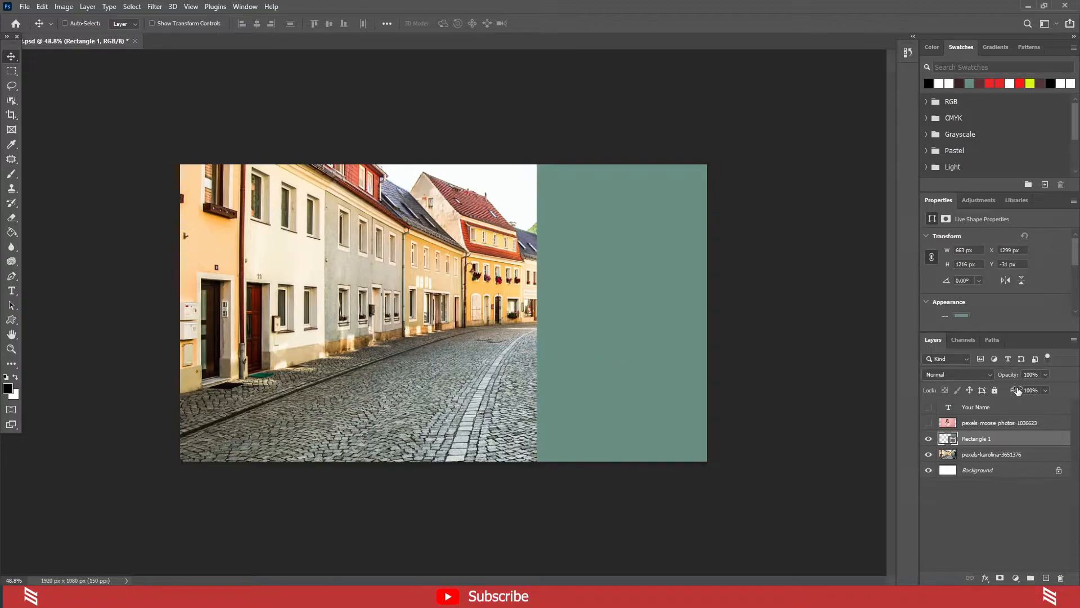
- Try lowering the Rectangle 1 layer's opacity to about 53% and restore it to 100%
click(1045, 375)
drag(1046, 388, 1022, 391)
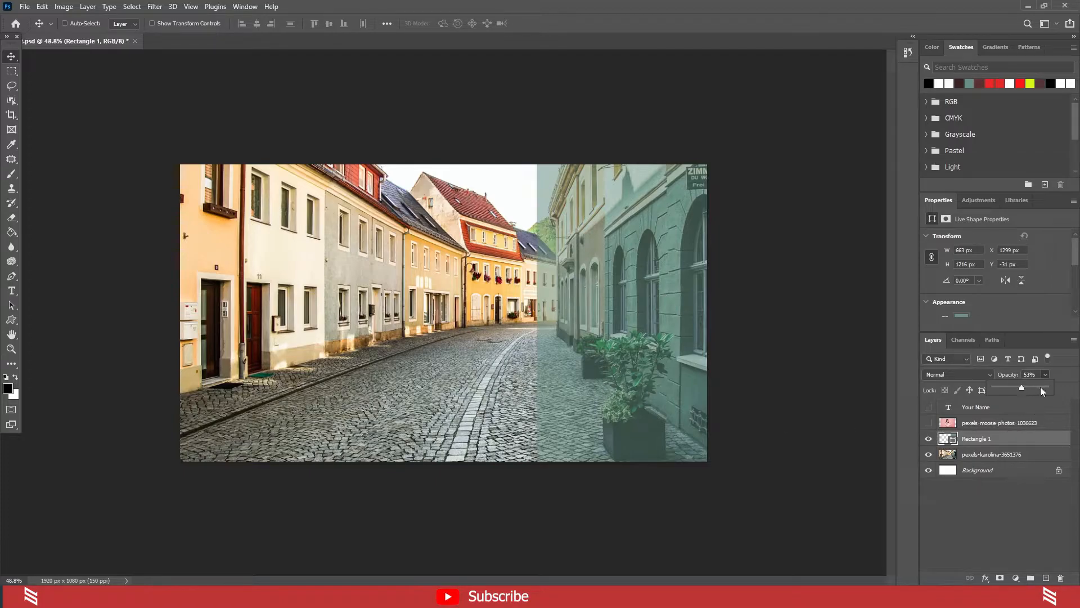
drag(1016, 392, 1059, 389)
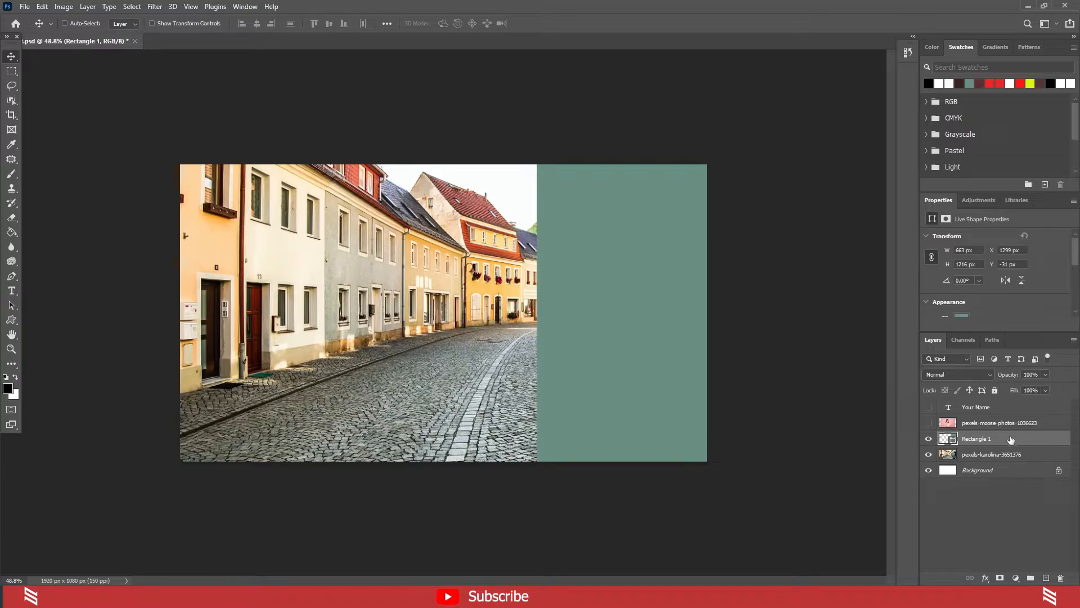
- Draw a rose custom shape about 280 by 277 px on the green rectangle and fill it with white
click(14, 319)
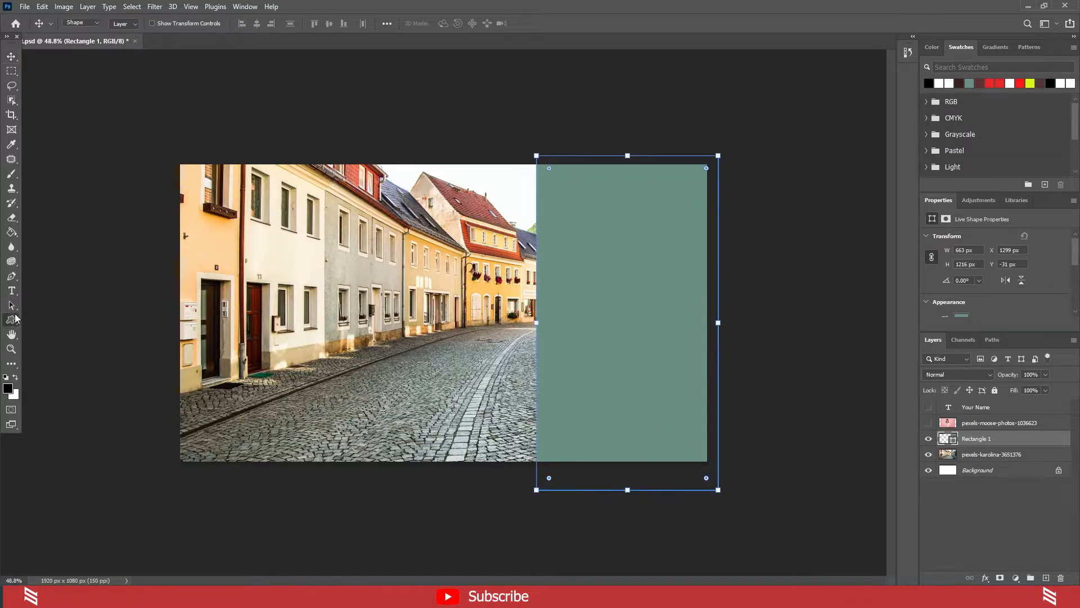
drag(585, 245, 664, 355)
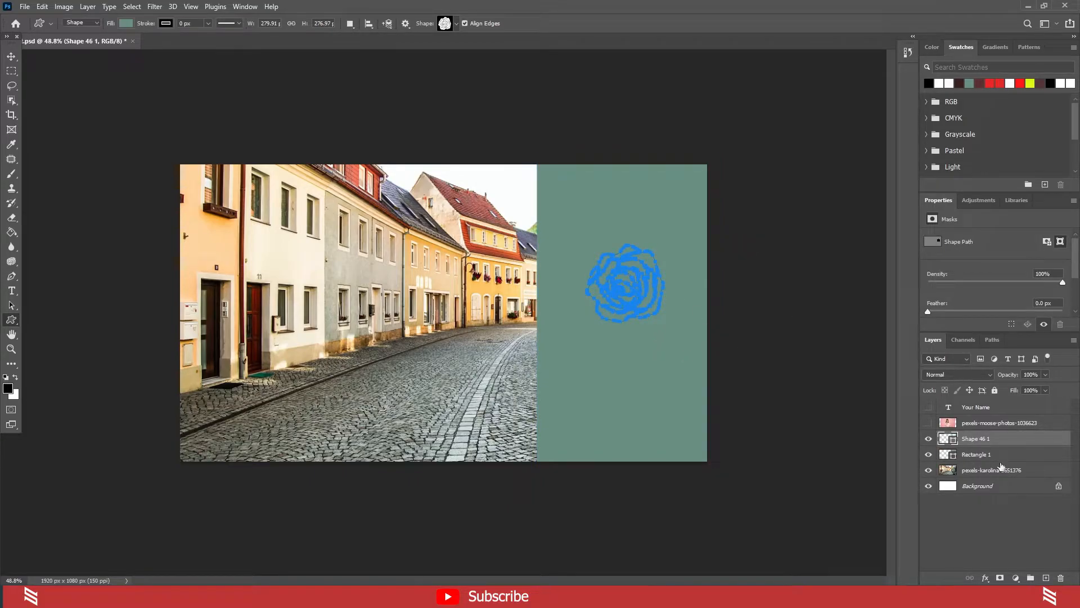
click(945, 83)
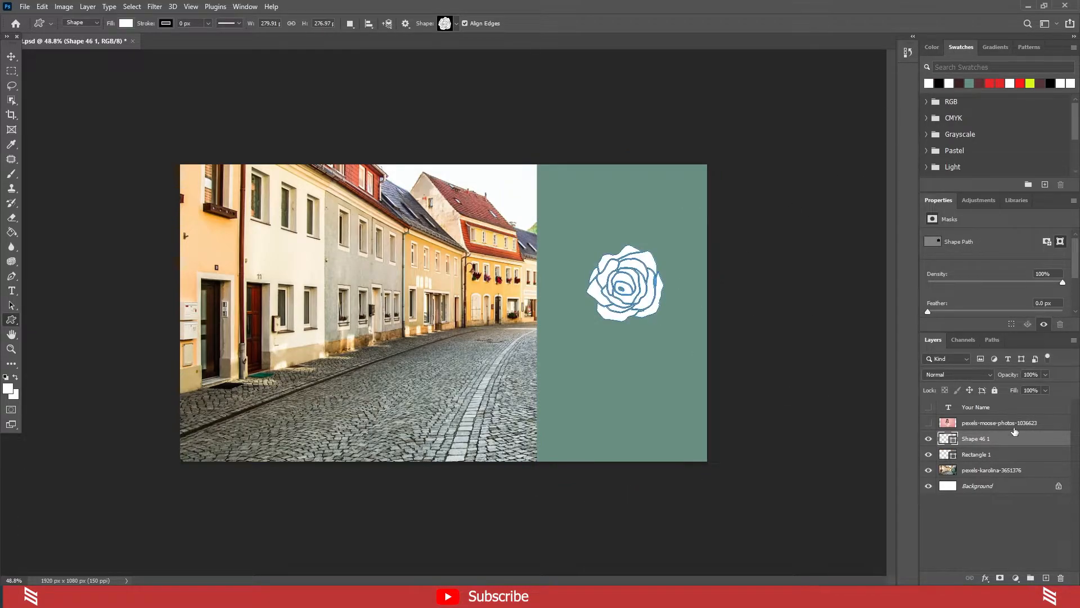
click(246, 6)
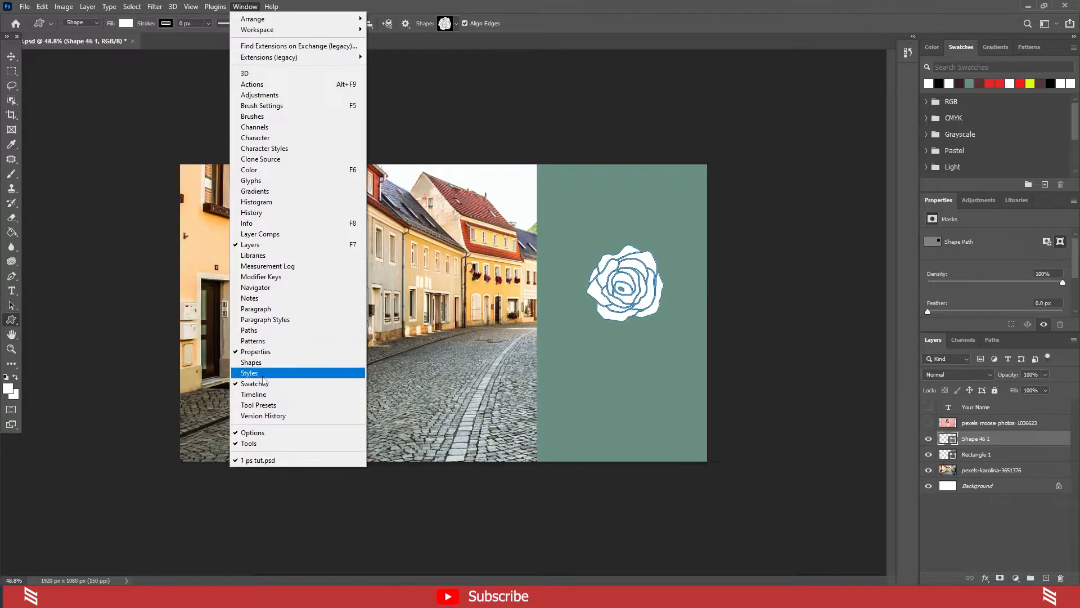
click(249, 6)
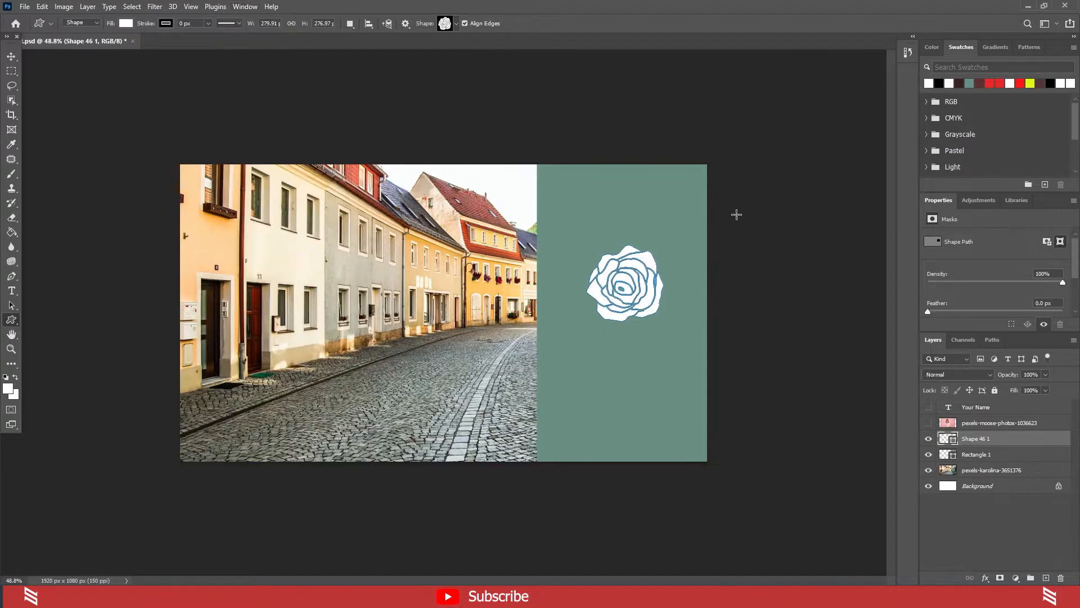
- Group the rose shape and Rectangle 1 layers and move the group about 42 px left and 6 px up
click(977, 455)
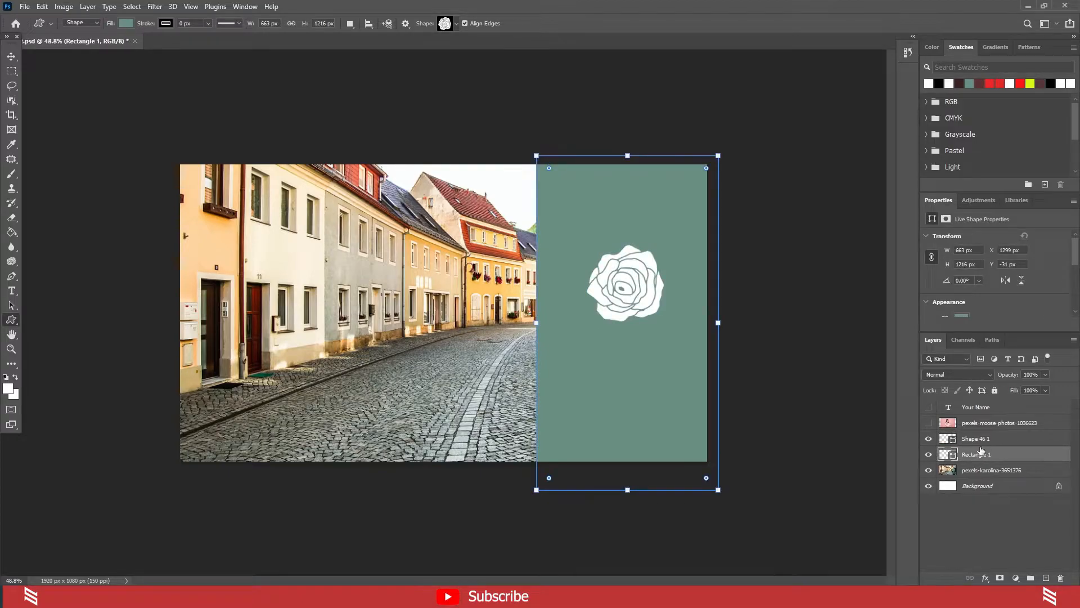
shift+click(981, 443)
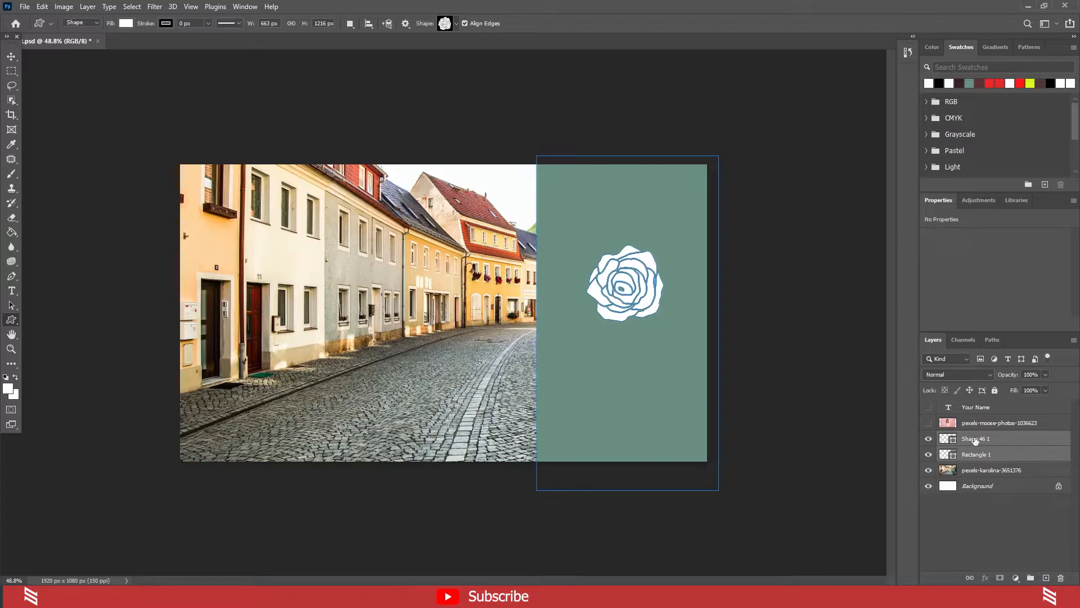
click(1030, 578)
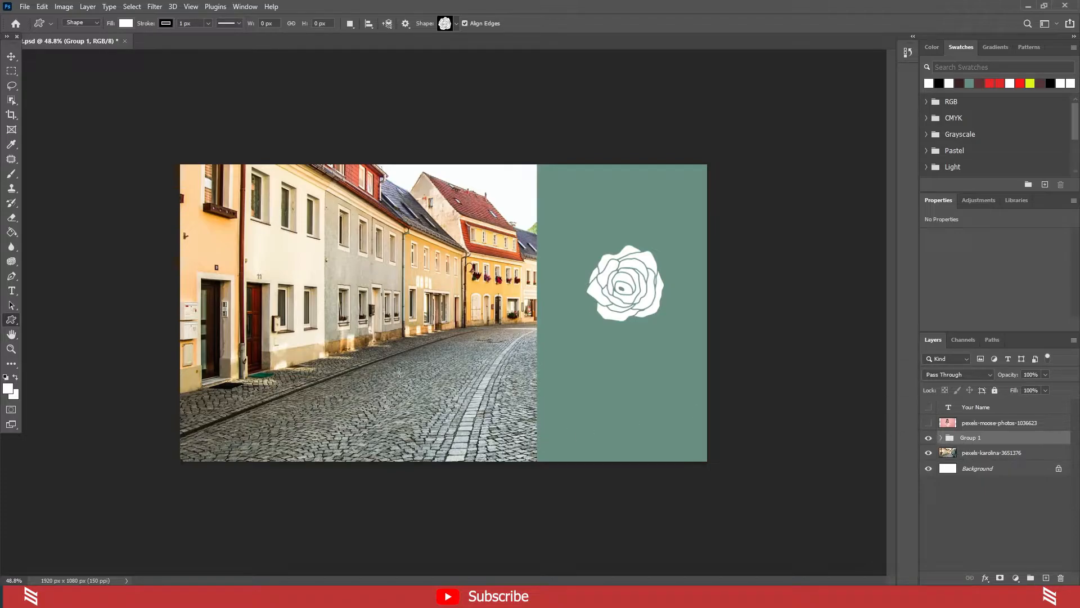
click(12, 58)
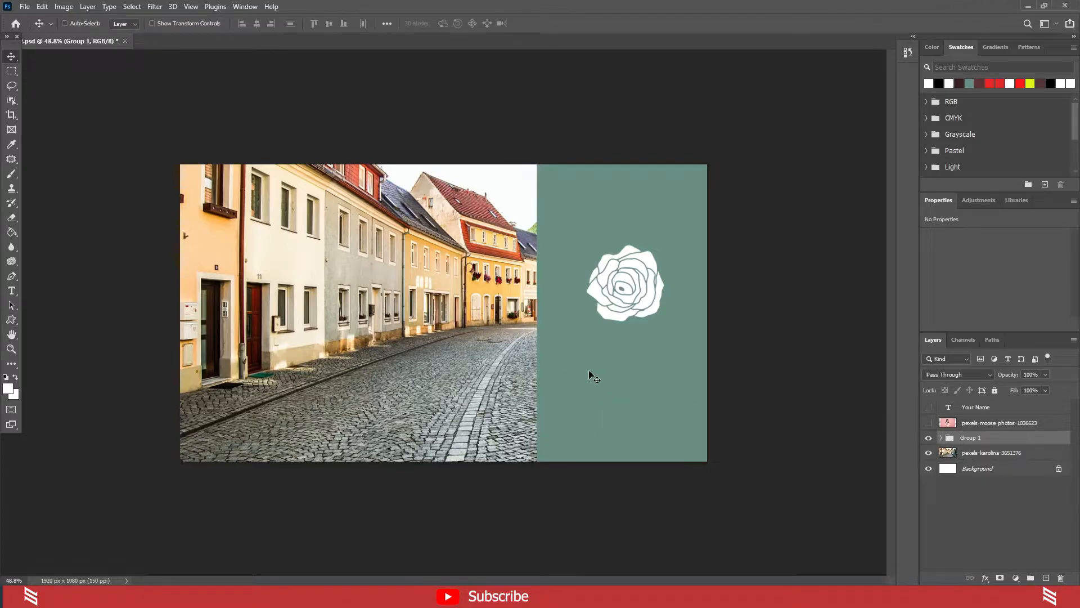
mouse_move(644, 417)
mouse_down()
mouse_move(344, 412)
mouse_move(440, 424)
mouse_move(289, 419)
mouse_move(515, 419)
mouse_move(272, 411)
mouse_move(575, 413)
mouse_move(268, 410)
mouse_move(441, 430)
mouse_move(620, 420)
mouse_move(629, 411)
mouse_up()
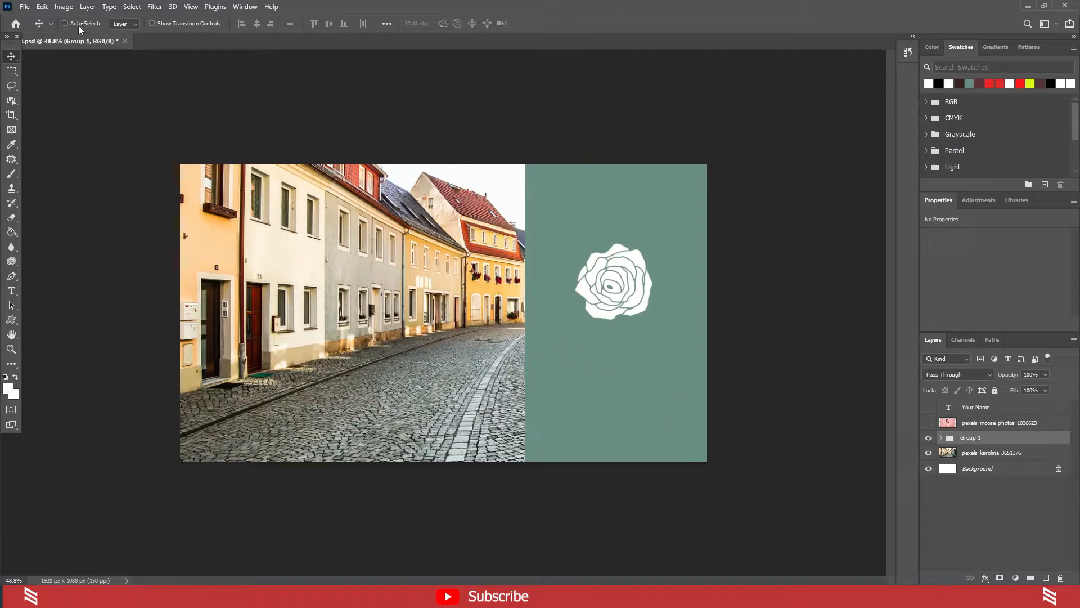
- Expand Group 1 and move the rose shape and Rectangle 1 layers out of it, placing them above the group
click(943, 439)
click(943, 438)
click(942, 438)
click(985, 468)
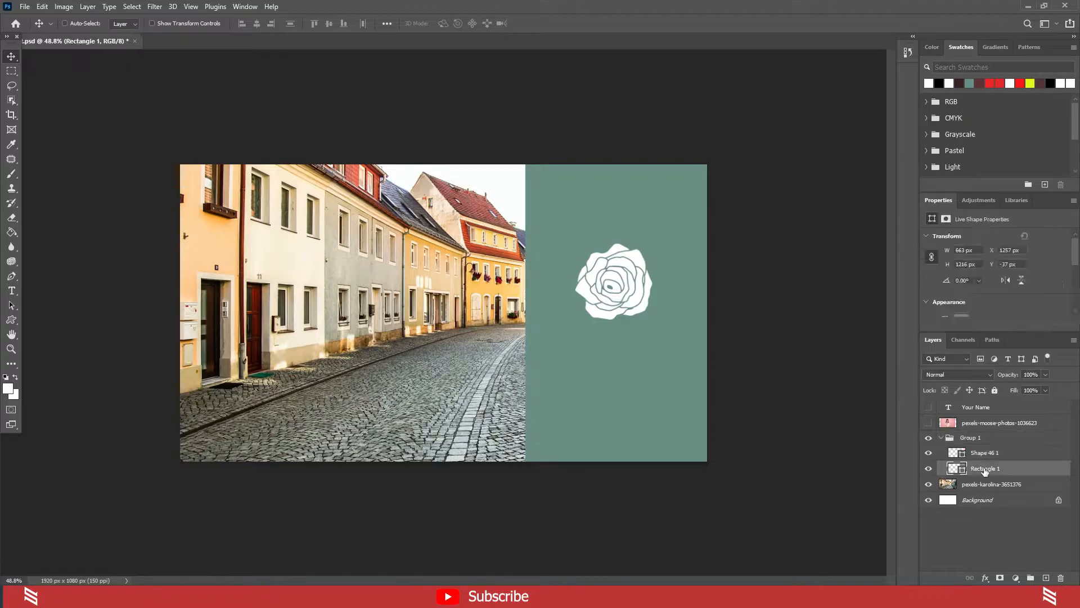
shift+click(988, 457)
drag(982, 464, 975, 432)
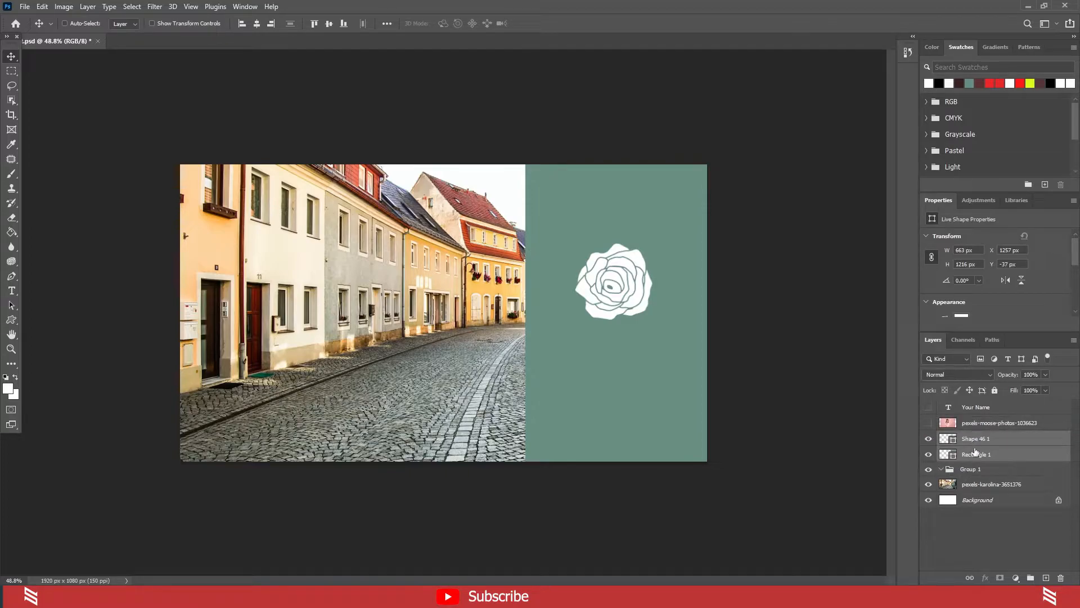
click(995, 443)
click(989, 456)
click(990, 441)
click(981, 456)
click(982, 443)
- Delete the empty Group 1 and select the rose shape layer
click(975, 472)
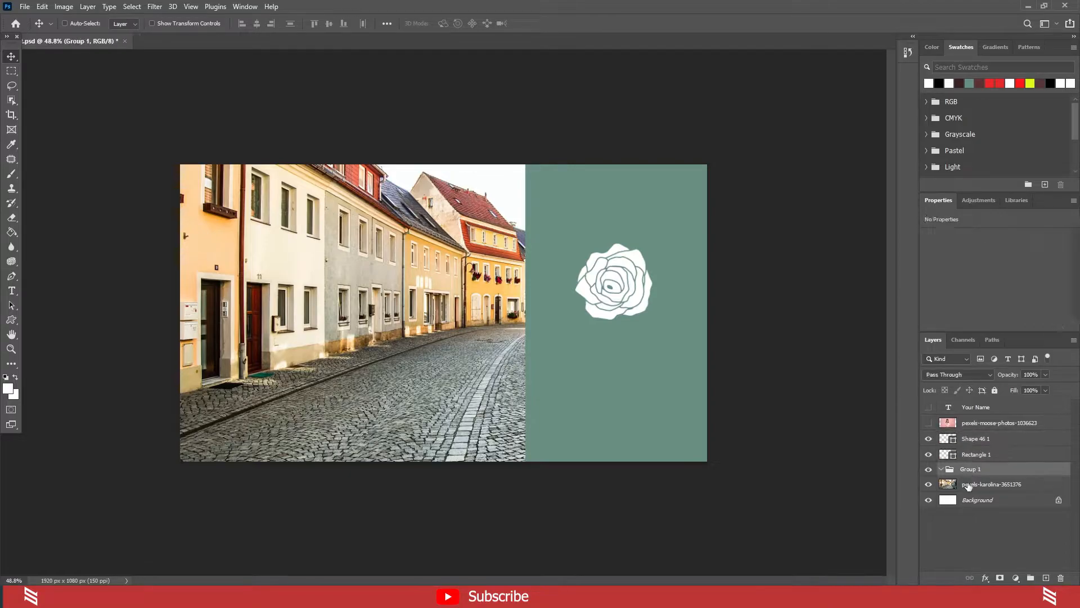
drag(973, 474, 1060, 579)
click(985, 454)
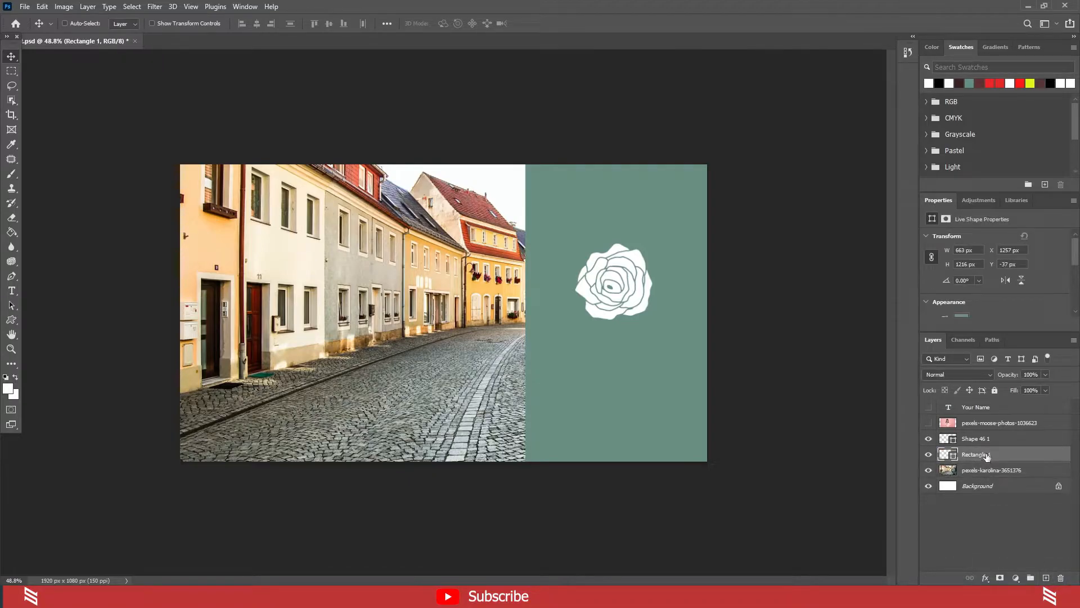
click(982, 441)
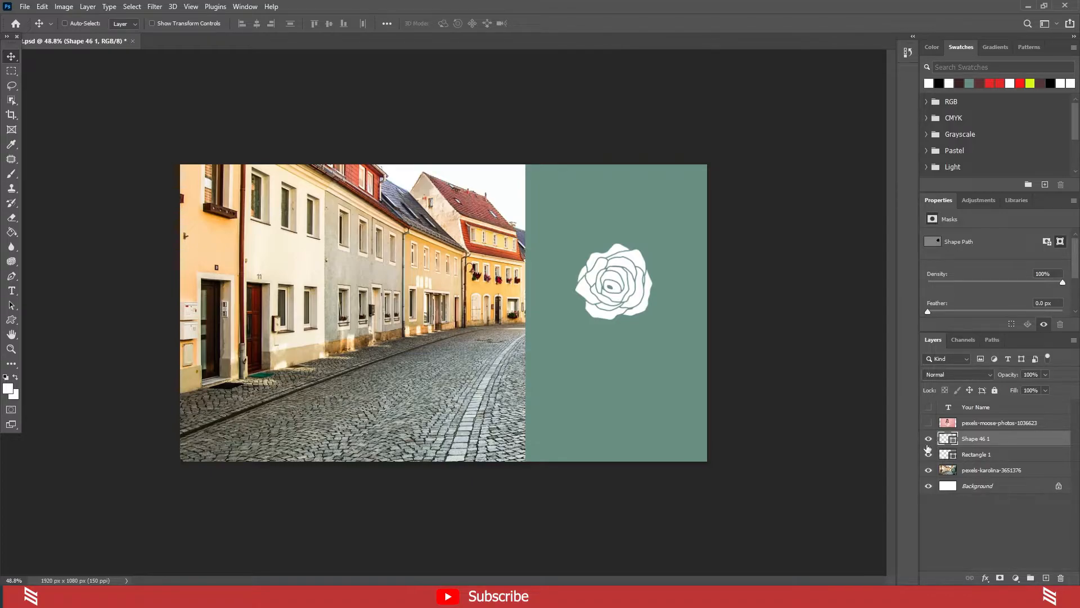
- Toggle the visibility of the rose shape layer and the street photo layer off and back on
click(929, 439)
click(928, 438)
click(928, 440)
click(928, 439)
click(929, 438)
click(929, 439)
click(929, 439)
click(930, 471)
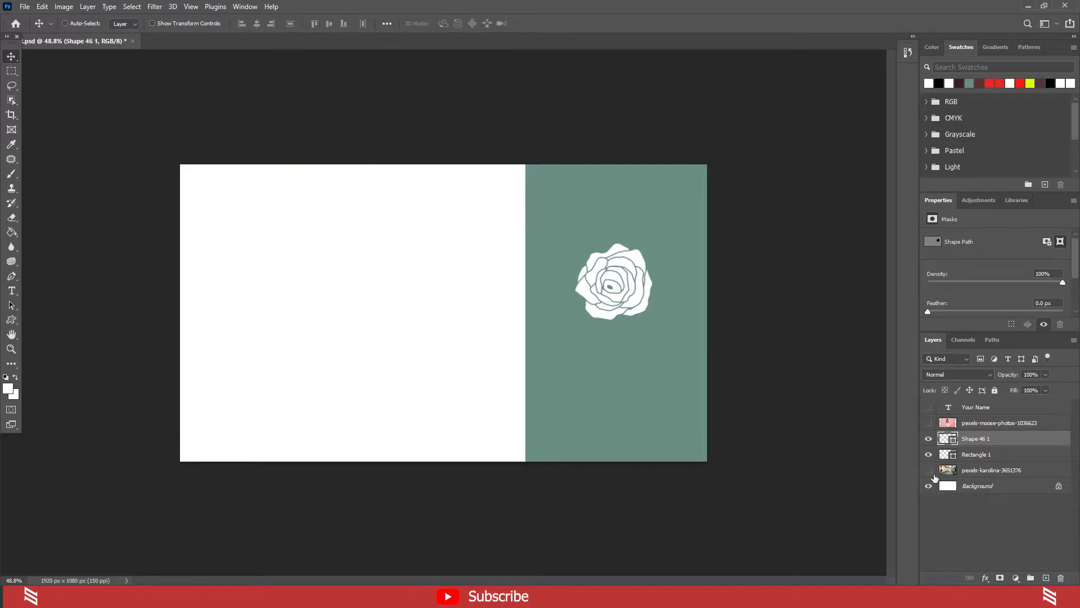
click(928, 470)
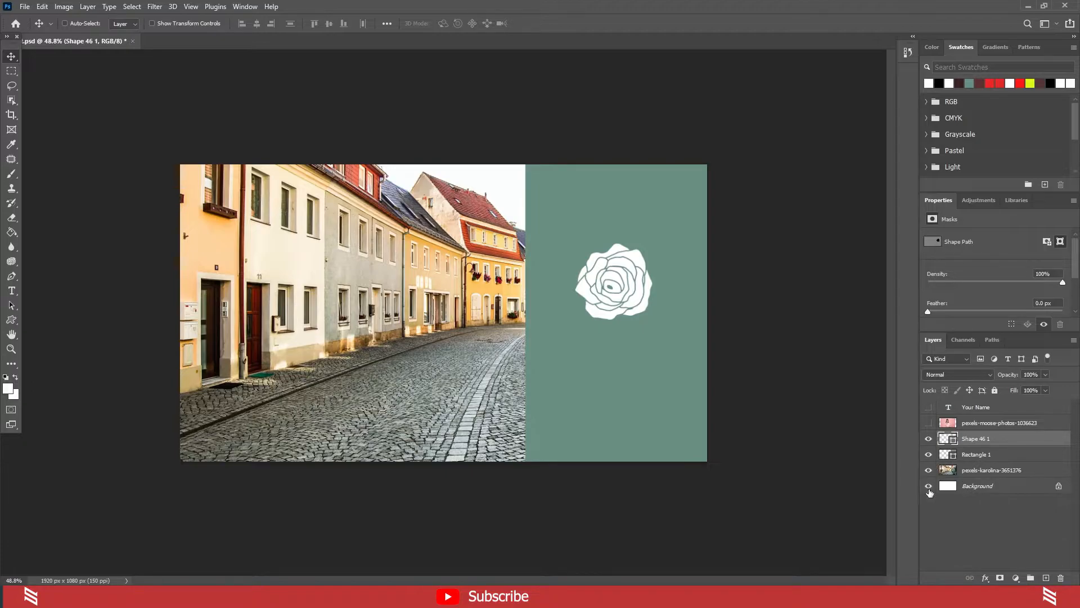
- Hide the Rectangle 1, street photo and Background layers, leaving only the rose shape visible
click(930, 460)
click(929, 470)
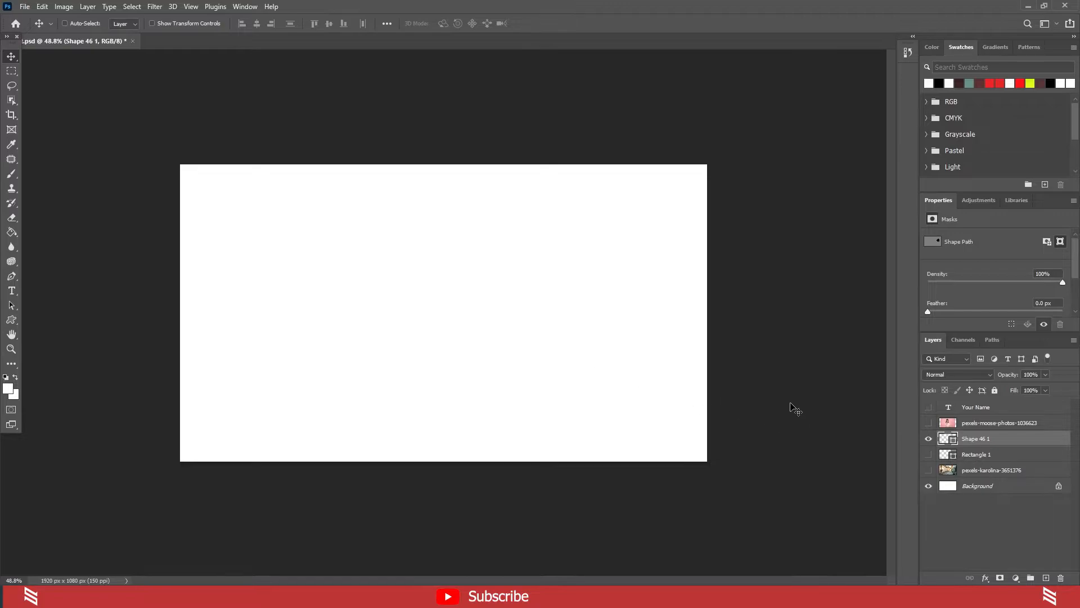
click(928, 486)
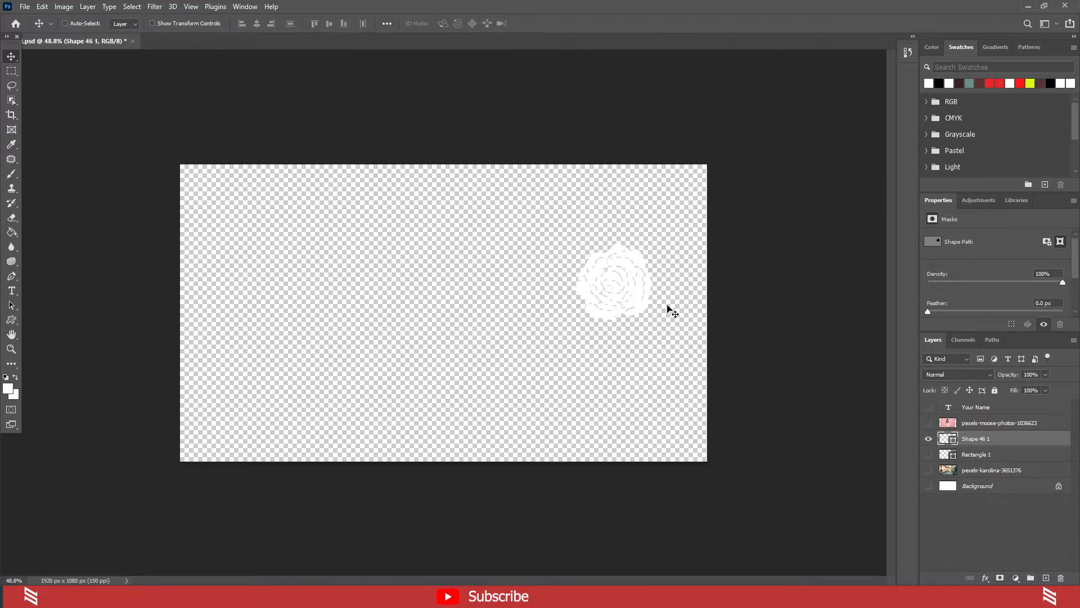
- Recolor the rose shape black and move it to the center of the canvas
click(940, 83)
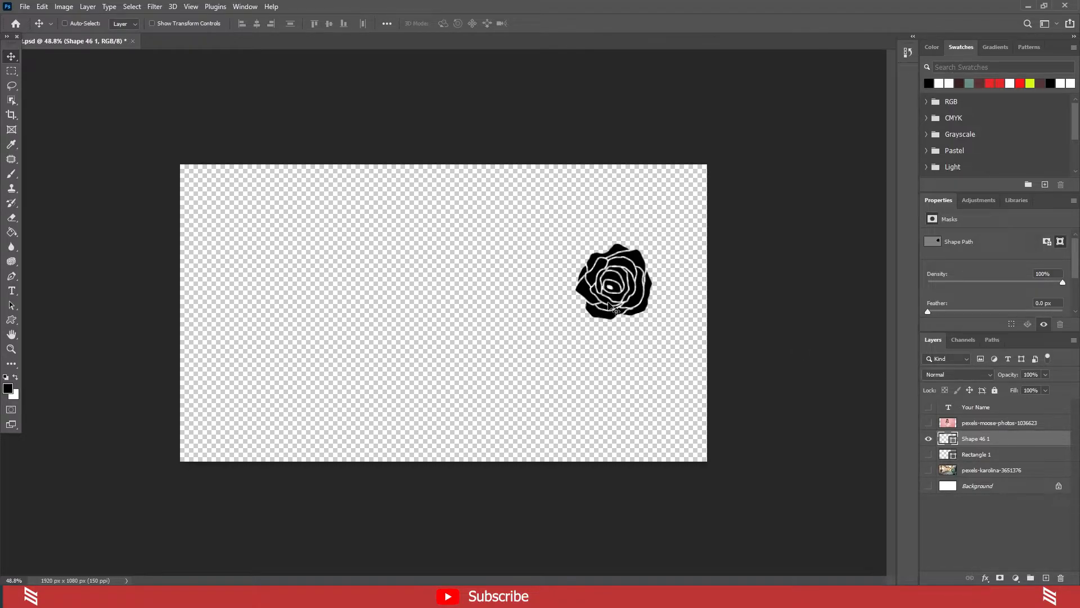
drag(602, 302, 432, 323)
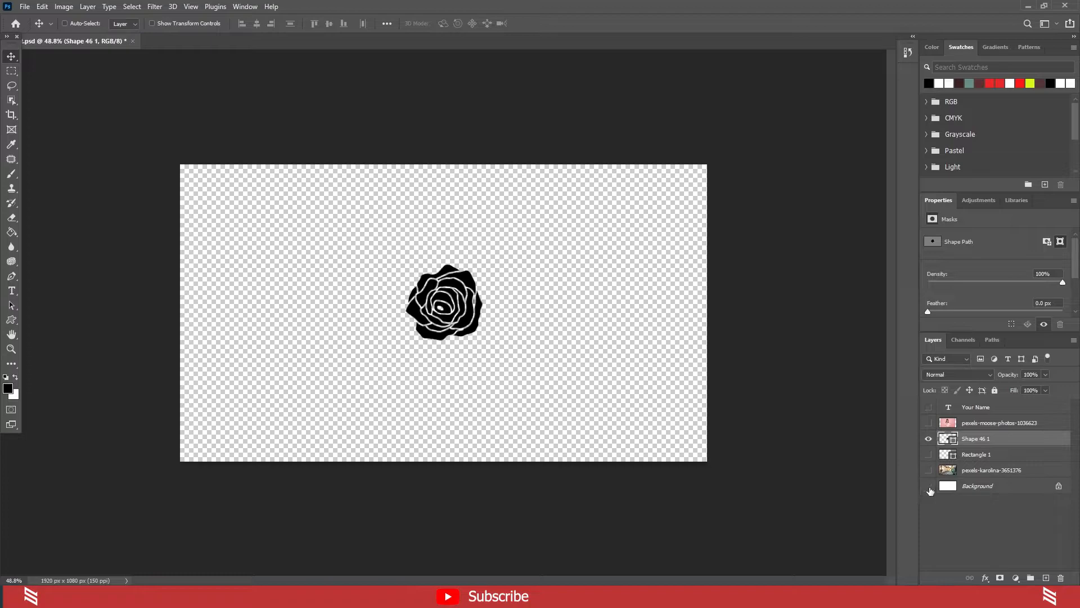
- Show the Background and street photo layers and hide the rose shape layer
click(929, 486)
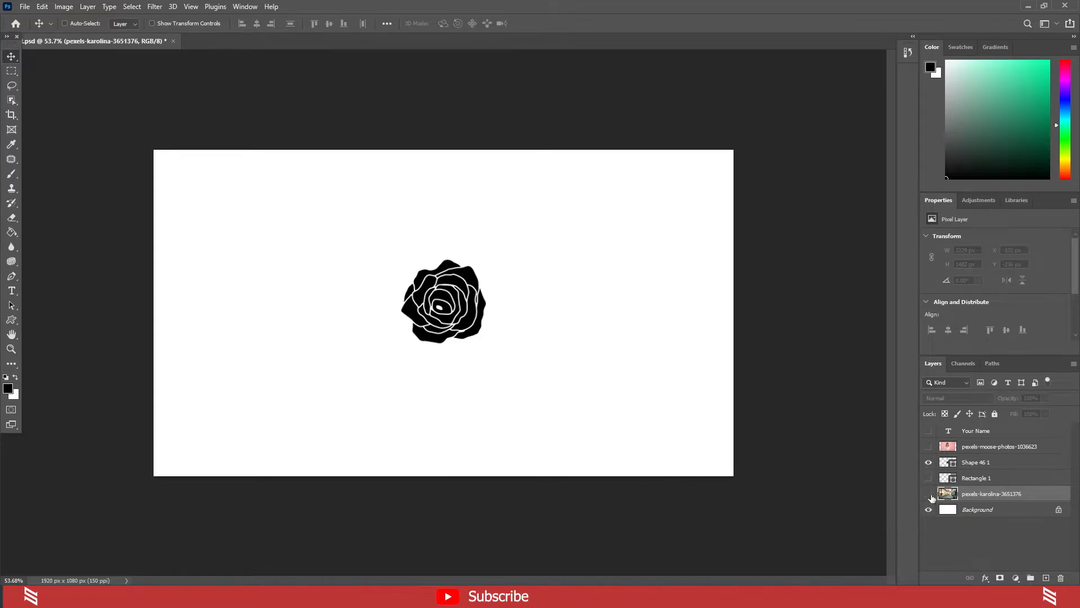
click(929, 463)
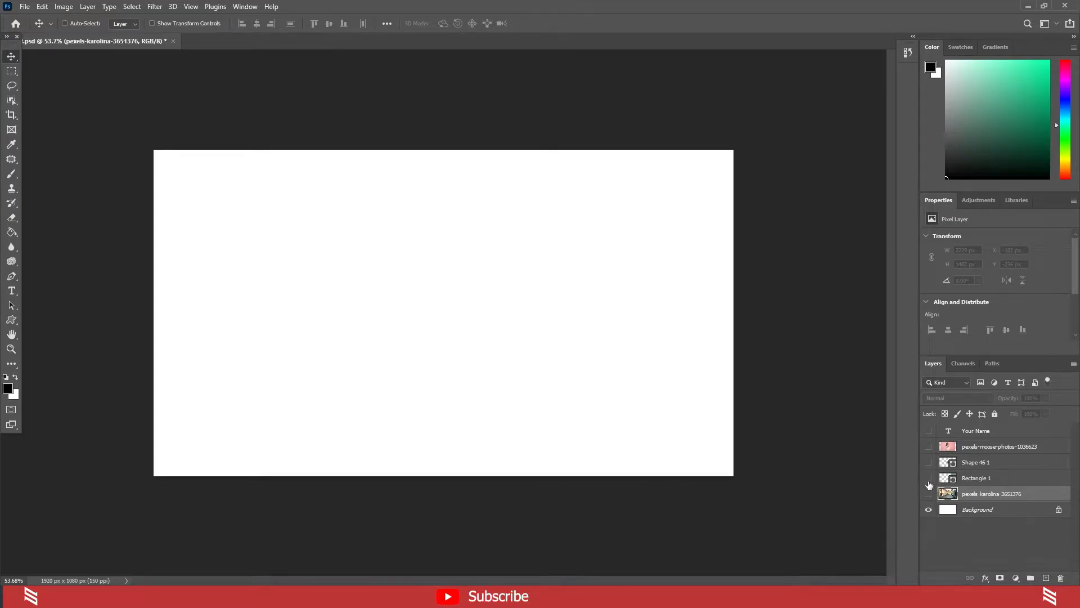
click(928, 493)
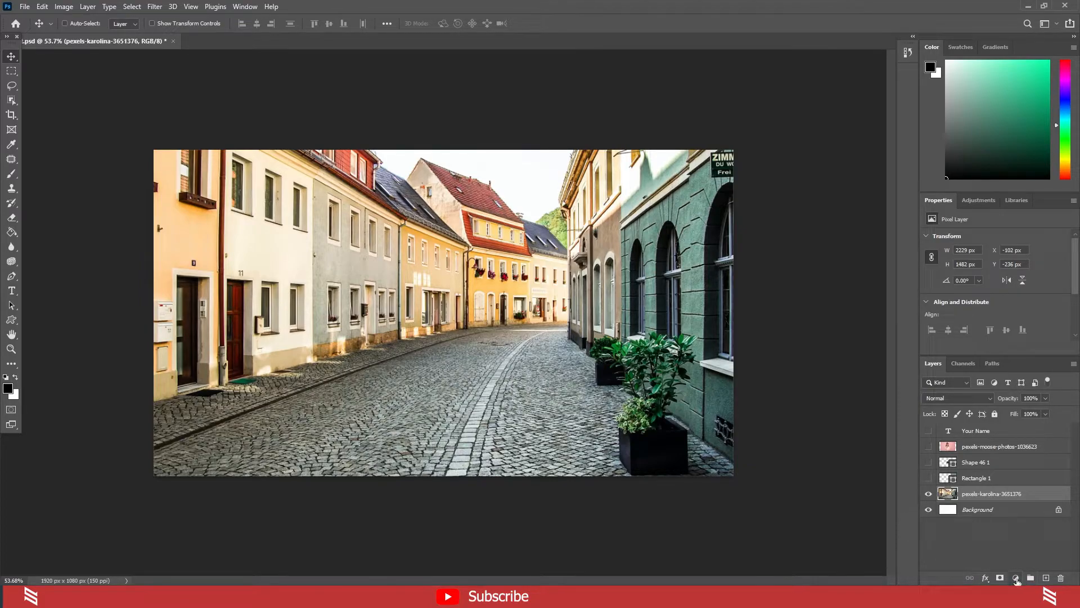
- Add a black Solid Color fill layer above the street photo, trying other colors in the color picker without keeping them
click(1017, 578)
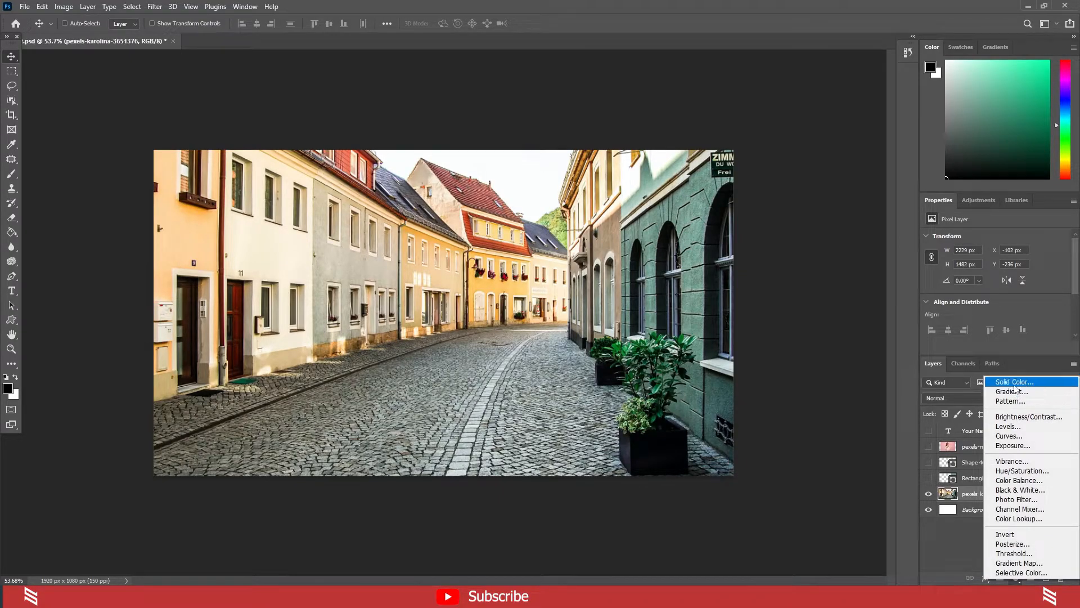
click(1015, 385)
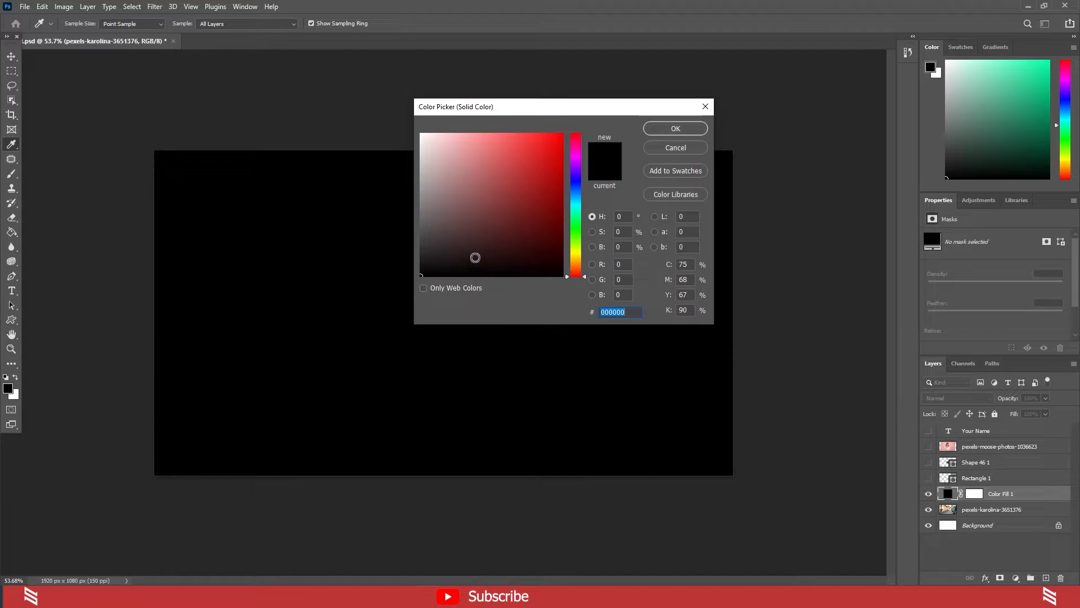
drag(501, 210, 504, 224)
click(576, 233)
click(456, 241)
click(676, 148)
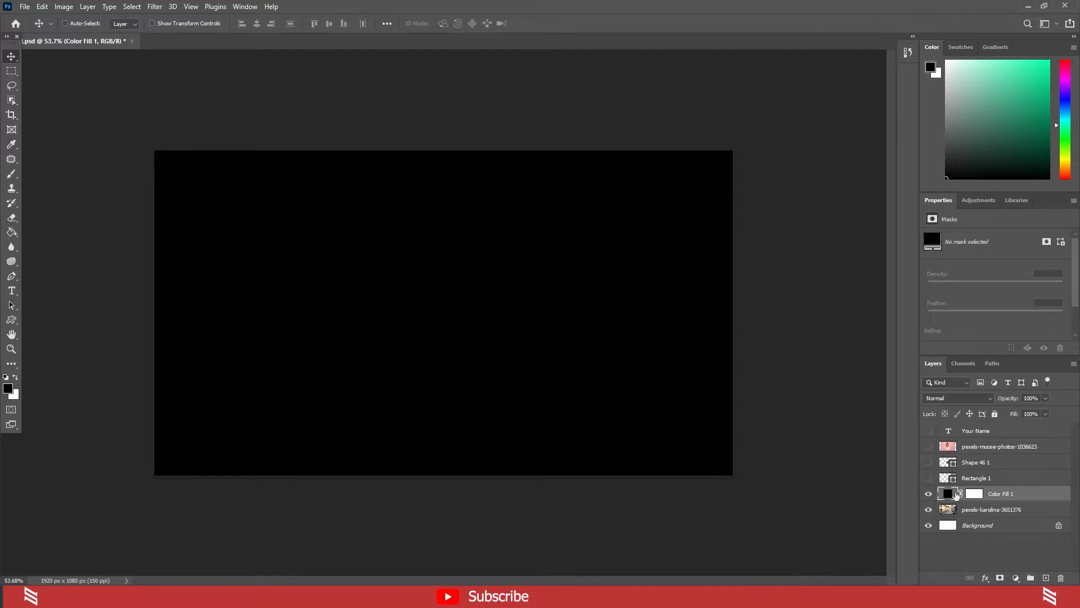
- Move the black fill layer below the street photo layer and back above it
drag(997, 495, 994, 519)
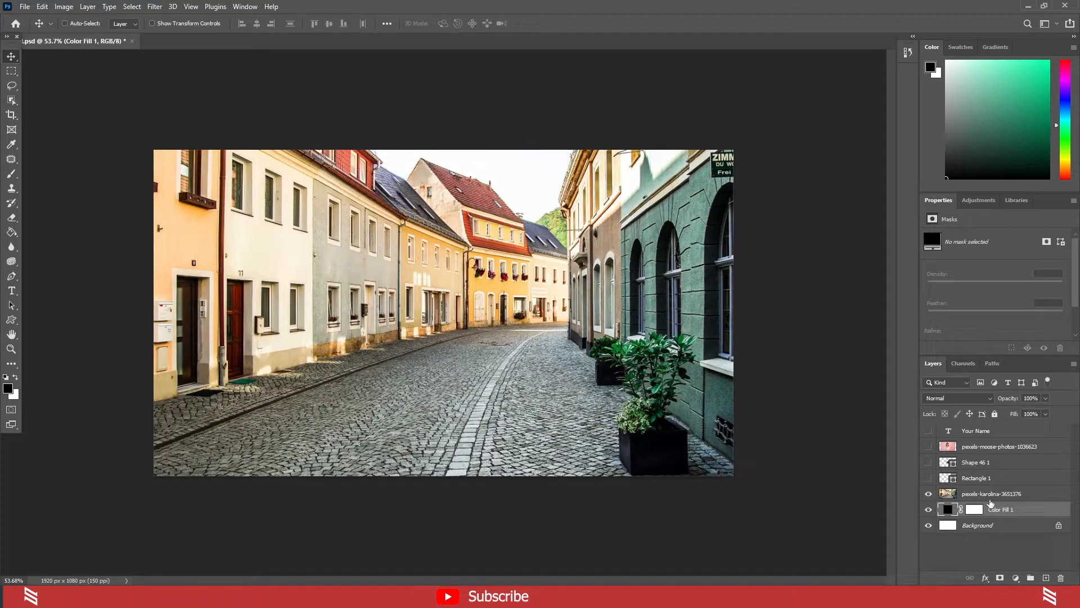
drag(996, 514, 996, 488)
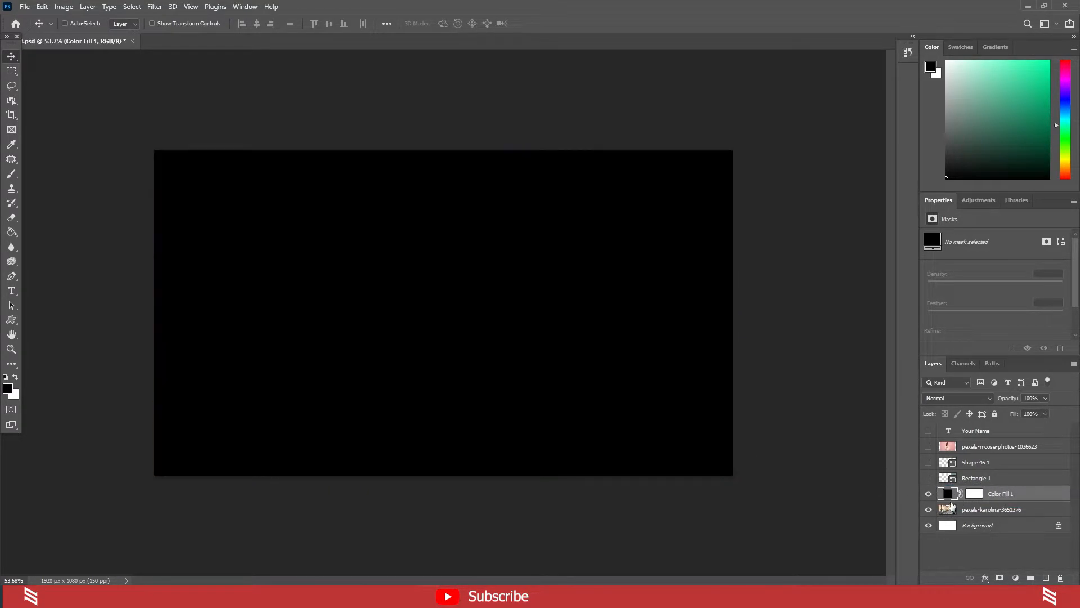
- Lower the opacity of the black Color Fill 1 layer above the street photo to 38%
click(948, 512)
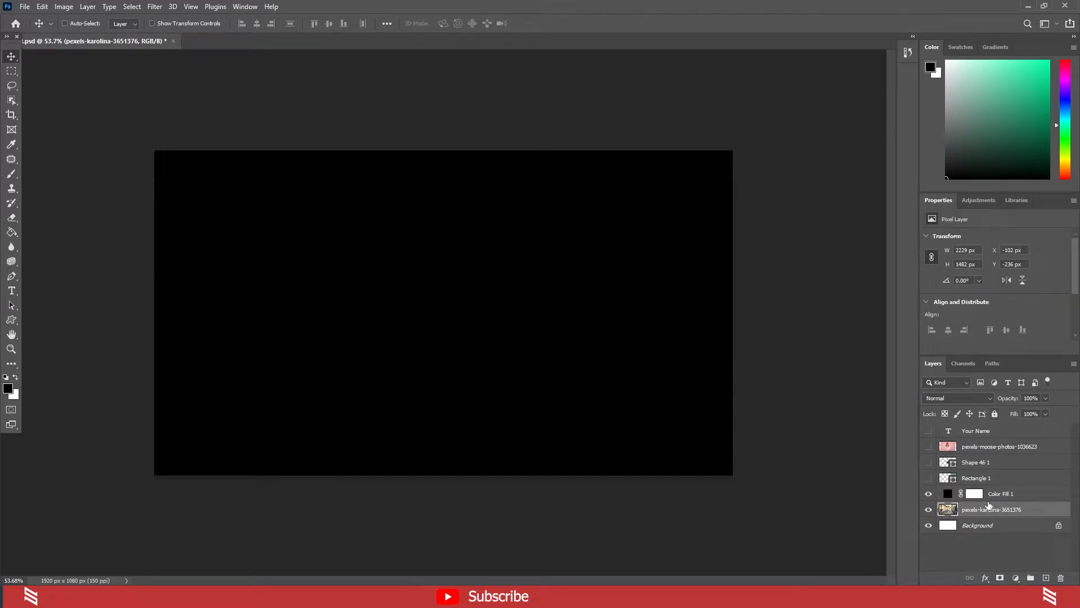
click(974, 497)
click(950, 496)
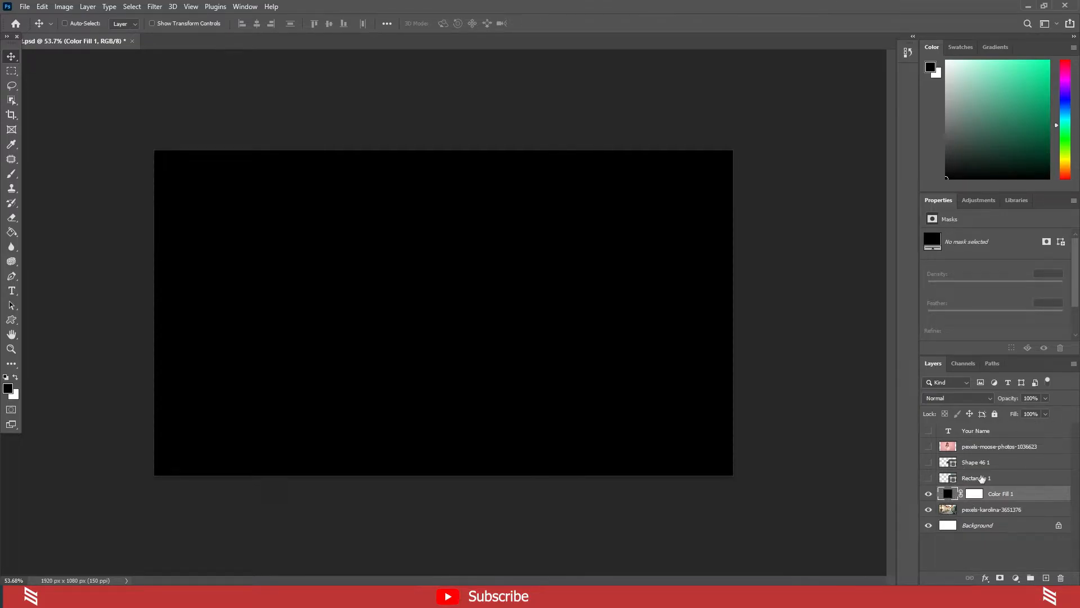
drag(1043, 412, 1013, 411)
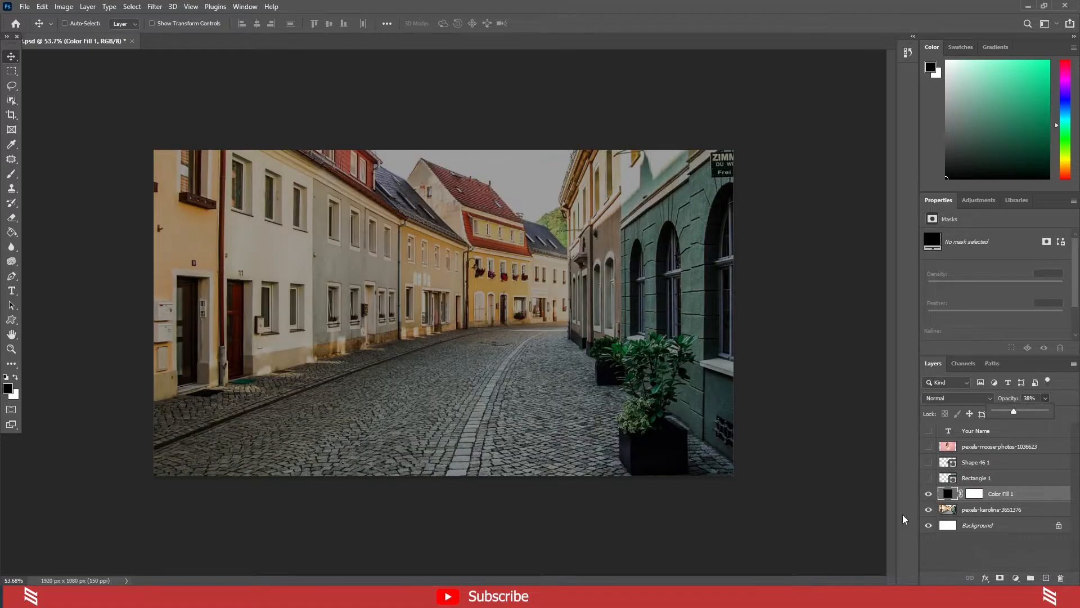
- Toggle the Color Fill 1 layer off and on to compare its darkening effect, and delete the layer
click(929, 494)
click(929, 494)
click(929, 494)
click(929, 494)
click(929, 494)
click(928, 494)
click(928, 494)
click(929, 494)
key(Delete)
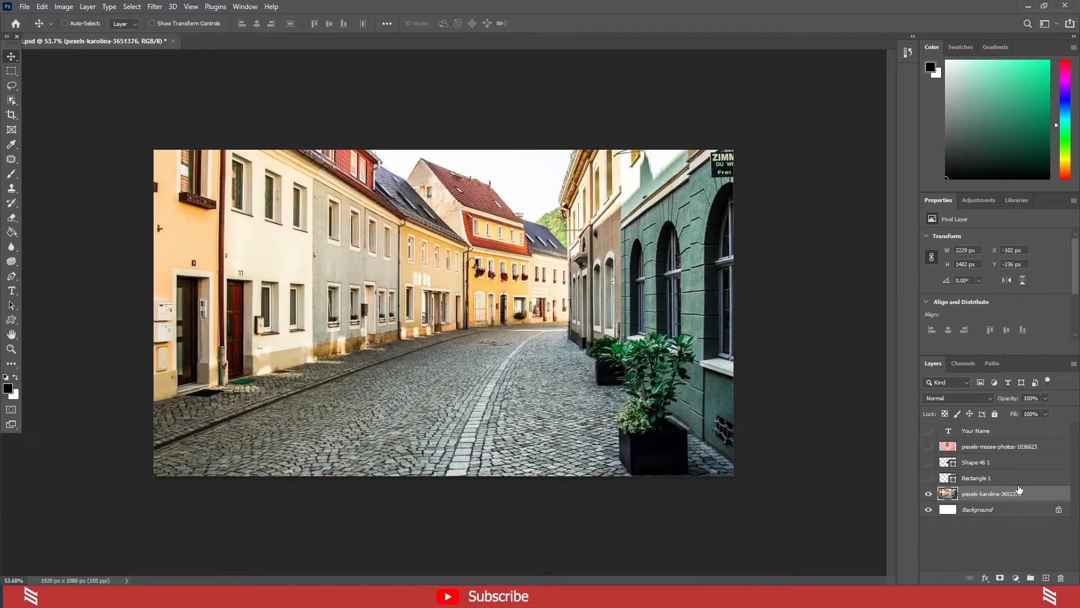
- Add a Brightness/Contrast adjustment layer above the street photo and set brightness to -80 and contrast to -33
click(1016, 578)
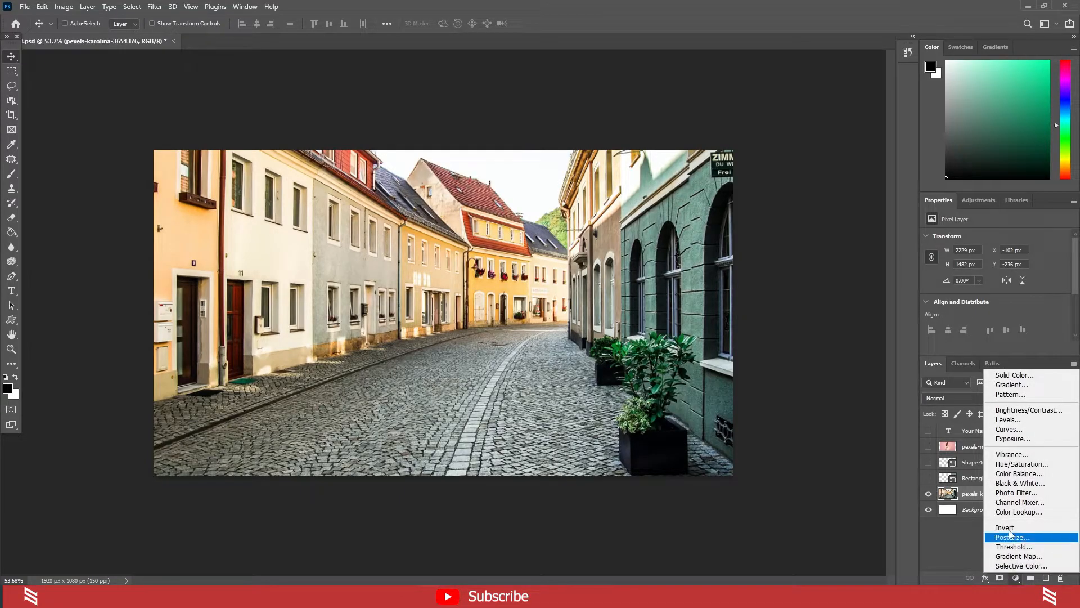
click(1010, 411)
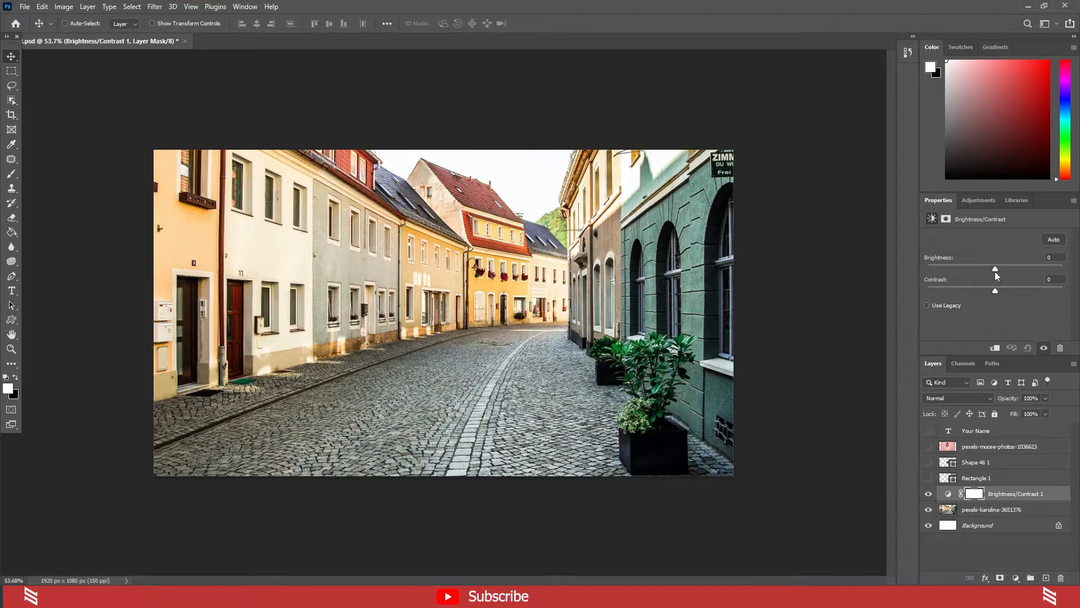
drag(996, 269, 961, 271)
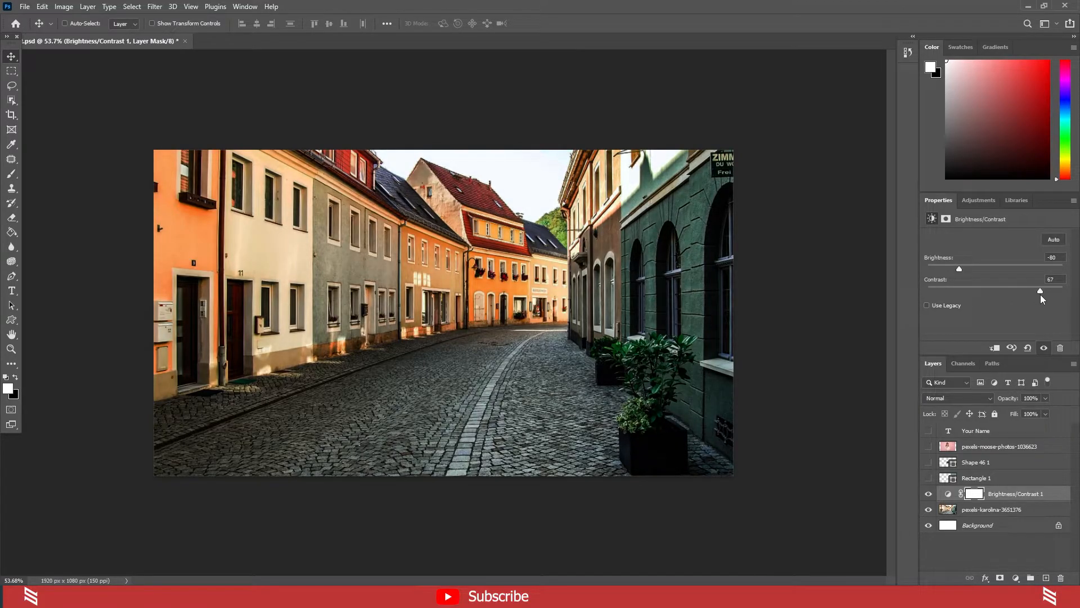
drag(1041, 295, 952, 301)
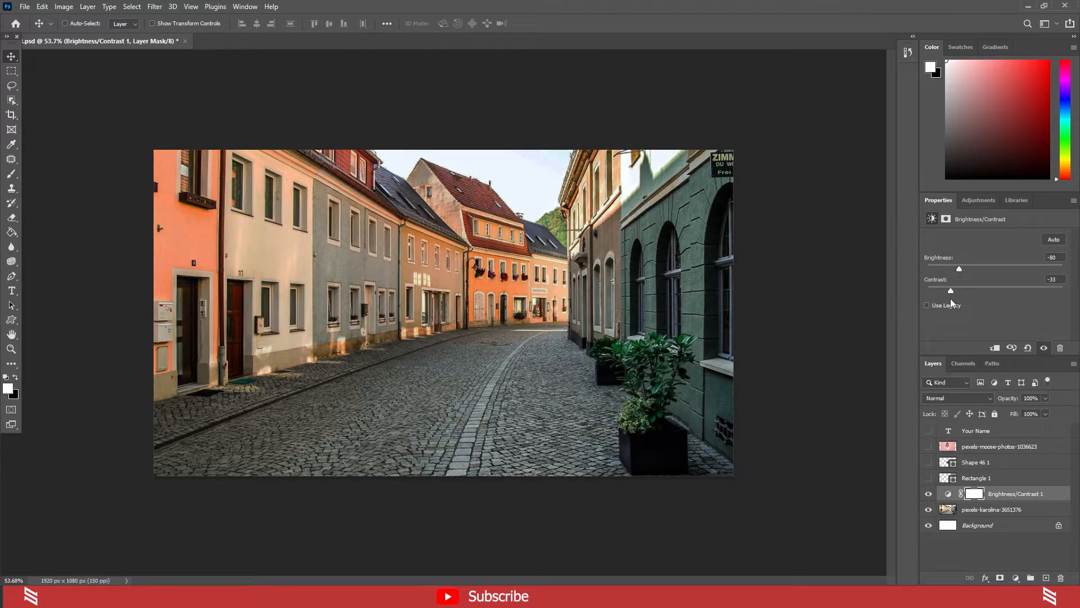
- Try brightness 60 with contrast around -30 on the Brightness/Contrast adjustment, and delete the adjustment layer
drag(960, 269, 1022, 272)
drag(958, 292, 954, 292)
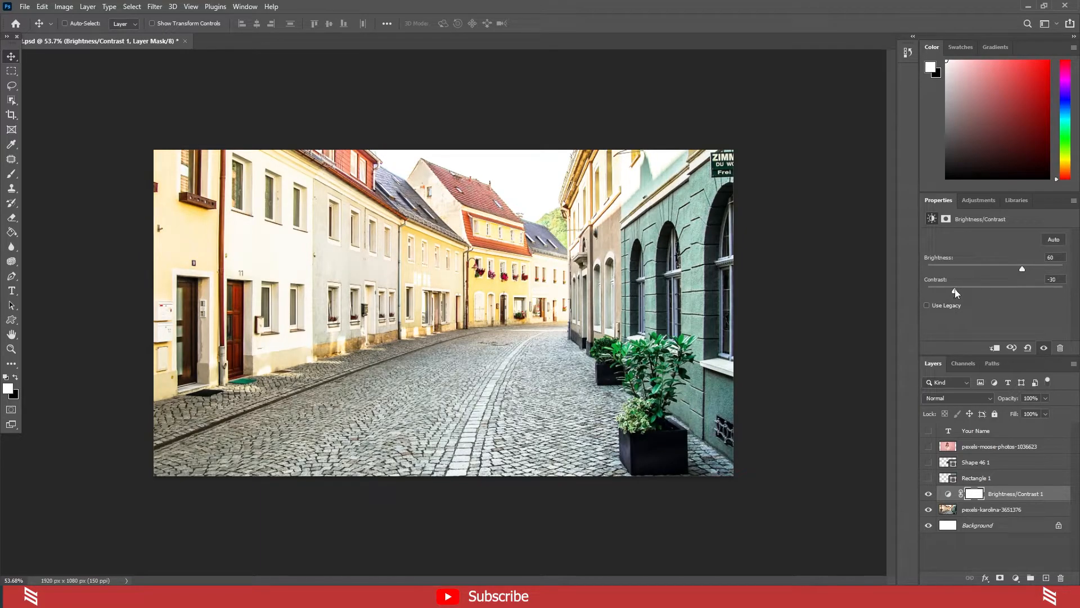
mouse_move(958, 292)
mouse_down()
mouse_move(1051, 291)
mouse_move(938, 292)
mouse_up()
drag(960, 302, 961, 301)
click(1003, 495)
key(Delete)
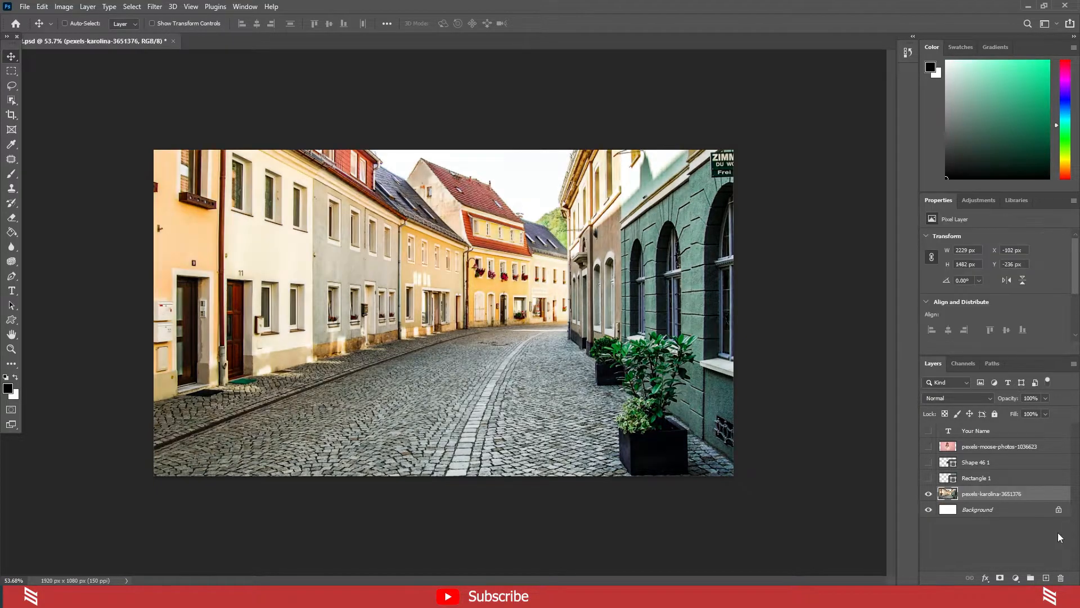
- Add a Curves adjustment layer above the street photo layer
click(1015, 579)
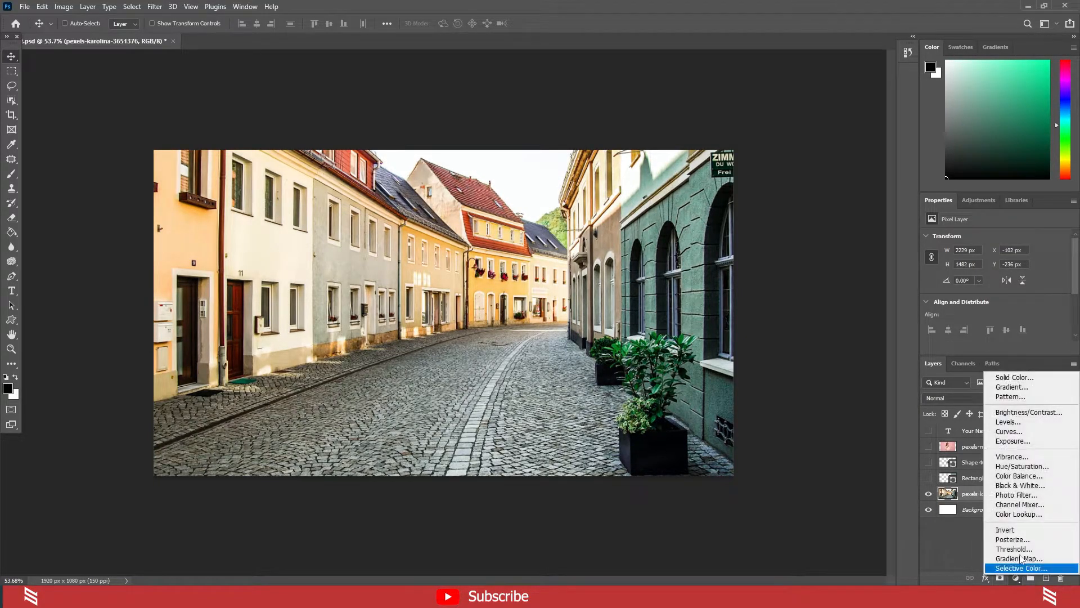
click(1023, 436)
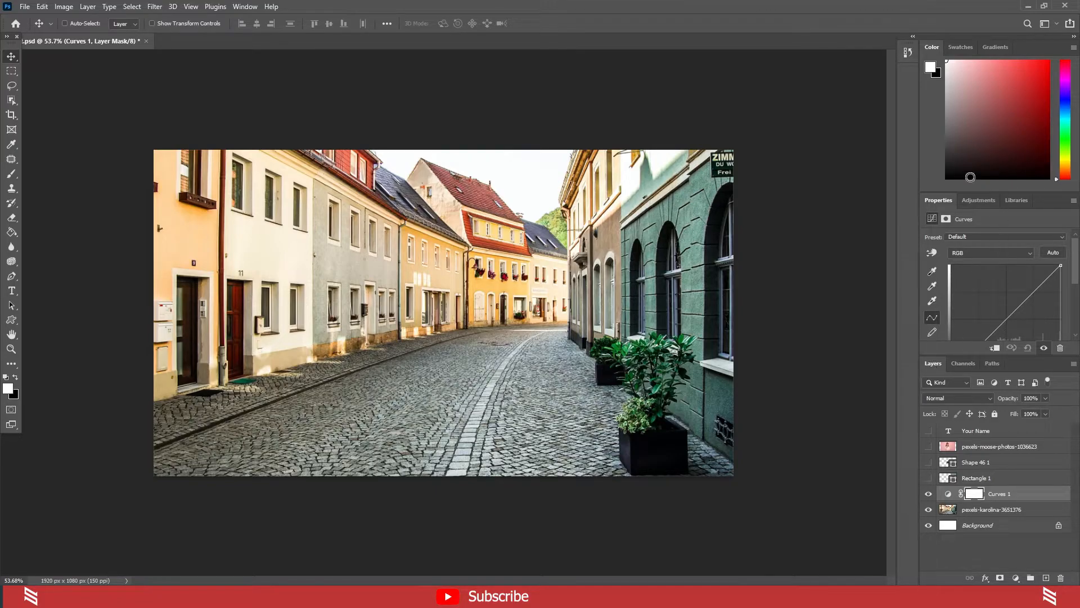
- Close the Color, Swatches and Gradients panels to give the Curves properties more room
click(1073, 47)
click(1009, 250)
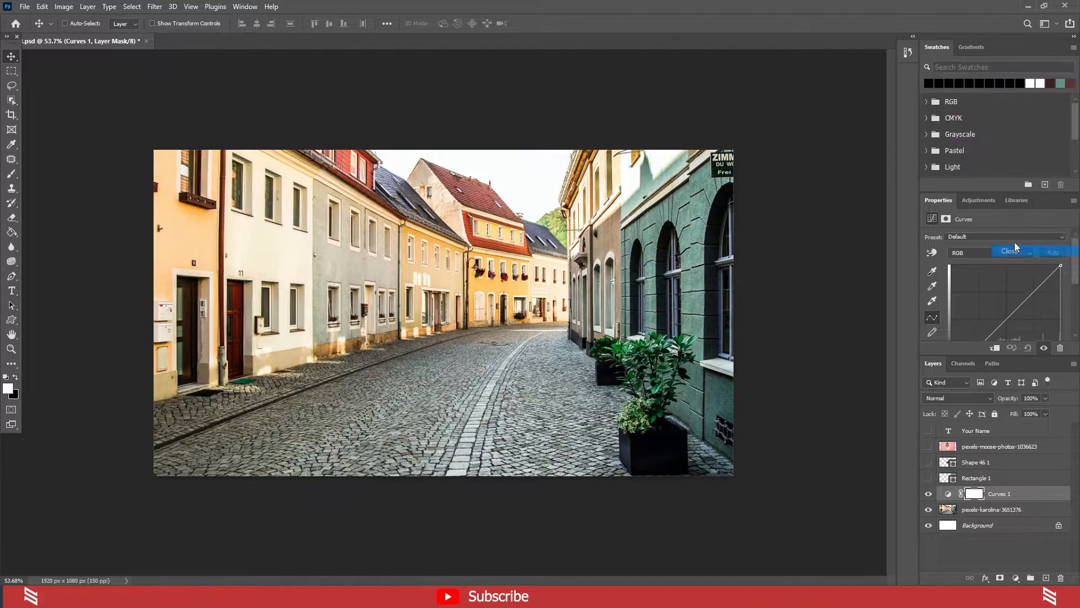
click(1073, 47)
click(1018, 263)
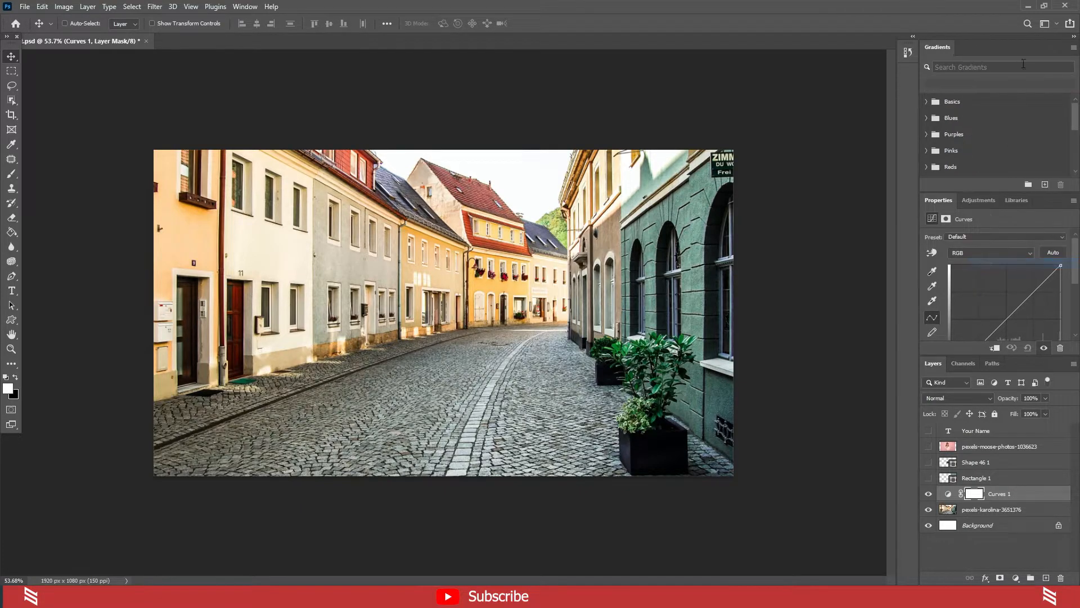
click(1073, 47)
click(1006, 310)
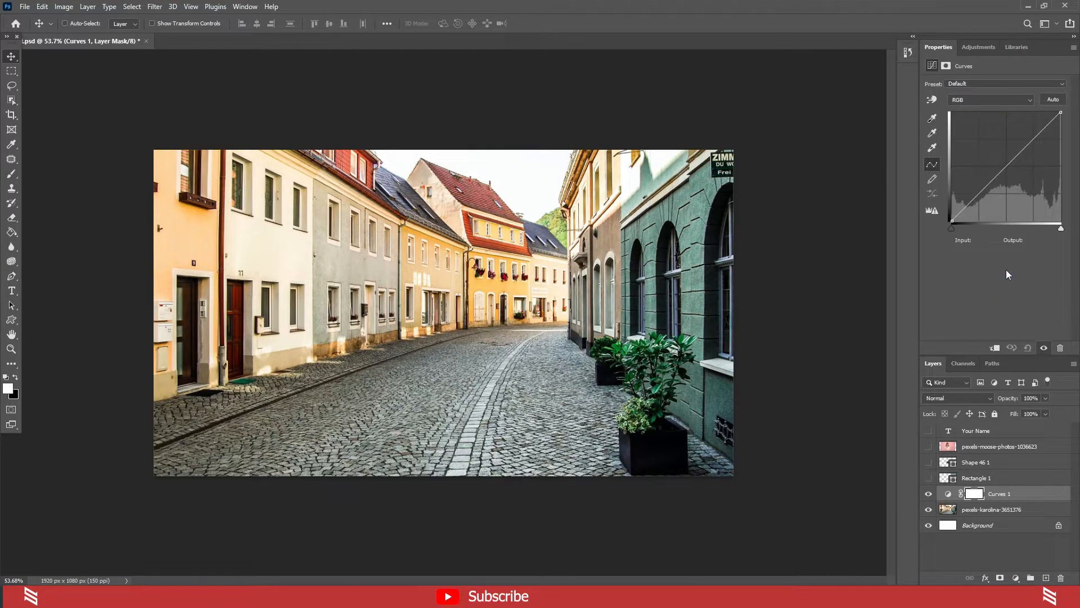
- Place shadow, midtone and highlight points on the RGB curve and set the shadow point to input 69, output 28
click(968, 203)
click(1006, 168)
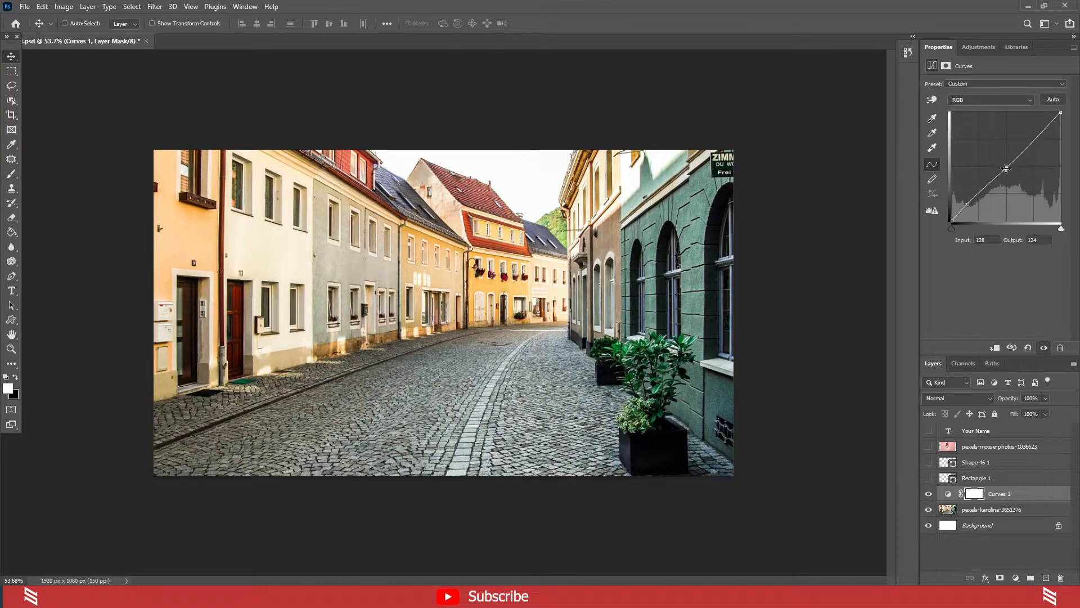
click(1045, 131)
drag(982, 192, 981, 209)
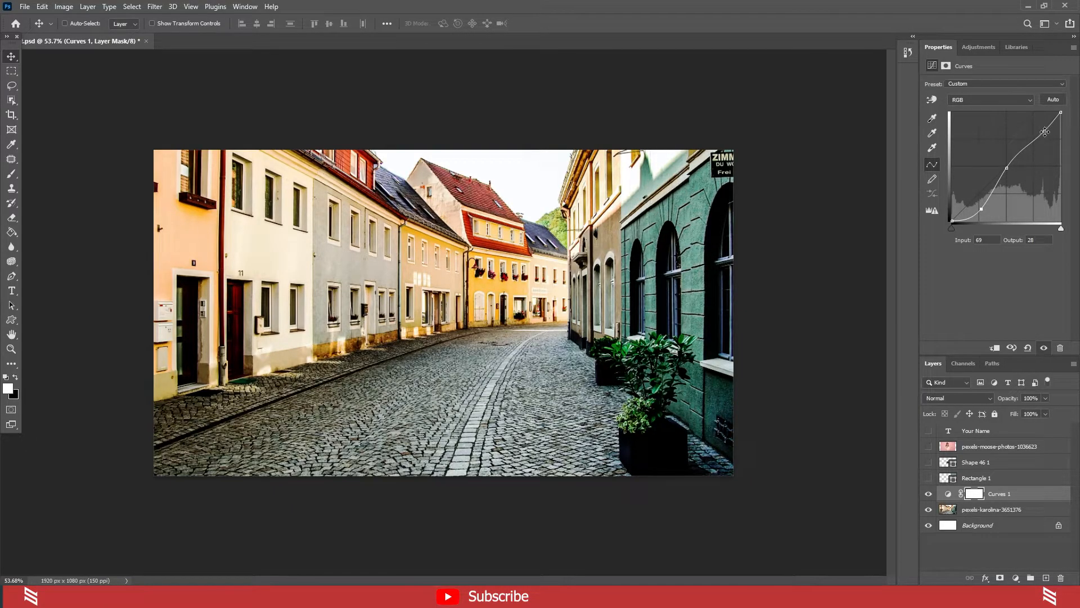
- Undo the last curve point changes and lower the curve's midtone point to input 137, output 107
drag(1044, 131, 1011, 173)
key(ctrl+z)
key(ctrl+z)
key(ctrl+z)
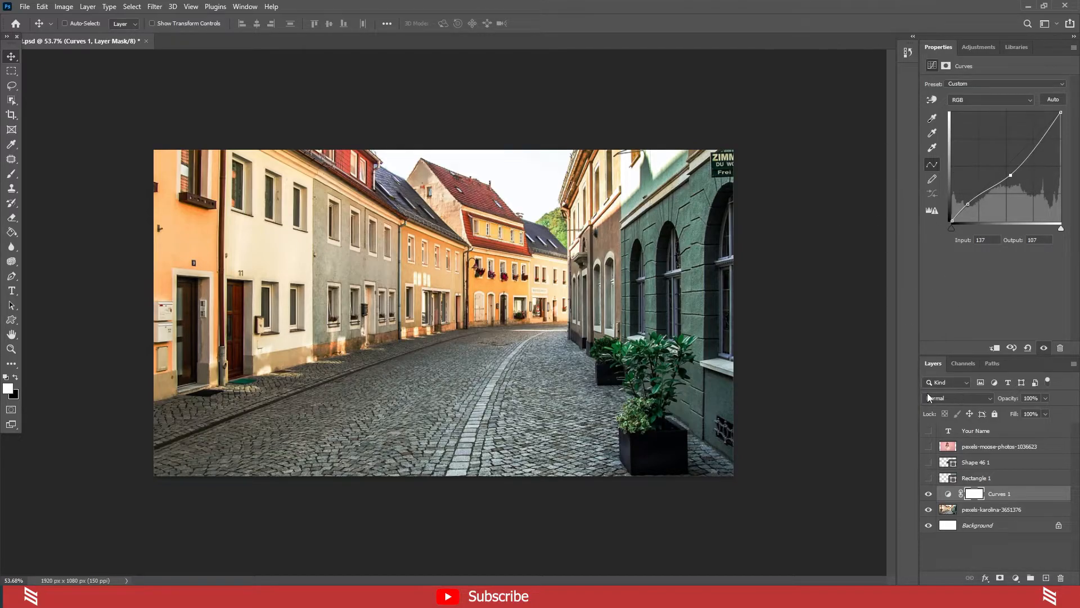
- Delete the Curves 1 adjustment layer together with its mask
click(1008, 496)
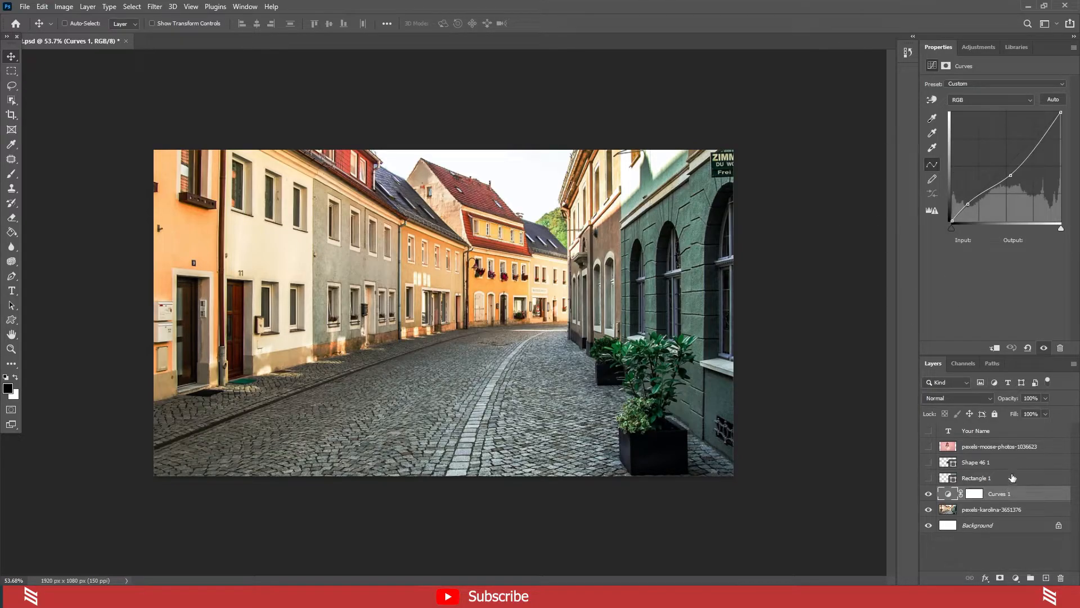
key(Delete)
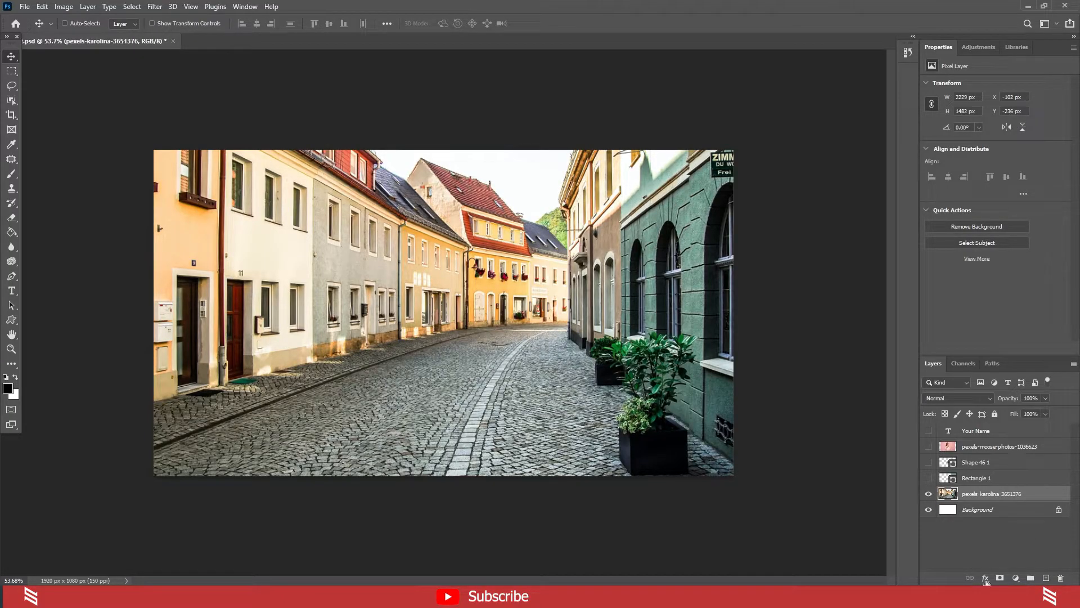
- Add a Black & White adjustment layer above the street photo and toggle its visibility to compare the result with the original
click(1015, 578)
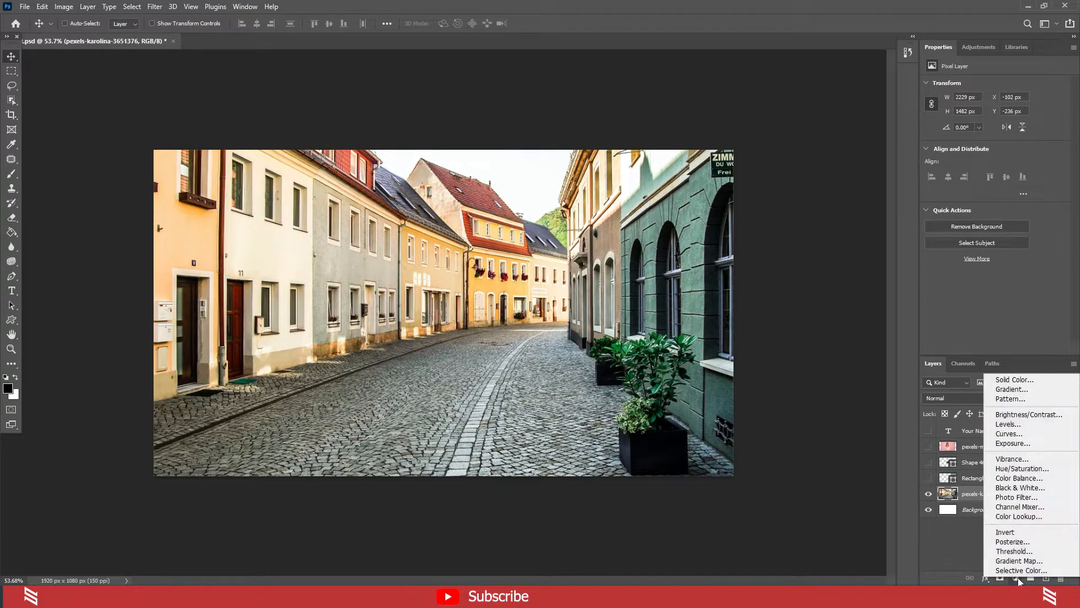
click(1018, 487)
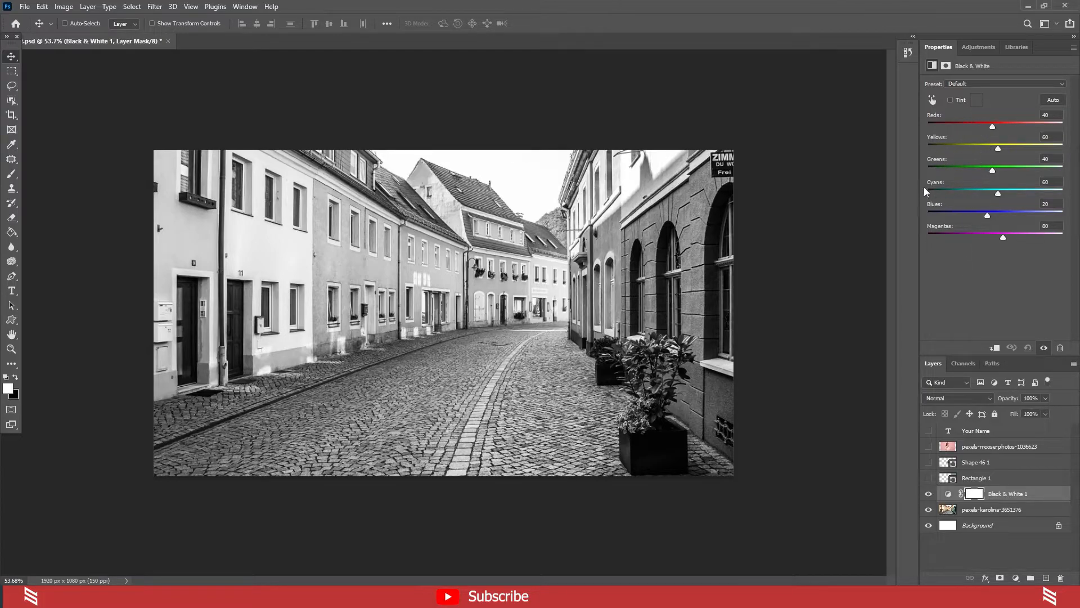
click(928, 495)
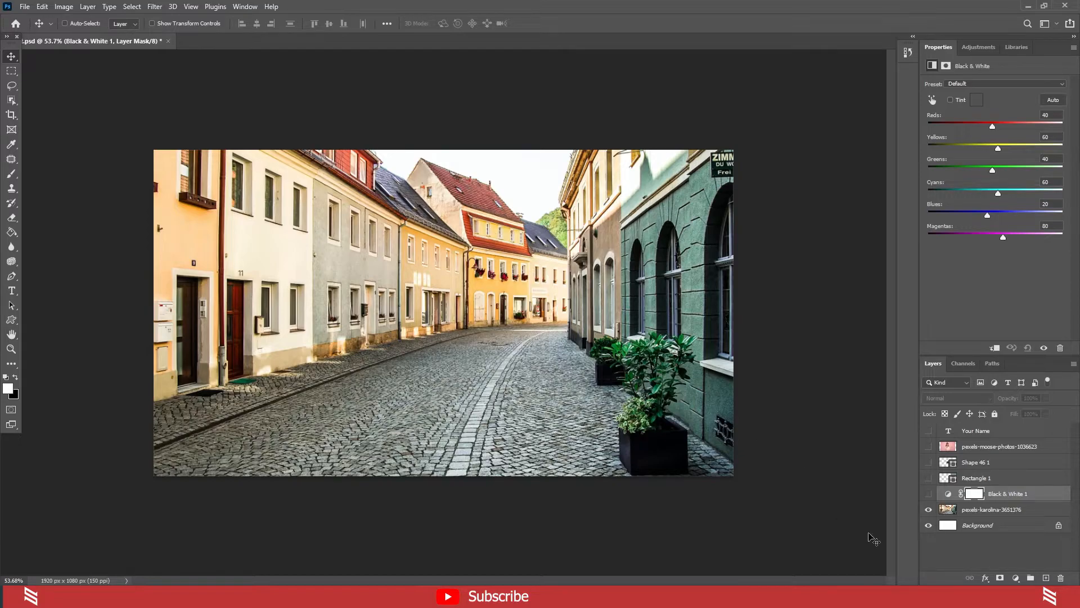
click(929, 495)
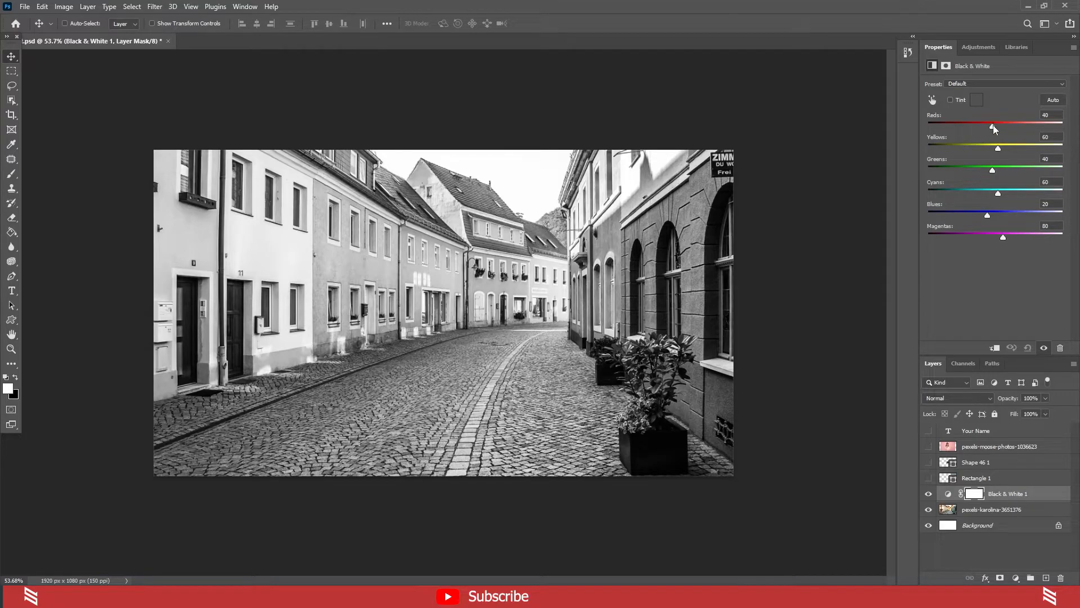
- Set the Black & White sliders to Reds -65, Yellows -48, Greens 165, Cyans 154, Blues -52 and Magentas 98, and delete the adjustment layer
drag(995, 130, 960, 129)
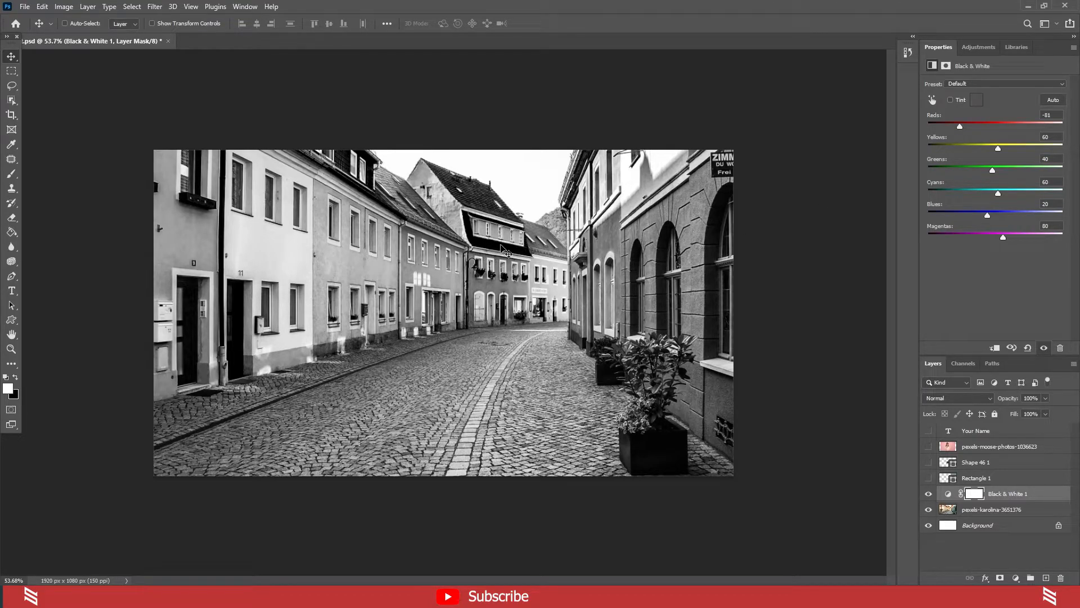
mouse_move(961, 126)
mouse_down()
mouse_move(1014, 127)
mouse_move(965, 124)
mouse_up()
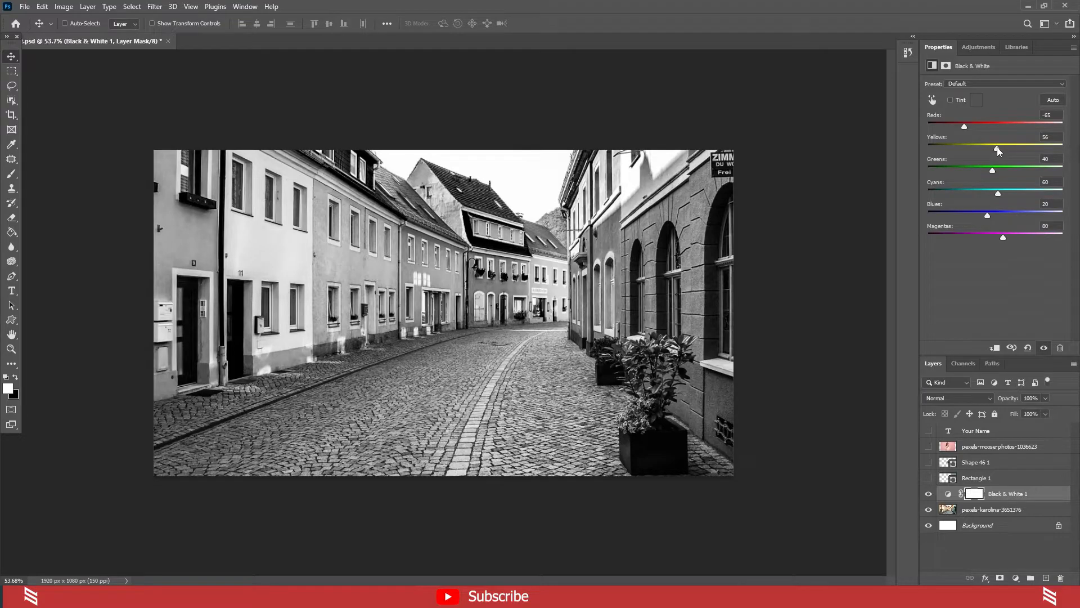
drag(997, 149, 972, 154)
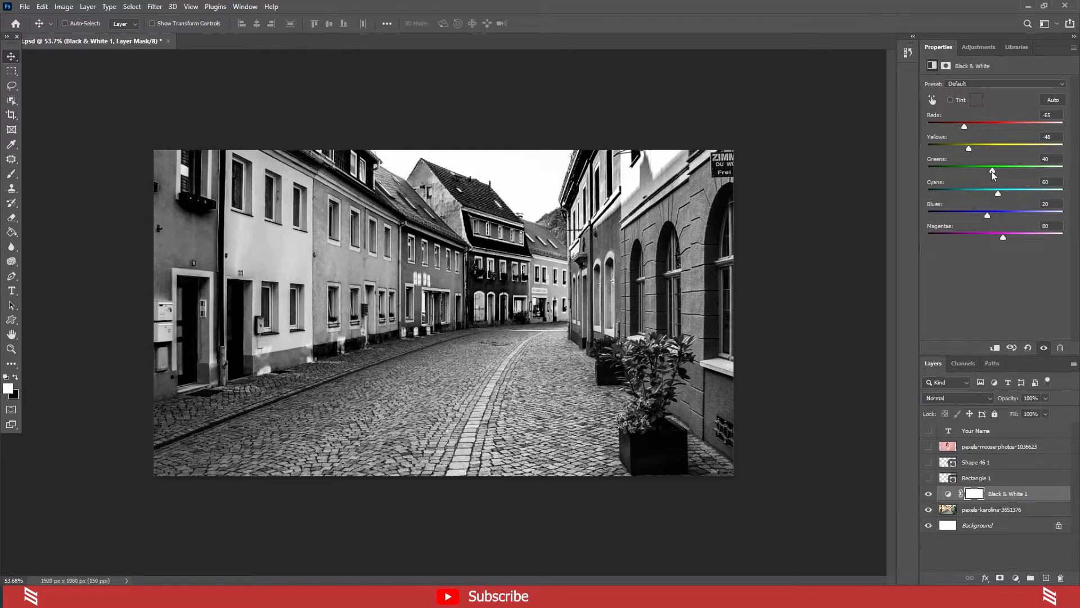
drag(993, 170, 969, 215)
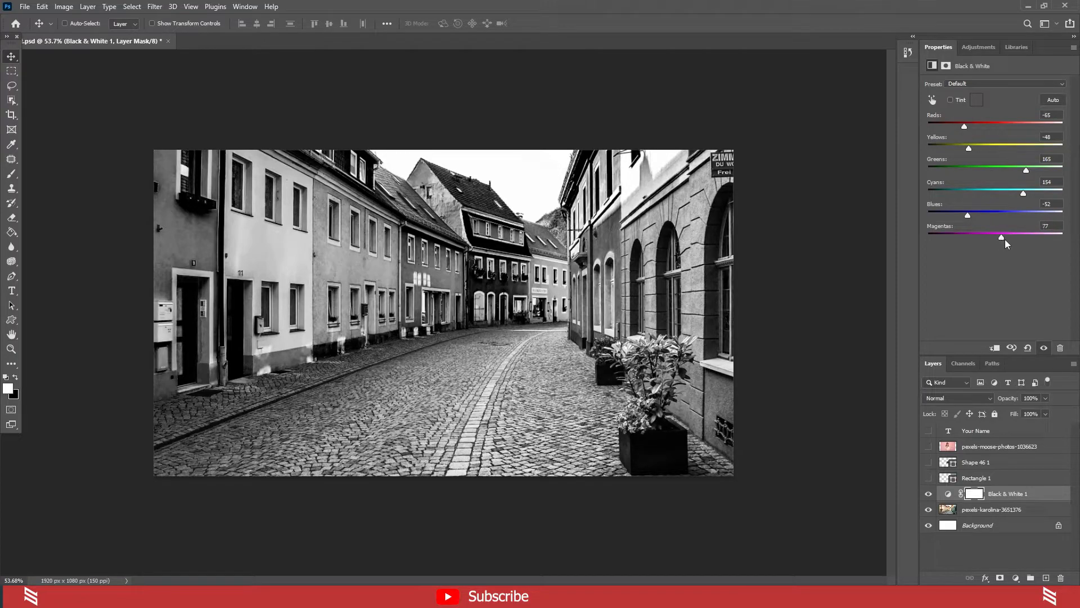
key(ctrl+0)
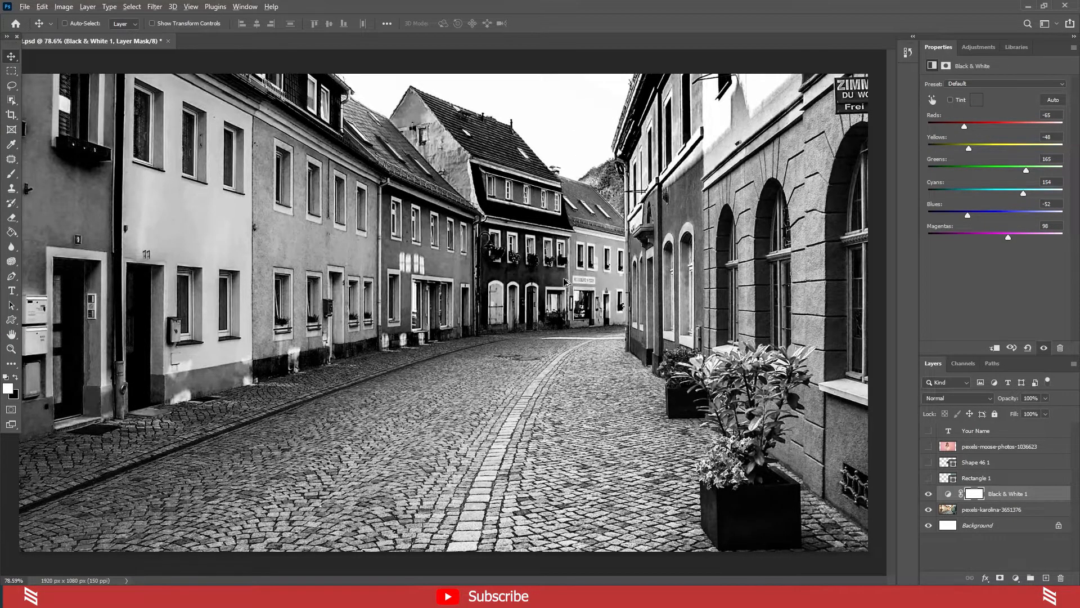
scroll(565, 281, down, 1)
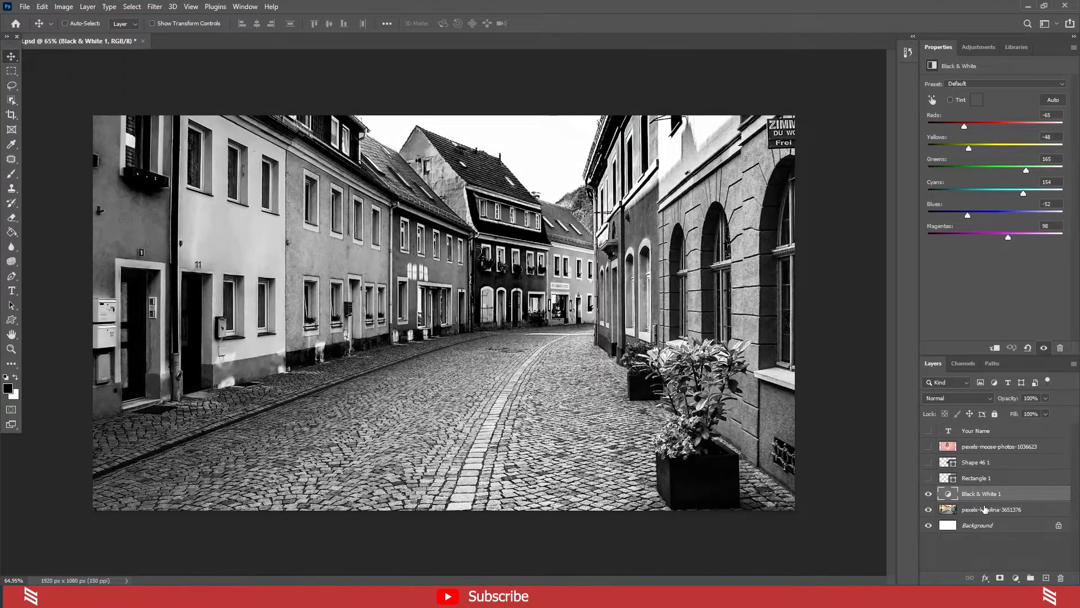
key(Delete)
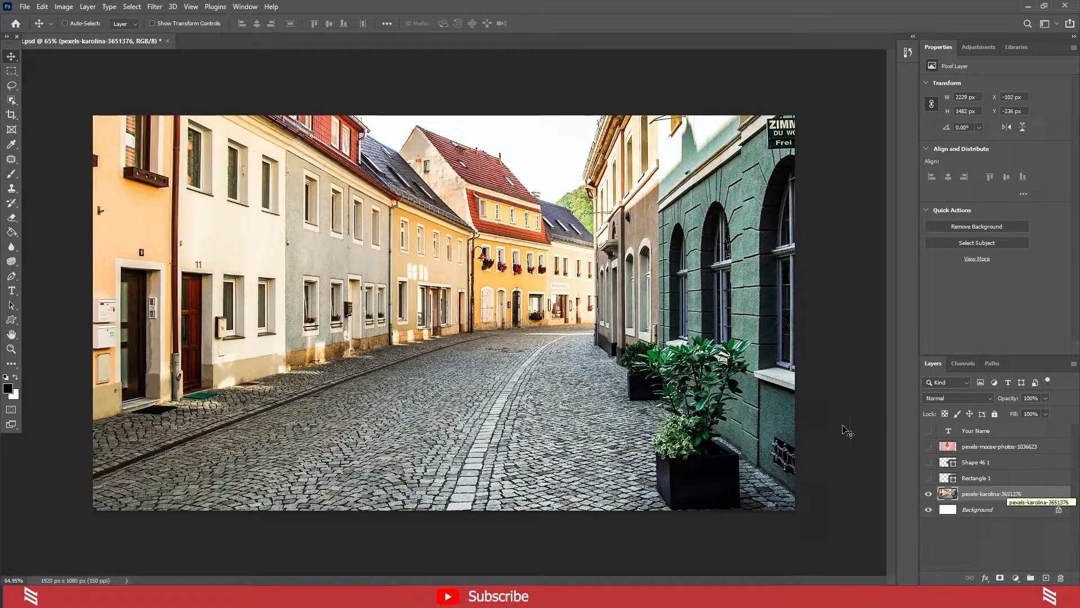
- Apply a Gaussian Blur with a 13.9 pixel radius to the street photo, comparing it in the preview, and undo the blur
click(155, 6)
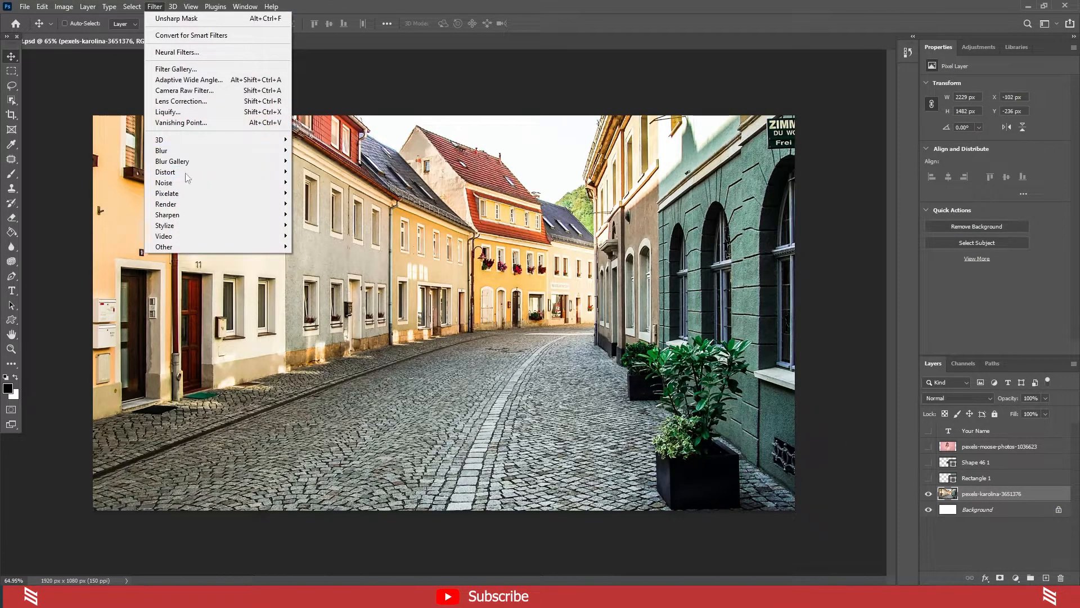
mouse_move(188, 154)
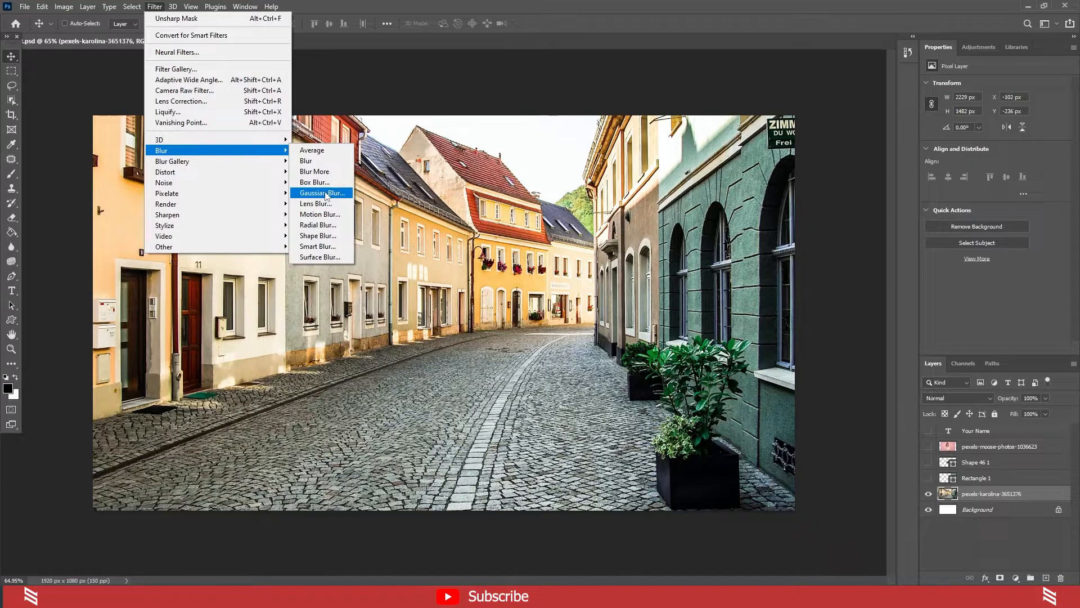
click(326, 194)
drag(500, 360, 485, 362)
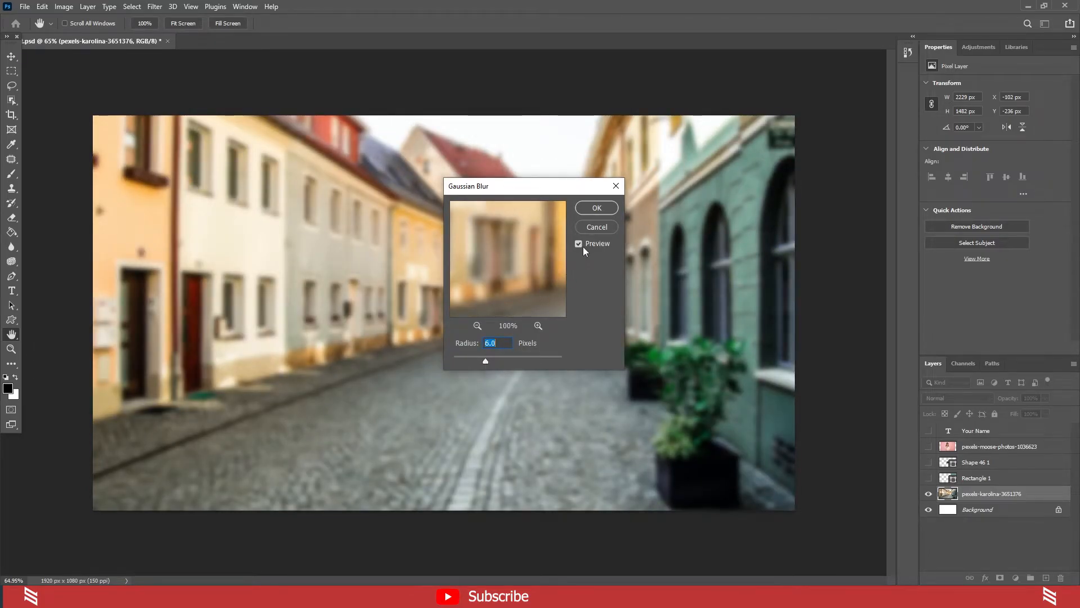
mouse_move(488, 359)
mouse_down()
mouse_move(511, 360)
mouse_move(498, 362)
mouse_up()
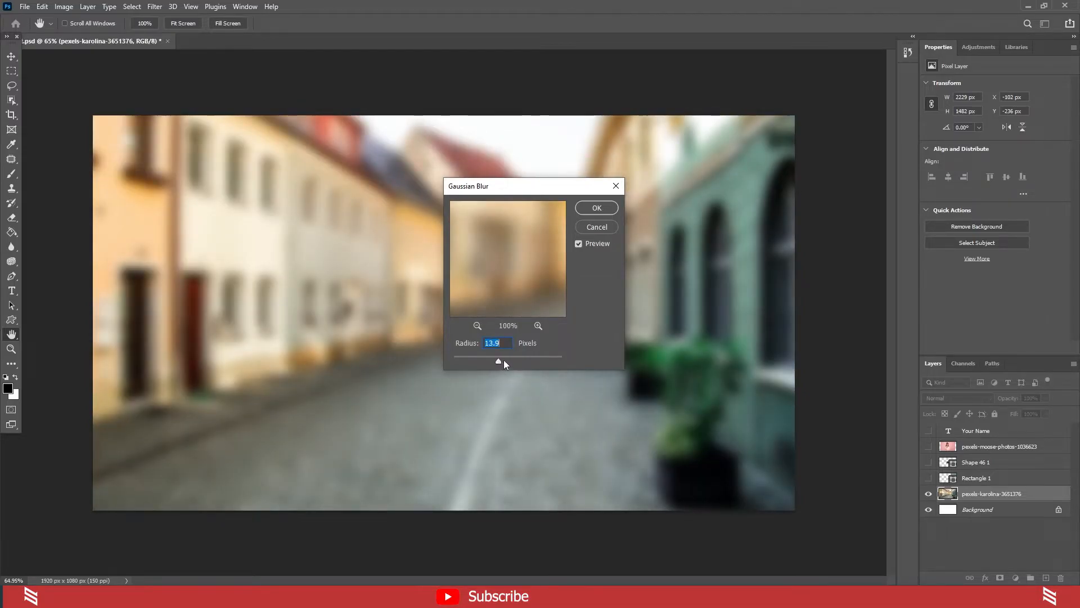
click(579, 243)
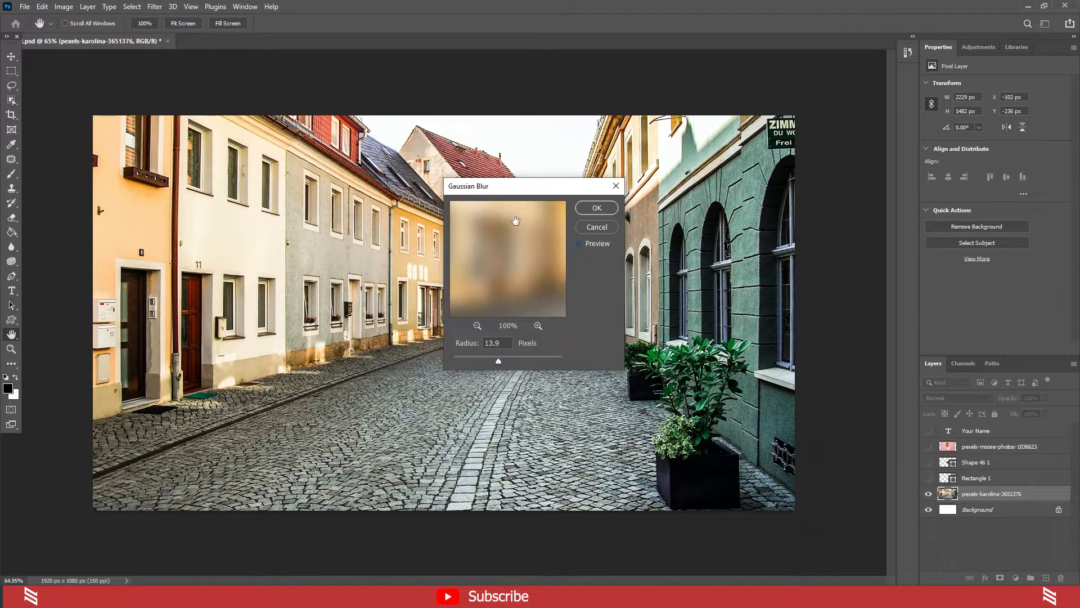
click(581, 244)
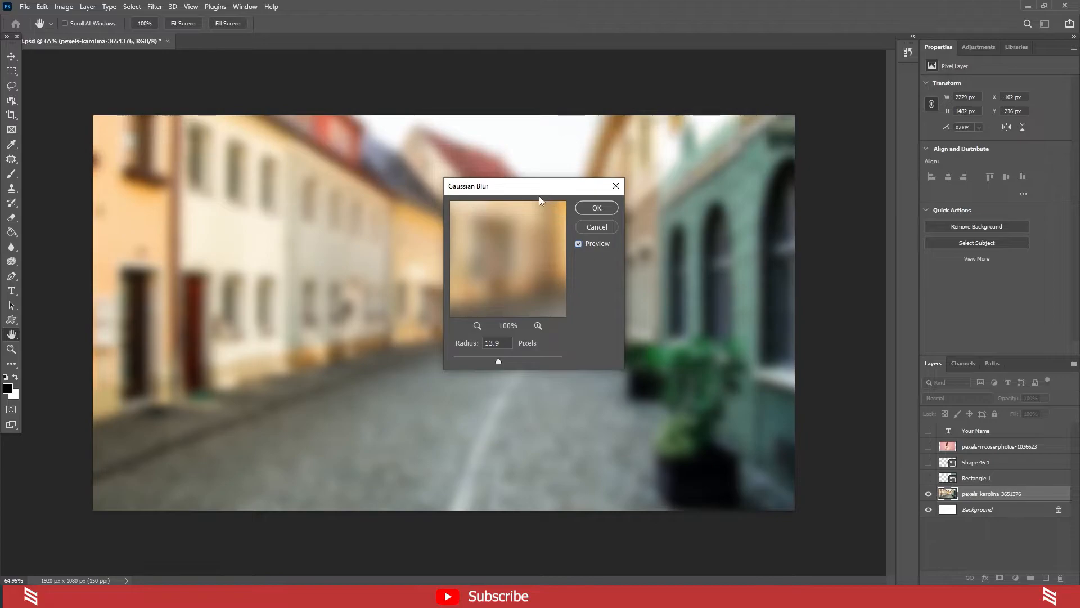
drag(539, 196, 546, 193)
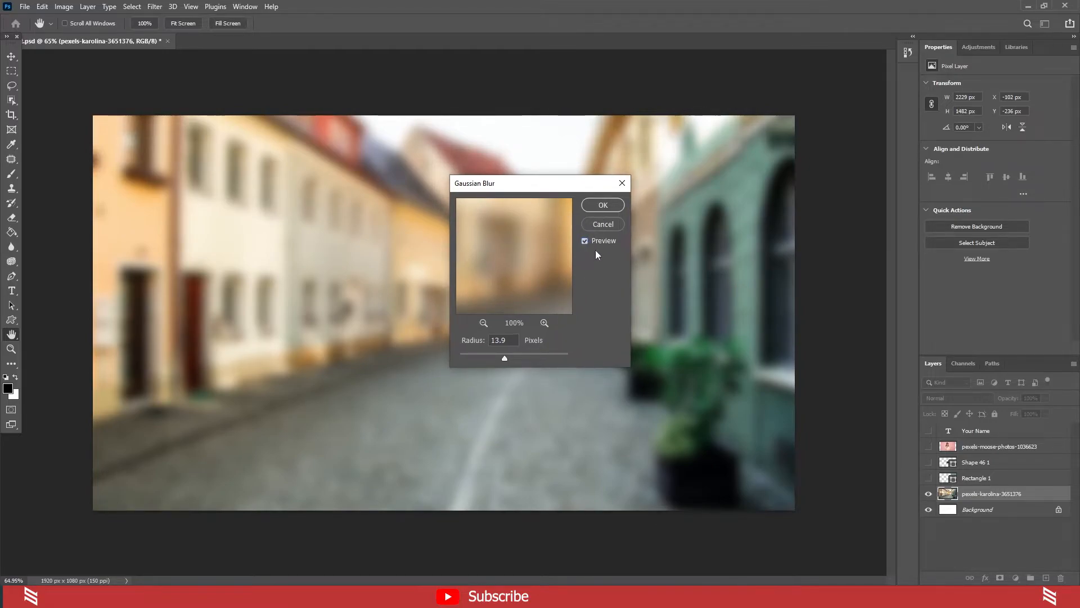
click(605, 207)
key(ctrl+z)
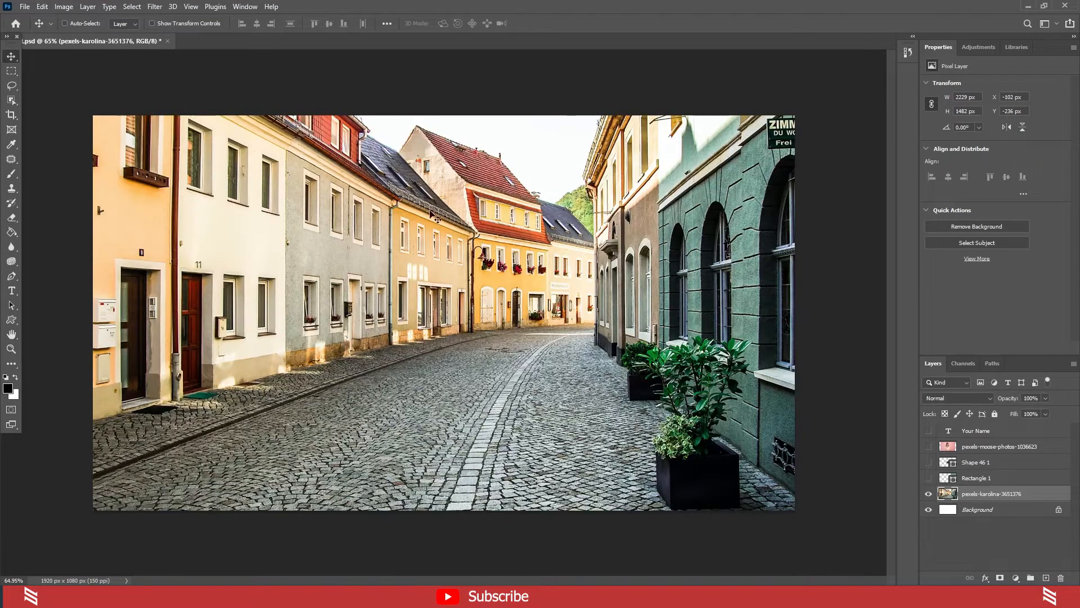
- Apply Add Noise at 23.47% with Uniform distribution to the street photo, comparing it in the preview, and undo the noise
click(154, 6)
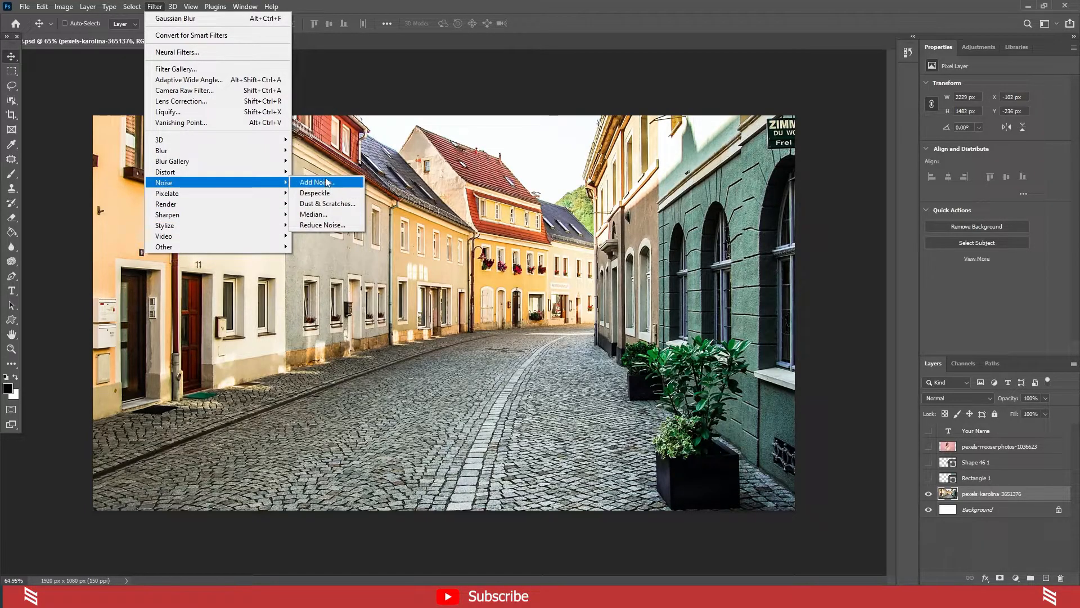
click(327, 182)
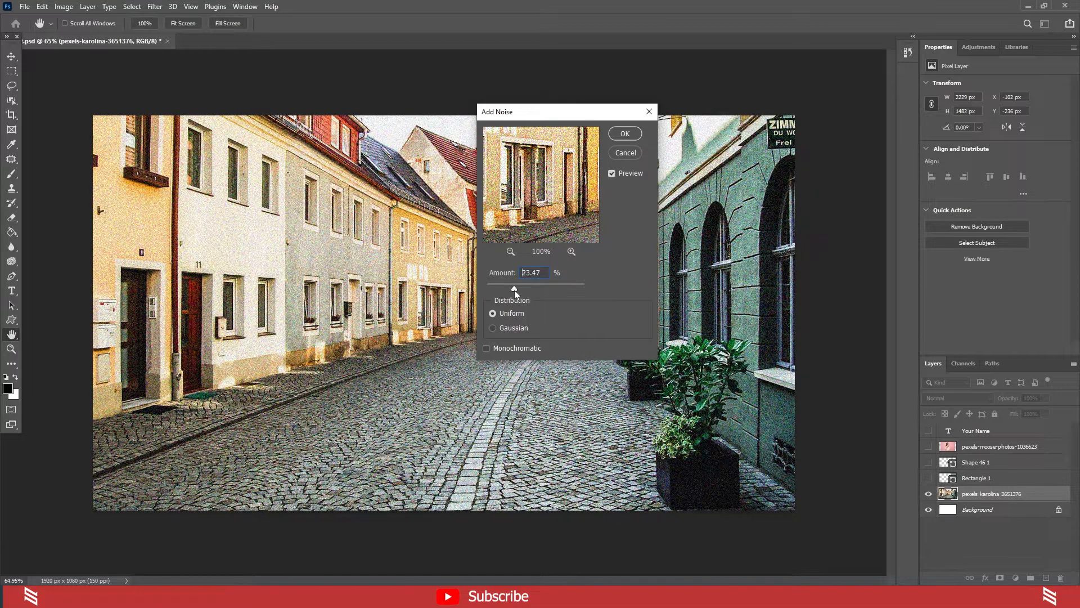
click(623, 174)
click(622, 174)
click(623, 174)
click(623, 173)
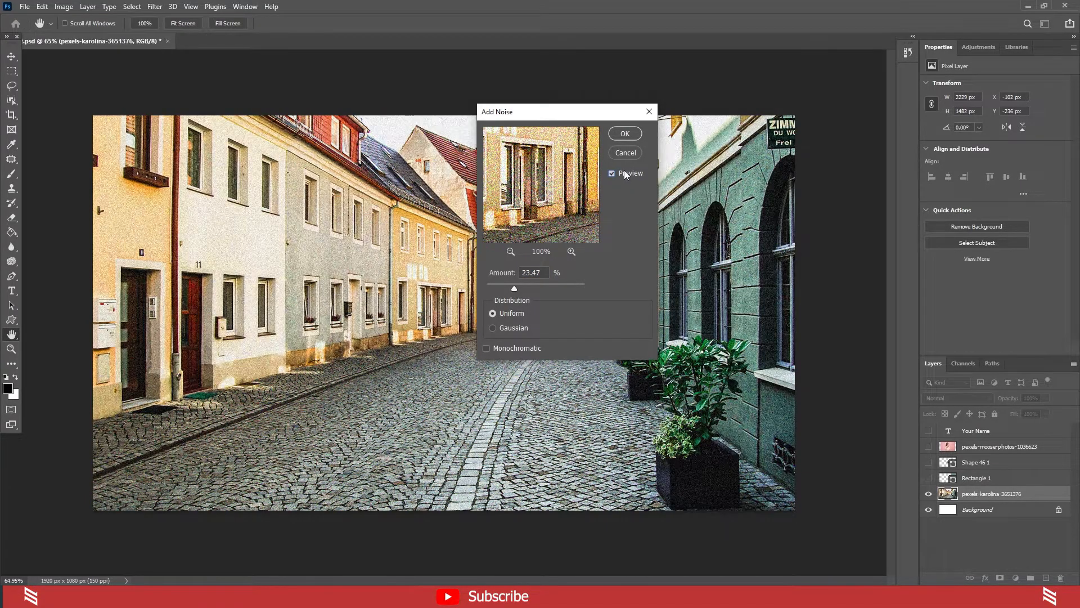
click(625, 131)
key(ctrl+z)
- Sharpen the street photo using Unsharp Mask at 84% amount and 8.6 pixels radius, compare before and after, and undo the sharpening
click(161, 7)
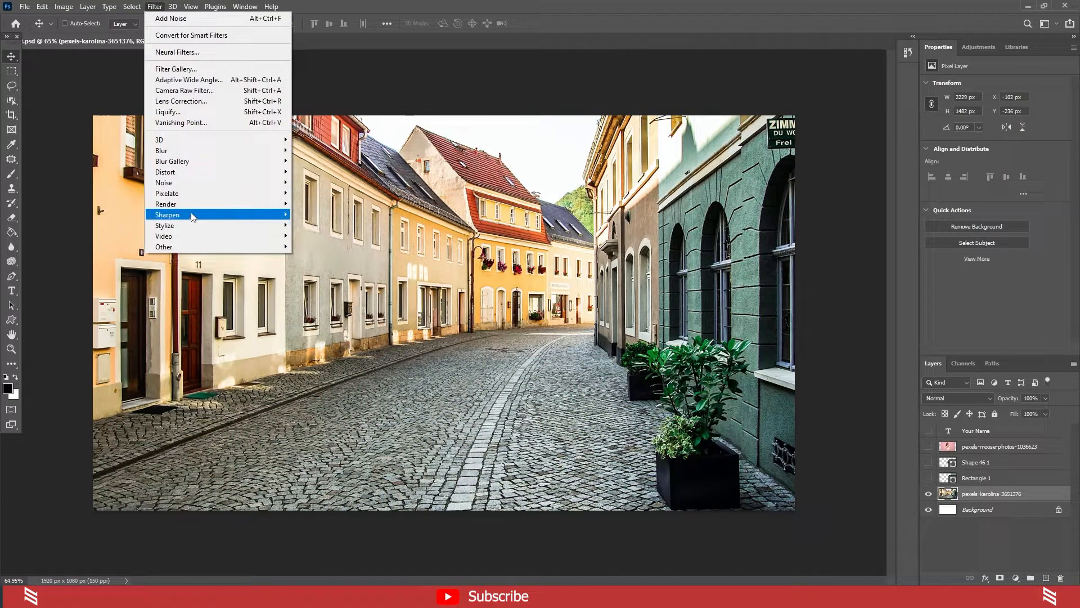
mouse_move(194, 216)
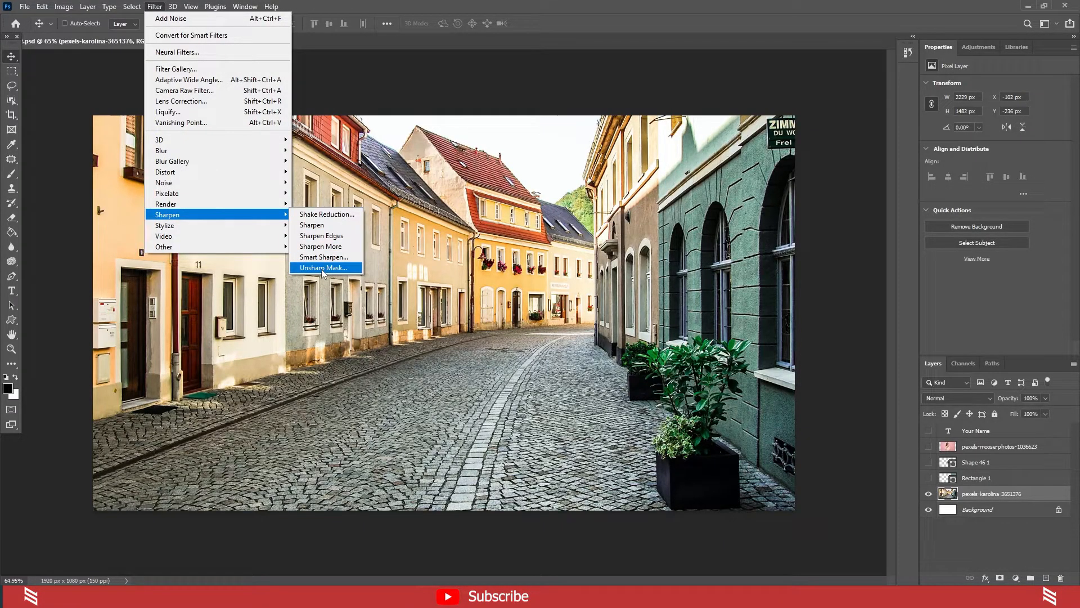
click(323, 268)
drag(535, 276, 513, 309)
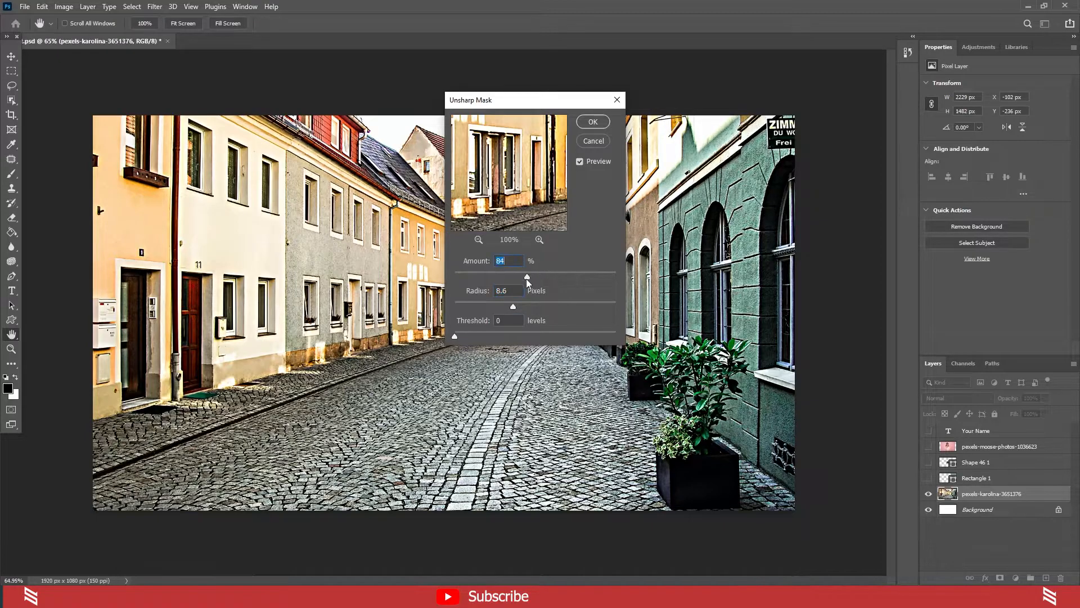
click(593, 121)
key(v)
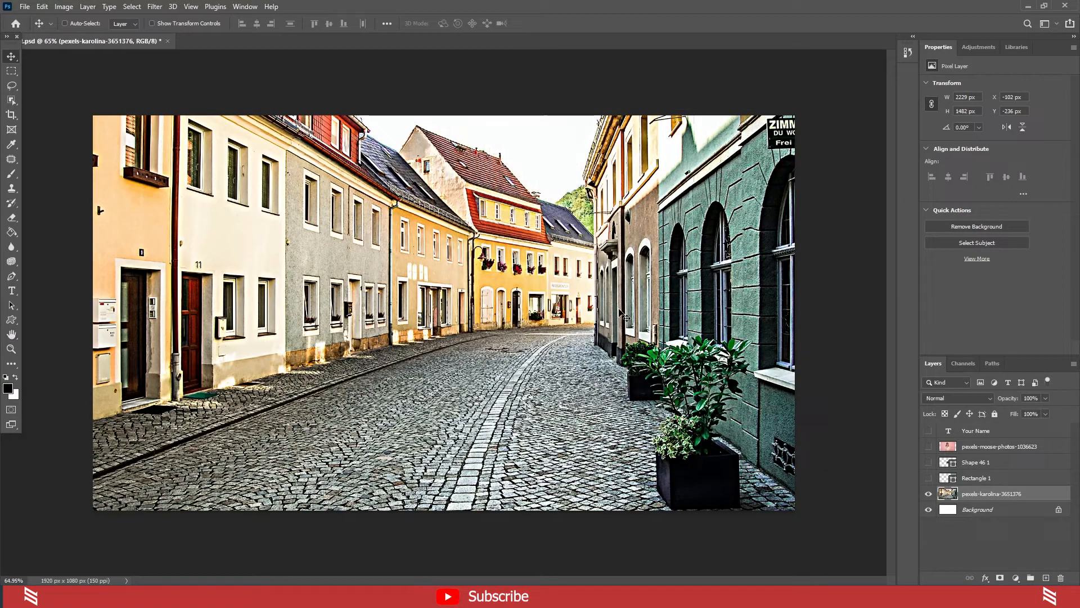
scroll(434, 354, up, 1)
key(ctrl+z)
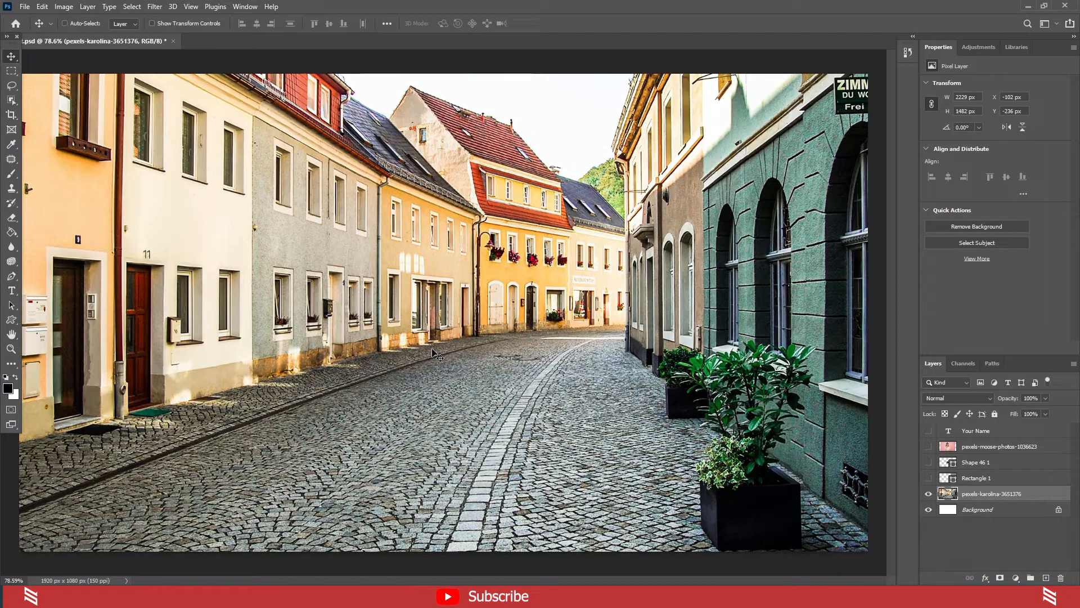
key(ctrl+shift+z)
key(ctrl+z)
scroll(475, 342, down, 2)
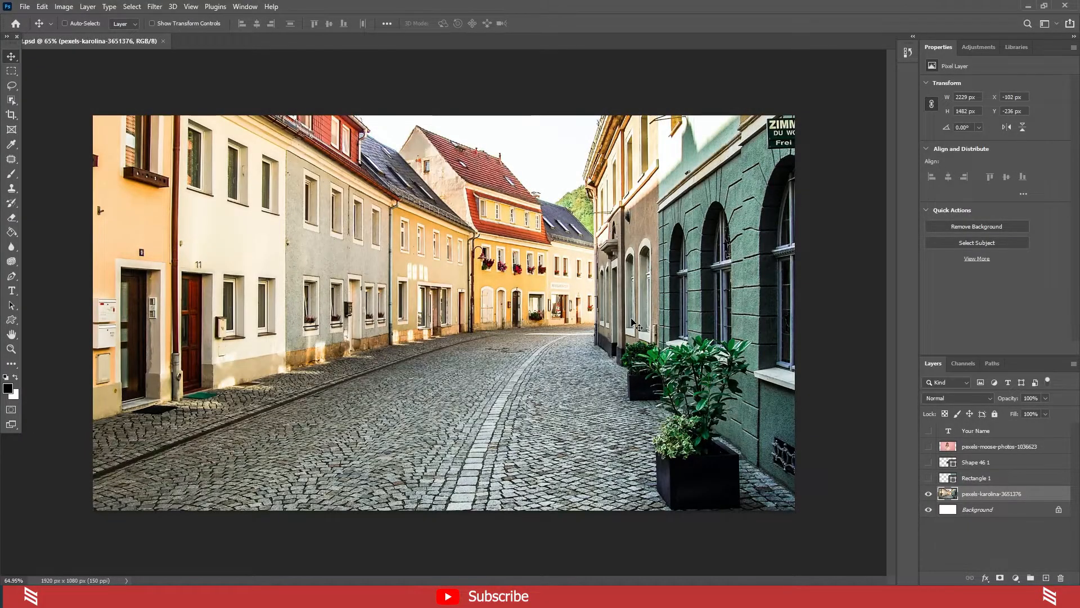
- Open the Camera Raw Filter for the street photo layer and collapse its Basic adjustments section
click(154, 6)
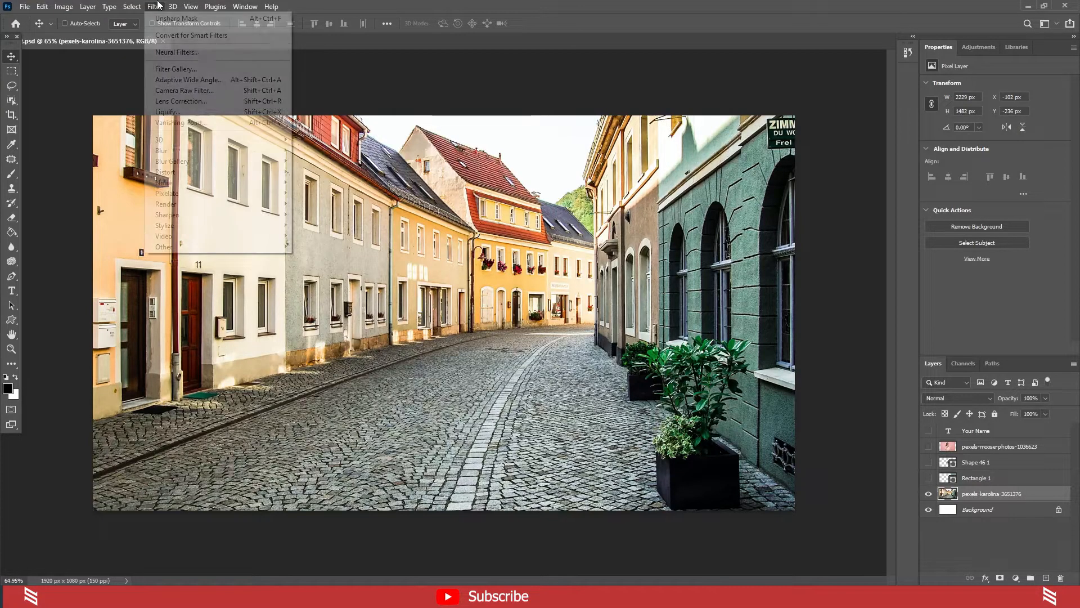
click(187, 92)
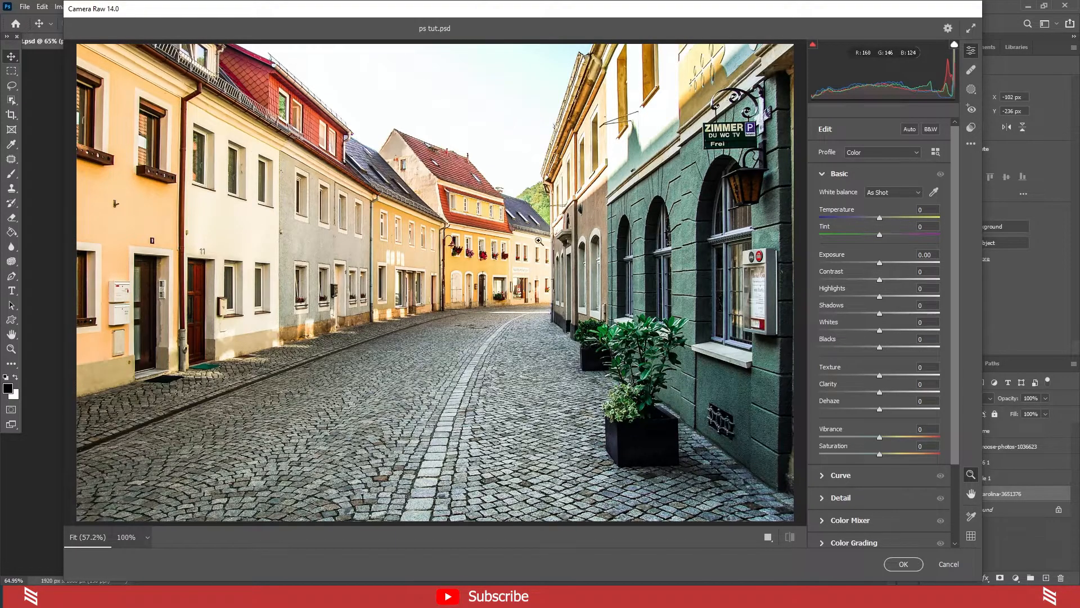
click(824, 178)
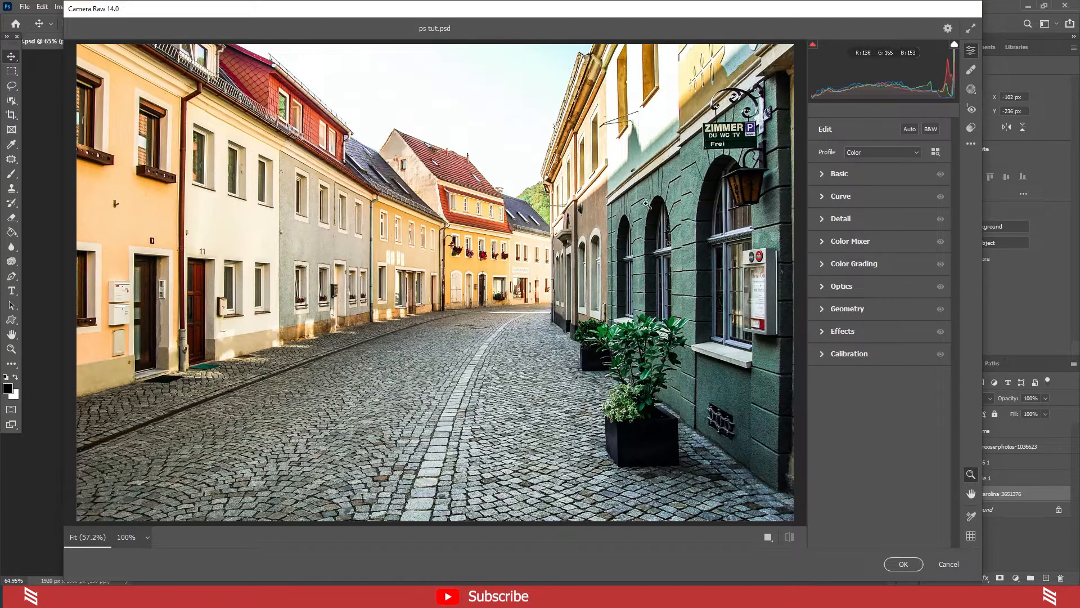
- Try the automatic Camera Raw adjustments on the street photo and switch them back off
click(911, 131)
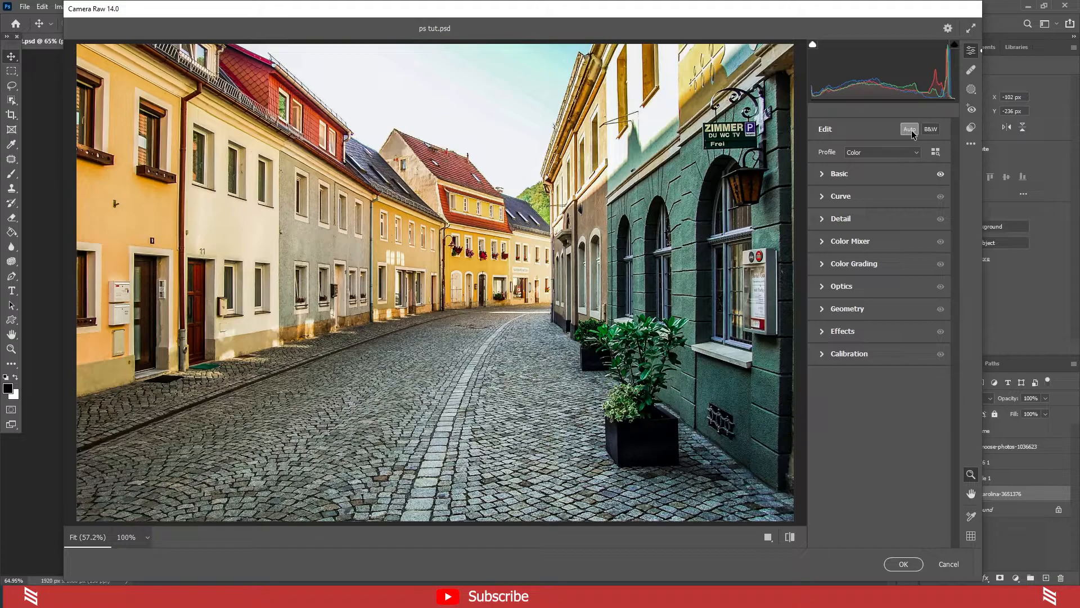
click(911, 130)
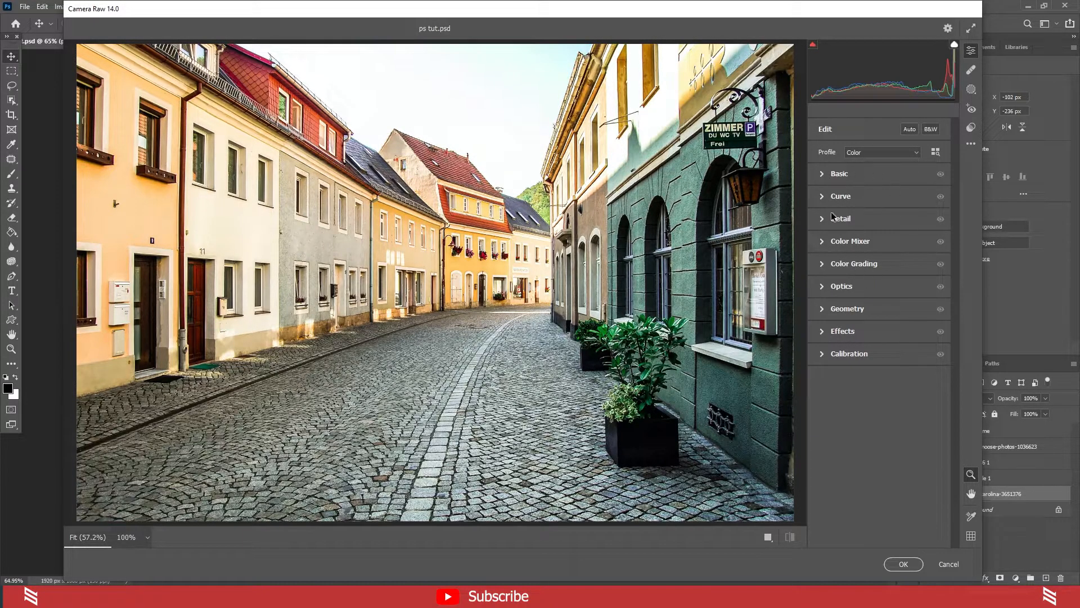
- Expand the Basic adjustments, try Temperature at +54 and a shifted Tint on the street photo, and reset both
click(823, 172)
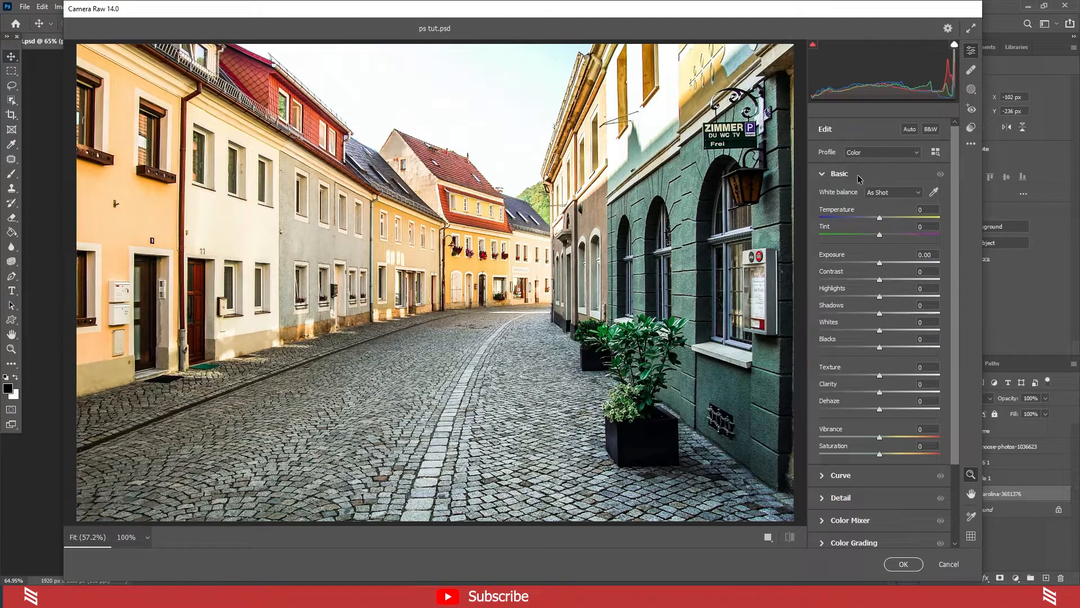
drag(881, 222, 912, 220)
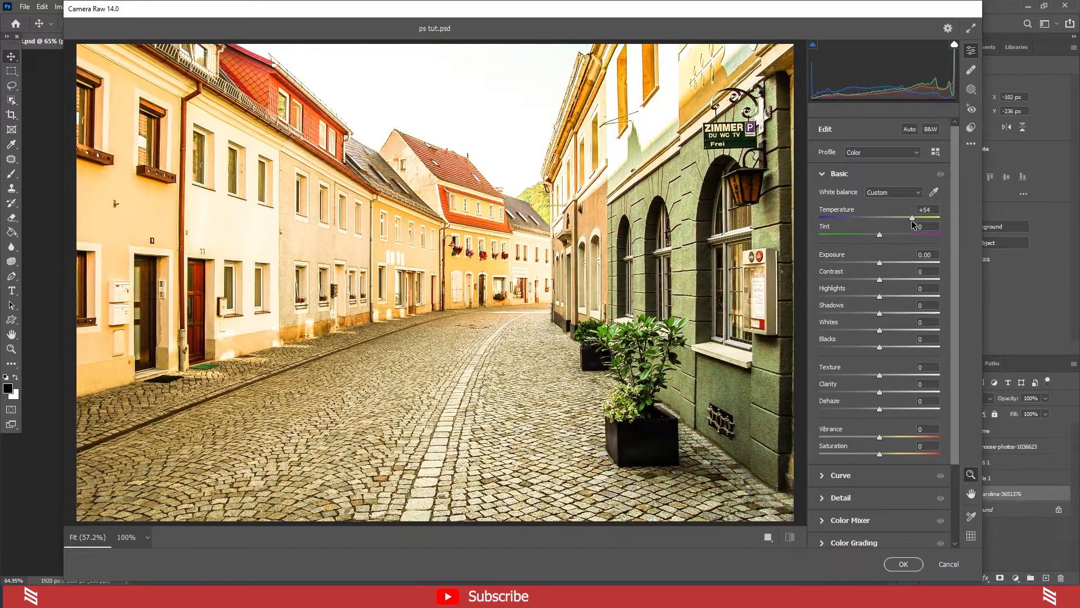
double_click(911, 218)
mouse_move(879, 236)
mouse_down()
mouse_move(851, 238)
mouse_move(889, 239)
mouse_up()
double_click(913, 237)
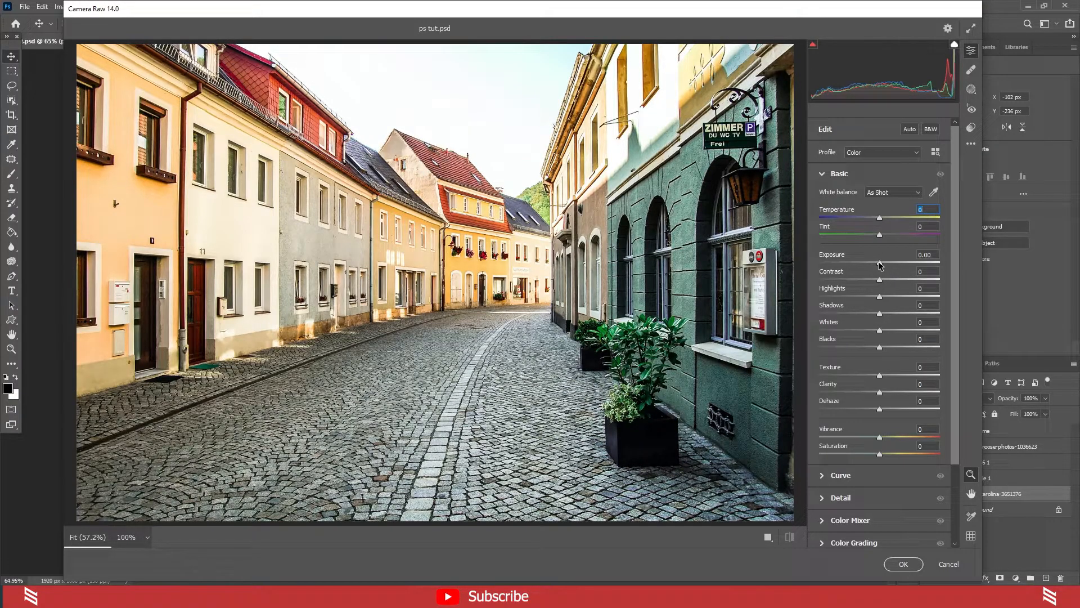
- Try Exposure at -1.50 and a strongly lowered Contrast on the street photo, resetting each to zero
mouse_move(881, 266)
mouse_down()
mouse_move(903, 263)
mouse_move(870, 264)
mouse_up()
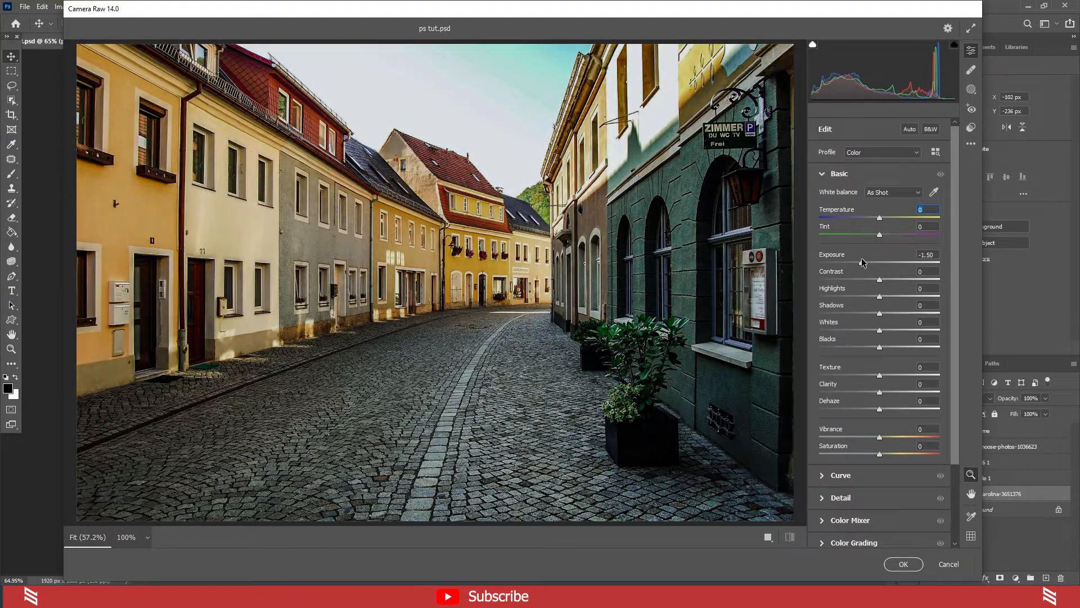
double_click(864, 263)
drag(881, 280, 837, 279)
double_click(837, 280)
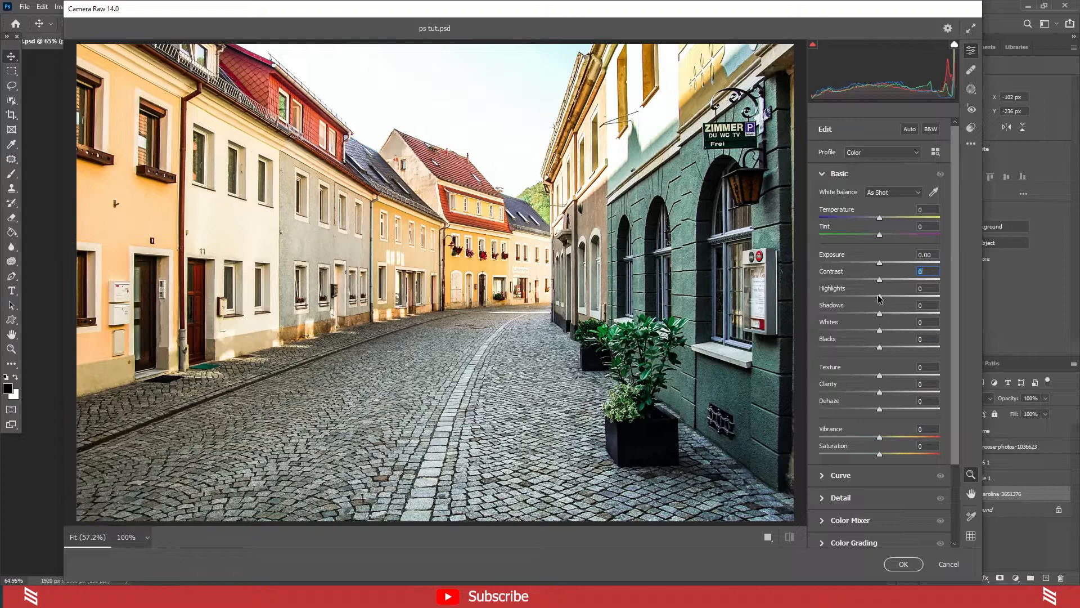
- Try Highlights at -56 and raised Shadows on the street photo, resetting each to zero
mouse_move(848, 299)
mouse_down()
mouse_move(920, 303)
mouse_move(846, 299)
mouse_up()
double_click(847, 297)
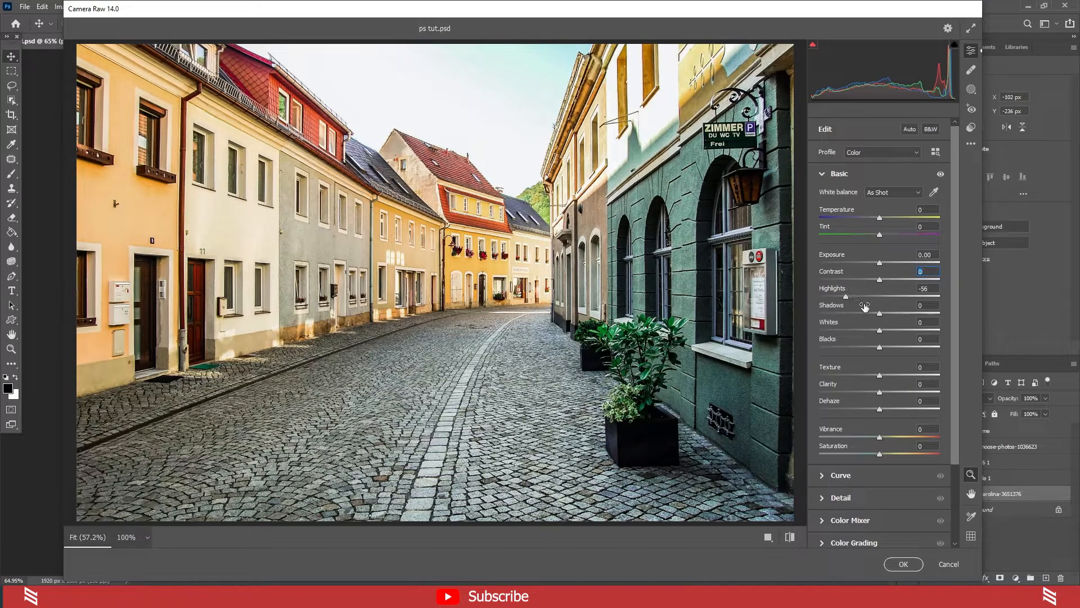
drag(881, 314, 923, 335)
double_click(909, 314)
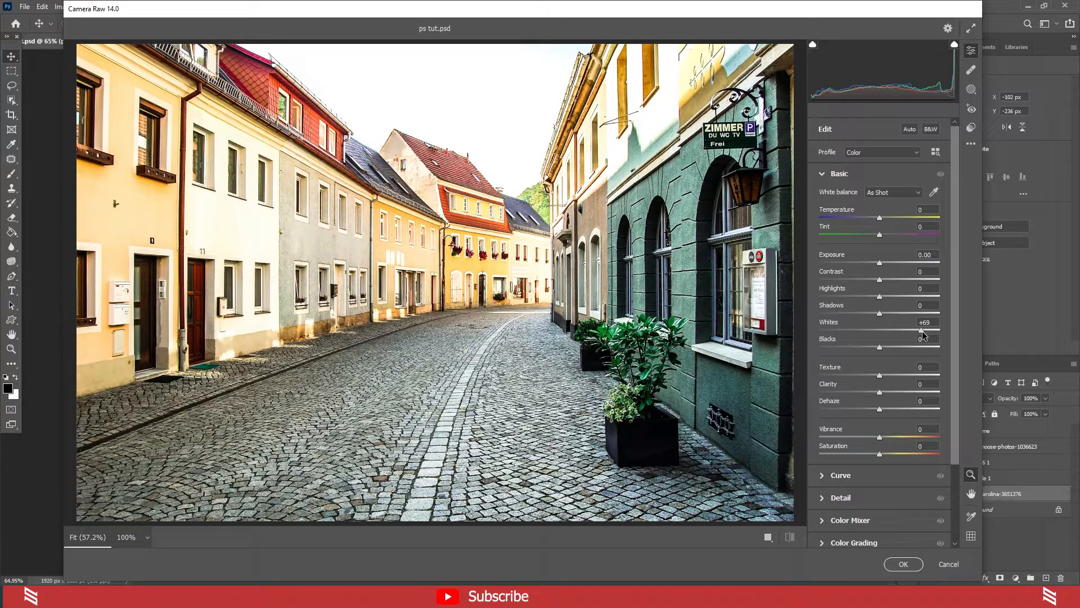
- Try Whites up to +69 and Blacks down to -66, resetting each to zero
drag(923, 331, 843, 332)
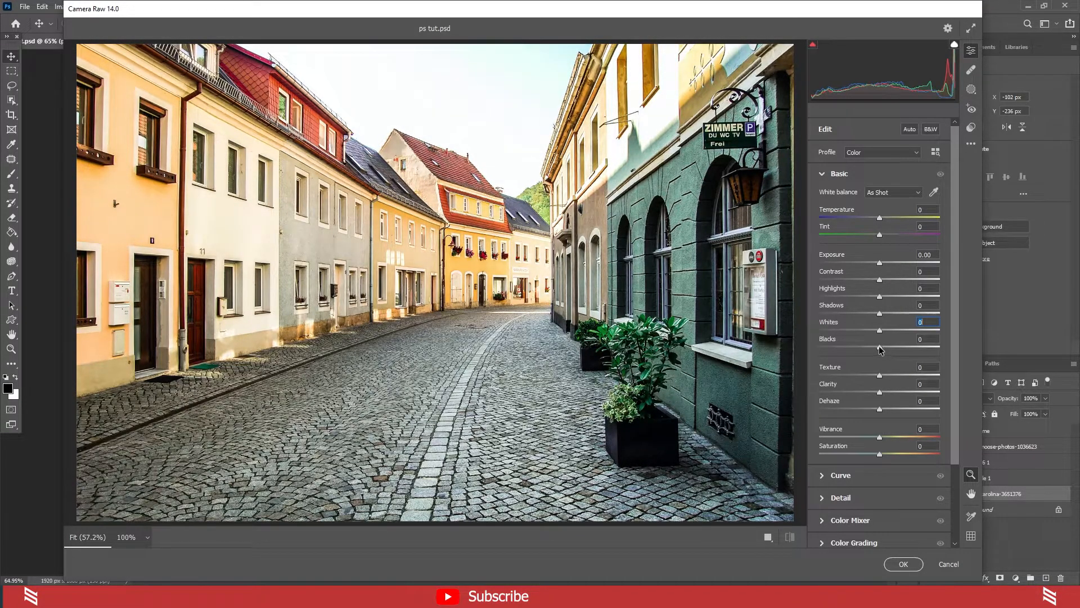
drag(880, 347, 851, 348)
mouse_move(858, 350)
mouse_down()
mouse_move(920, 353)
mouse_move(917, 344)
mouse_move(839, 348)
mouse_up()
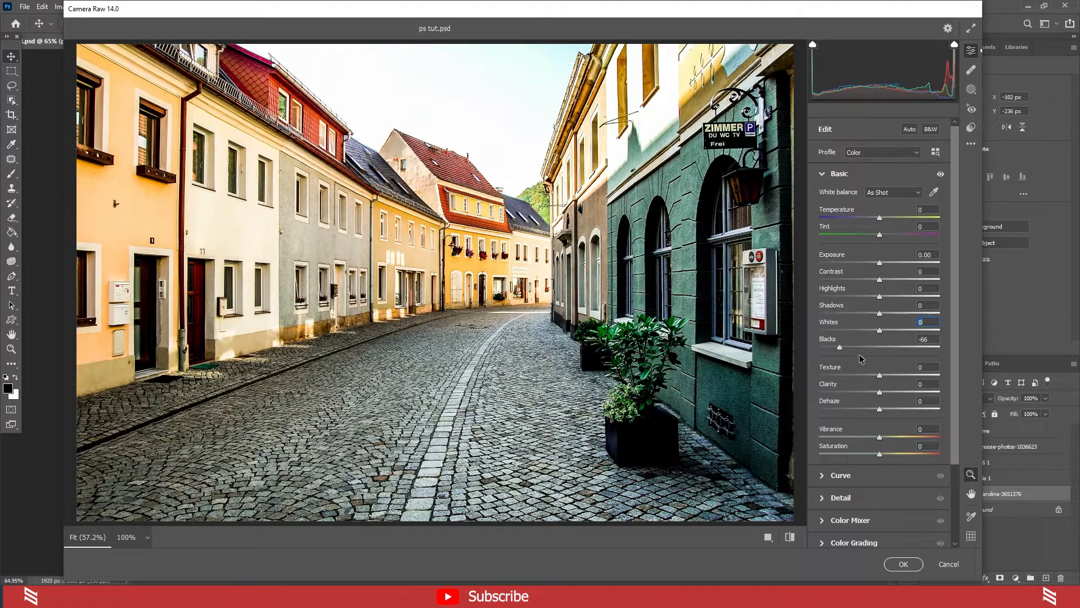
double_click(855, 359)
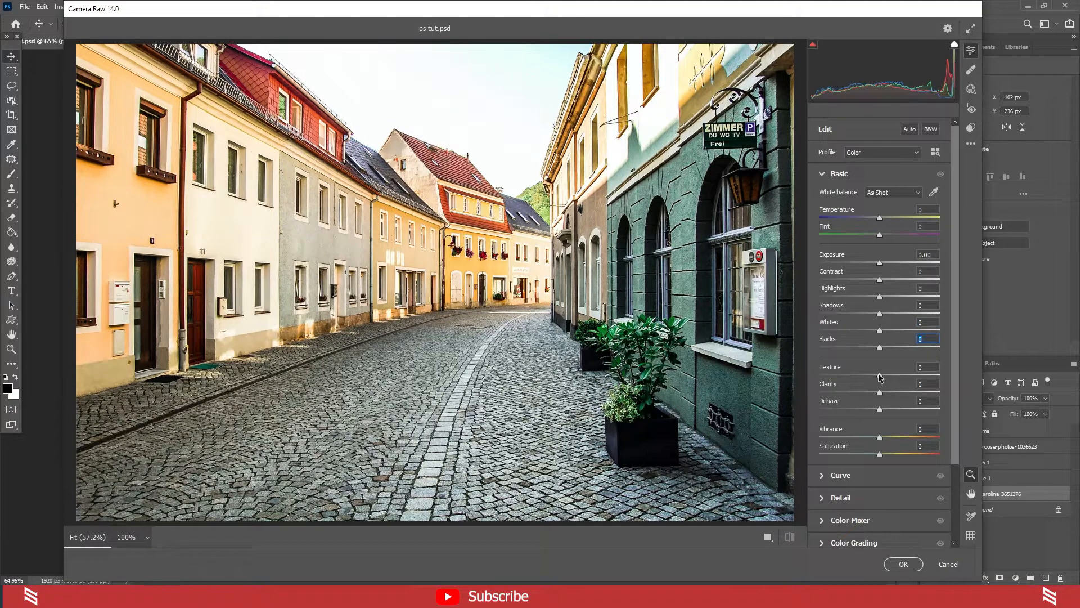
- Try Texture at +61 and Clarity at +51 on the street photo, and reset both to zero
drag(881, 375, 912, 391)
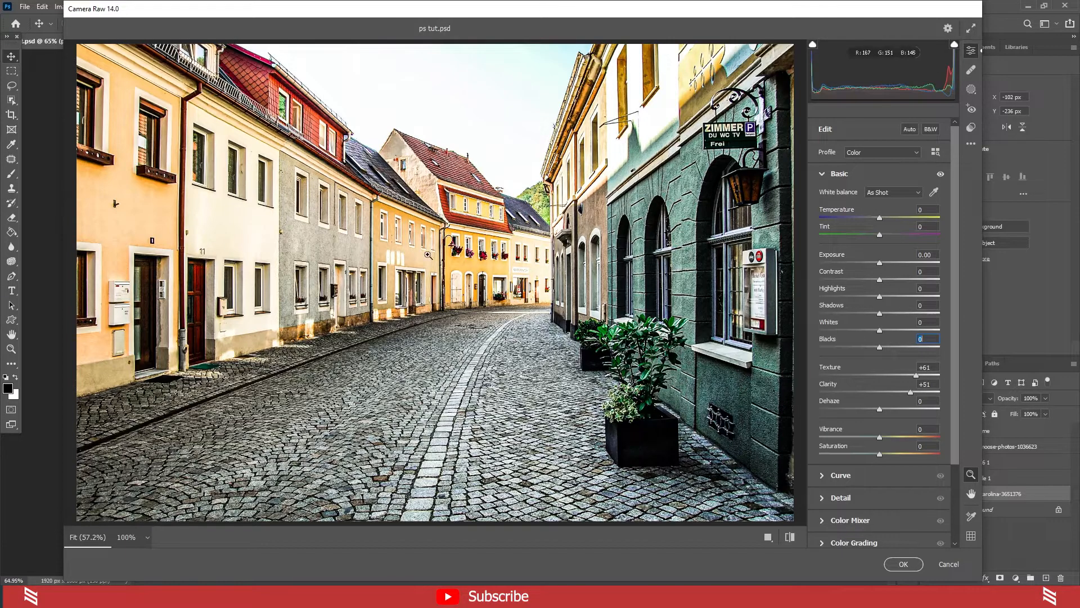
double_click(910, 392)
double_click(916, 375)
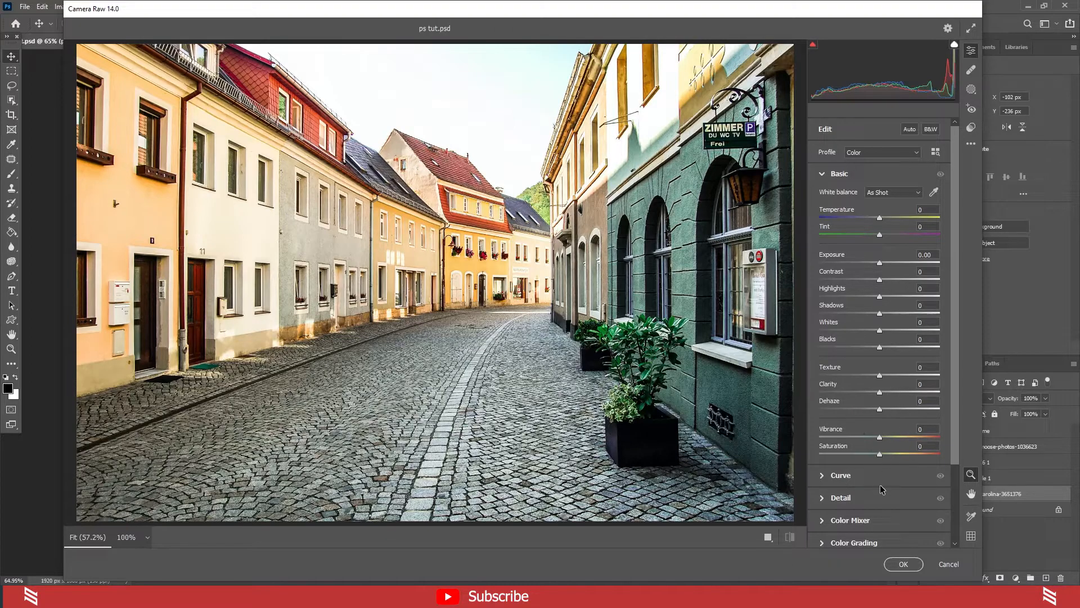
- Compare Saturation at -81 and +84 on the street photo, and set it to +5
drag(877, 454, 830, 457)
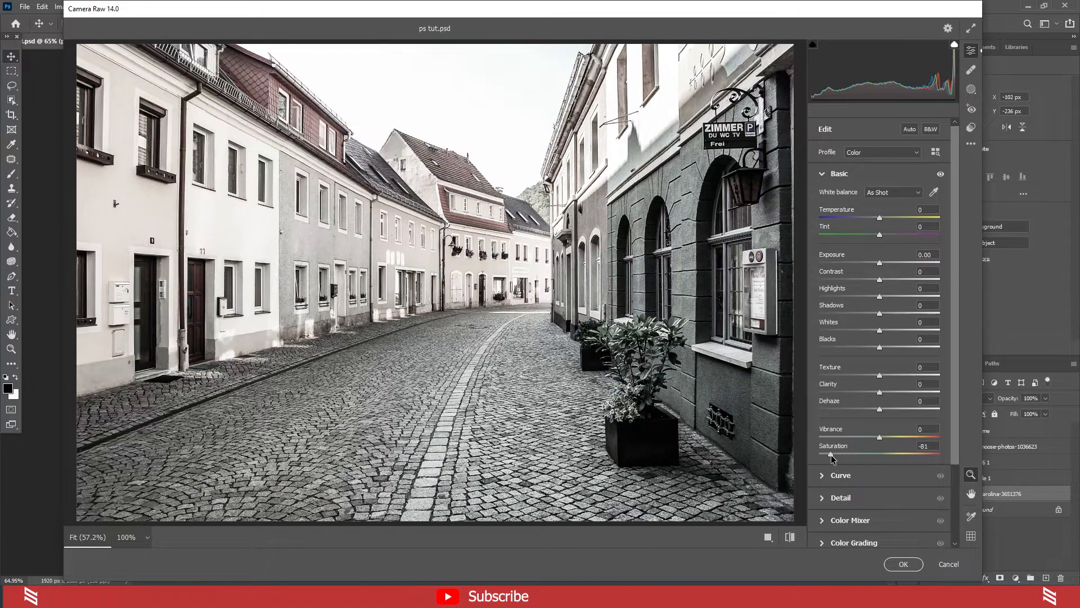
drag(832, 456, 930, 454)
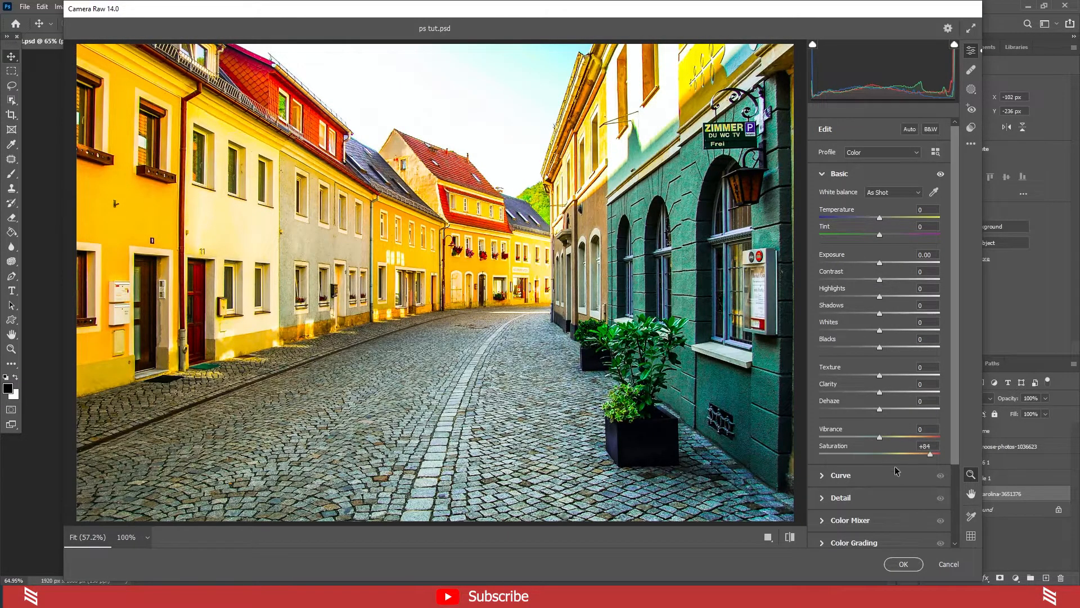
drag(930, 454, 894, 454)
click(932, 447)
text(5)
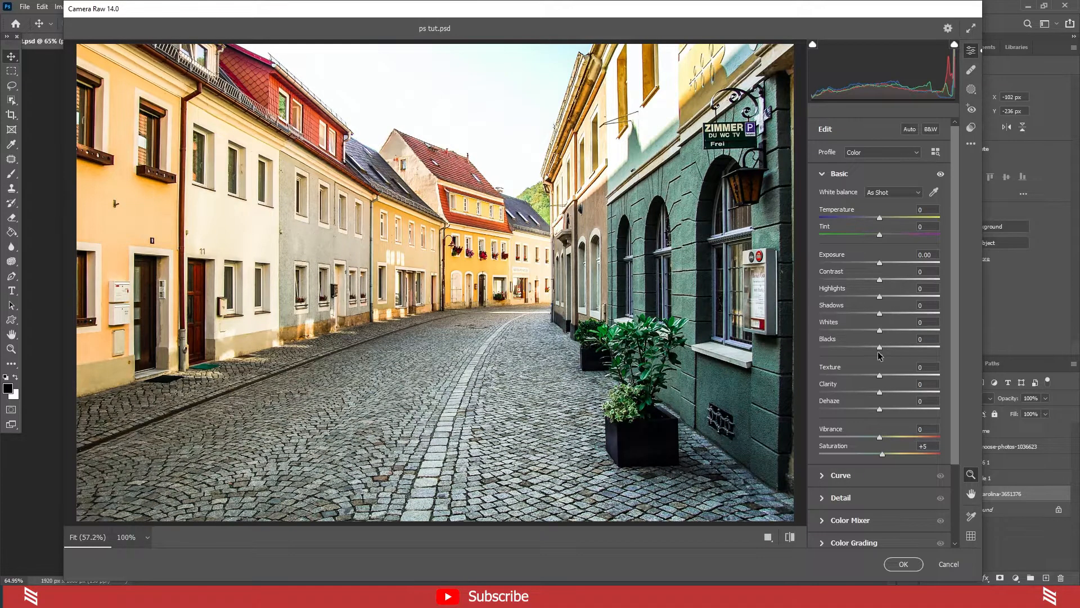
- Try Exposure +1.40, Contrast -21, Highlights -50, Shadows -29, Whites +40 and Blacks -41, then reset all Basic adjustments and collapse the section
drag(880, 263, 855, 347)
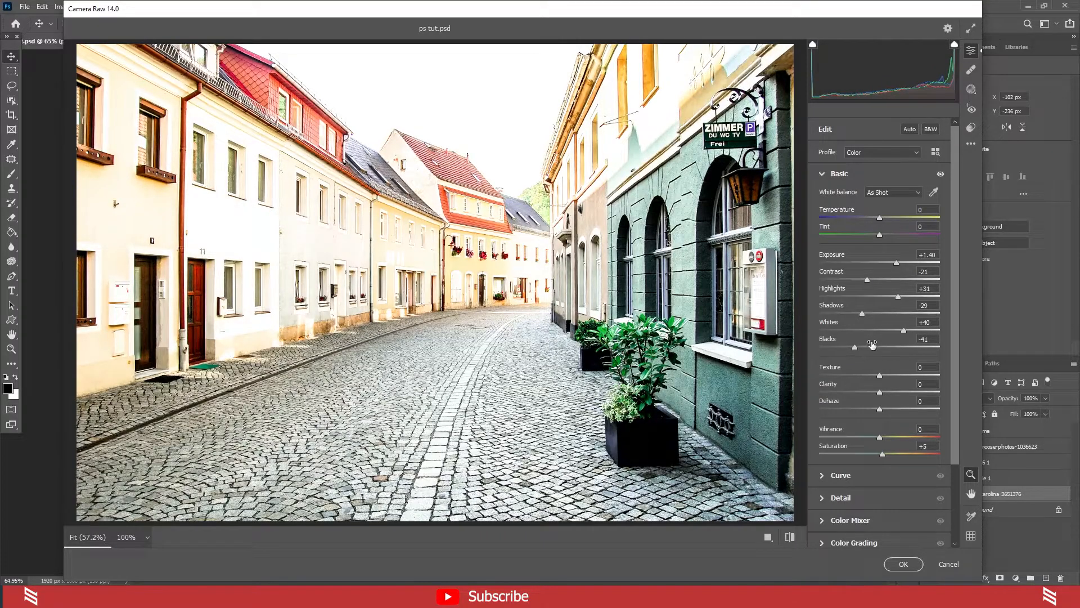
drag(894, 297, 849, 296)
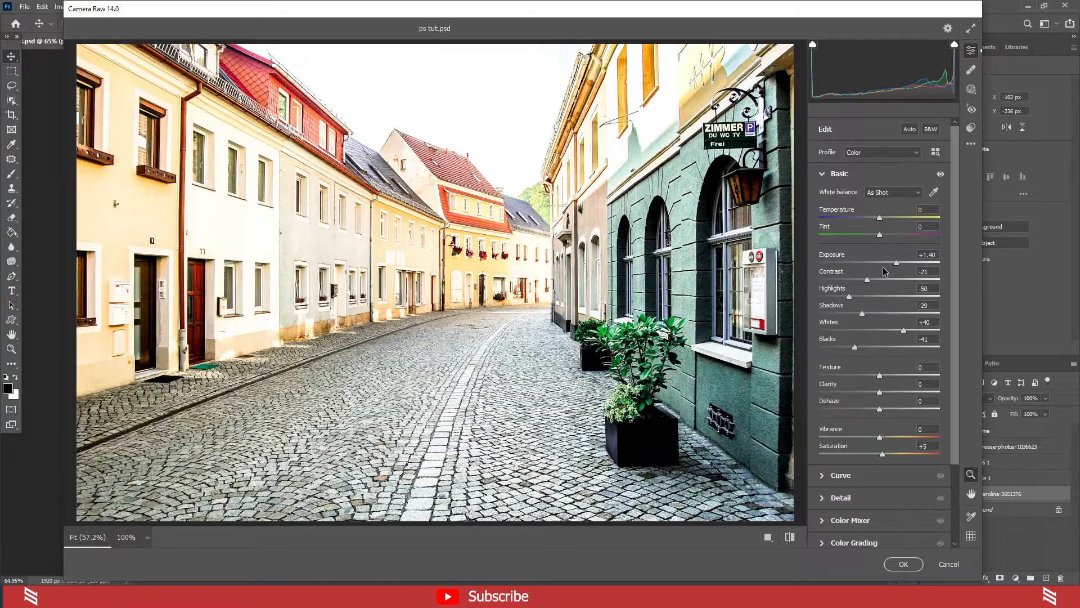
mouse_move(896, 264)
mouse_down()
mouse_move(862, 265)
mouse_move(896, 265)
mouse_up()
key(alt)
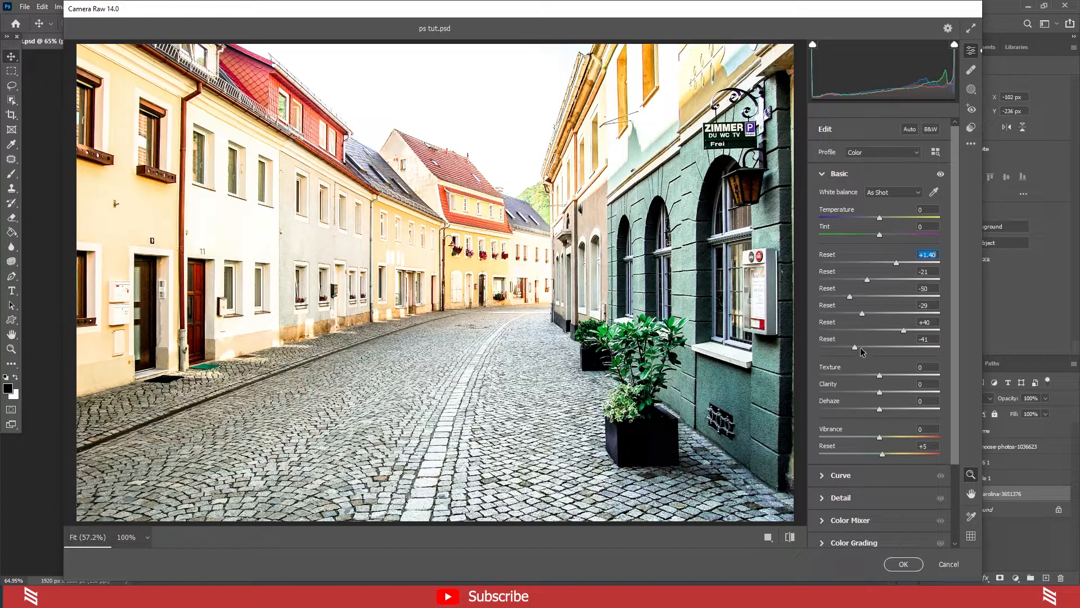
alt+click(854, 171)
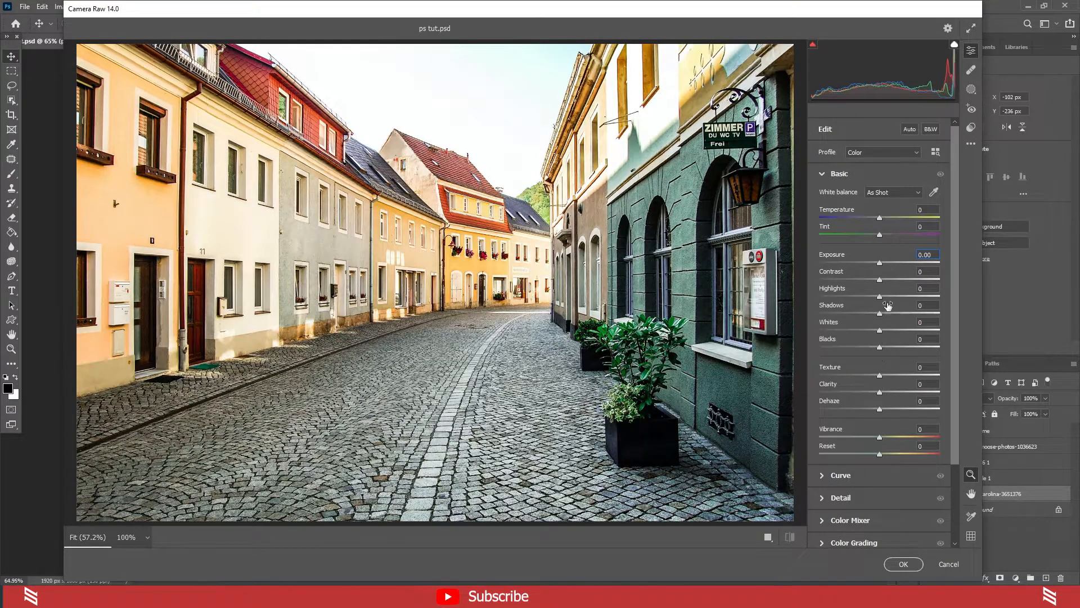
click(821, 176)
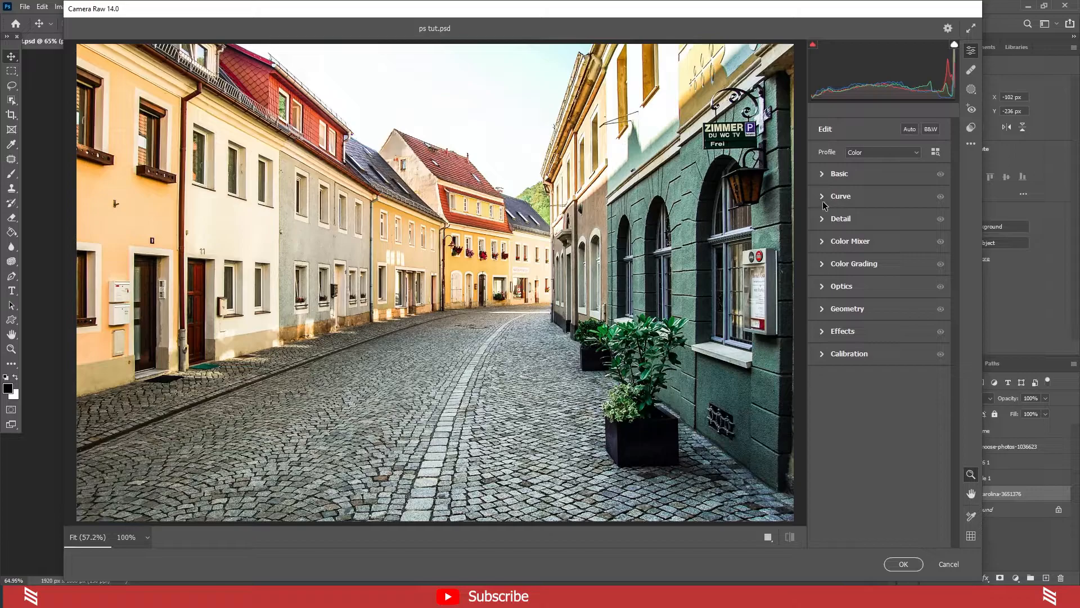
- Try the parametric curve with Highlights +13, Darks -44 and Shadows -18, then reset the Curve section and collapse it
click(823, 197)
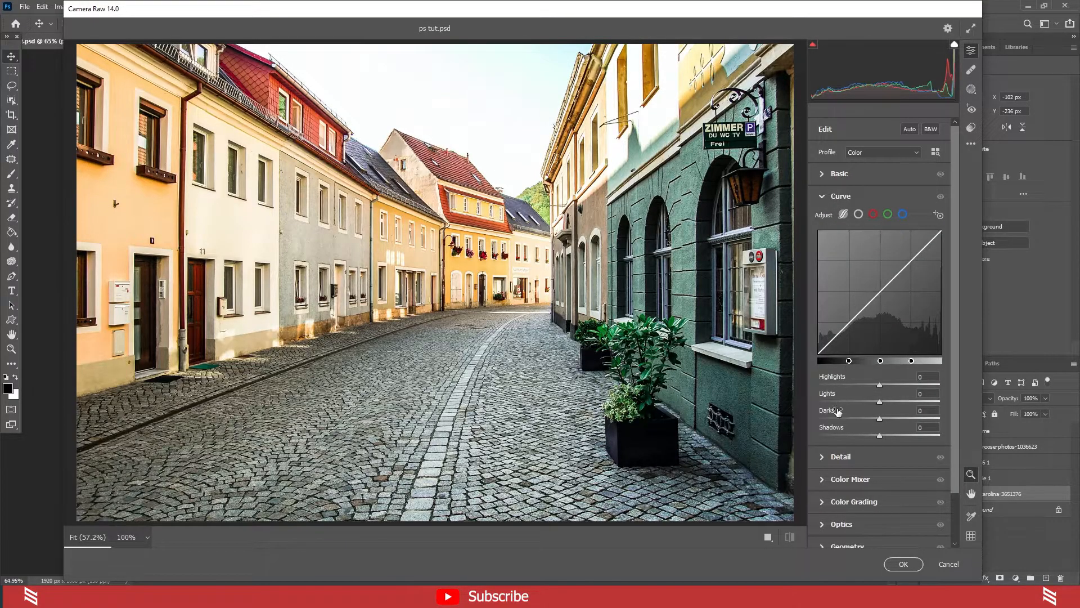
drag(881, 387, 872, 447)
key(alt)
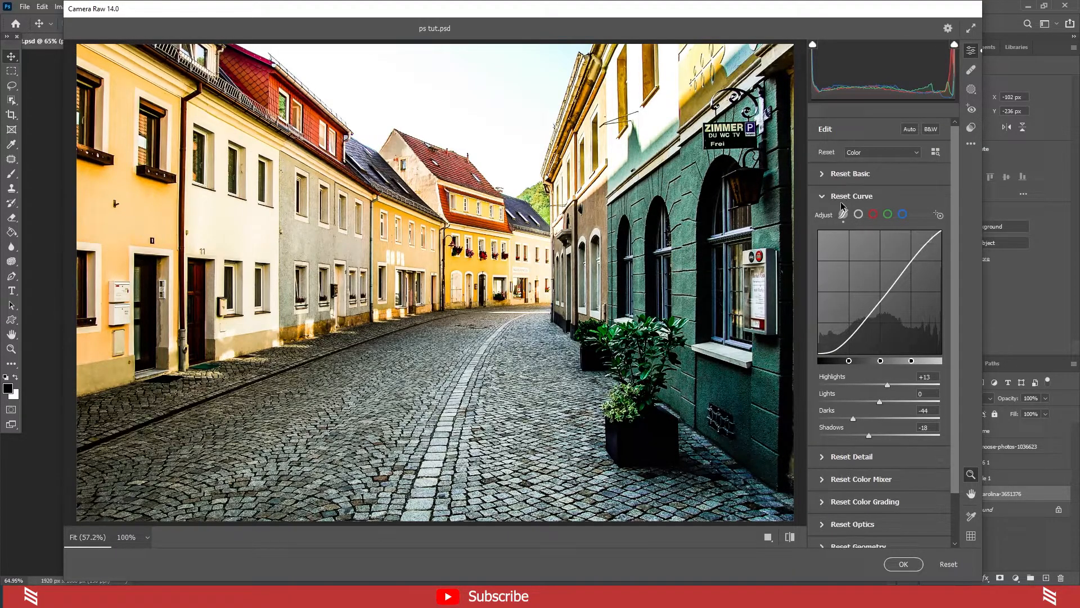
alt+click(847, 194)
click(831, 198)
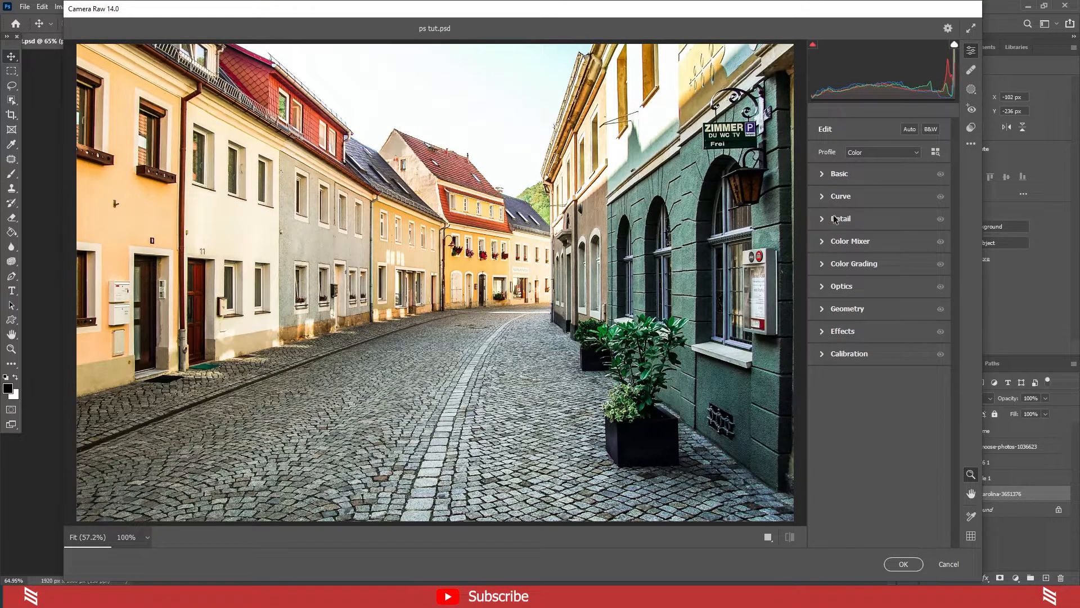
- Try the Detail adjustments with Sharpening around 102 and some Noise Reduction, then reset and collapse the section
click(824, 223)
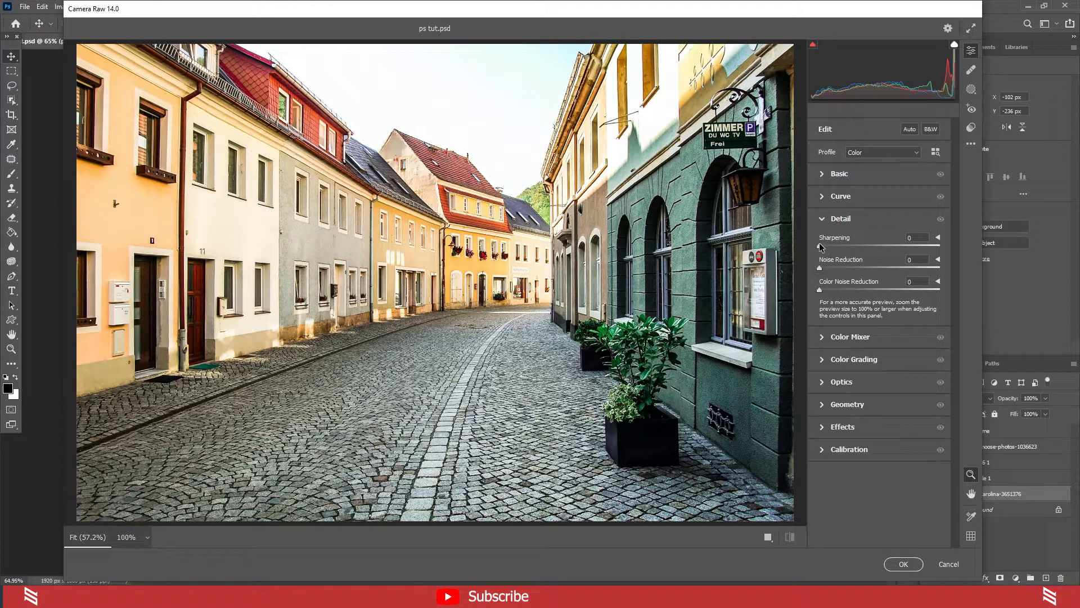
drag(836, 246, 866, 248)
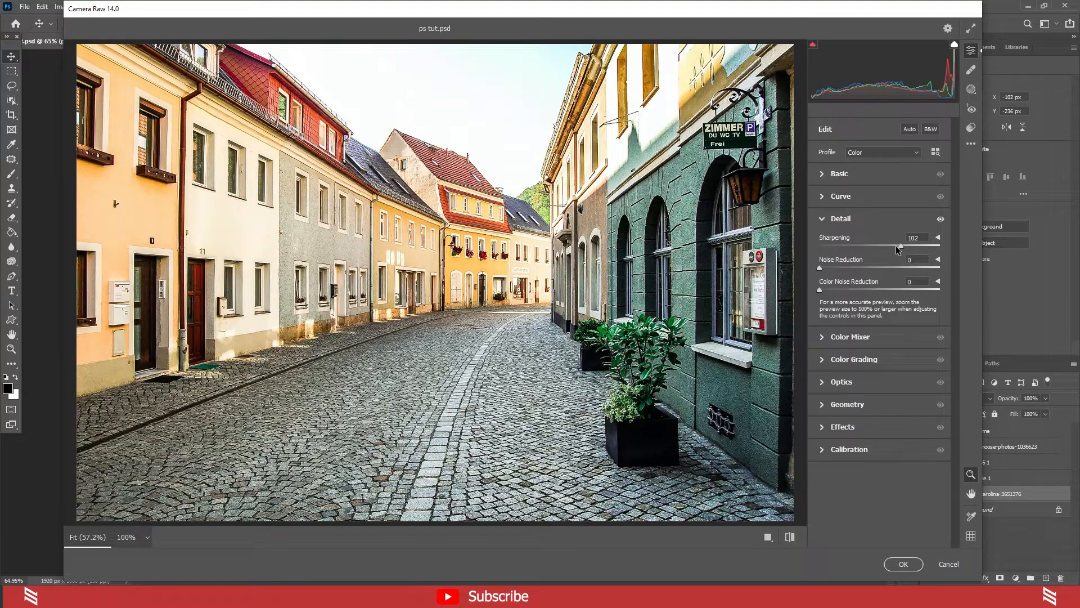
drag(890, 246, 893, 248)
drag(820, 268, 876, 269)
key(alt)
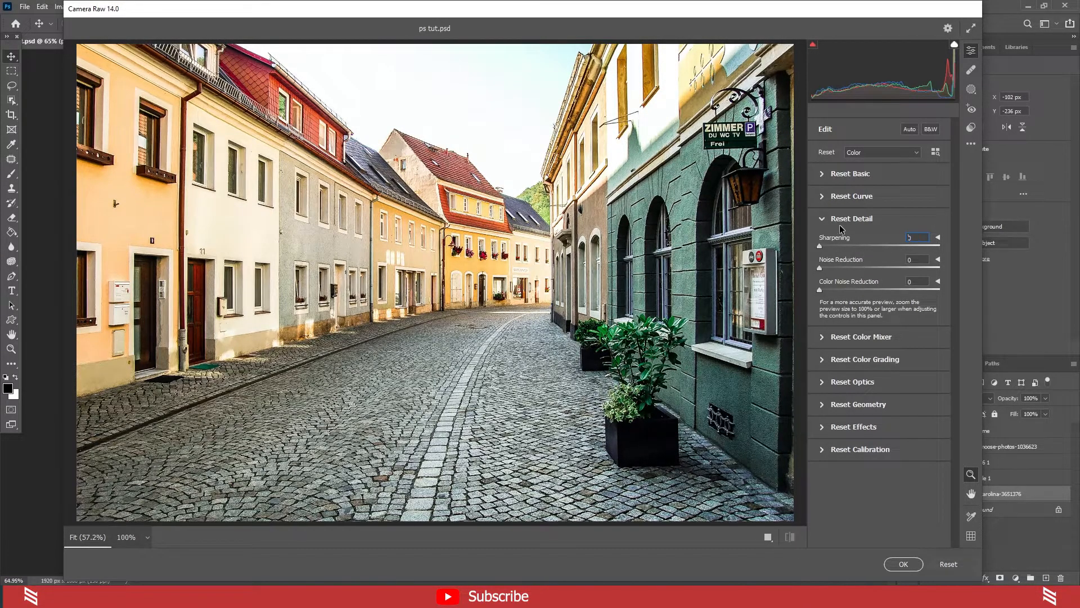
click(823, 220)
- Expand the Color Mixer, try shifting the hues of the warm colors and the Blues, and undo these hue changes
click(822, 245)
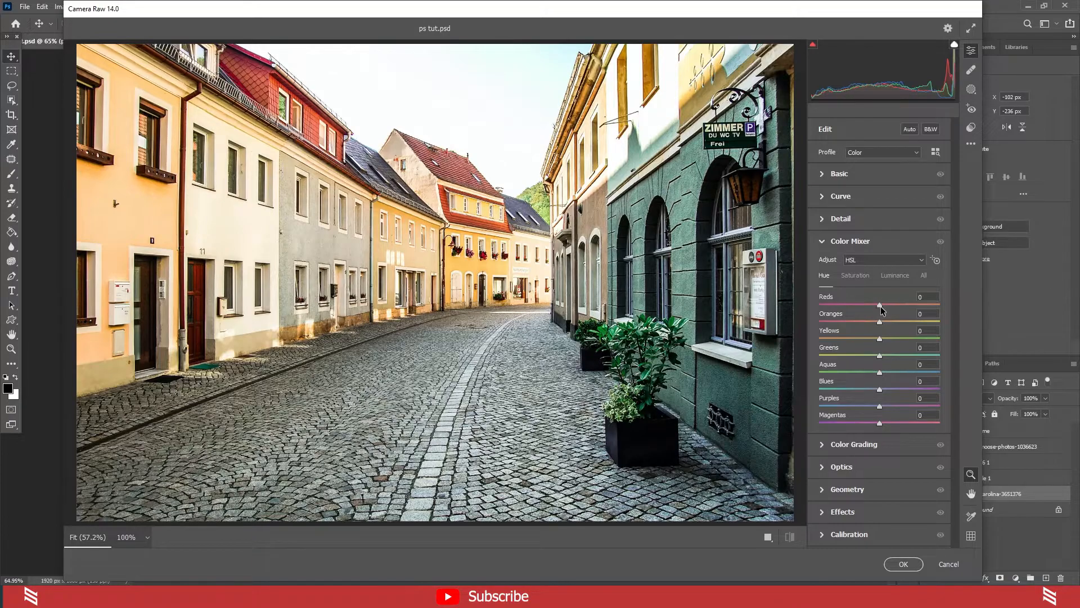
drag(902, 304, 939, 340)
key(ctrl+z)
key(ctrl+z)
key(ctrl+z)
drag(881, 390, 923, 389)
key(ctrl+z)
- Try changing the Reds and Yellows saturation in the Color Mixer, taking Yellows down to -100 and back up to +12
click(855, 276)
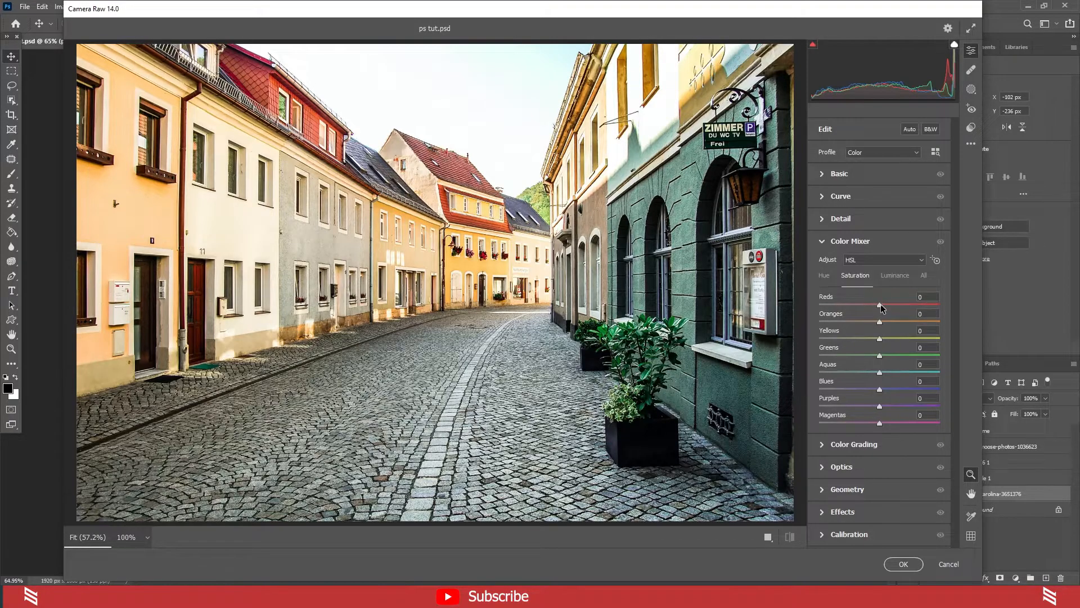
drag(877, 311, 930, 337)
double_click(897, 316)
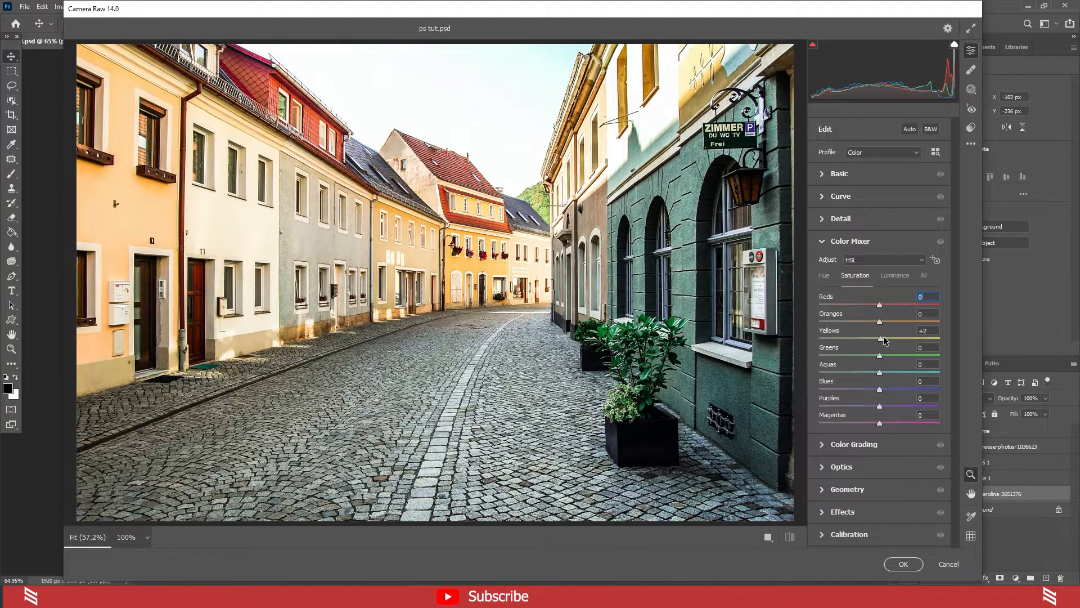
double_click(925, 337)
drag(880, 341, 816, 345)
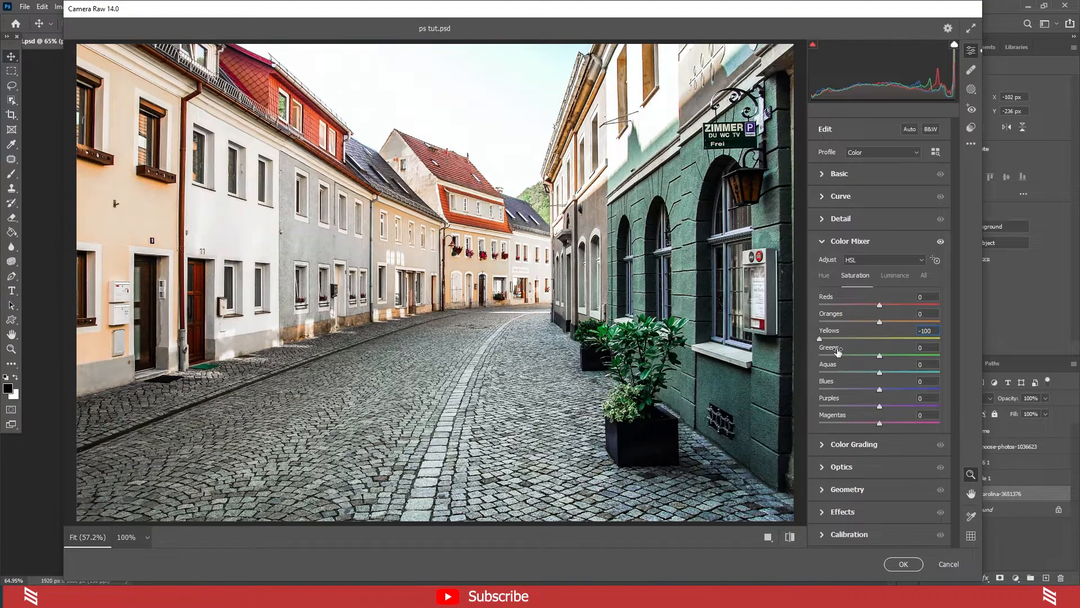
click(854, 338)
drag(855, 341, 886, 348)
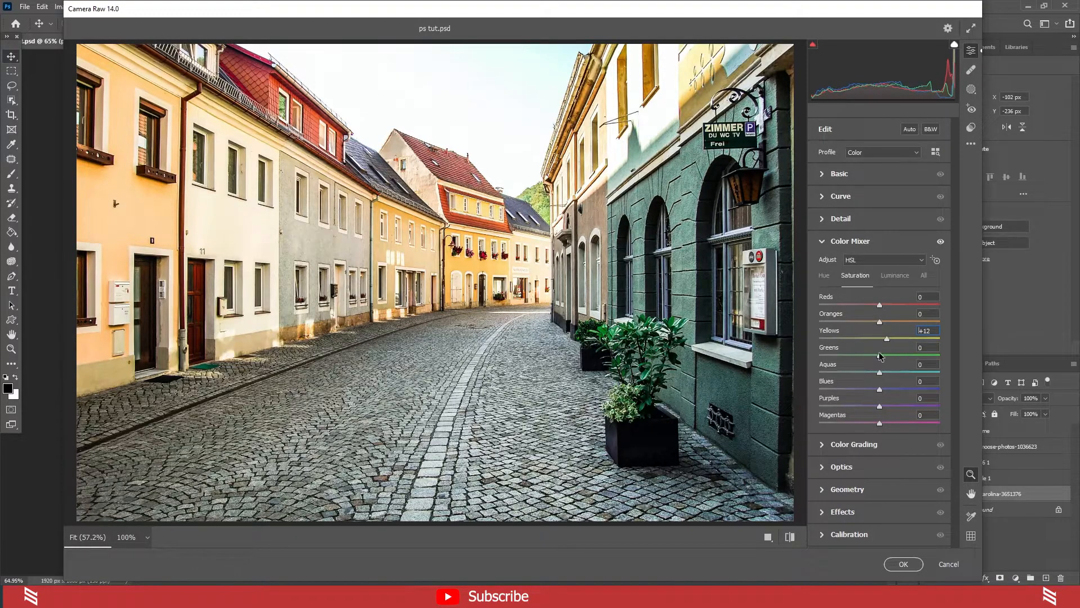
- Try Aquas saturation at -96, bring Greens and Aquas to -4, and pull the Yellows saturation back down
drag(889, 343, 823, 373)
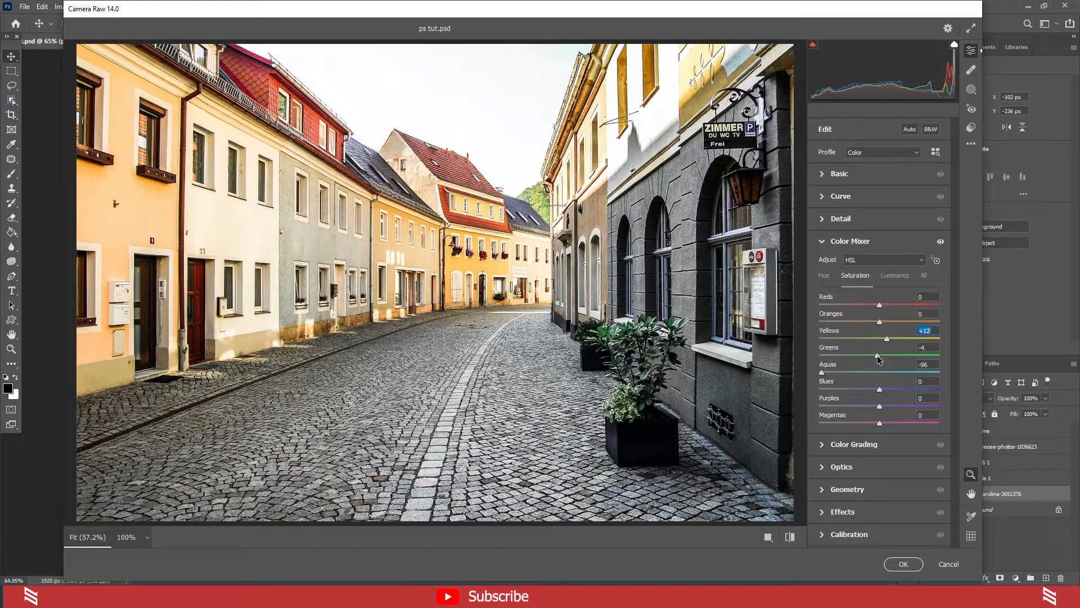
drag(822, 373, 874, 381)
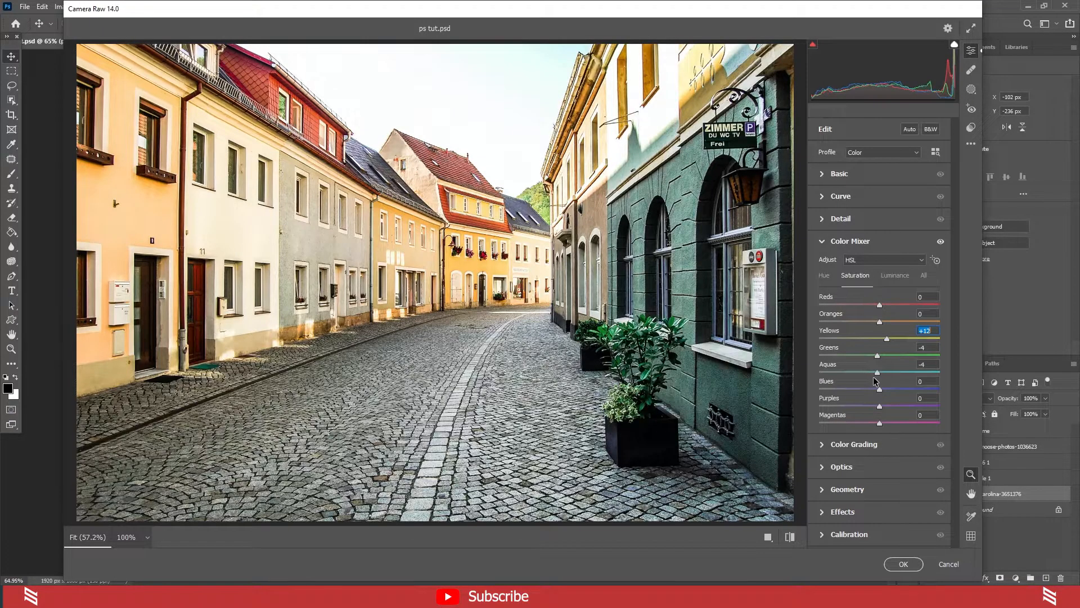
mouse_move(886, 339)
mouse_down()
mouse_move(829, 340)
mouse_move(888, 345)
mouse_move(878, 346)
mouse_up()
- Try Luminance changes in the Color Mixer with Yellows +84, Greens +6 and Aquas +22, then reset and collapse the section
click(894, 277)
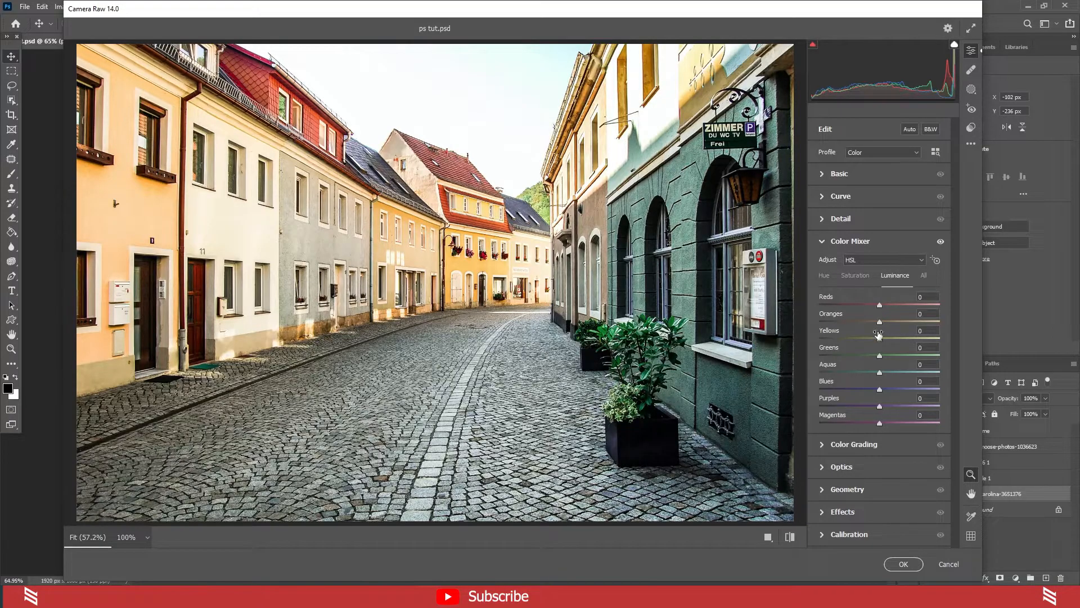
drag(879, 341, 929, 346)
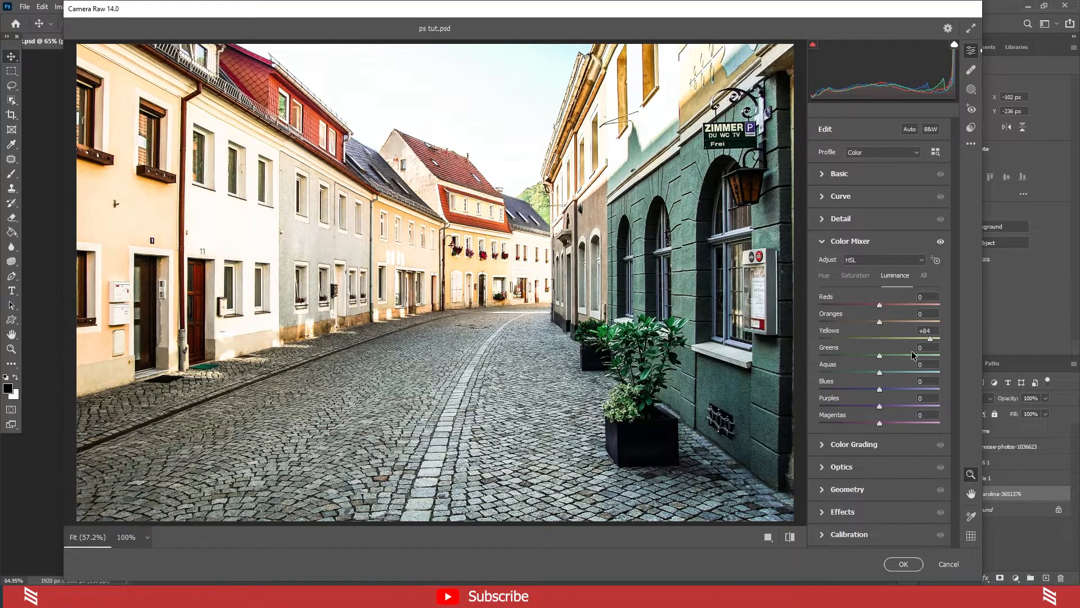
double_click(930, 339)
drag(881, 359, 909, 376)
drag(837, 358, 893, 380)
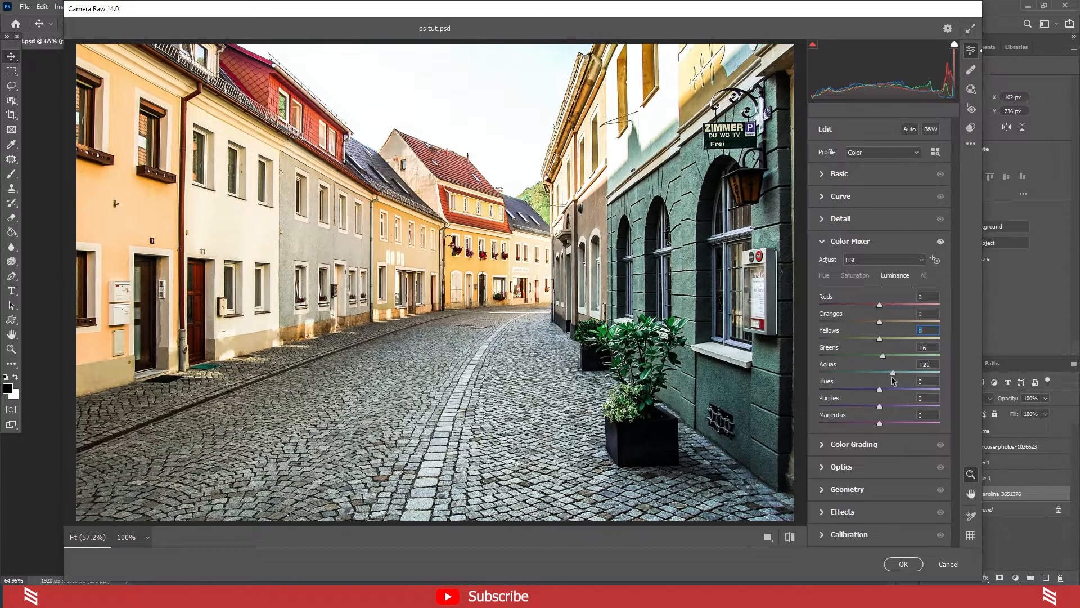
click(822, 241)
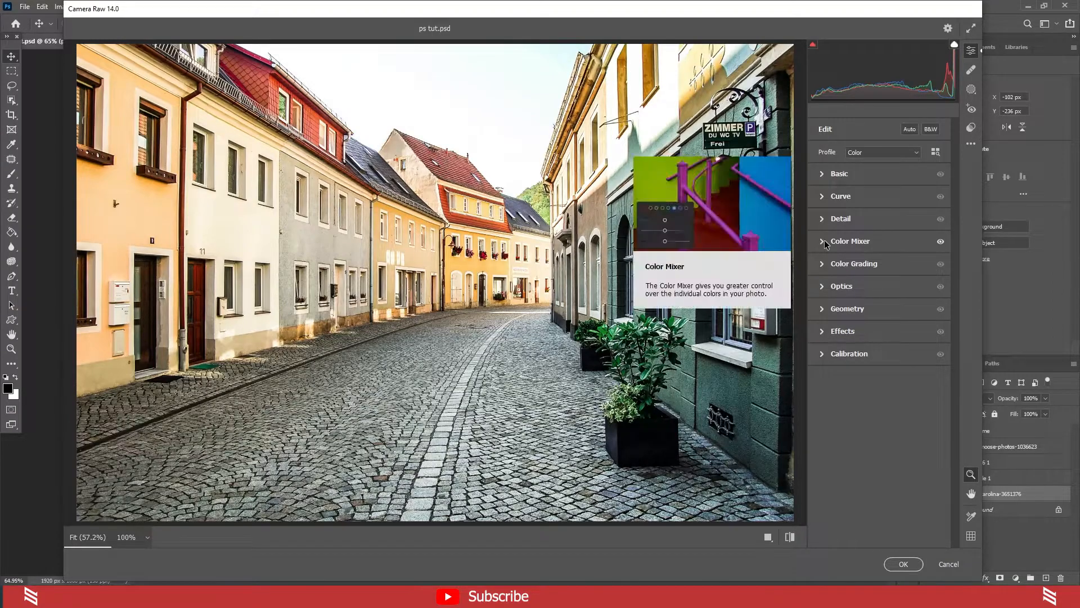
key(alt)
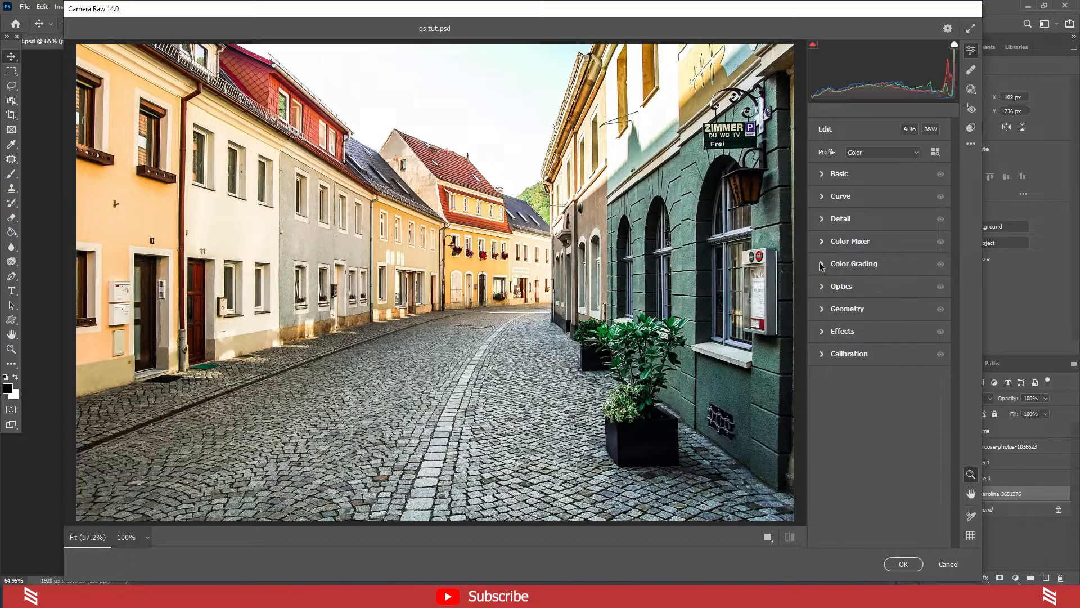
- Try the Optics Distortion and undo it, and lower the Optics Vignette to -53
click(823, 287)
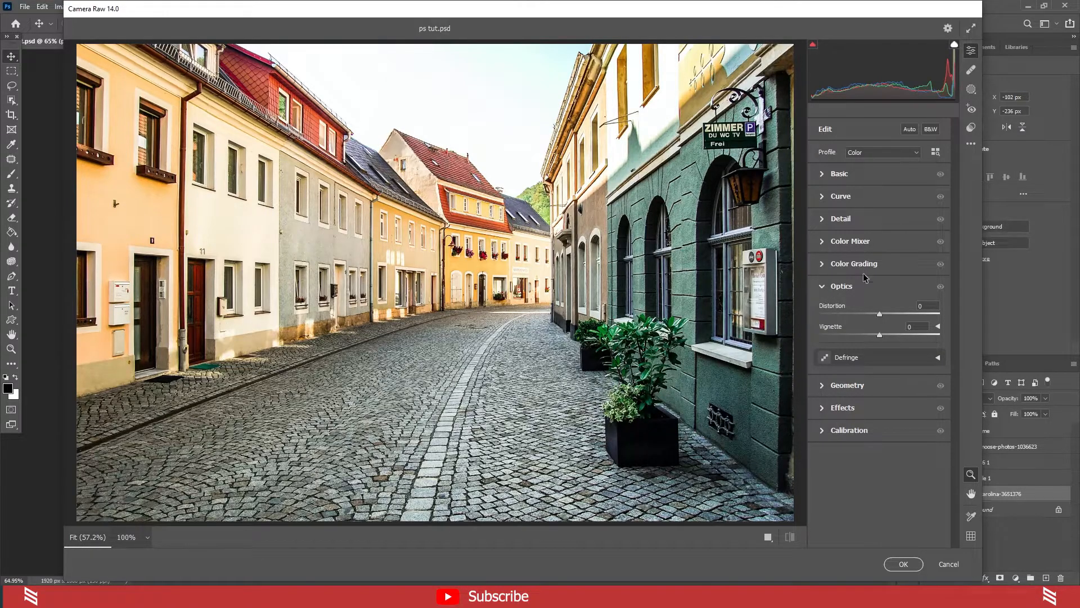
drag(878, 317, 849, 344)
key(ctrl+z)
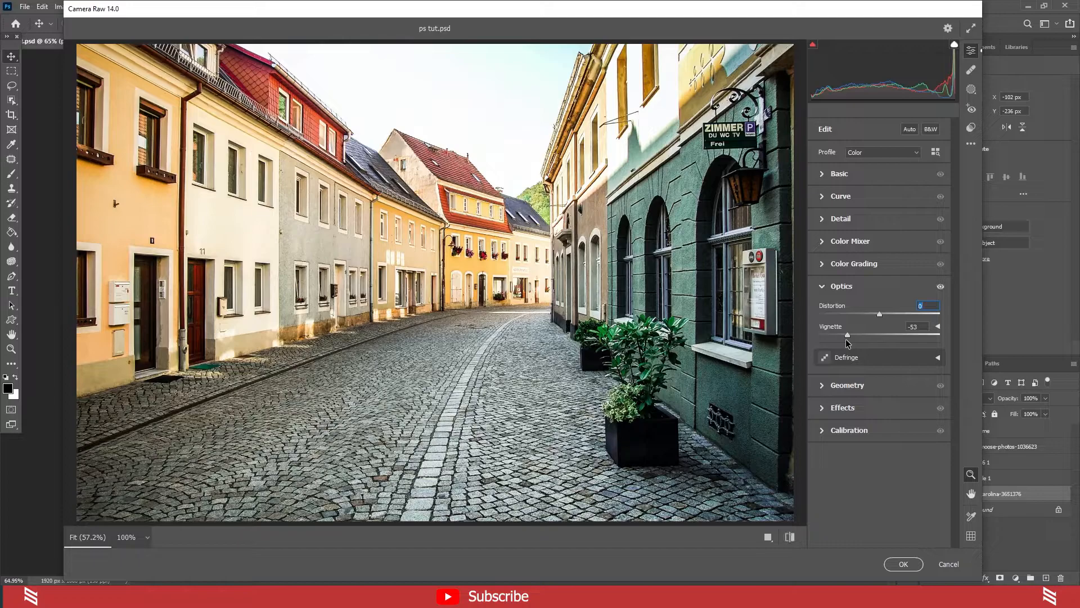
click(824, 292)
- Try the Auto, Level, Vertical and Full Upright corrections in Geometry, then reset and collapse the section
click(824, 313)
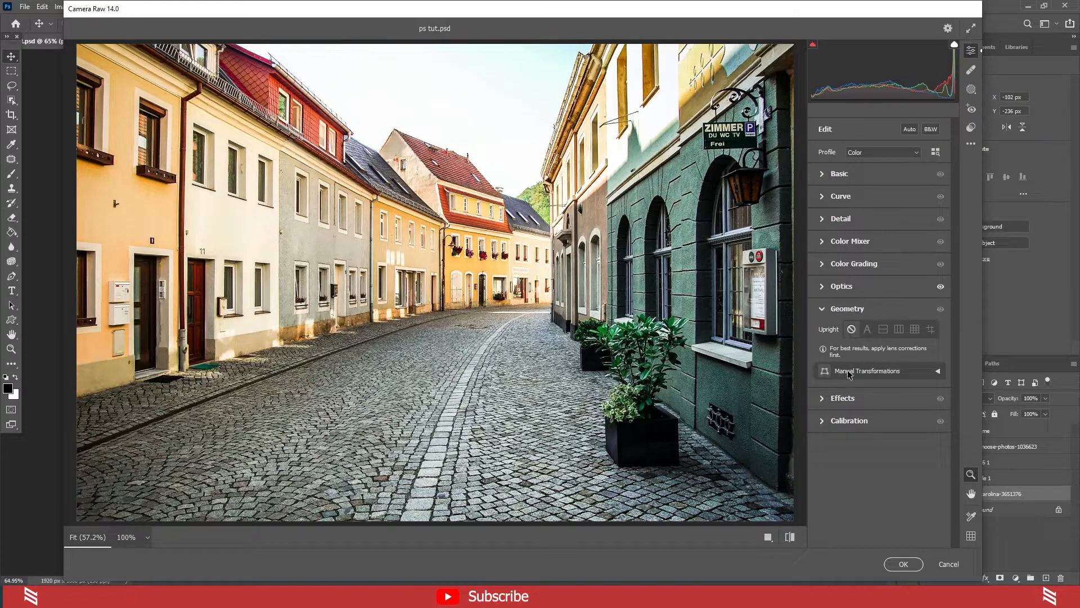
click(868, 333)
click(885, 333)
click(901, 334)
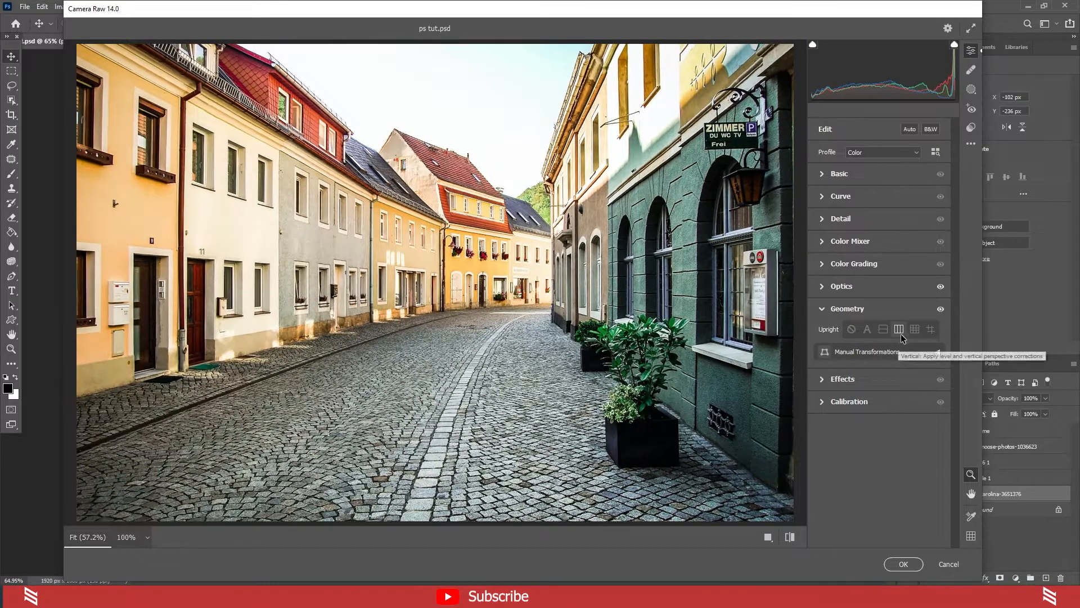
click(916, 335)
click(853, 333)
click(870, 334)
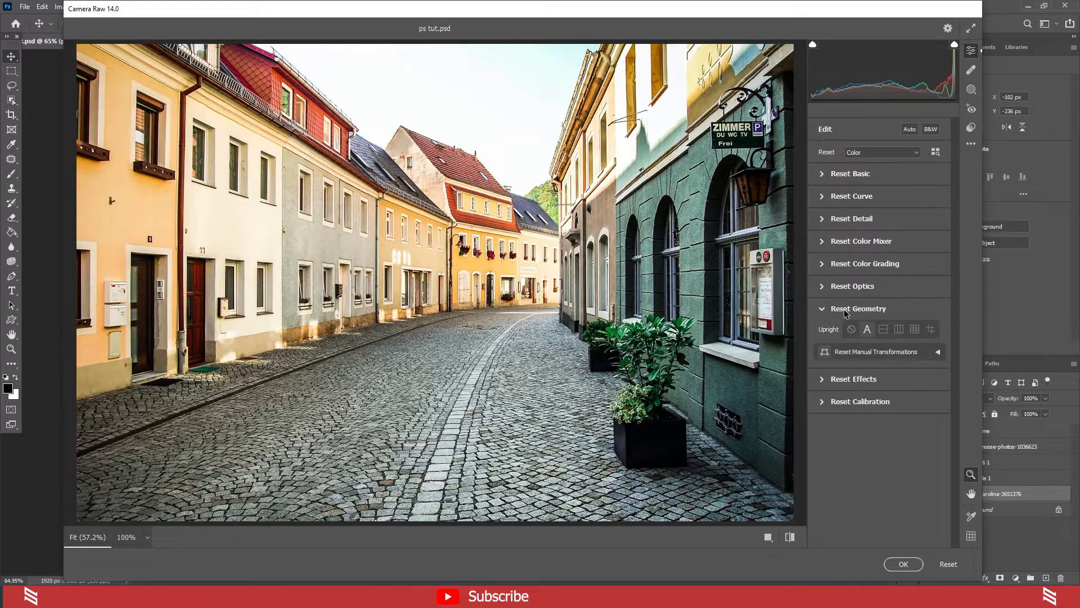
alt+click(825, 310)
click(823, 310)
- Try a strongly negative Vignetting in the Effects section, then reset it
click(823, 332)
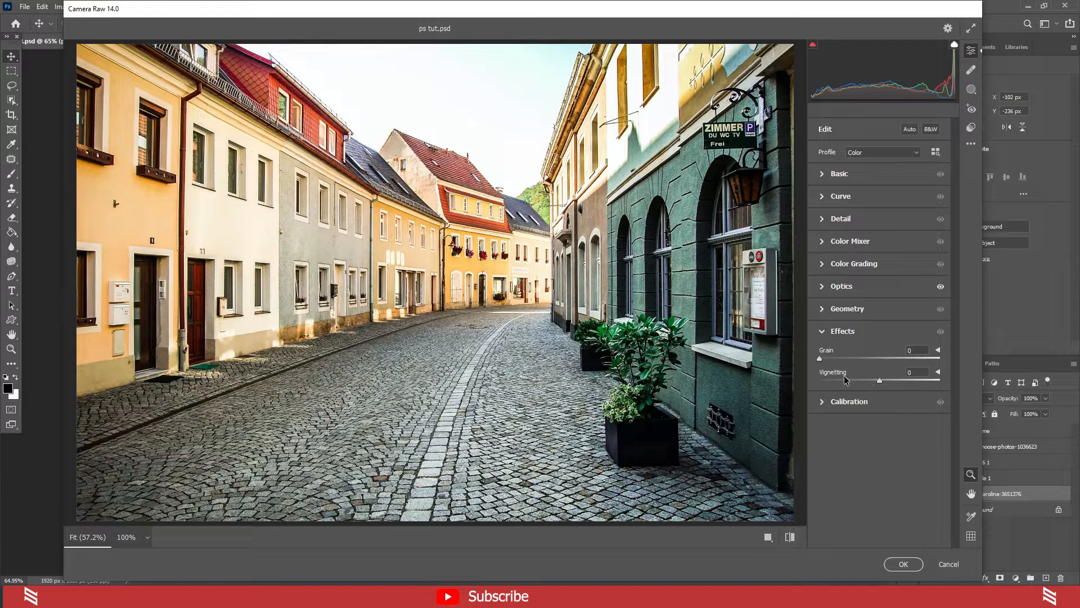
drag(880, 381, 818, 373)
key(alt)
key(alt)
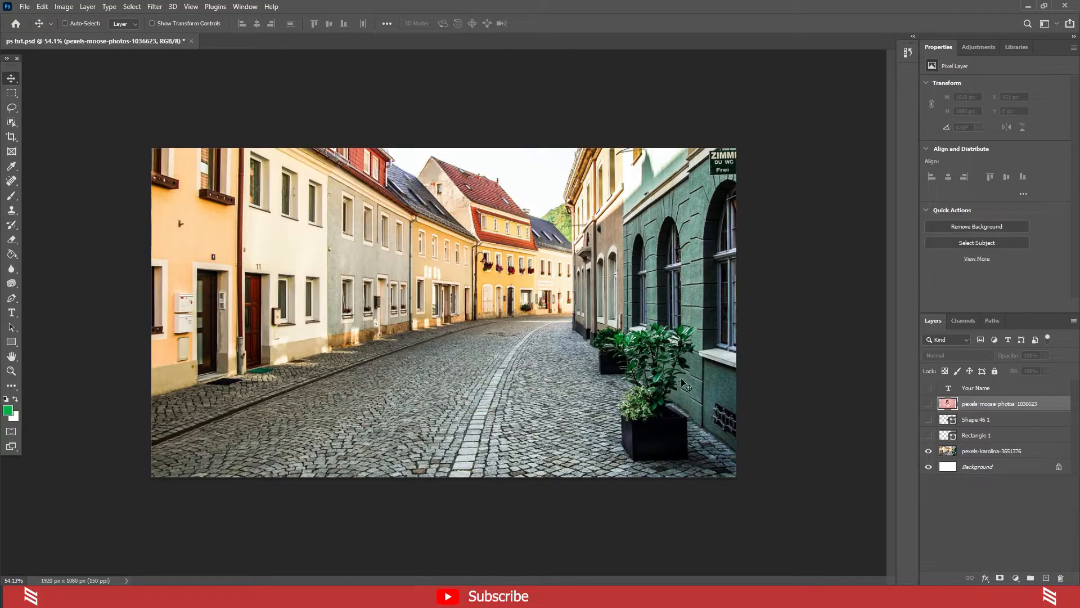
- Show the pexels-moose-photos-1036623 portrait layer and select the woman with the Object Selection Tool
click(928, 404)
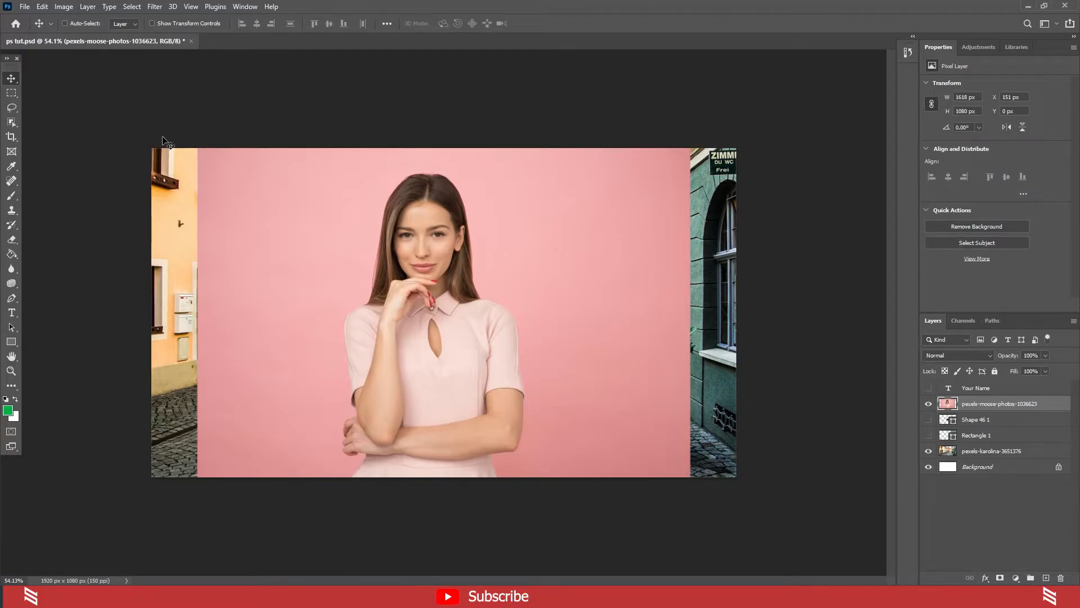
click(11, 122)
drag(321, 163, 541, 436)
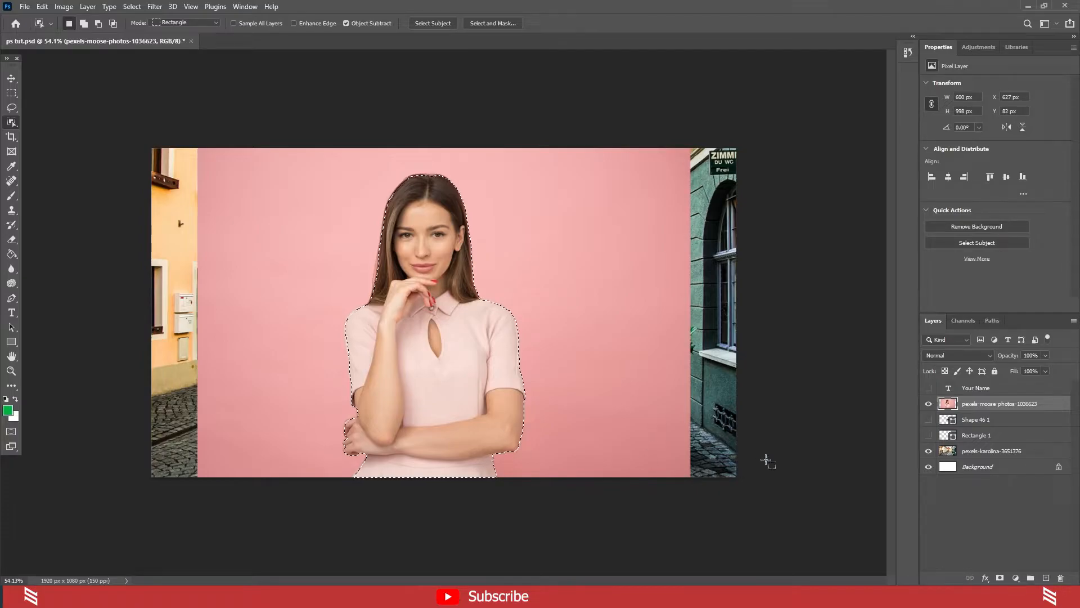
- Try masking the portrait layer with the selection of the woman, then undo the mask
click(1000, 578)
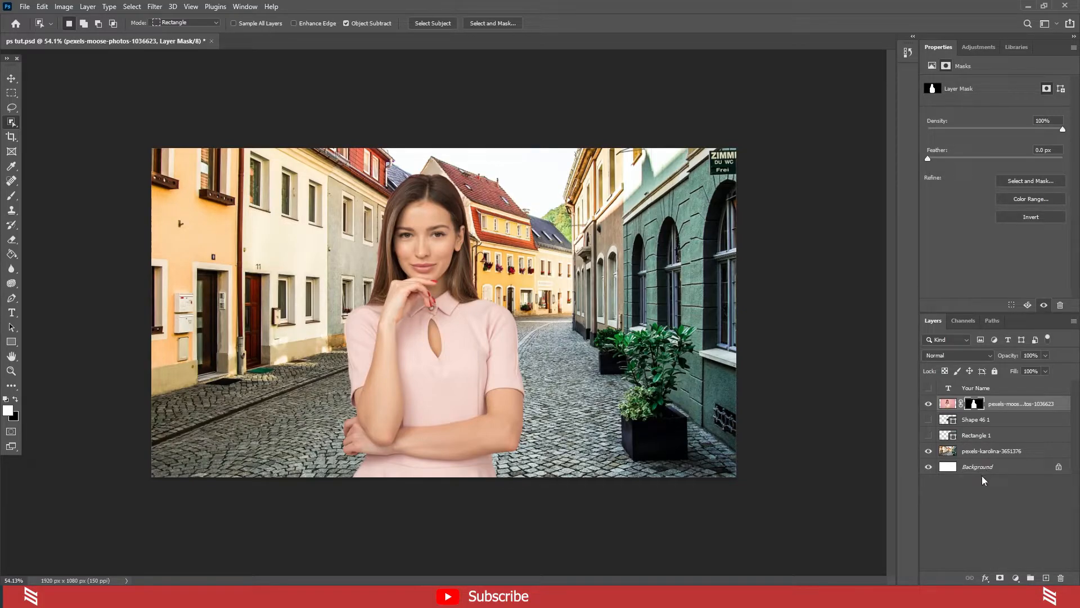
key(ctrl+z)
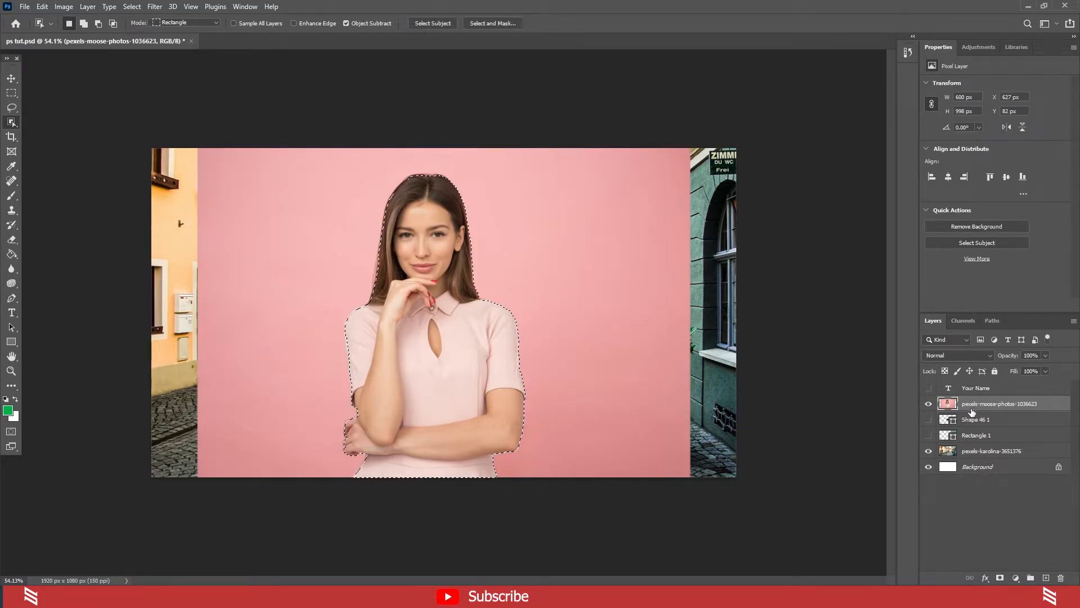
- Copy the selected woman to a new layer with the original portrait hidden, and move the cutout left to about X 314 px
key(ctrl+j)
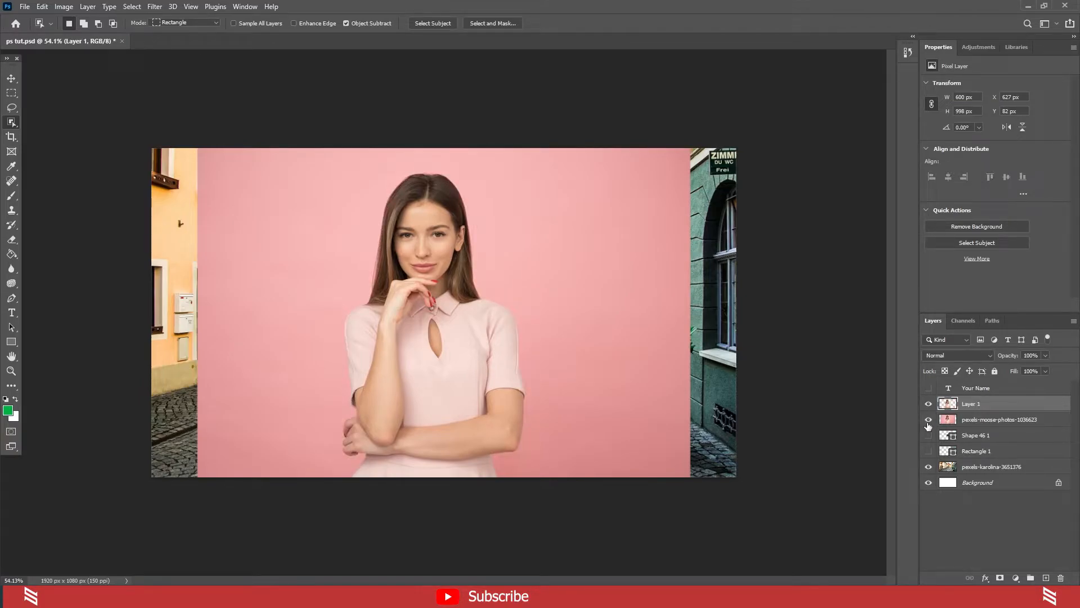
click(929, 420)
key(v)
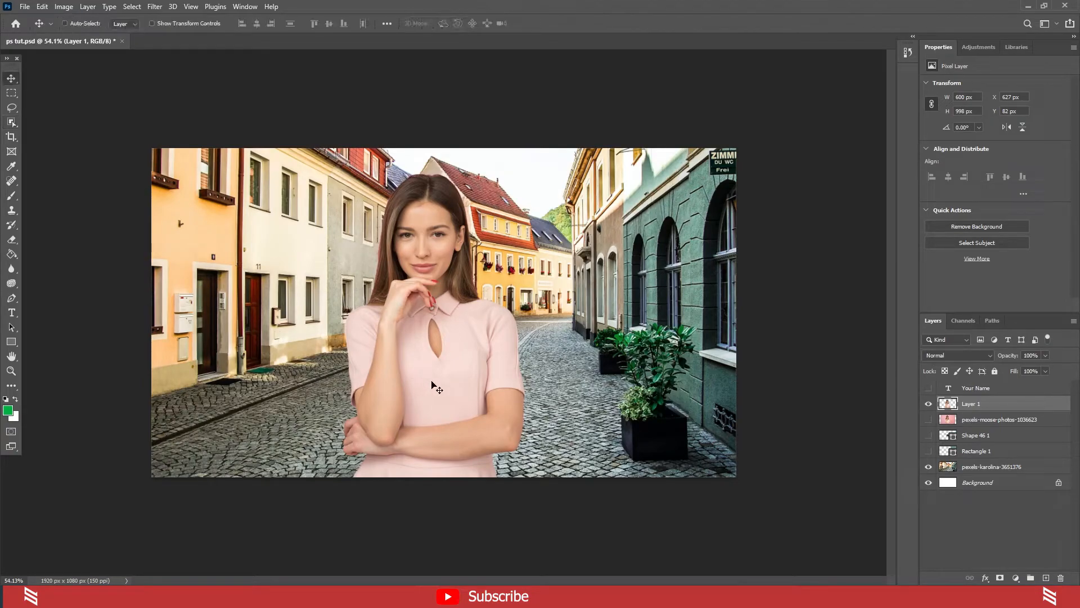
drag(439, 381, 344, 389)
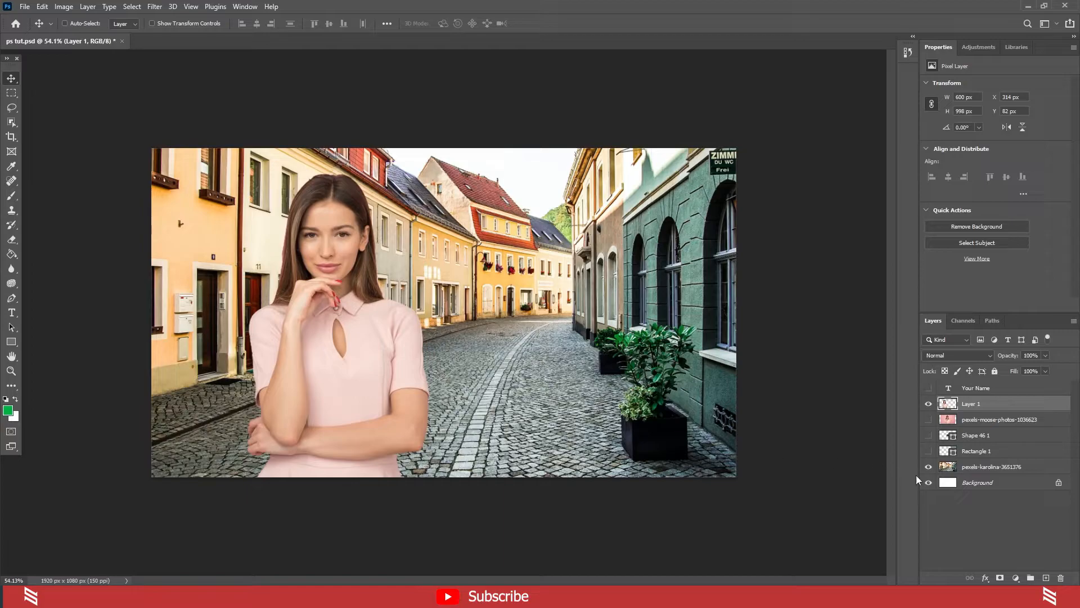
- Apply a Gaussian Blur with a radius of 40.1 pixels to the pexels-karolina-3651376 street photo layer
click(982, 472)
click(132, 7)
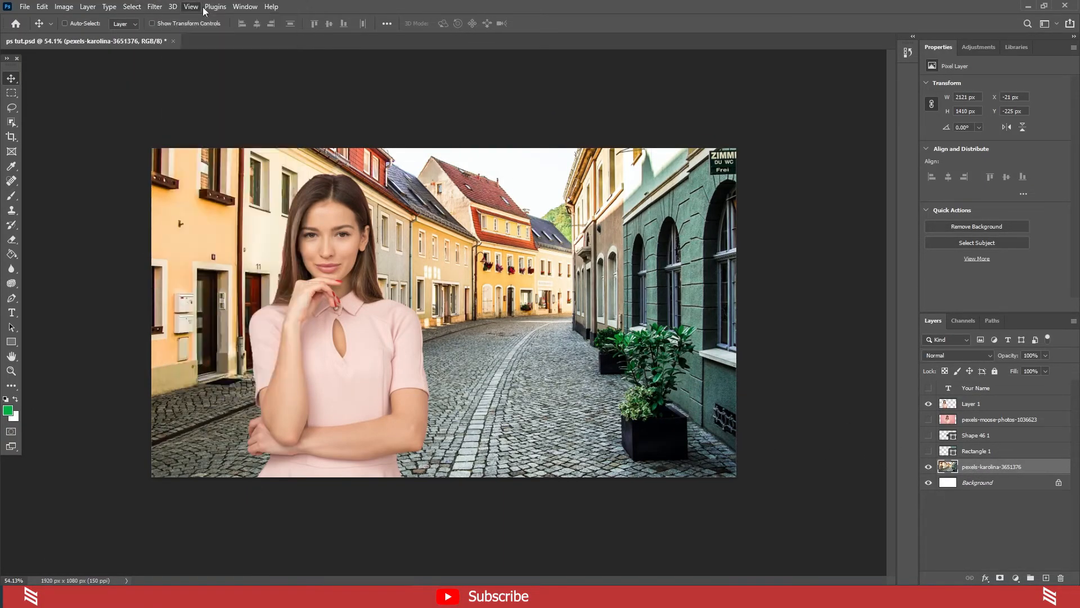
click(154, 7)
click(155, 7)
mouse_move(189, 156)
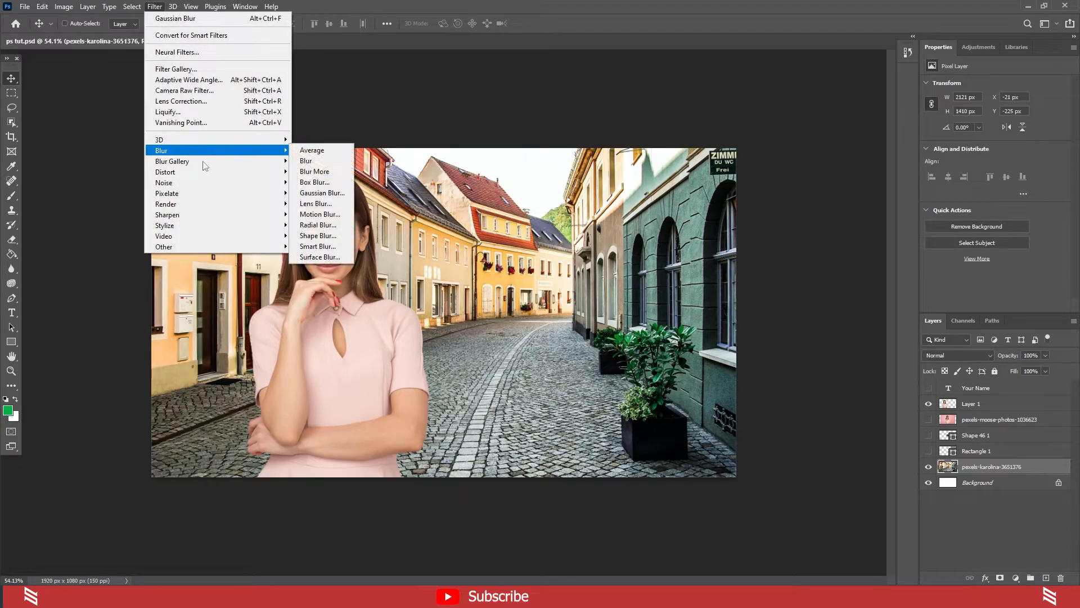
click(322, 193)
drag(513, 362, 515, 355)
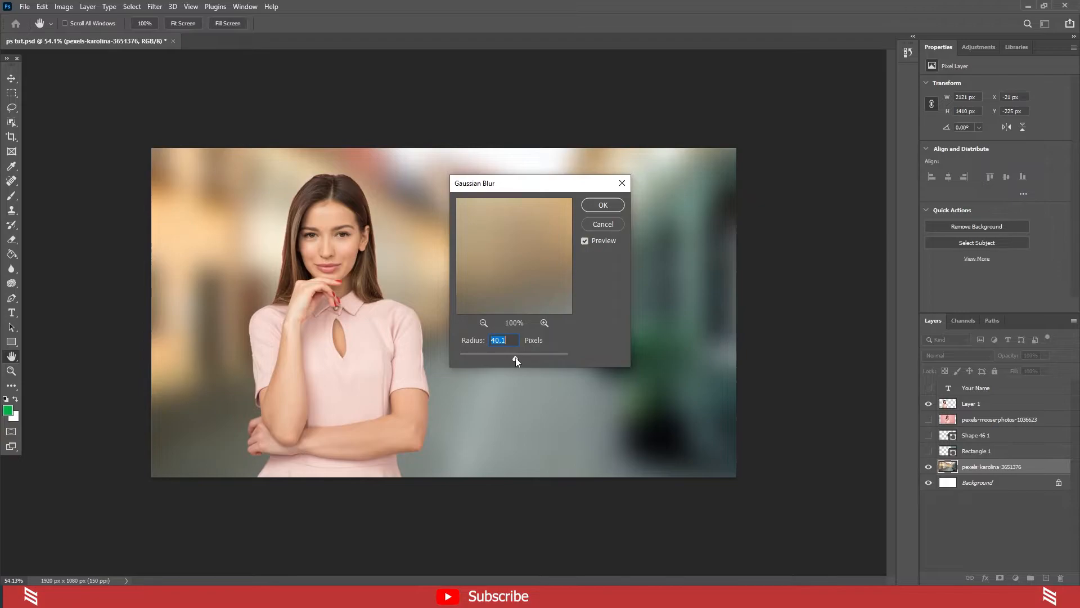
click(603, 206)
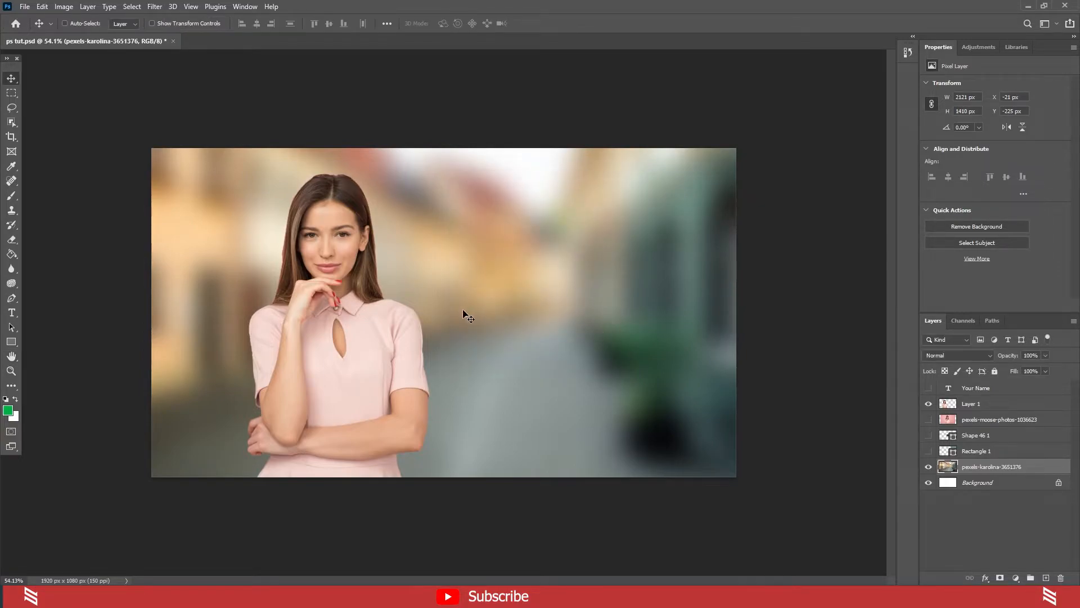
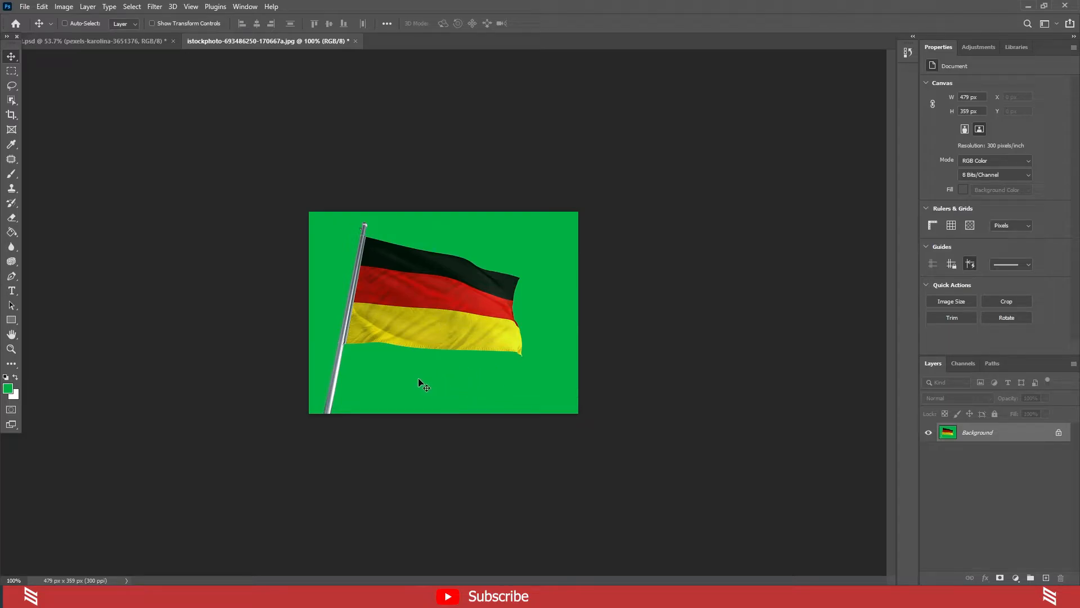
- Try cutting out the flag with the Object Selection Tool, first as a copied layer that is undone and then as a layer mask
click(11, 99)
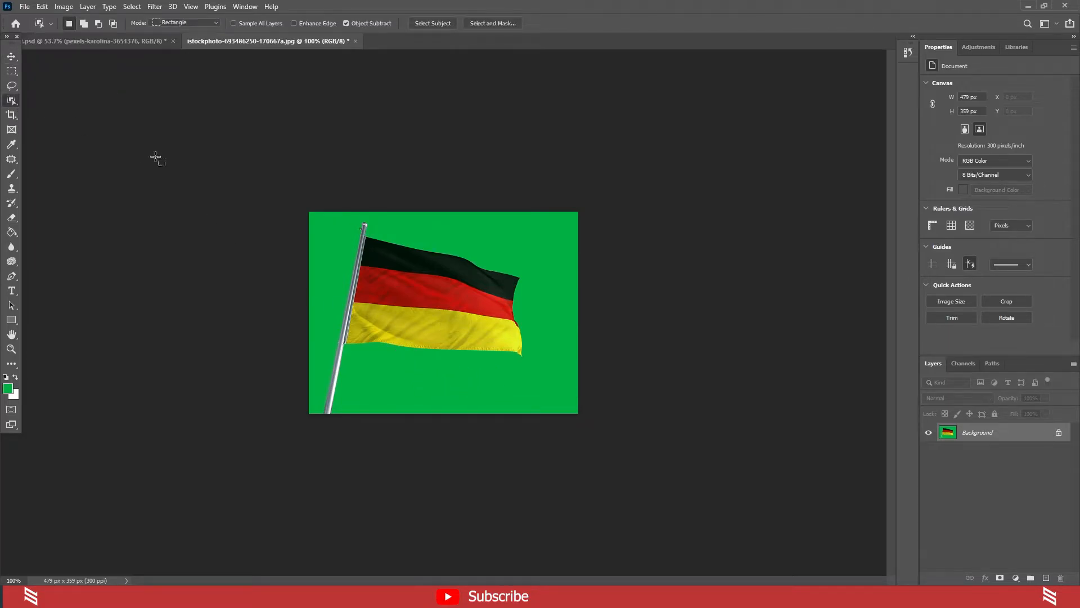
drag(340, 225, 535, 422)
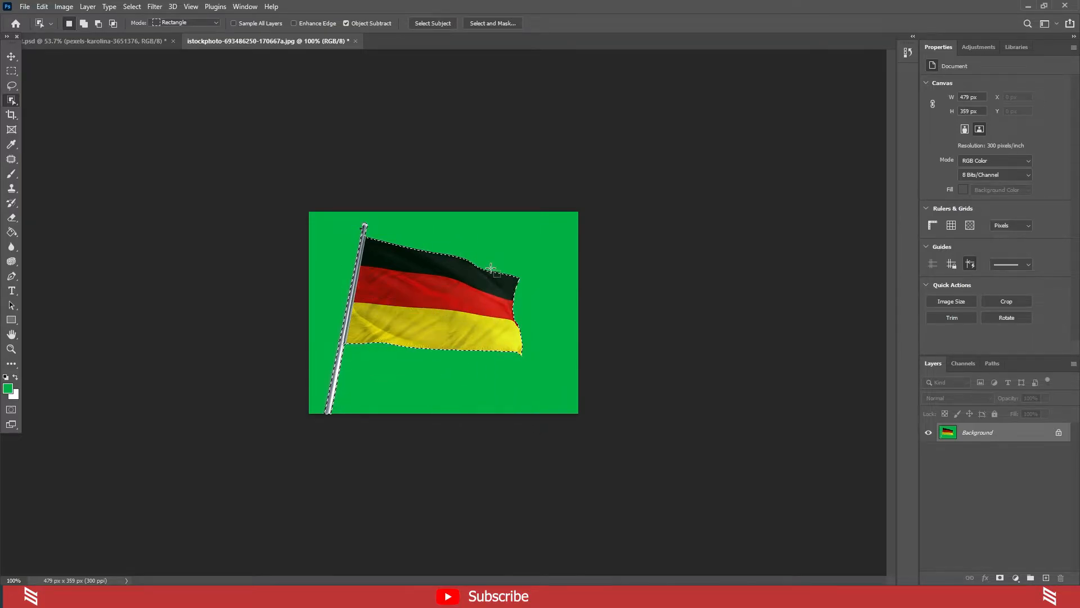
key(ctrl+j)
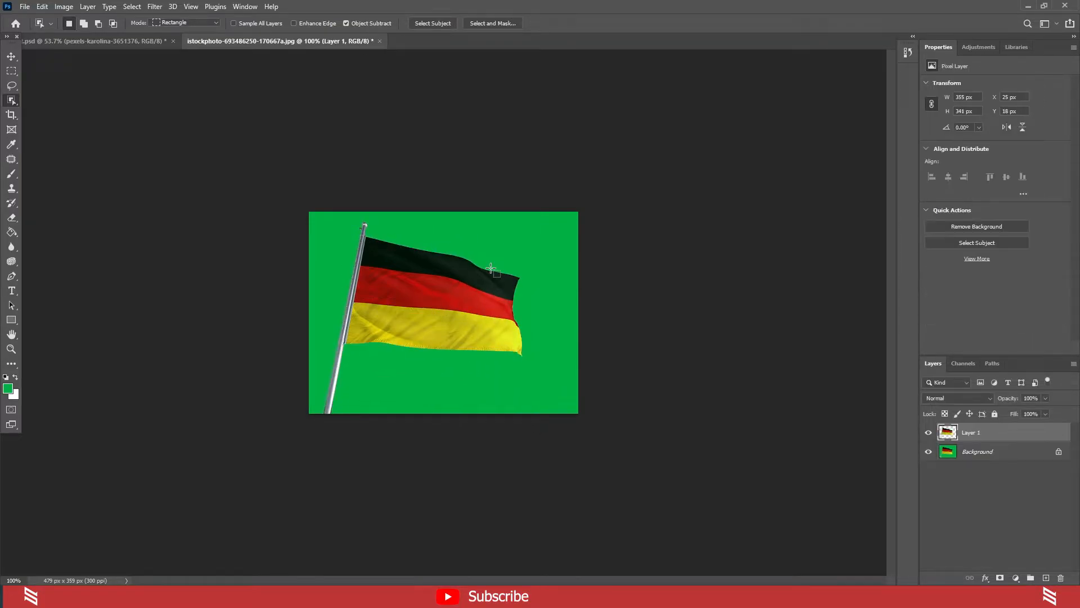
click(930, 452)
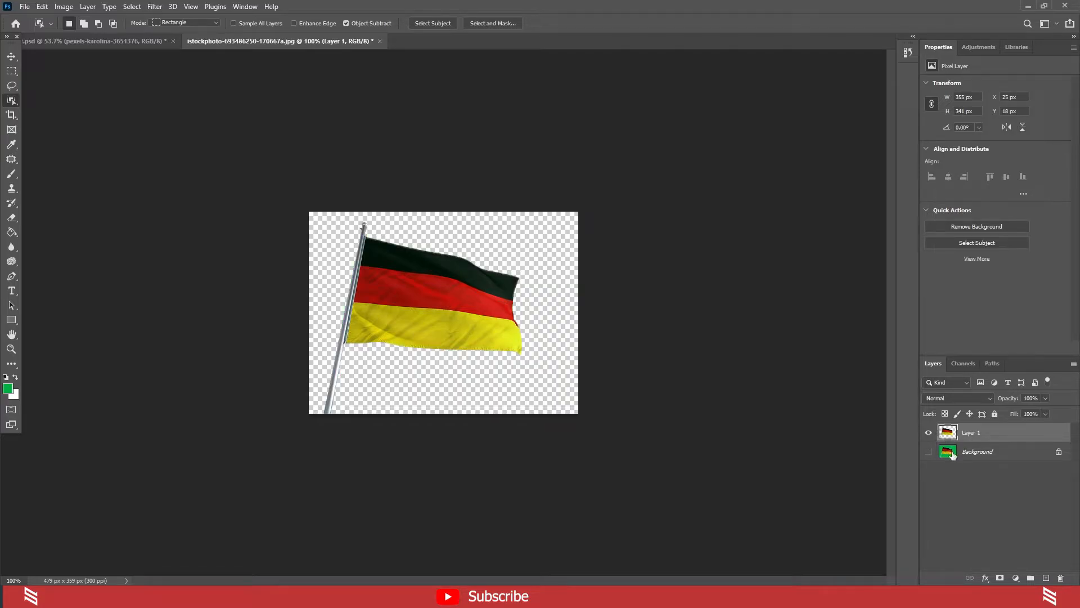
click(929, 452)
key(ctrl+z)
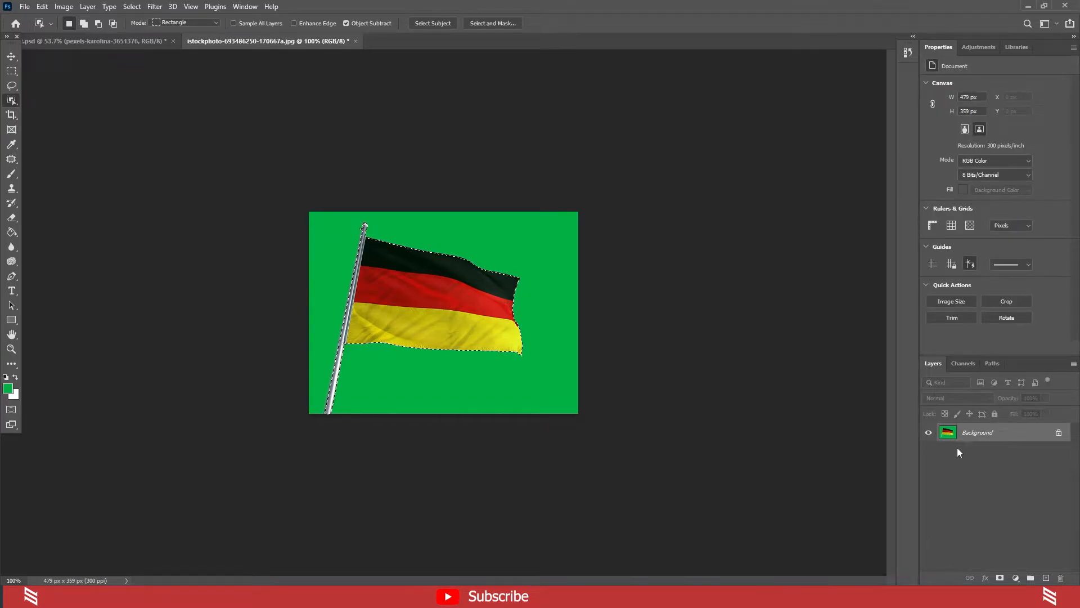
click(1002, 579)
- Try selecting the flag by brushing over it with the Quick Selection Tool, then deselect
right_click(12, 101)
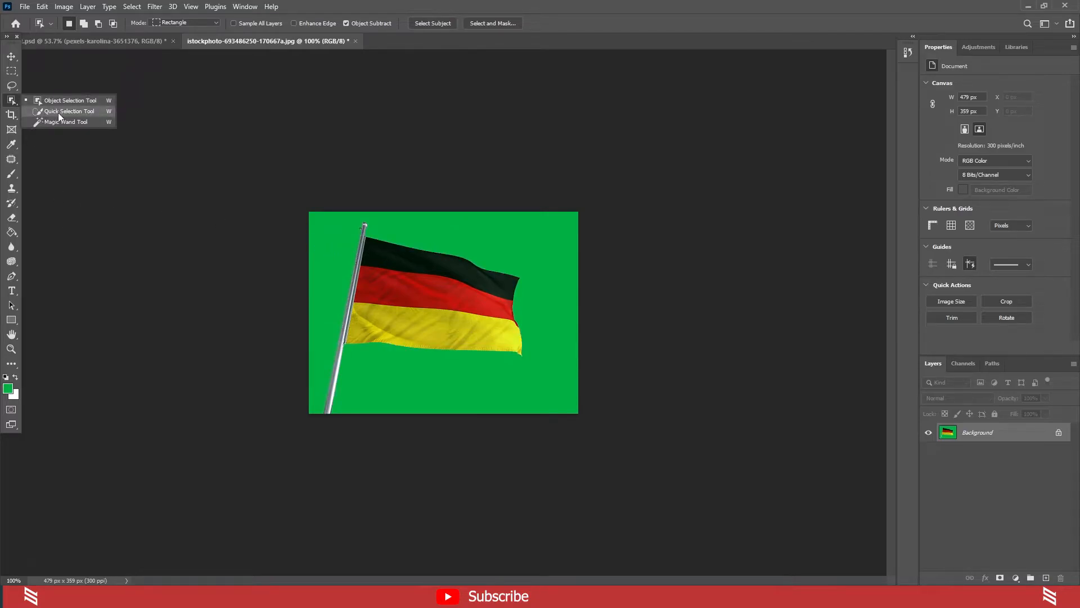
click(59, 112)
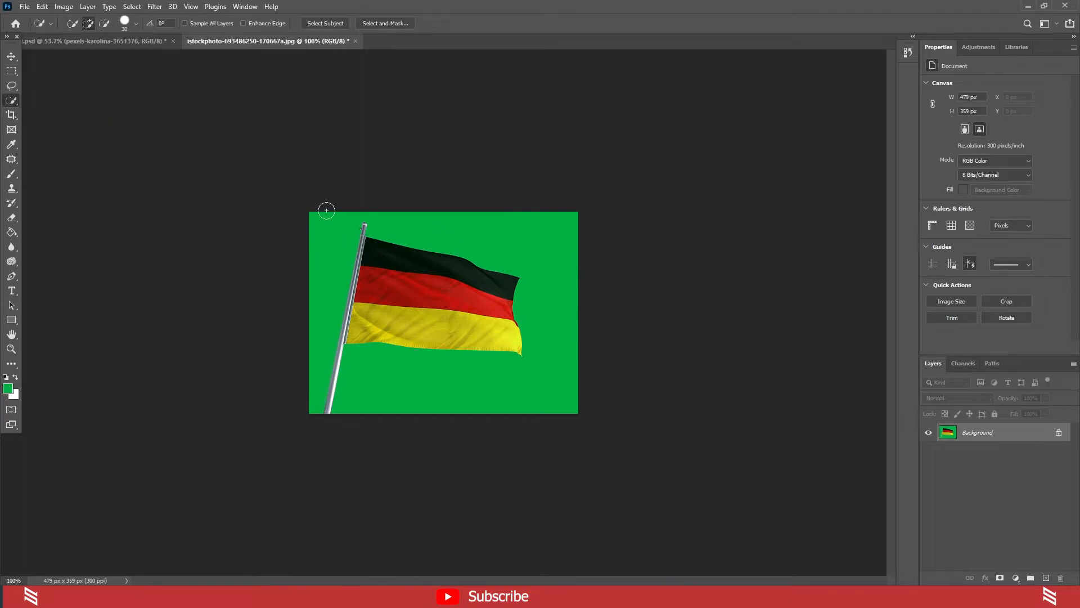
mouse_move(378, 251)
mouse_down()
mouse_move(420, 309)
mouse_move(451, 313)
mouse_move(427, 316)
mouse_up()
key(ctrl+d)
- Select the green backdrop around the flag with the Magic Wand Tool, unlock the Background layer and delete the selected green
right_click(11, 101)
click(52, 123)
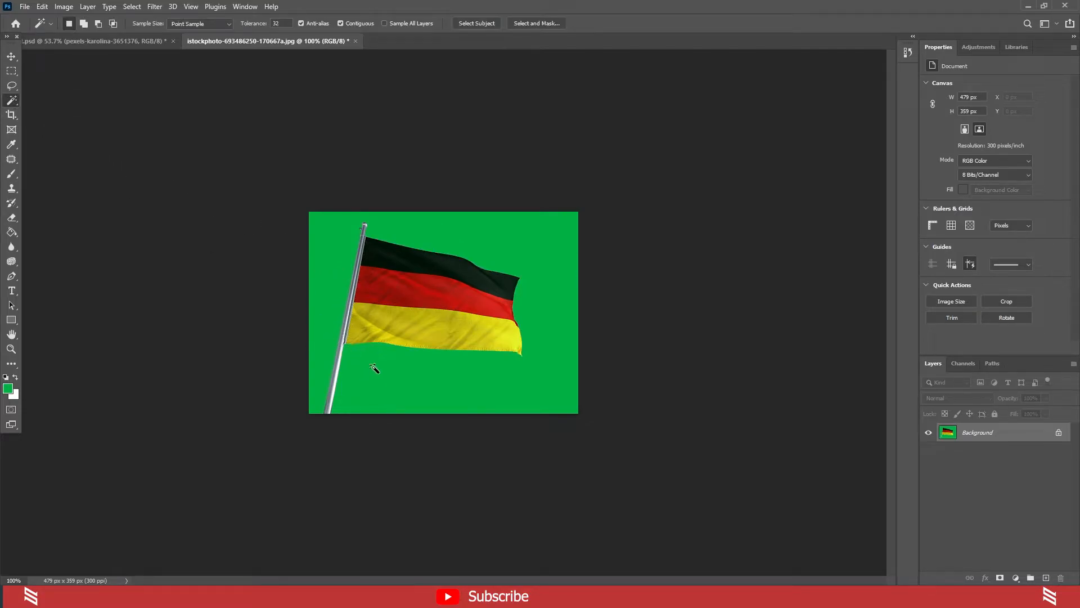
click(407, 381)
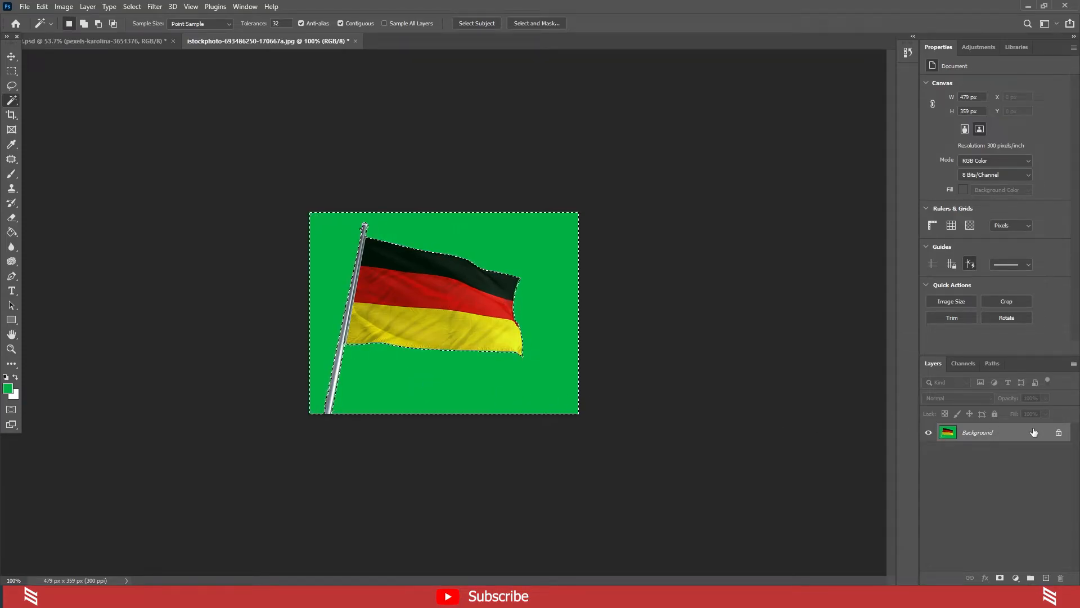
click(1059, 432)
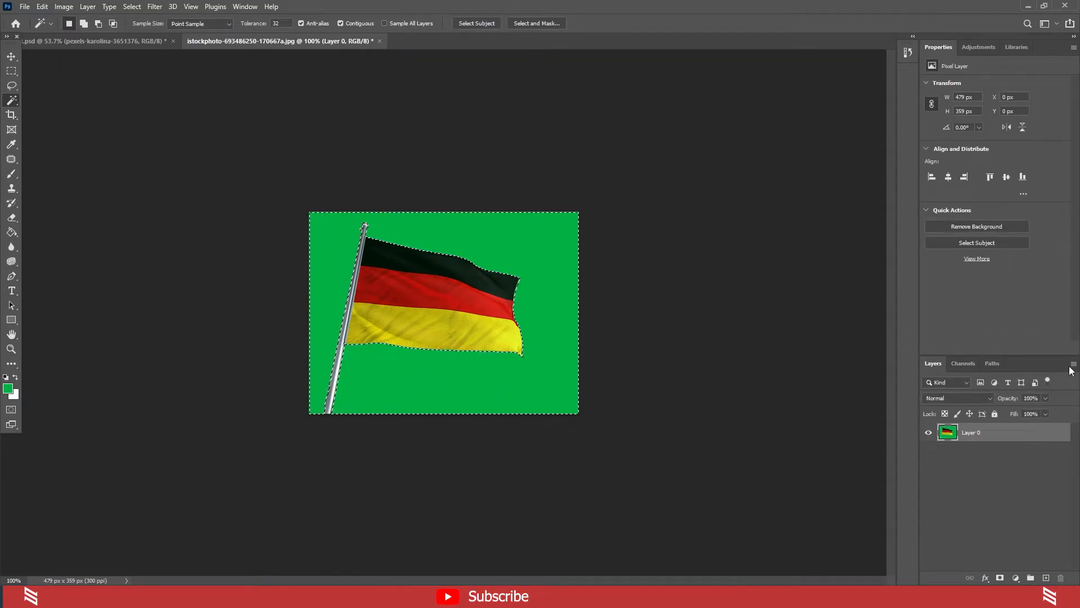
key(Delete)
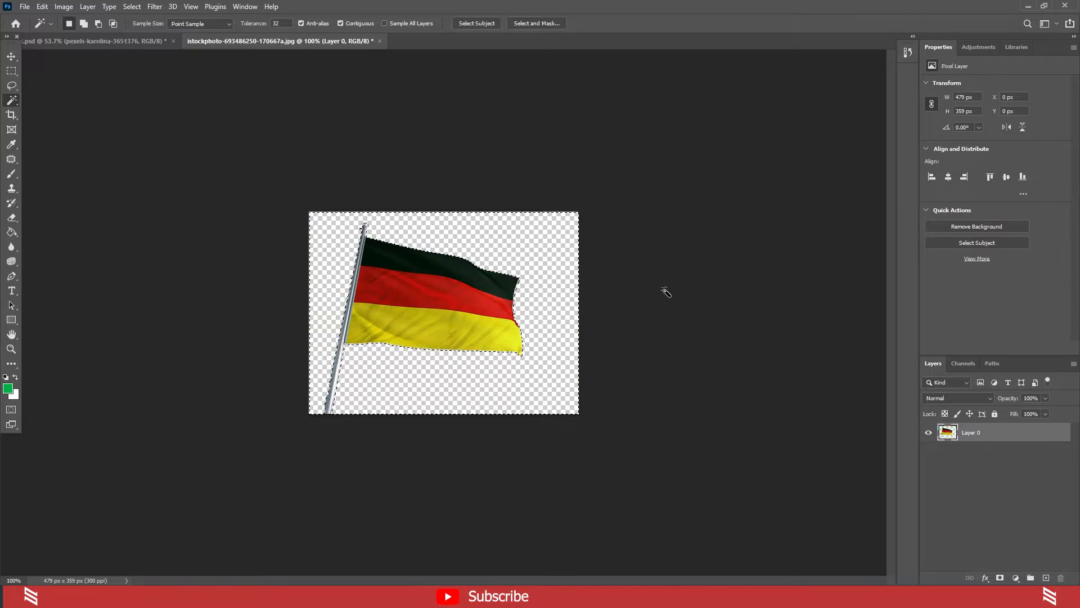
- Undo the backdrop deletion, the layer unlock and the Magic Wand selection on the flag image
scroll(541, 322, down, 1)
scroll(541, 322, up, 1)
key(ctrl+z)
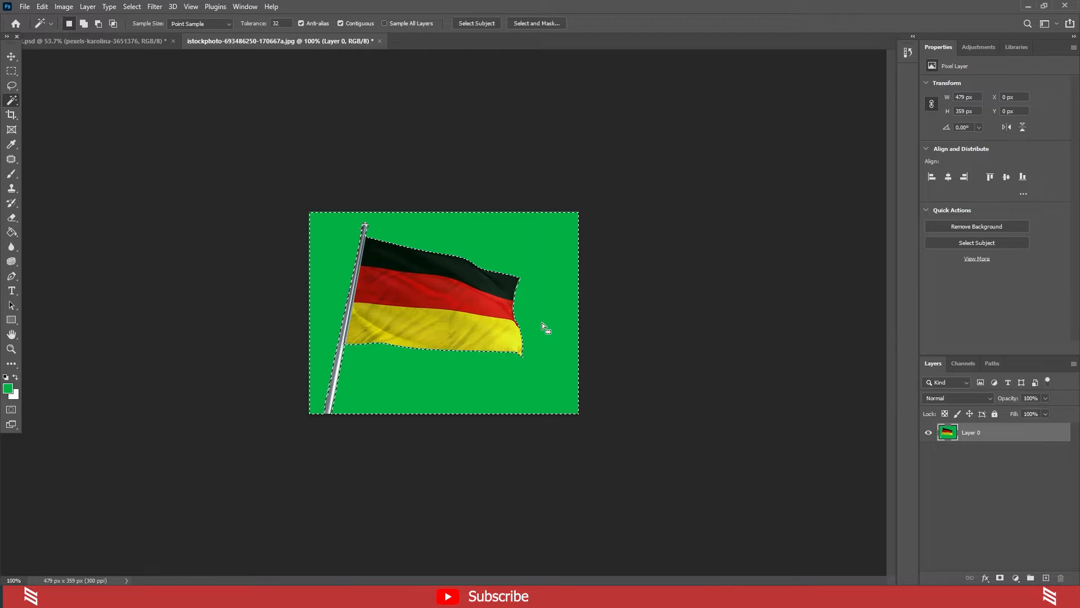
key(ctrl+z)
key(ctrl+z)
- Start a Color Range selection of the green backdrop with Sampled Colors and set the Fuzziness to 101
click(132, 7)
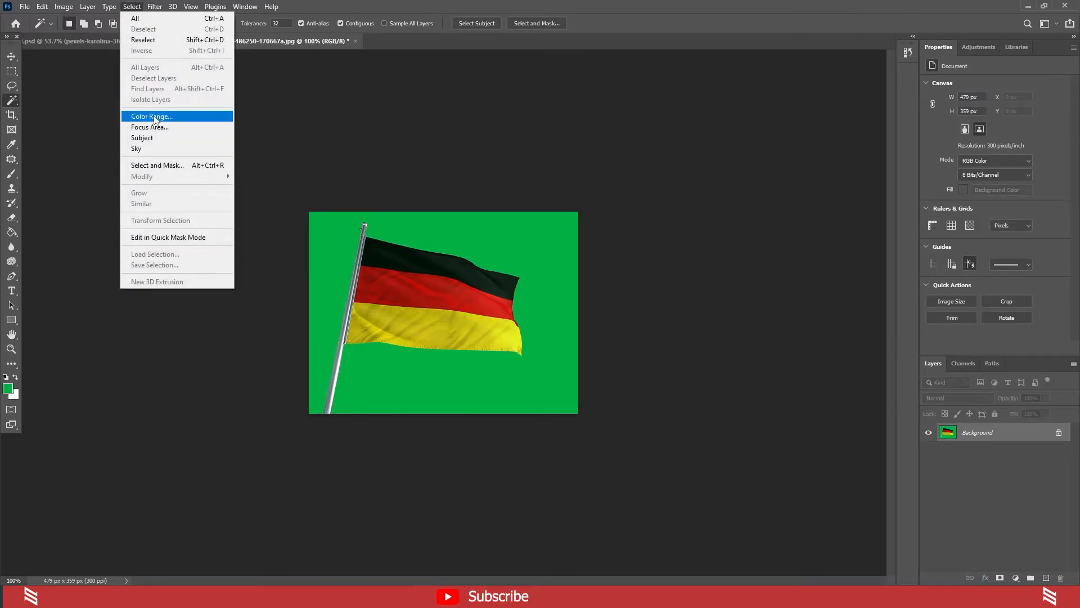
click(152, 117)
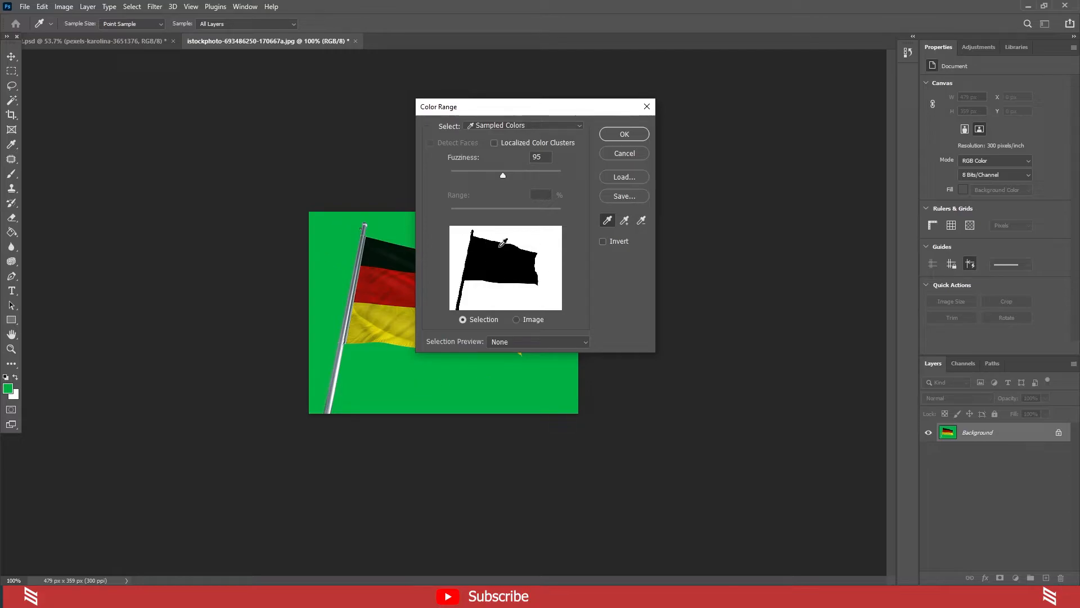
drag(502, 176, 578, 174)
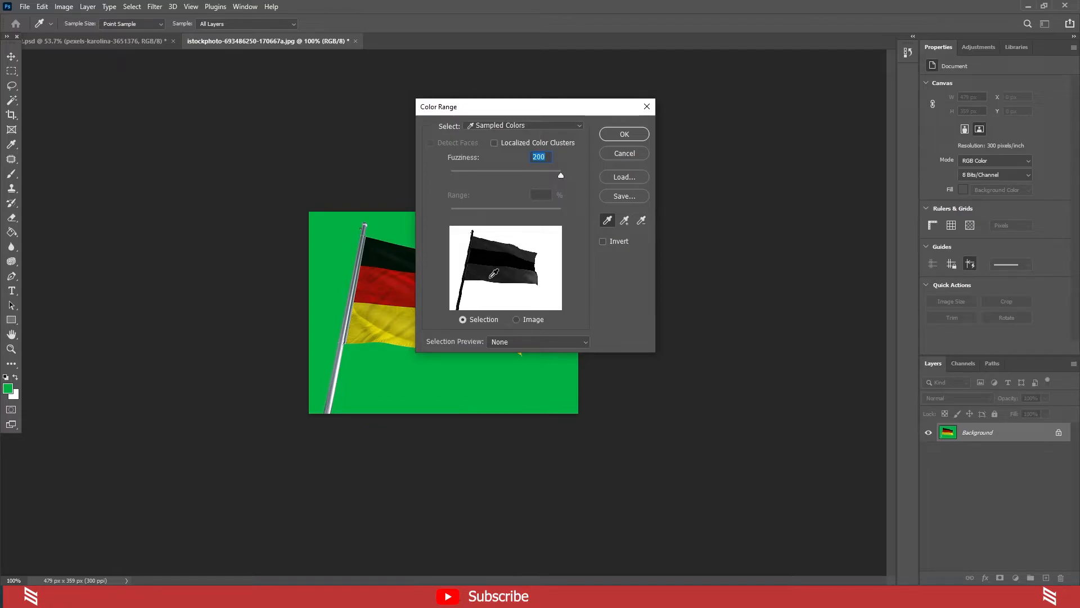
drag(560, 176, 508, 179)
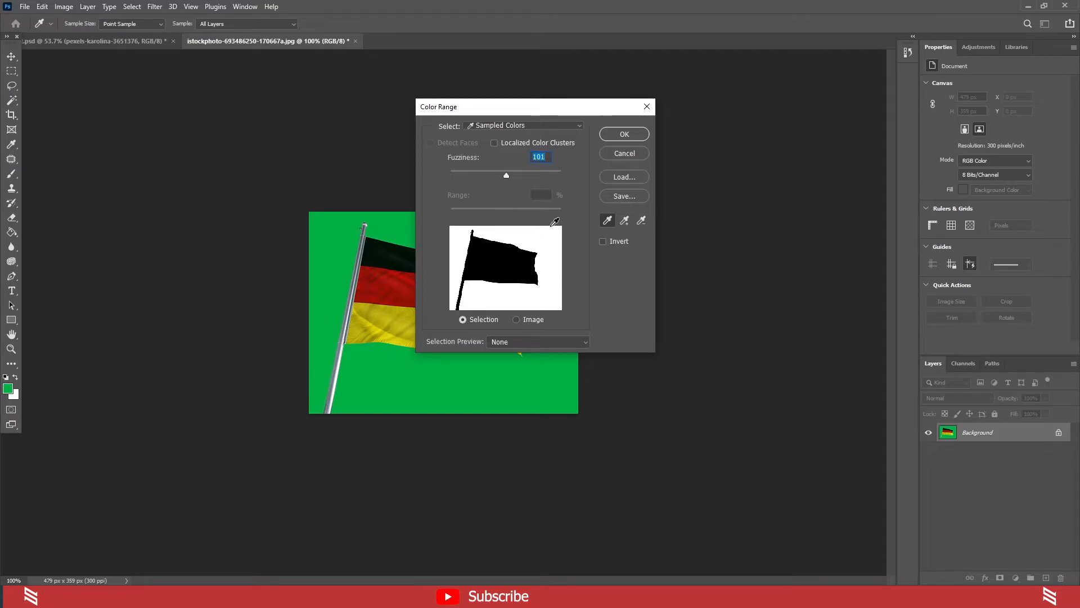
- Add further samples of the green backdrop around the flag to the Color Range and apply the selection
click(625, 221)
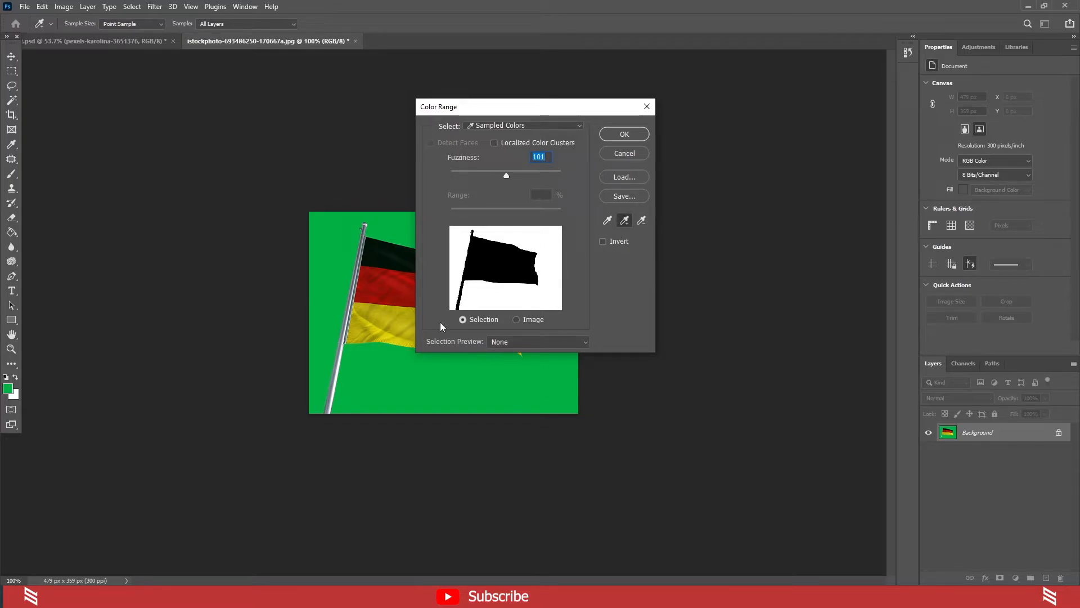
click(455, 386)
click(392, 382)
drag(541, 112, 667, 101)
click(530, 291)
mouse_move(644, 100)
mouse_down()
mouse_move(557, 97)
mouse_move(557, 120)
mouse_move(646, 108)
mouse_up()
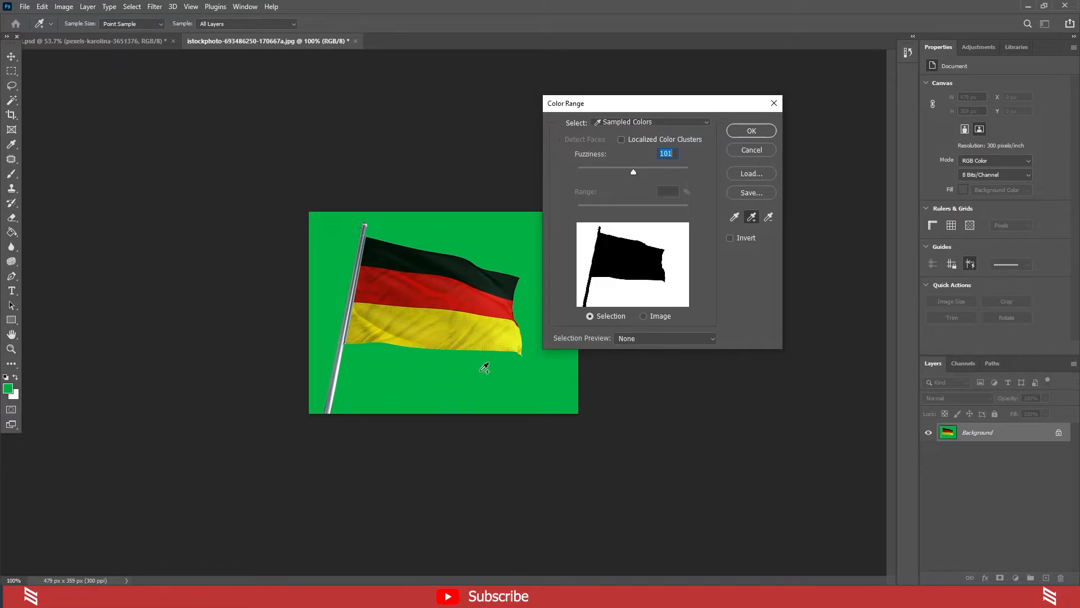
mouse_move(668, 105)
mouse_down()
mouse_move(647, 105)
mouse_move(670, 93)
mouse_up()
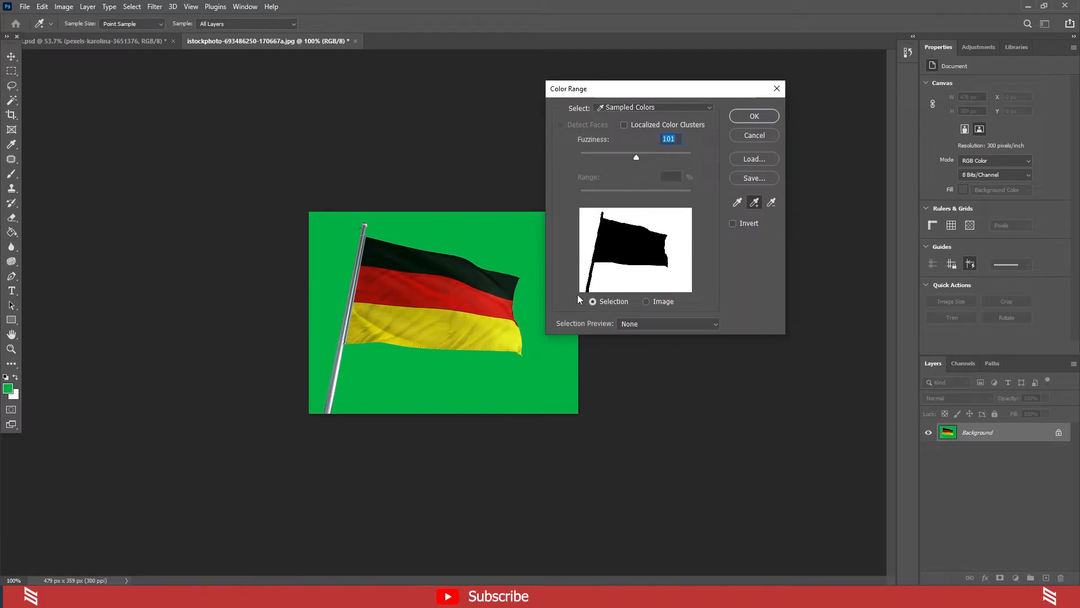
click(754, 116)
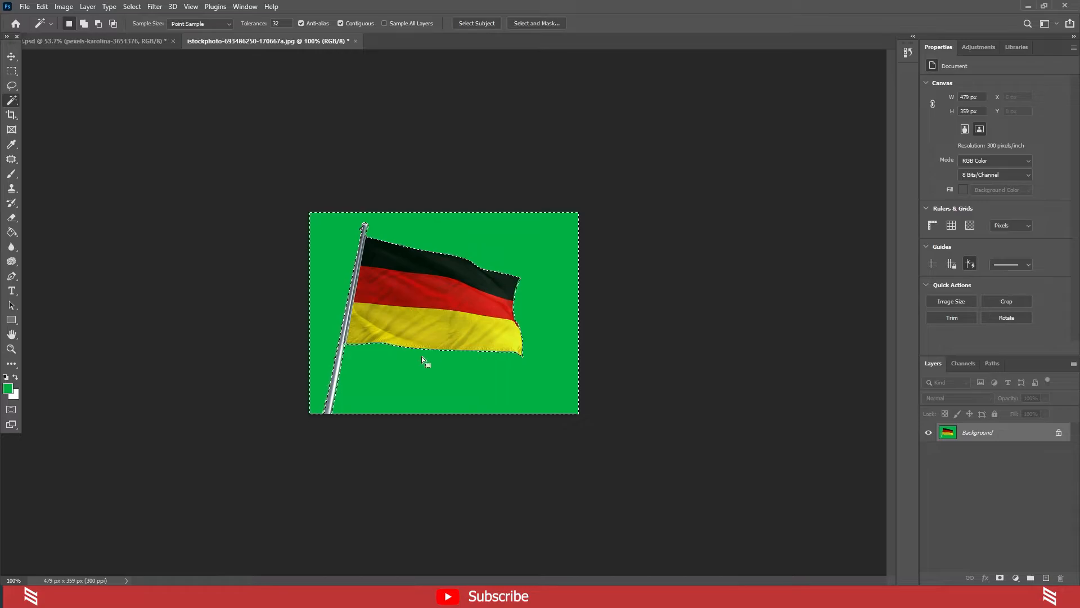
- Unlock the Background layer, delete the selected green backdrop and deselect
click(1059, 433)
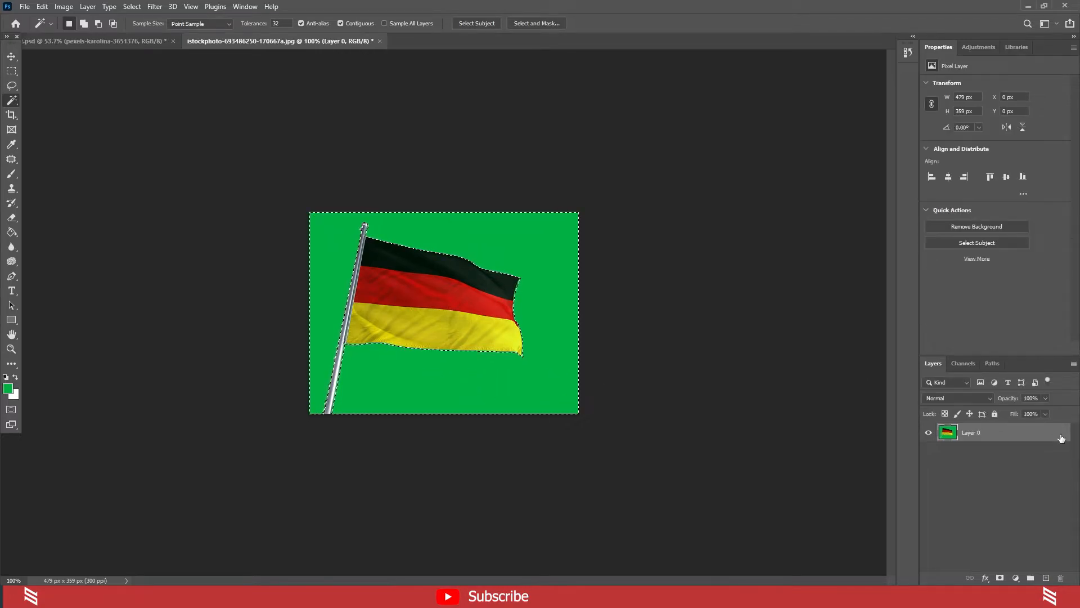
key(Delete)
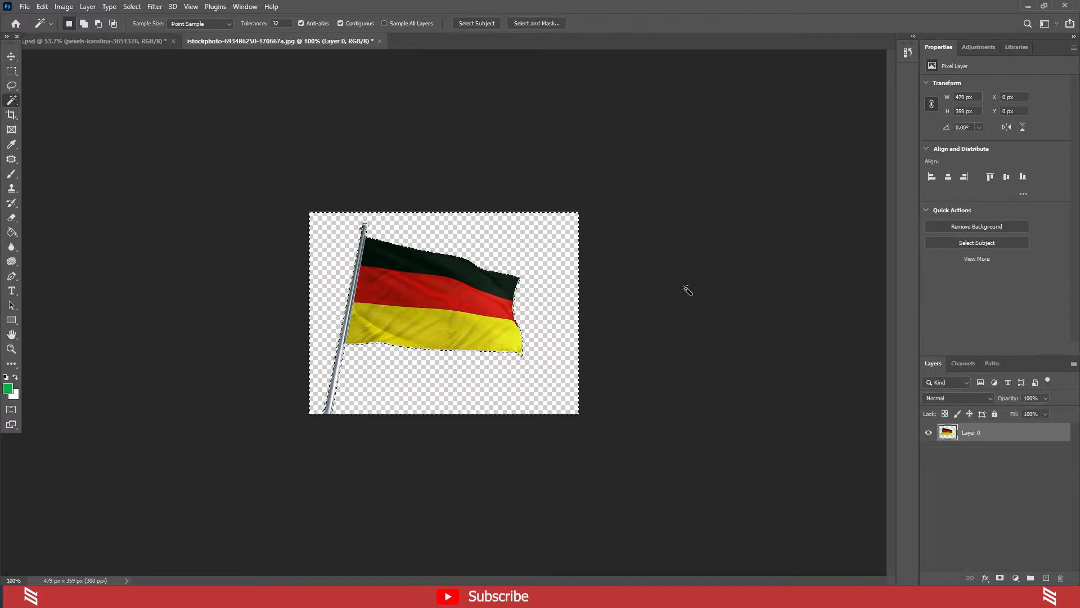
key(ctrl+d)
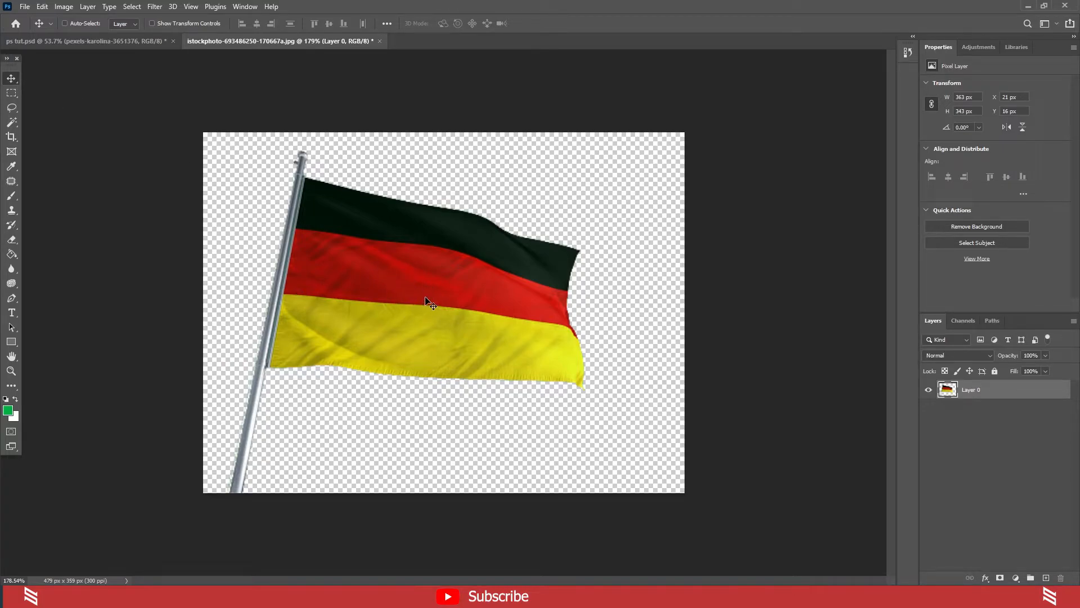
- Copy the cut-out flag into ps tut.psd, scale it to about 162% and place it at the canvas's lower edge beside the woman
drag(424, 305, 593, 562)
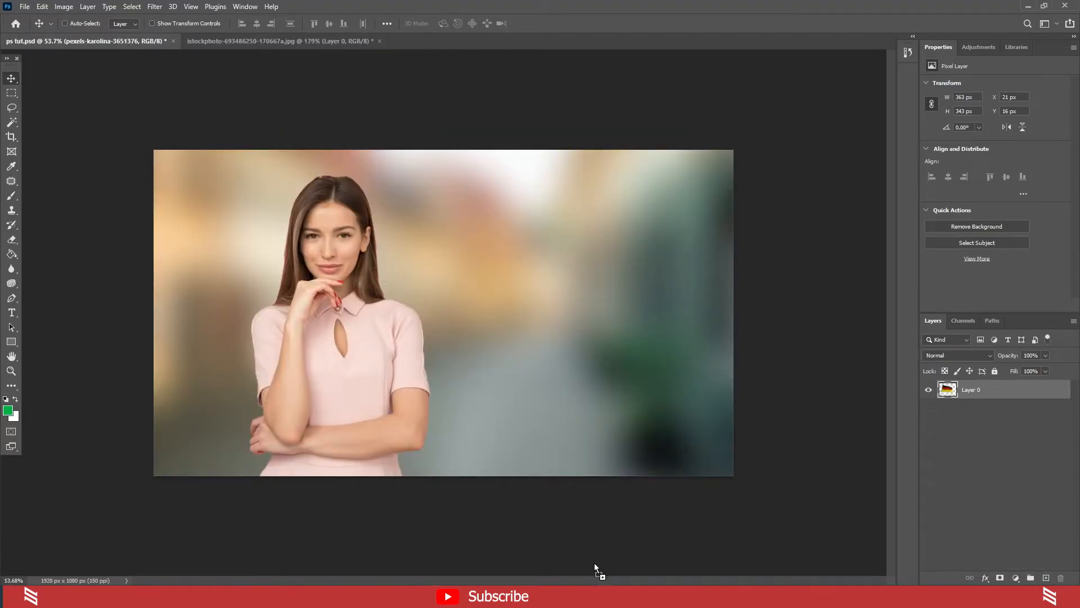
drag(568, 443, 568, 443)
key(ctrl+t)
drag(622, 391, 589, 400)
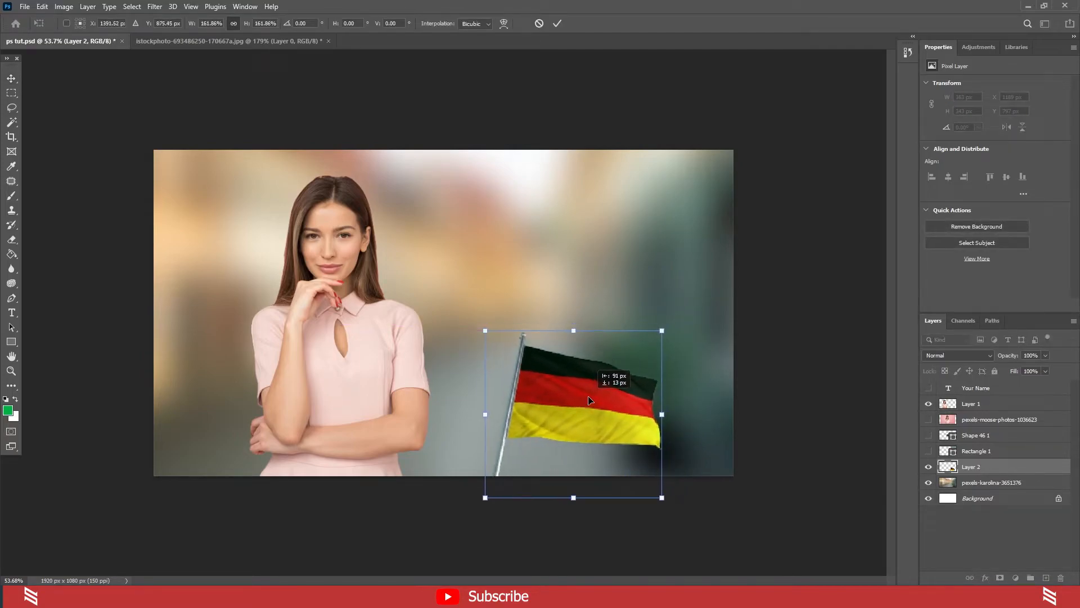
click(556, 23)
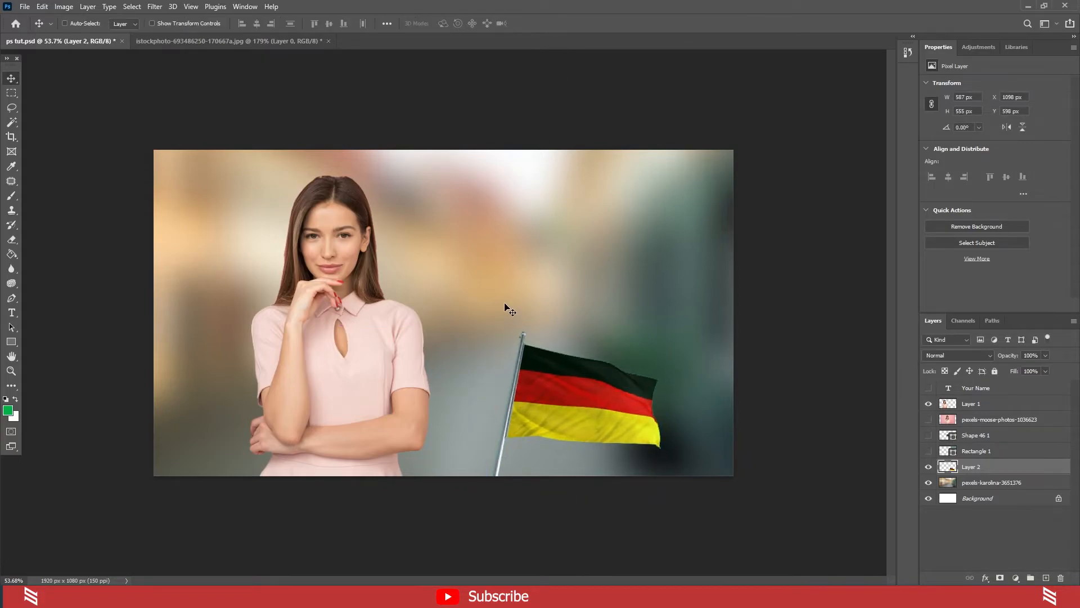
- Delete the hidden Your Name text layer
click(992, 389)
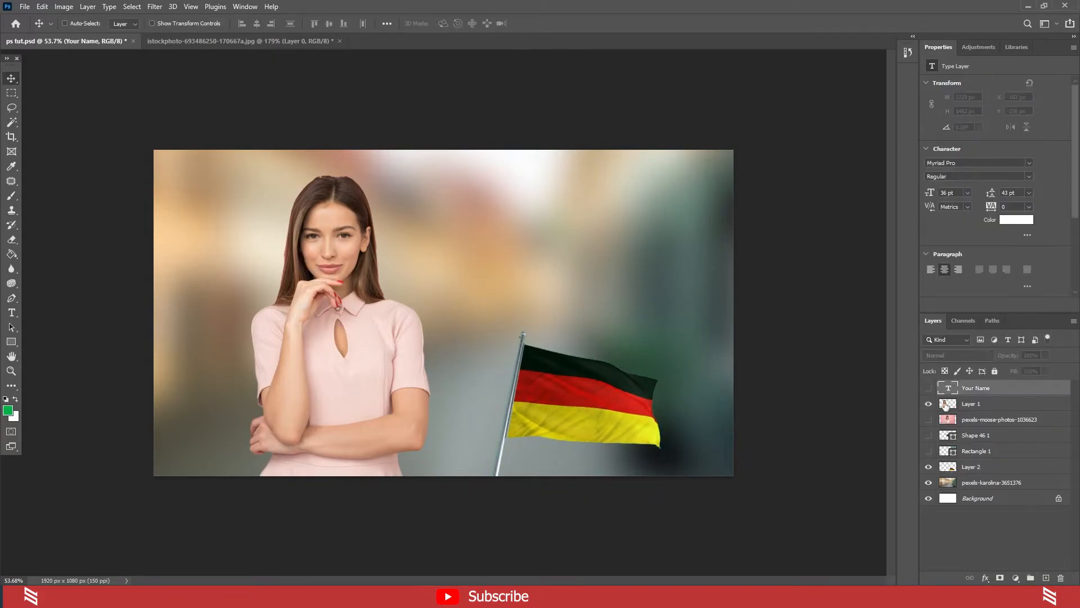
click(928, 388)
click(929, 387)
key(Delete)
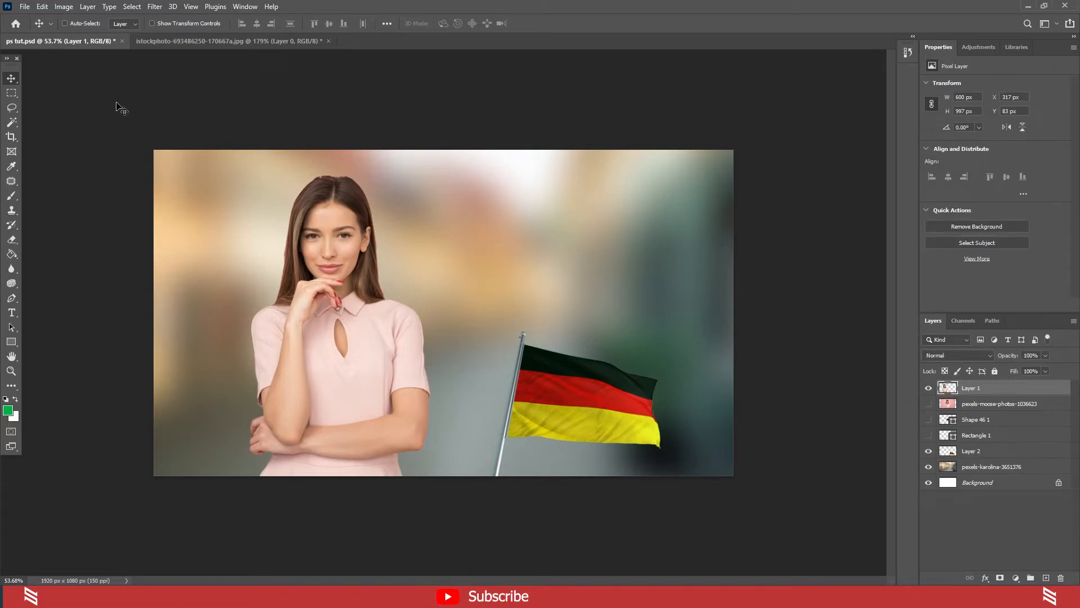
- Add the white text LEARN GERMAN above the flag, broken into two lines
key(t)
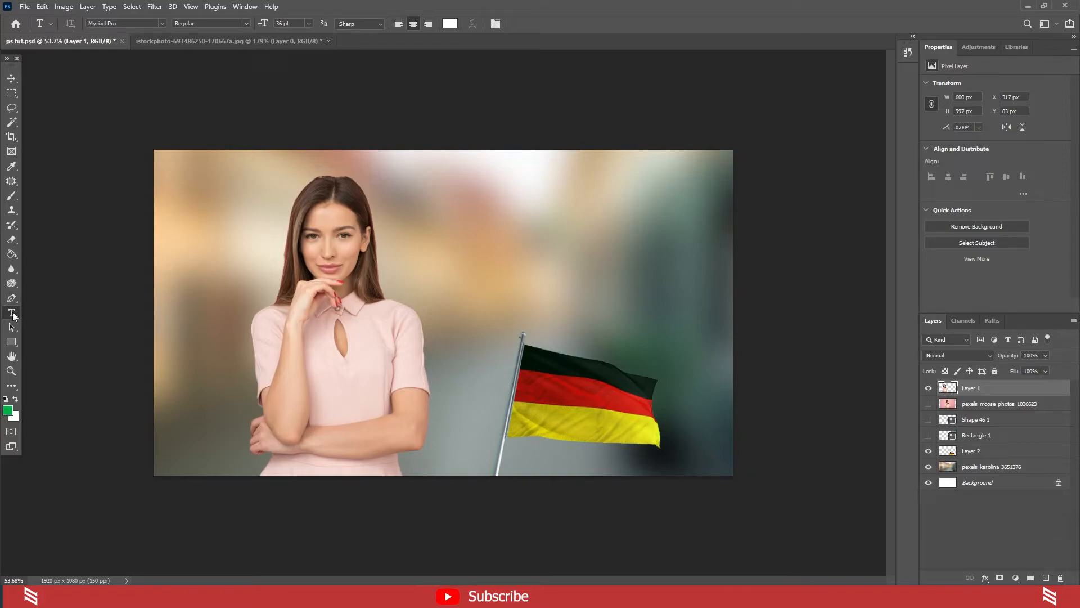
click(534, 238)
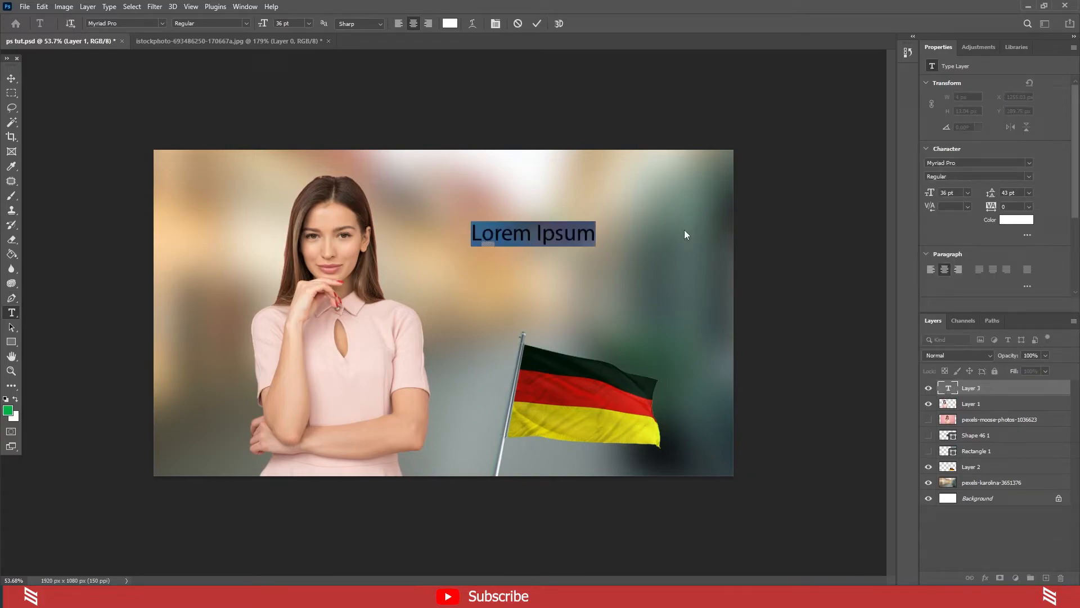
text(LEARN GERMAN)
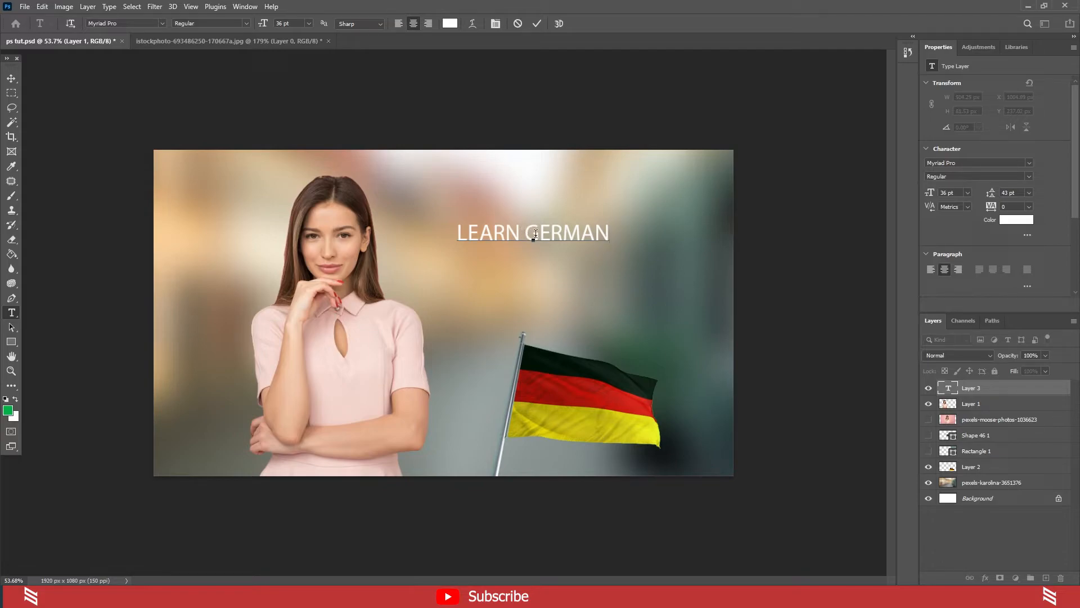
key(Return)
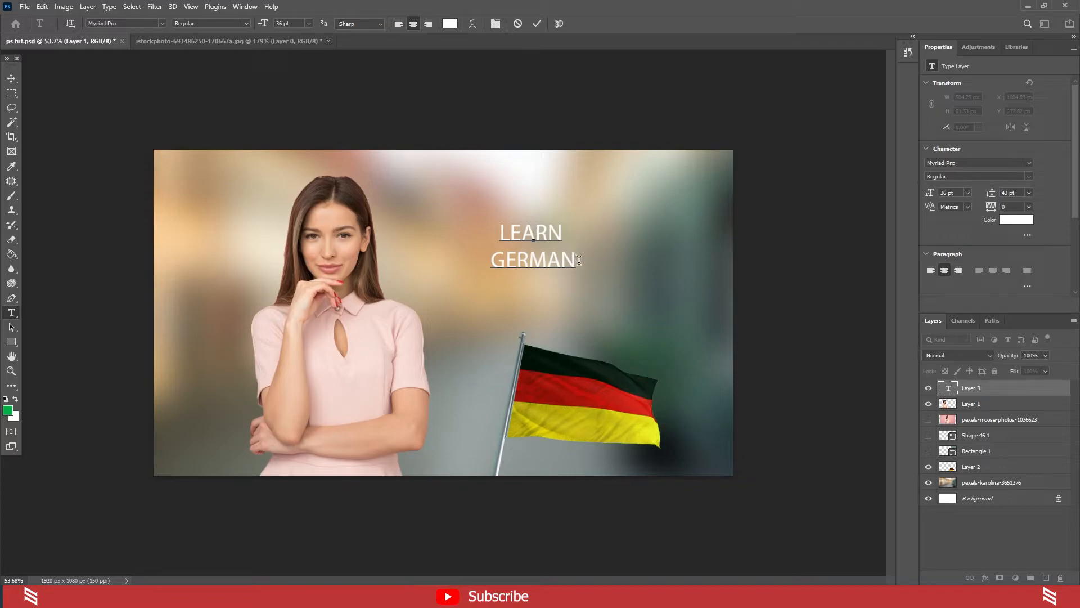
- Set the font size of the word GERMAN to 50 pt
drag(579, 260, 486, 275)
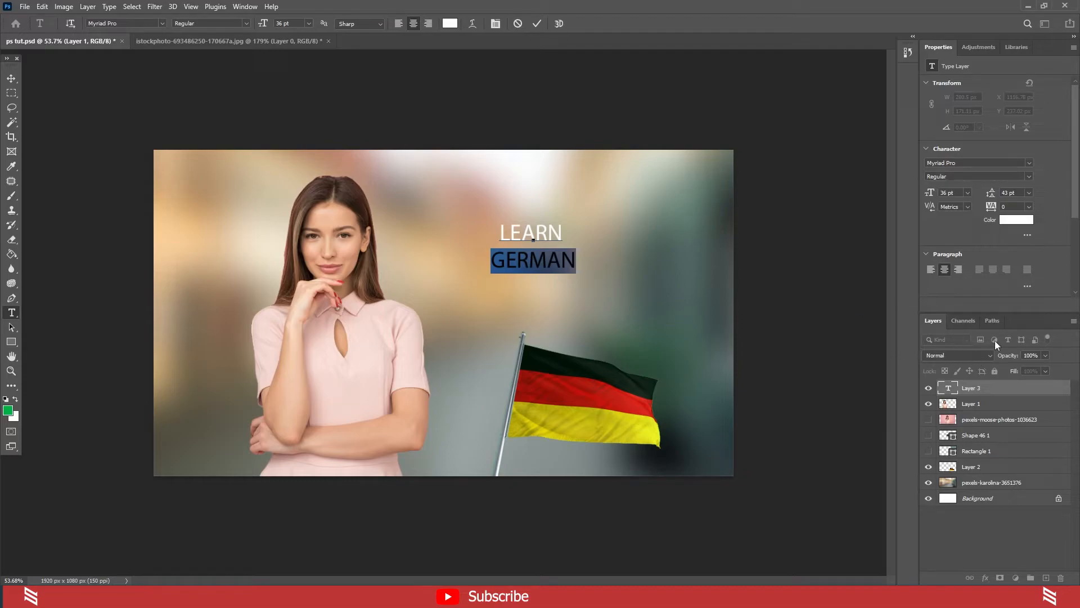
drag(929, 194, 940, 198)
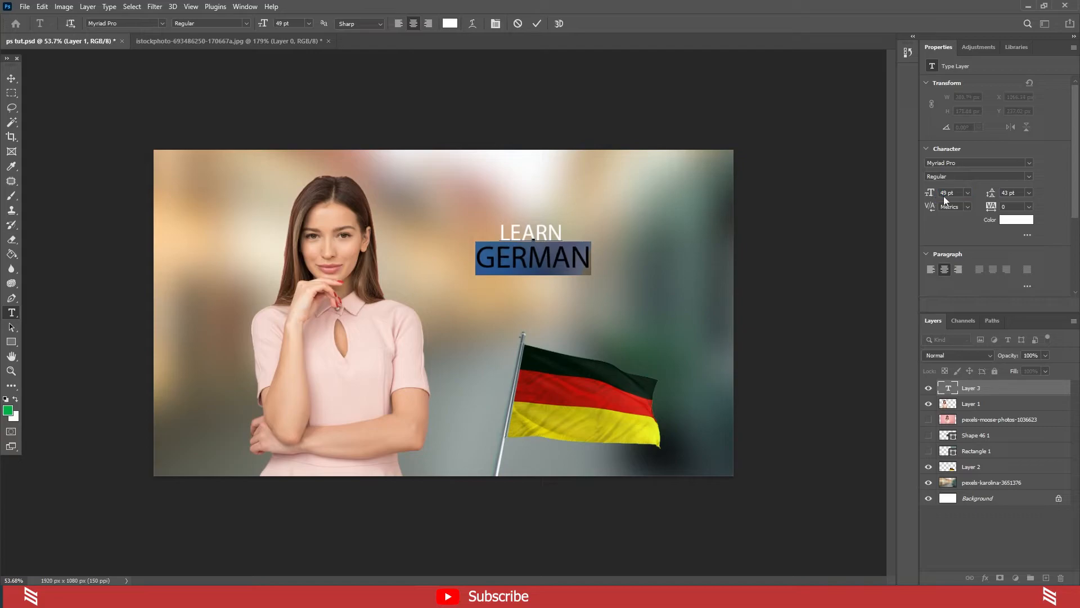
key(Return)
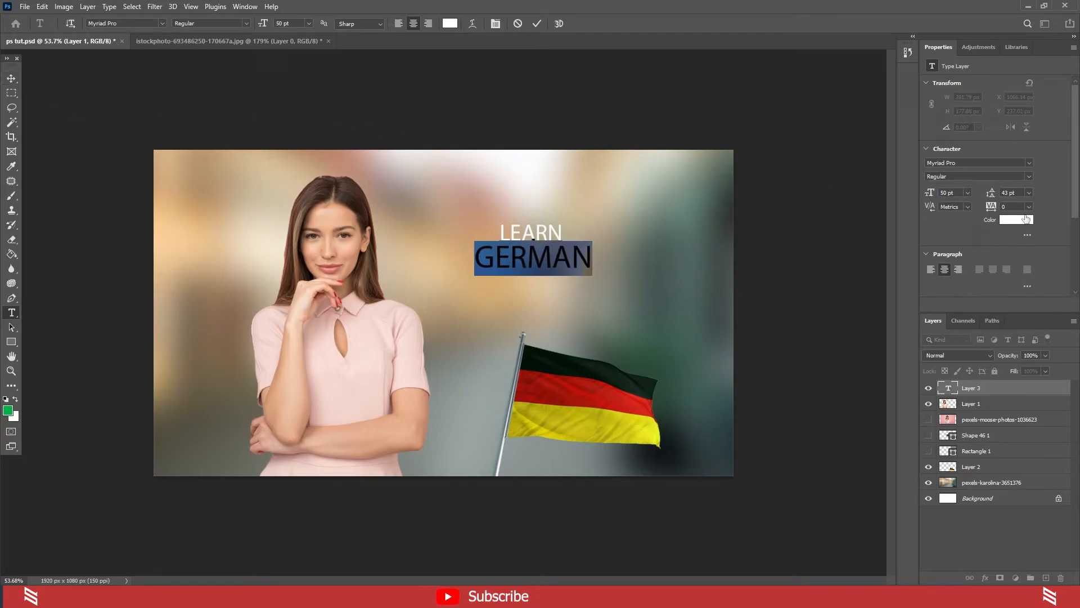
- Set the leading of both text lines to 55 pt and move the text horizontally so it sits over the flag
click(580, 263)
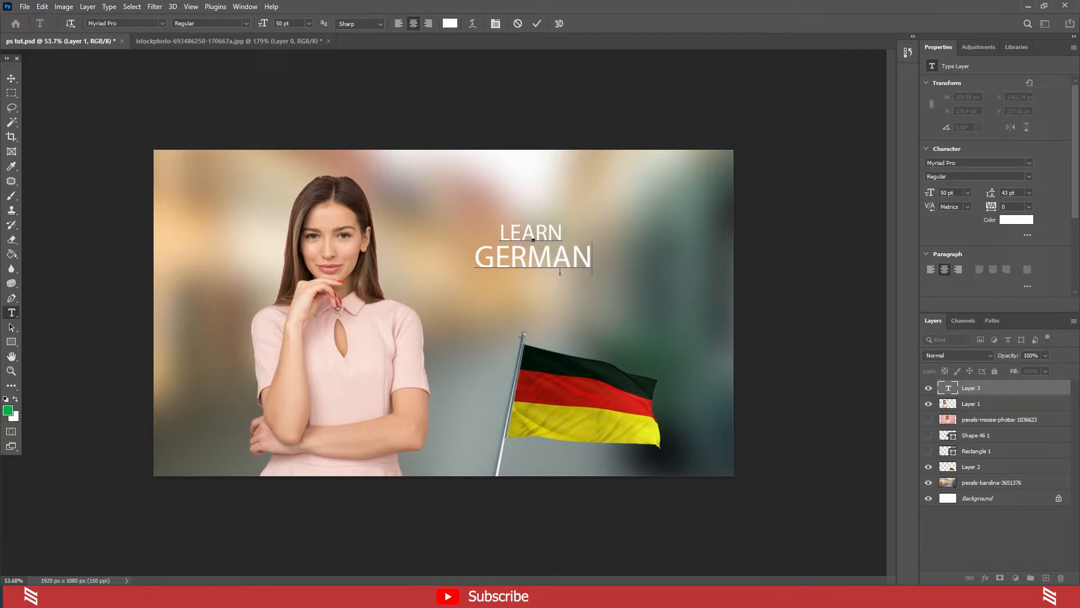
key(ctrl+a)
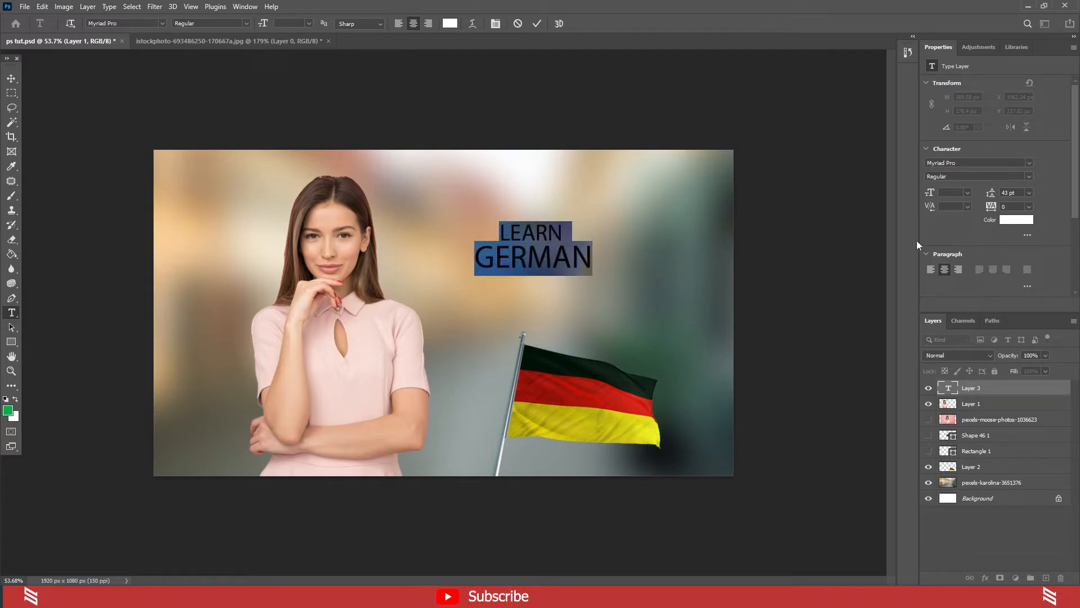
drag(989, 193, 998, 193)
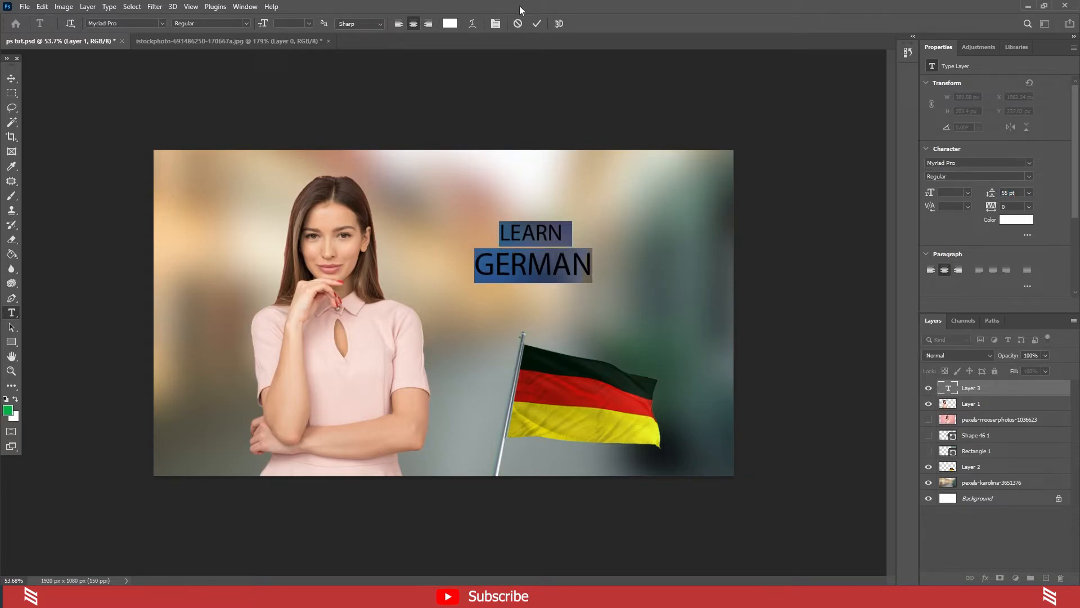
click(535, 24)
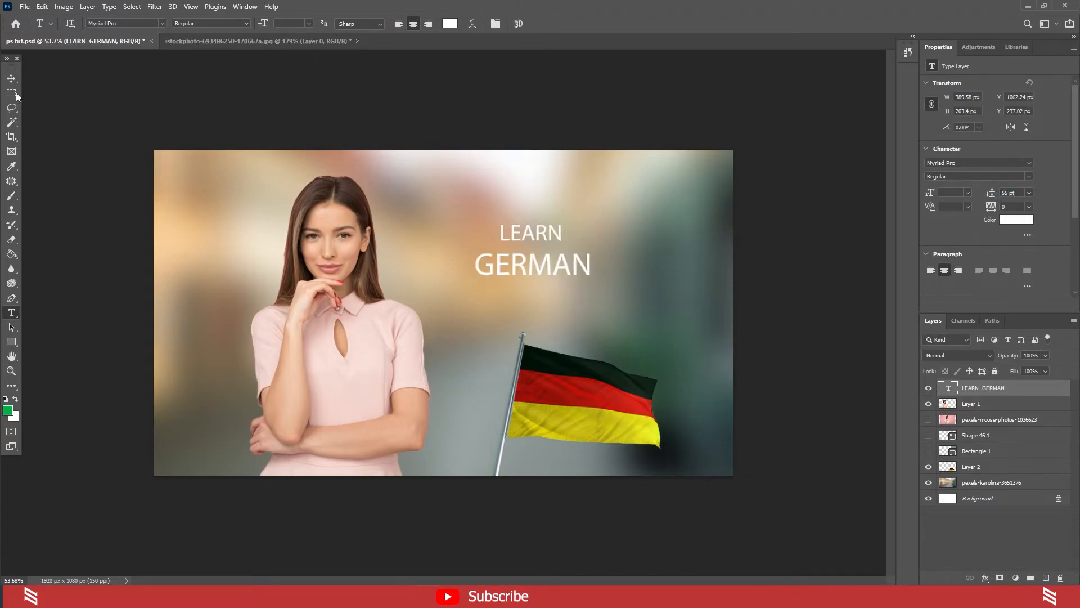
click(12, 78)
drag(545, 264, 598, 269)
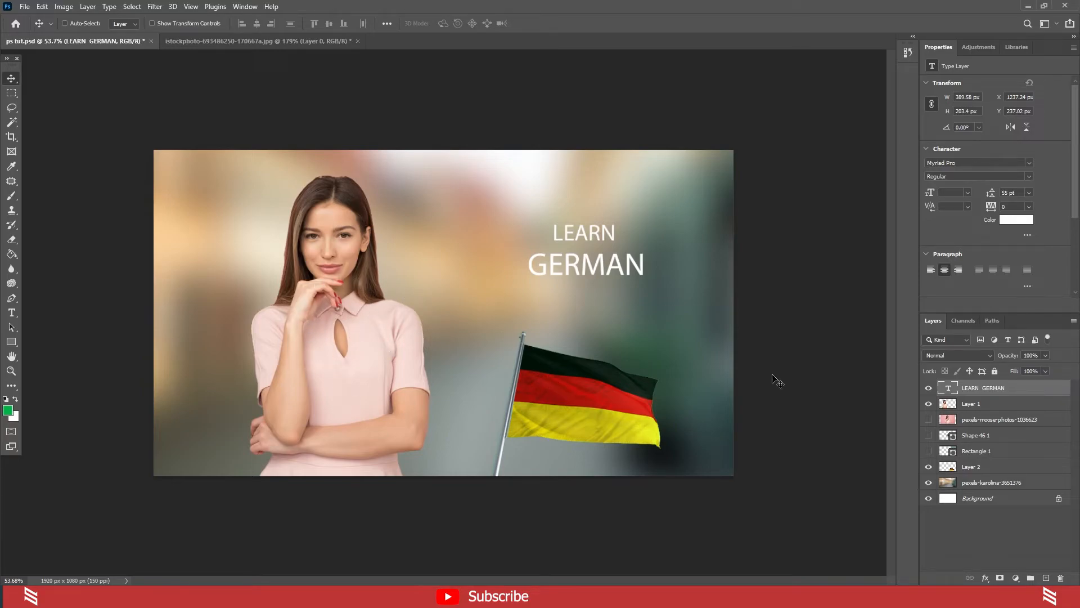
- Add a white Stroke layer style of 21 px, positioned Outside, to the woman on Layer 1
click(970, 408)
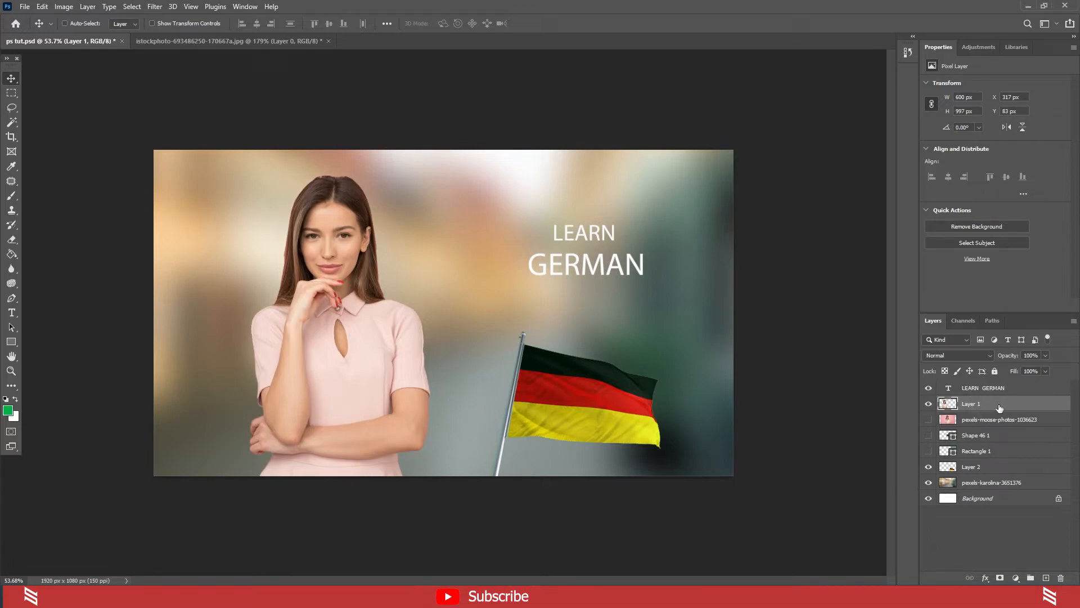
double_click(1062, 408)
mouse_move(712, 156)
mouse_down()
mouse_move(686, 157)
mouse_move(726, 158)
mouse_up()
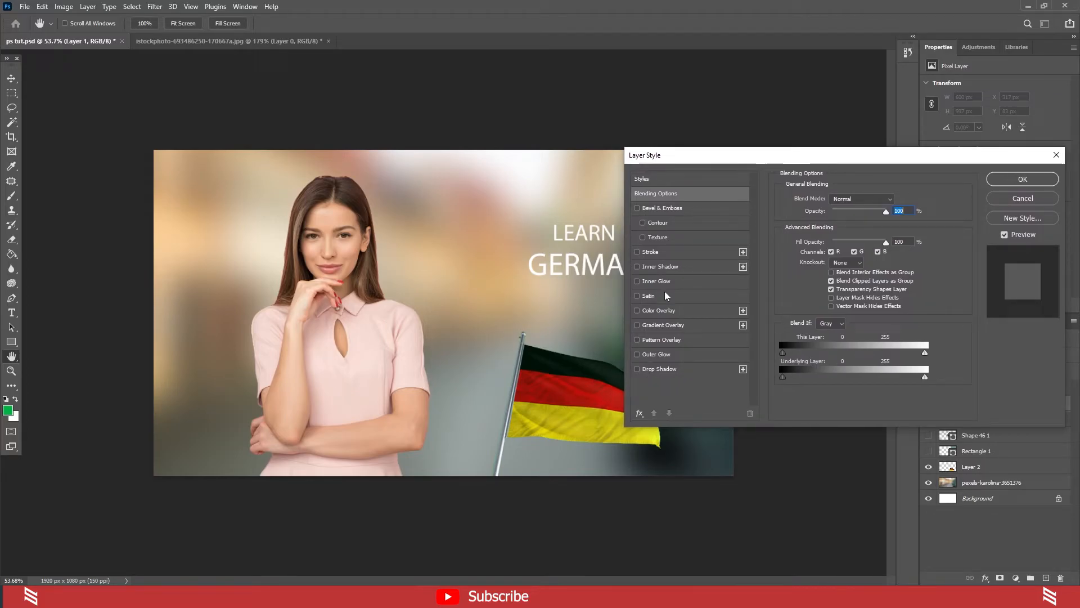
click(653, 253)
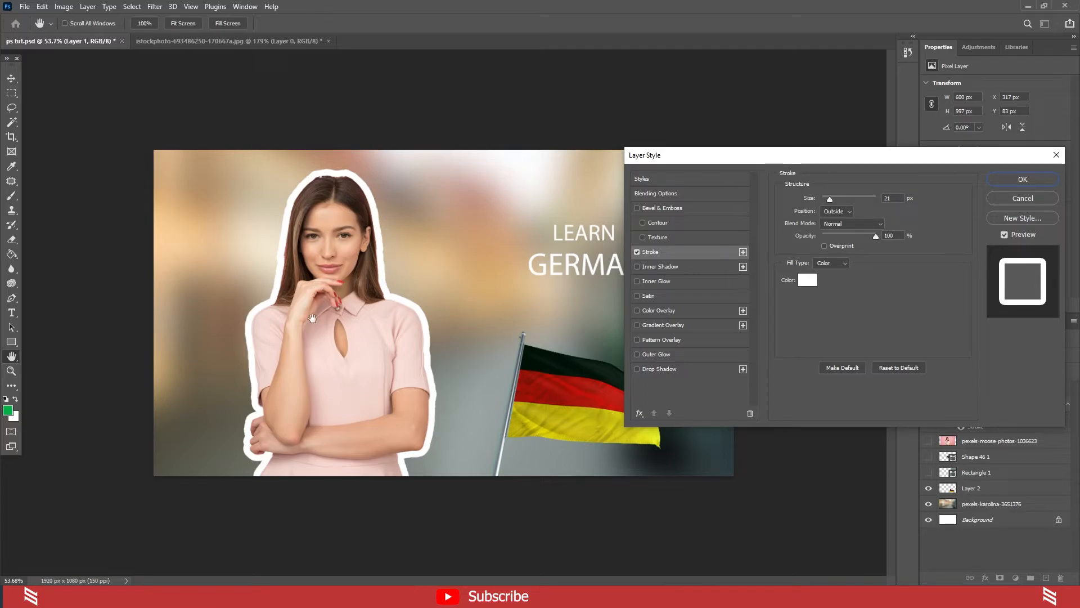
mouse_move(830, 199)
mouse_down()
mouse_move(845, 200)
mouse_move(823, 195)
mouse_move(842, 197)
mouse_move(831, 198)
mouse_up()
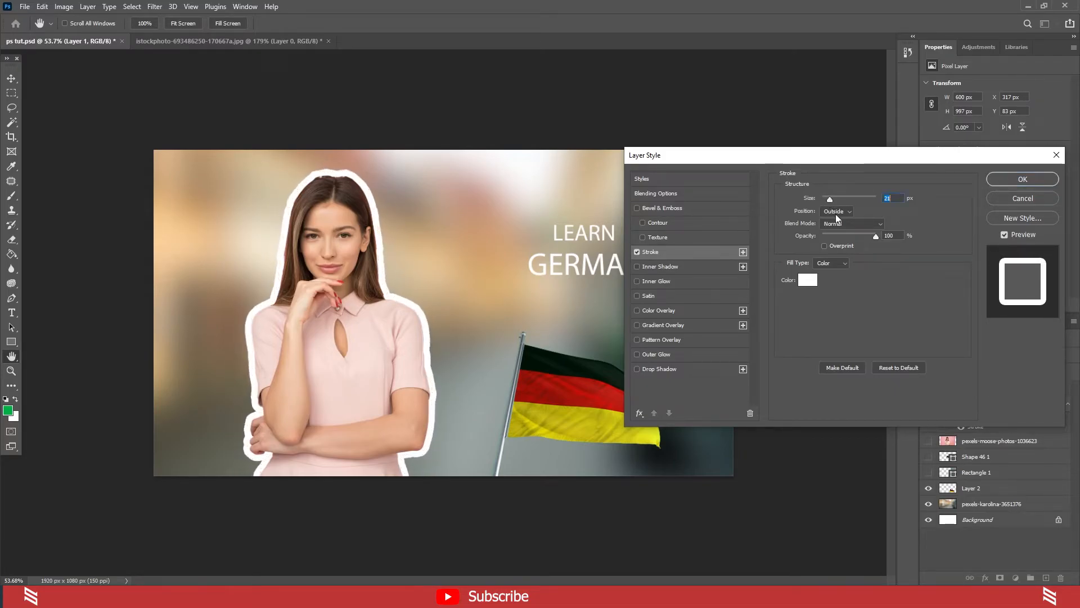
- Try the Center position for the woman's stroke, and return it to Outside
click(836, 210)
click(833, 222)
click(833, 211)
click(834, 231)
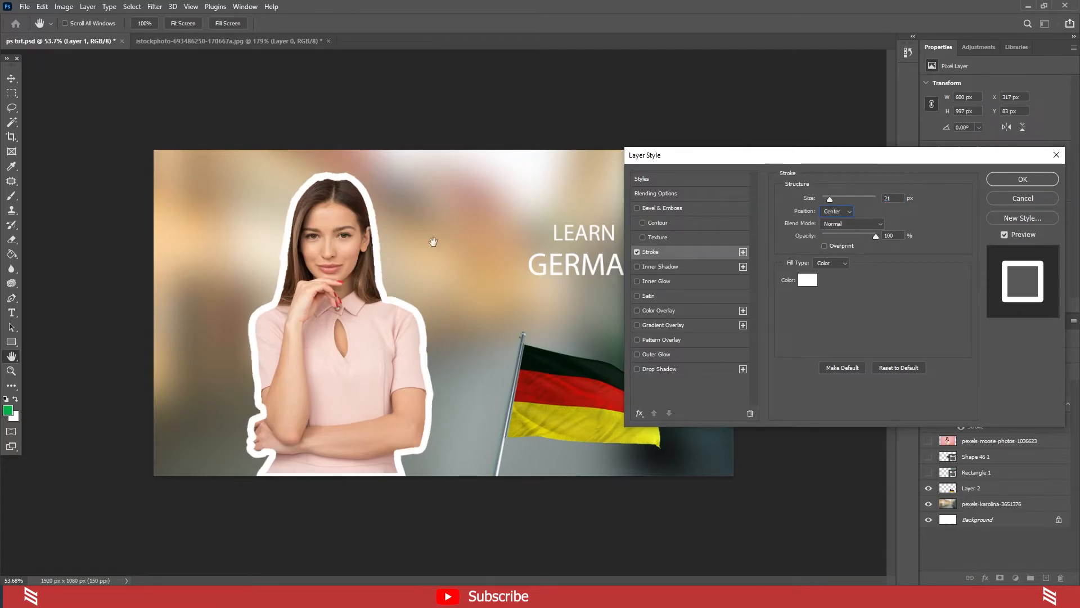
click(841, 212)
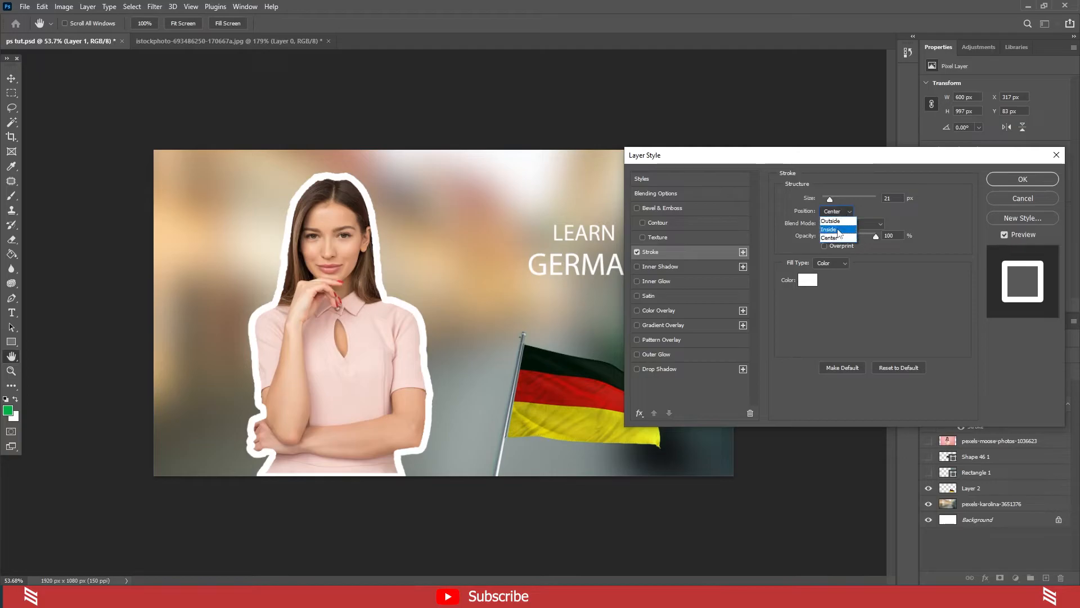
click(840, 221)
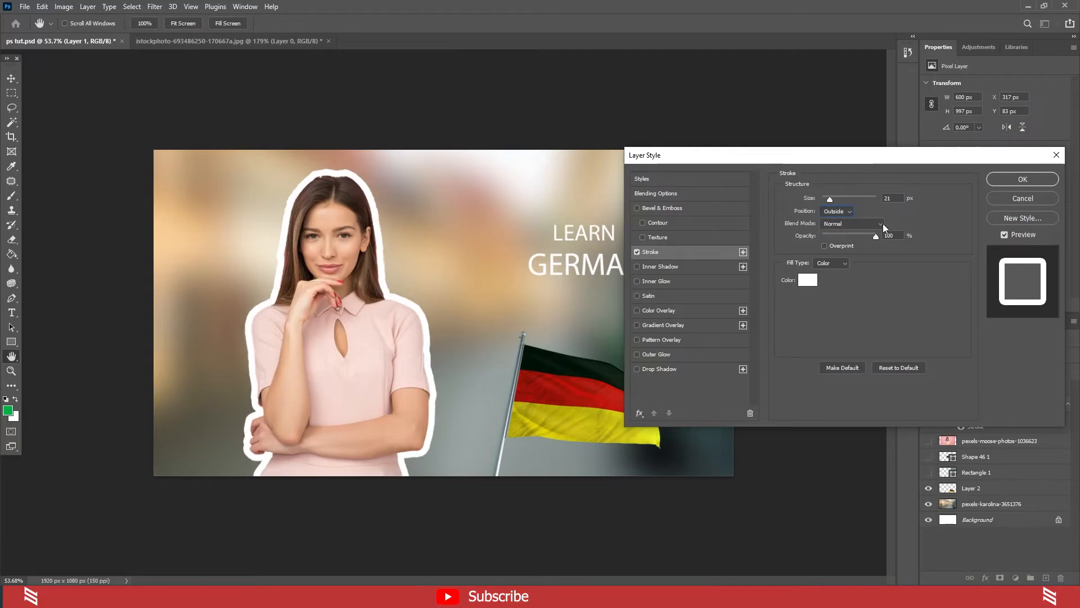
- Try a lower opacity and a dark red colour for the woman's stroke, and restore 100% opacity and white
mouse_move(875, 238)
mouse_down()
mouse_move(838, 241)
mouse_move(887, 241)
mouse_up()
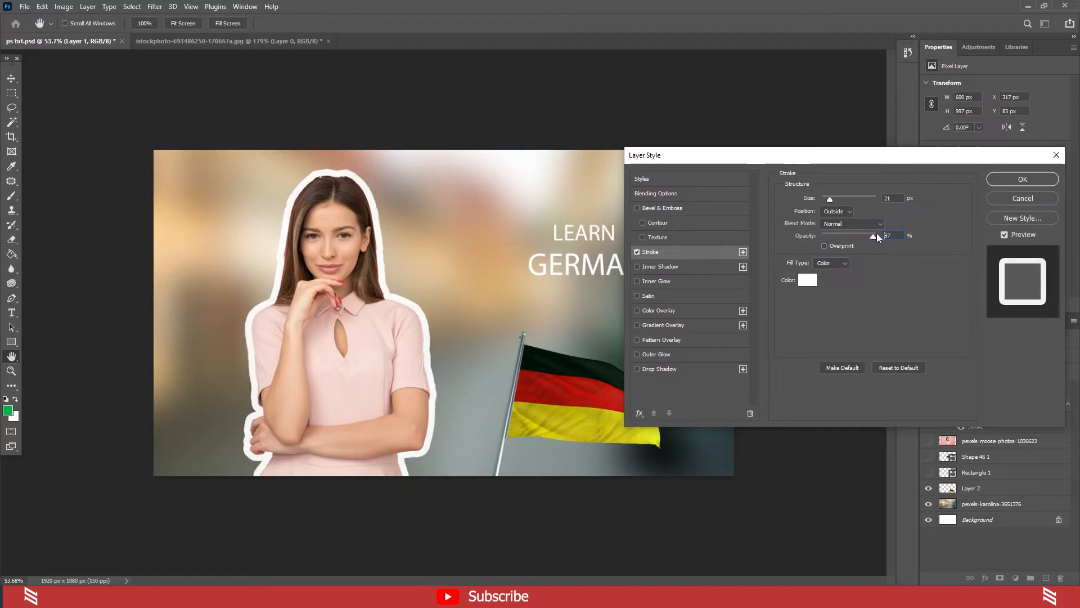
click(809, 280)
text(000000)
mouse_move(495, 246)
mouse_down()
mouse_move(506, 206)
mouse_move(470, 254)
mouse_move(502, 205)
mouse_up()
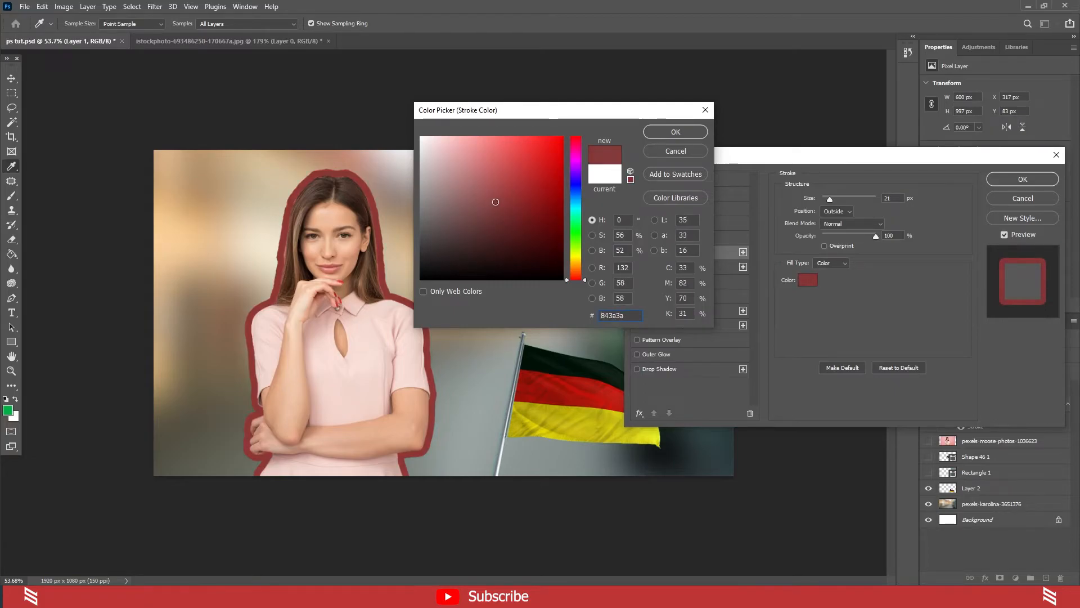
click(612, 173)
click(682, 136)
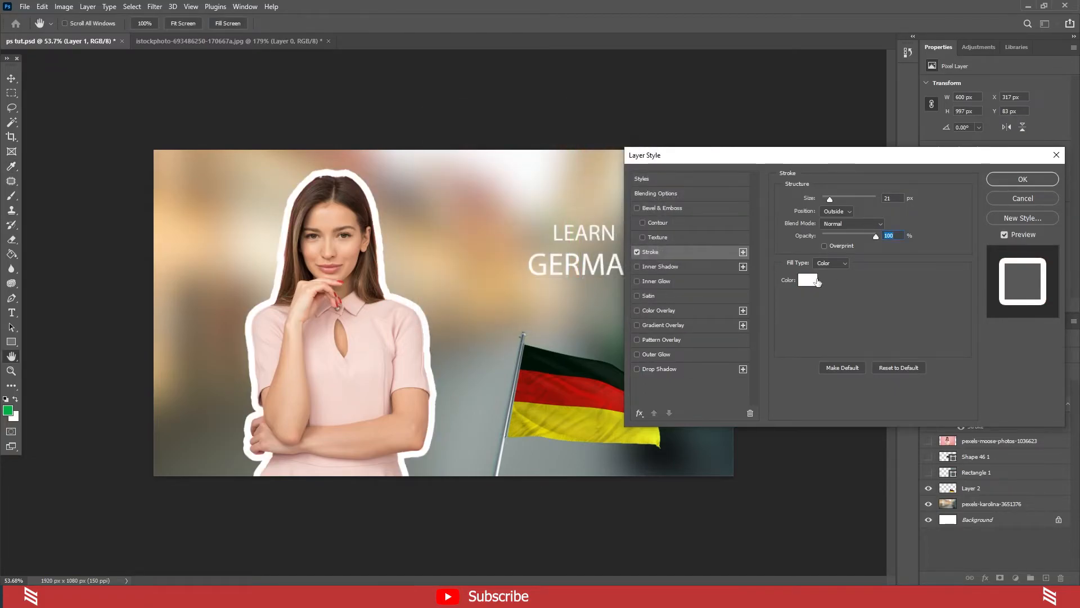
- Apply the white 21 px Stroke style to the woman's layer
drag(880, 153, 831, 161)
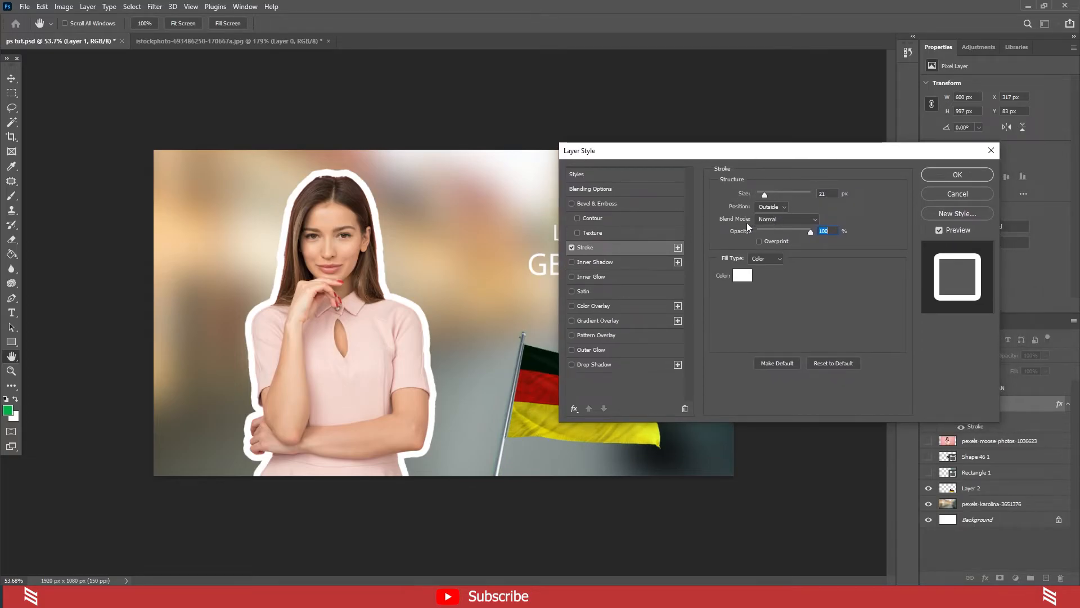
click(958, 176)
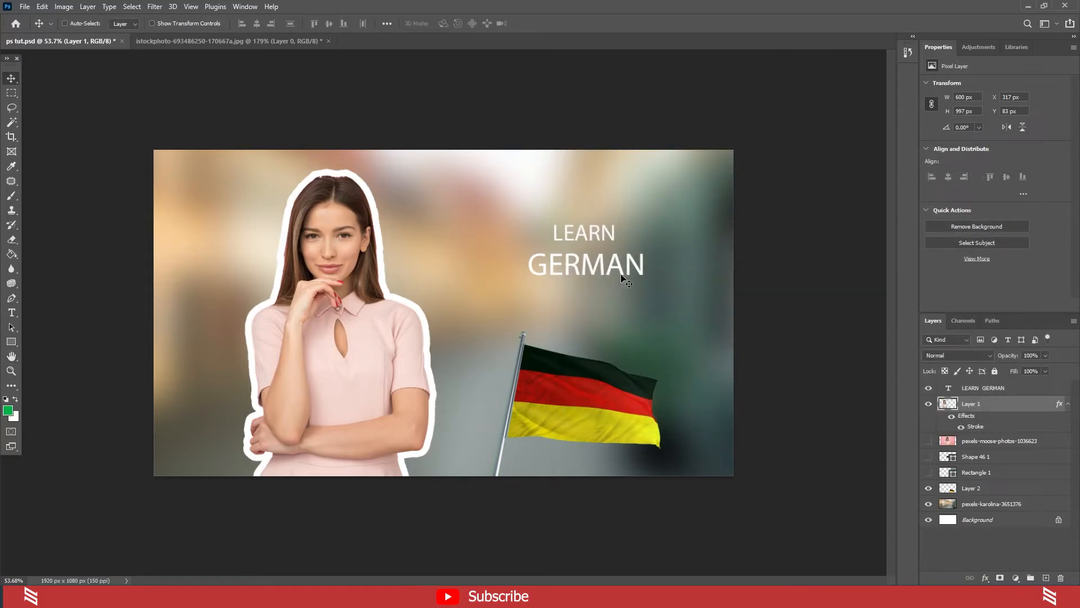
- Open the layer style settings of the LEARN GERMAN text layer
click(1021, 391)
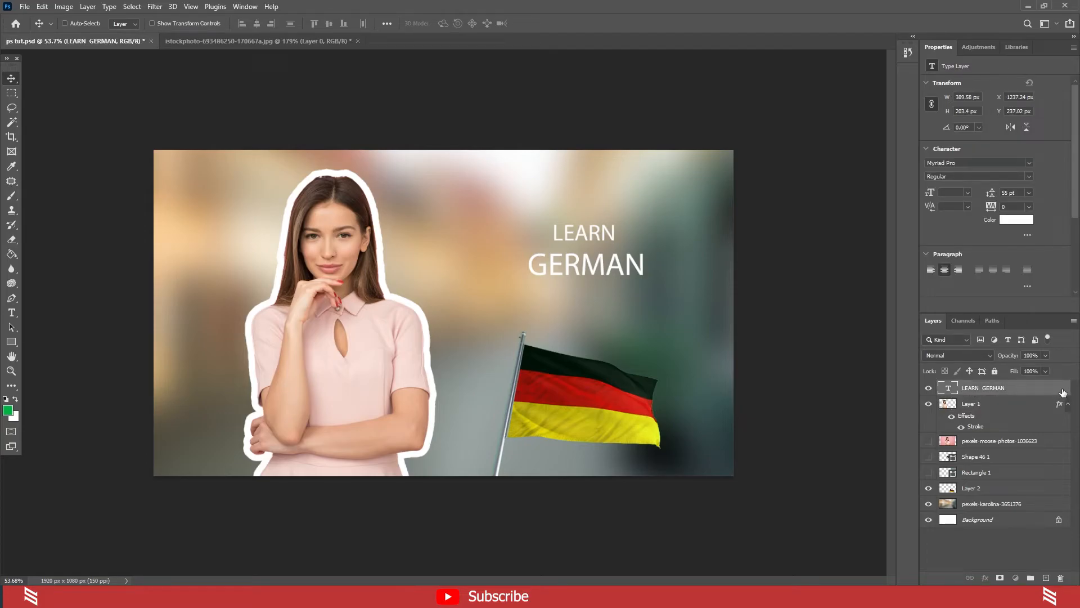
double_click(1062, 393)
drag(814, 157, 907, 149)
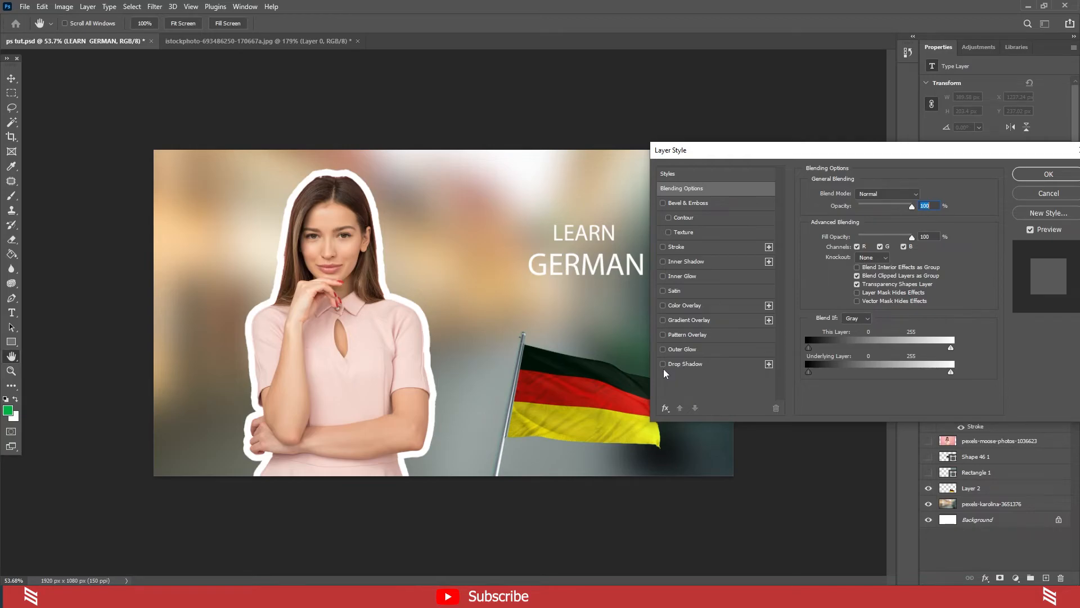
- Add a Drop Shadow to the LEARN GERMAN text with a distance of 9 px, spread of 14% and size of 16 px
click(686, 365)
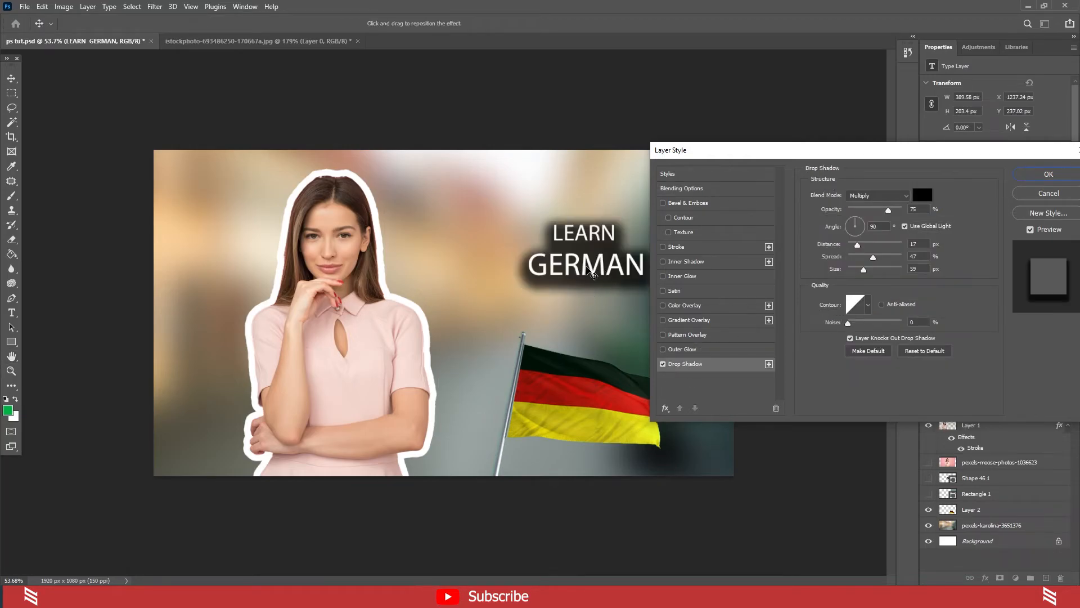
drag(911, 159, 941, 166)
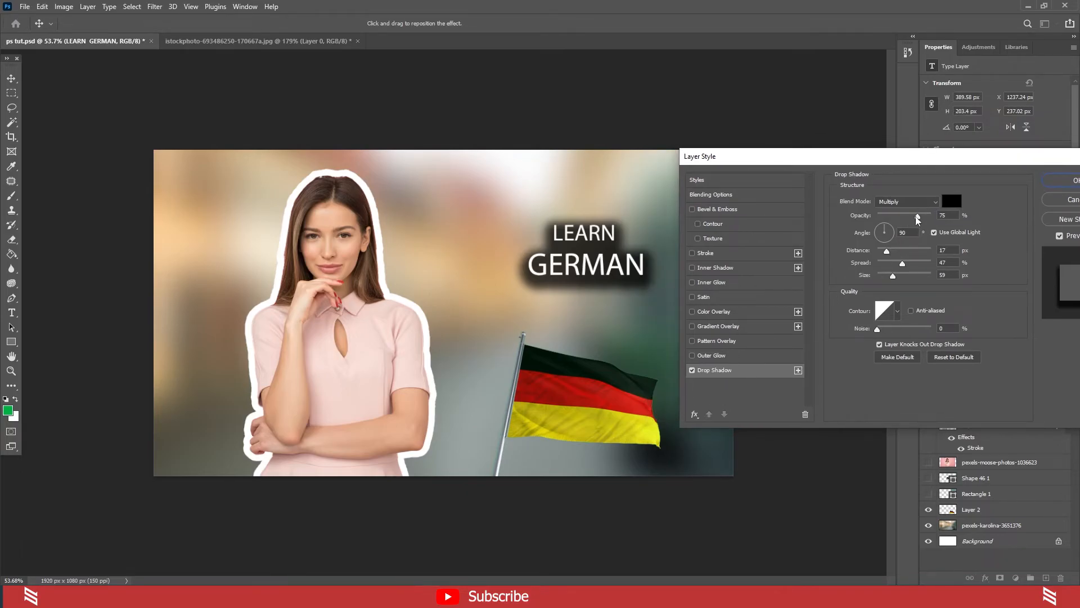
drag(917, 216, 917, 217)
mouse_move(887, 251)
mouse_down()
mouse_move(896, 263)
mouse_move(882, 264)
mouse_move(909, 264)
mouse_move(888, 265)
mouse_move(886, 279)
mouse_move(886, 256)
mouse_up()
click(883, 251)
drag(885, 265, 886, 278)
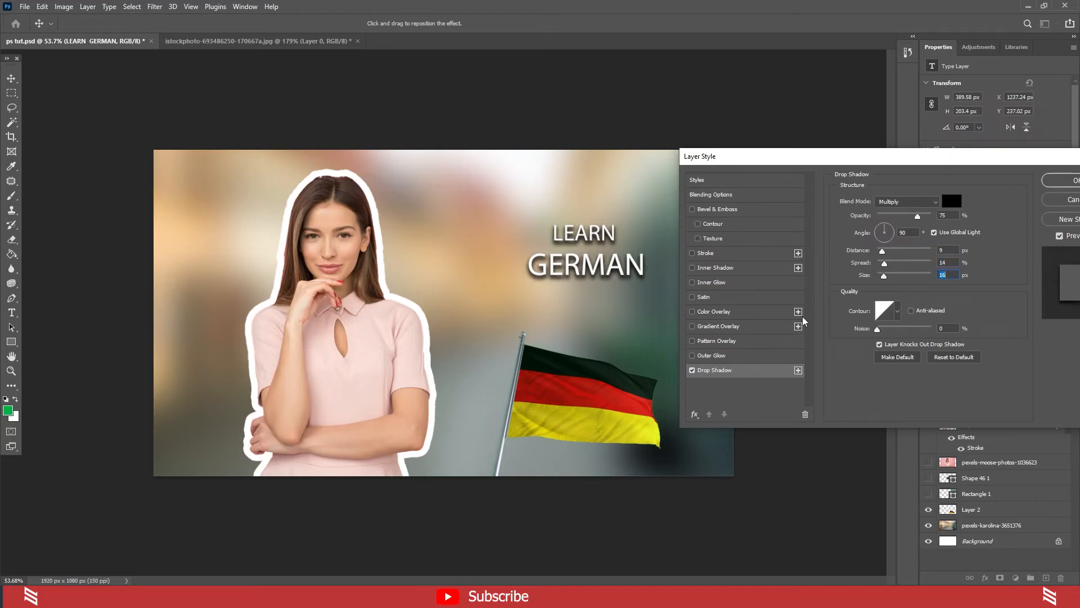
- Switch the text's drop shadow off and on to compare the lettering with and without it
click(692, 371)
click(692, 371)
click(692, 371)
click(692, 371)
click(694, 372)
click(693, 373)
- Try other angles for the text's drop shadow, and set it to 90°, distance 10 px and spread 10%
drag(885, 231, 887, 239)
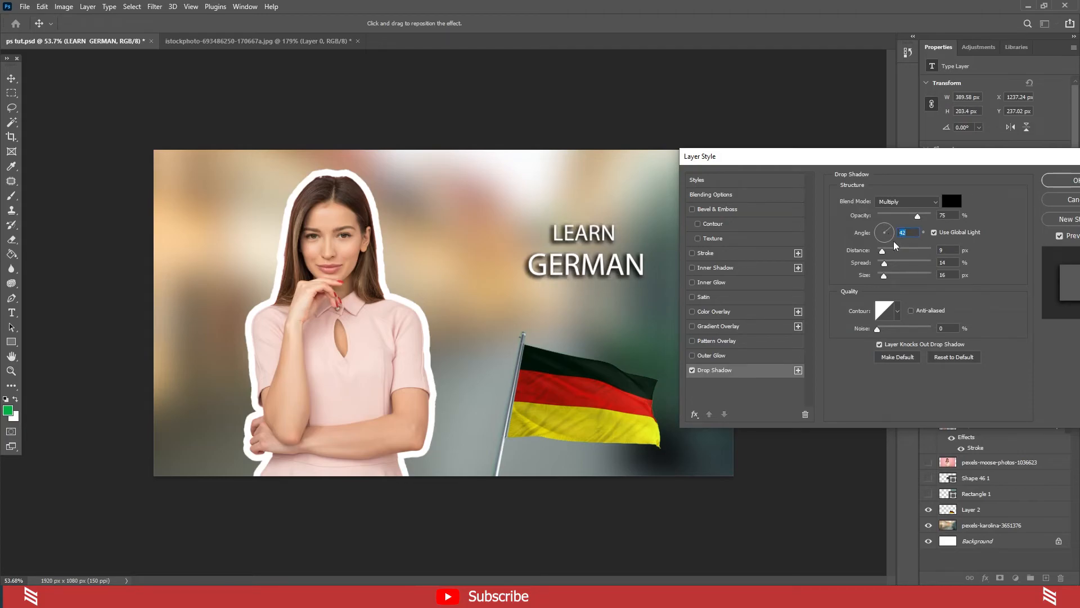
mouse_move(883, 252)
mouse_down()
mouse_move(900, 259)
mouse_move(877, 244)
mouse_up()
click(879, 233)
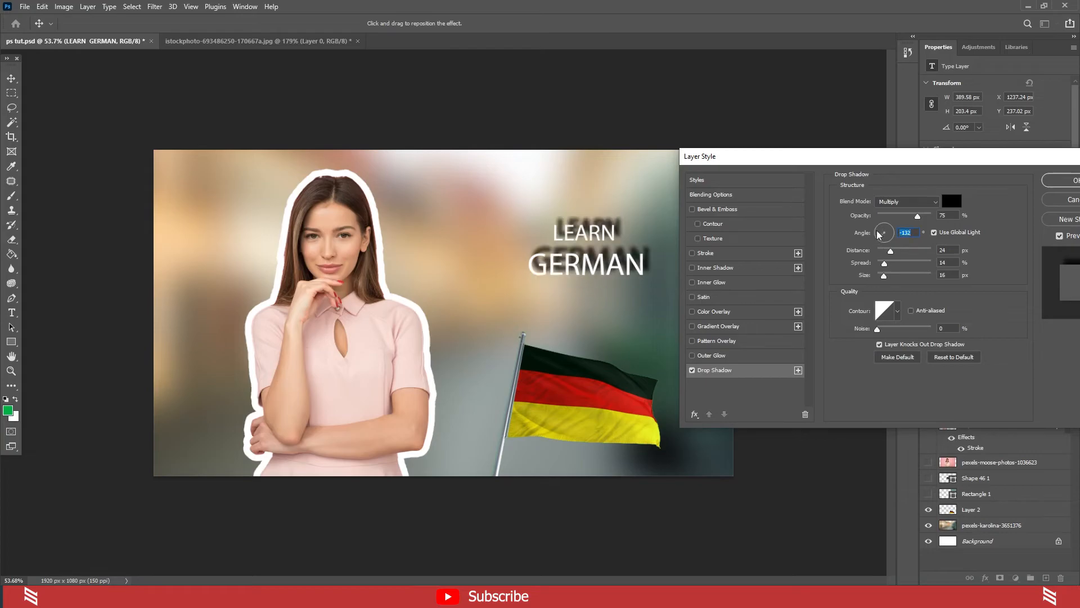
text(90)
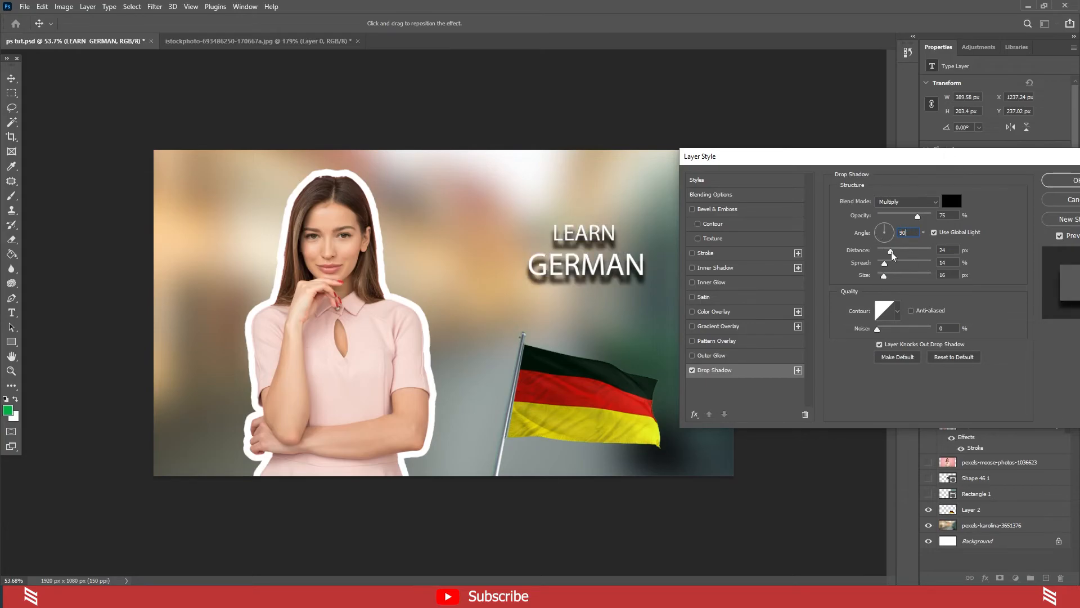
drag(894, 255, 885, 268)
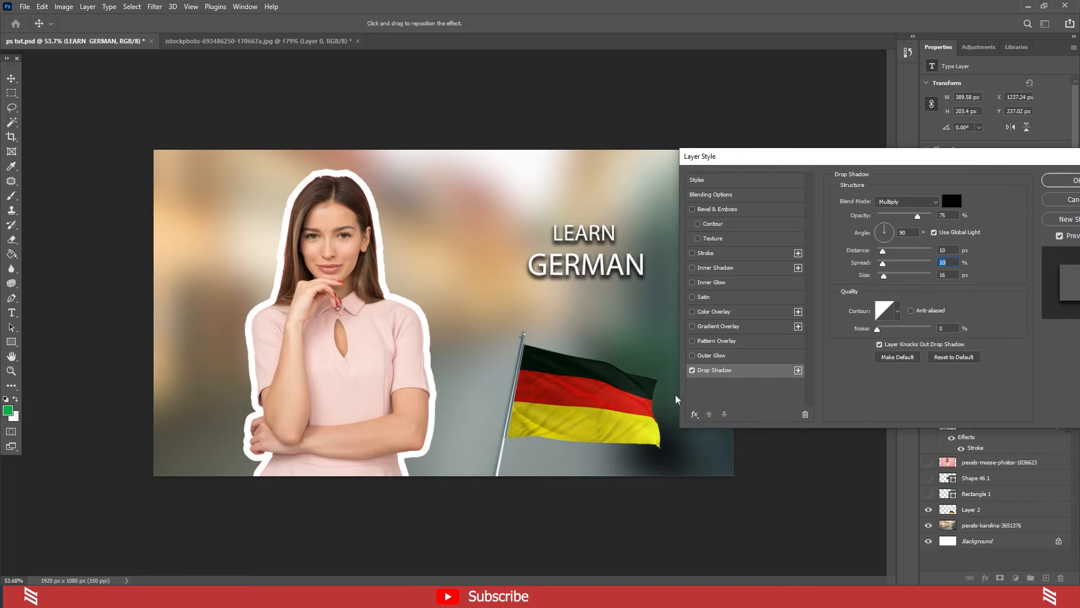
- Compare the text with and without the adjusted drop shadow, and leave the shadow disabled
click(692, 370)
click(692, 370)
click(692, 371)
click(692, 370)
click(692, 371)
click(692, 370)
click(692, 370)
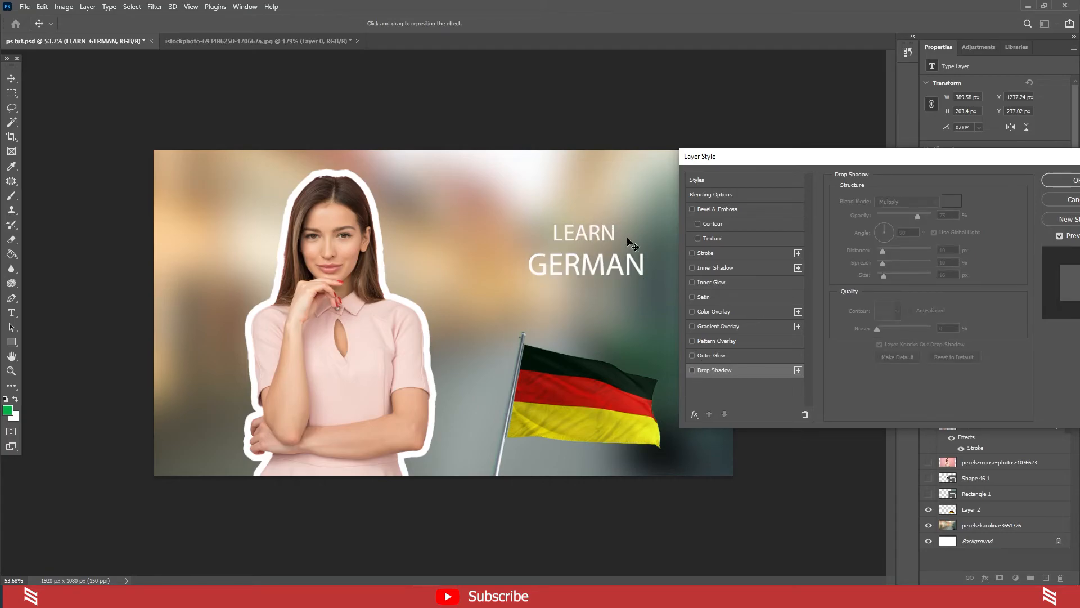
- Apply a black Stroke layer style of 6 px, positioned Outside, to the LEARN GERMAN text
click(717, 255)
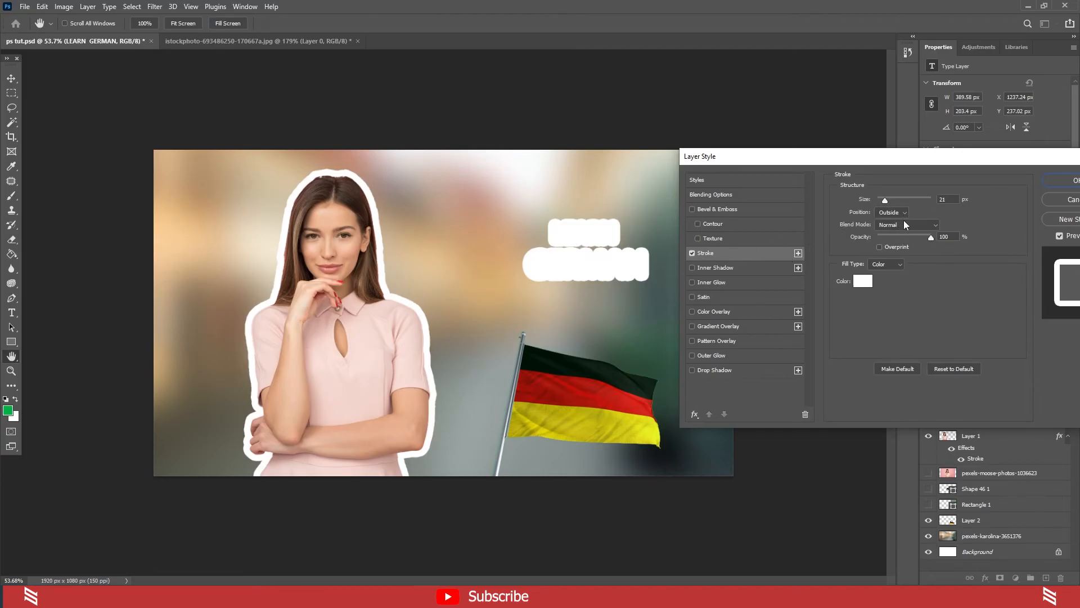
click(863, 281)
drag(470, 236, 421, 279)
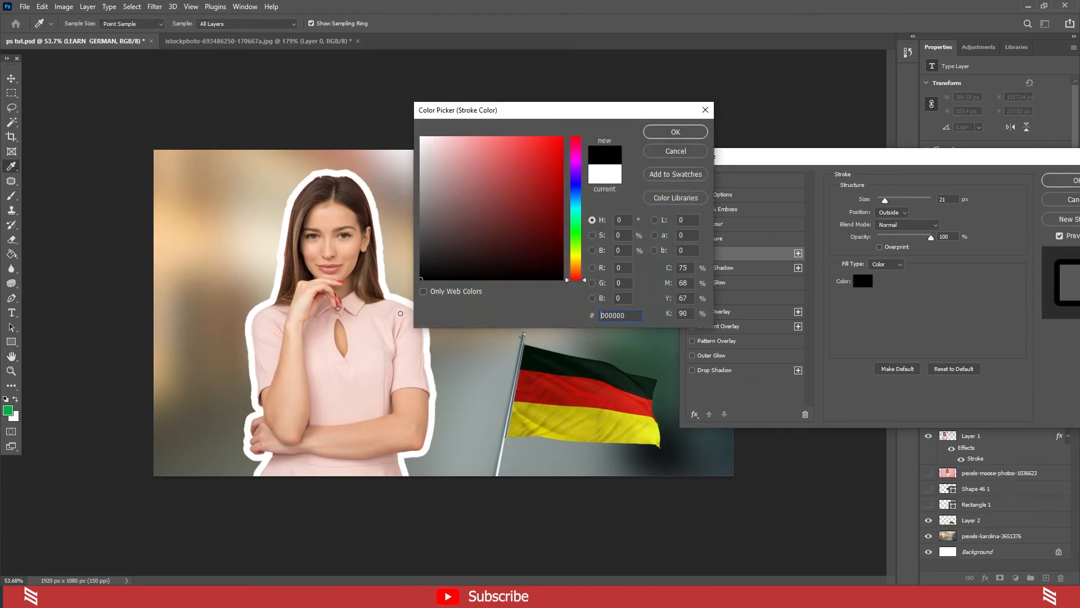
click(678, 133)
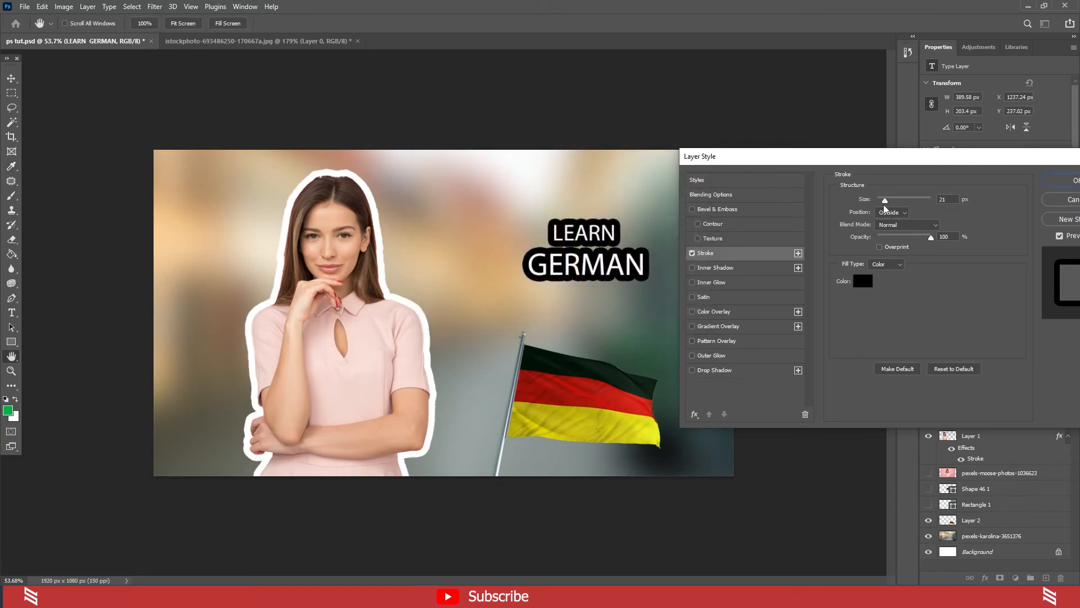
drag(885, 204, 881, 198)
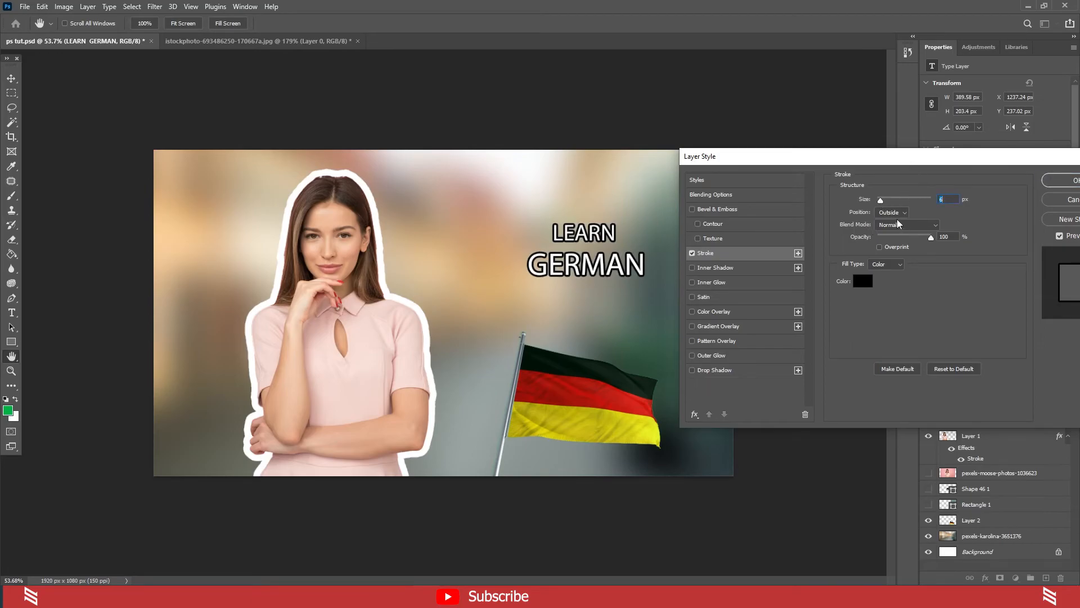
click(895, 213)
drag(916, 162, 890, 151)
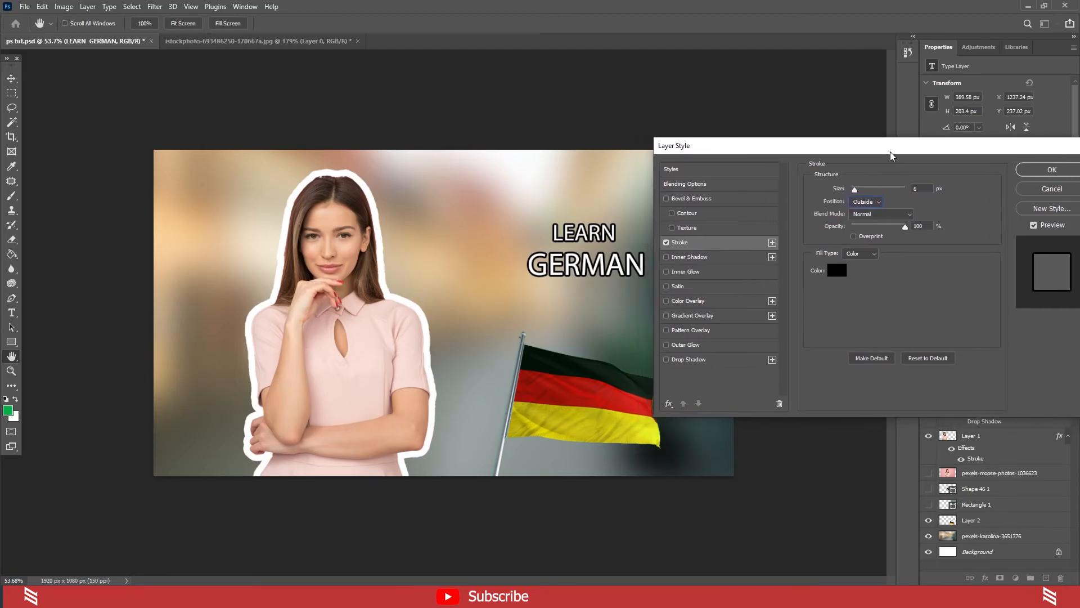
click(1051, 170)
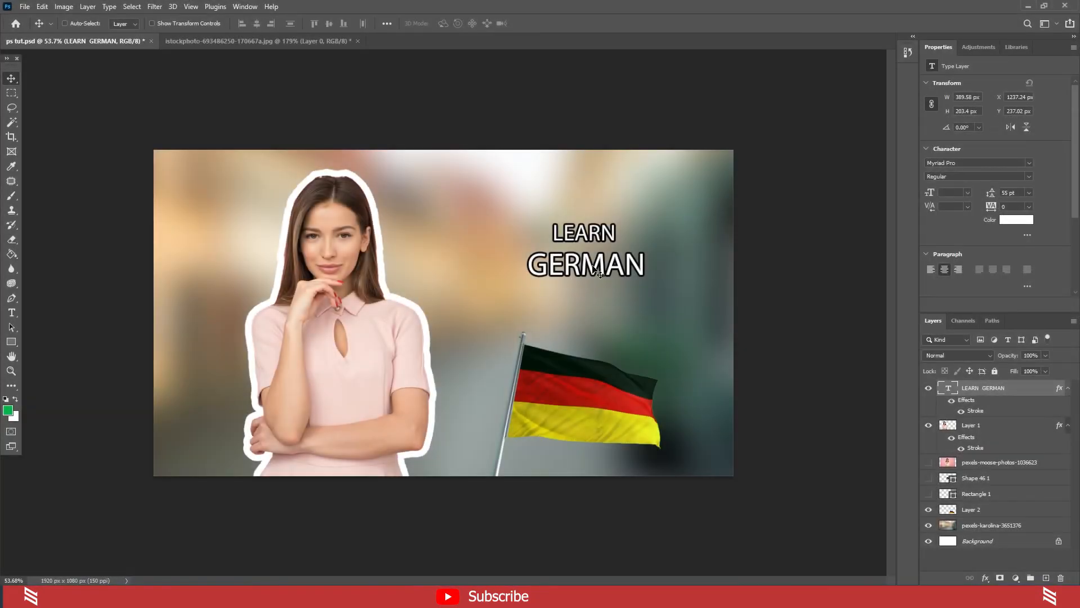
- Change the font of the whole LEARN GERMAN text to Roboto and commit the edit
double_click(618, 274)
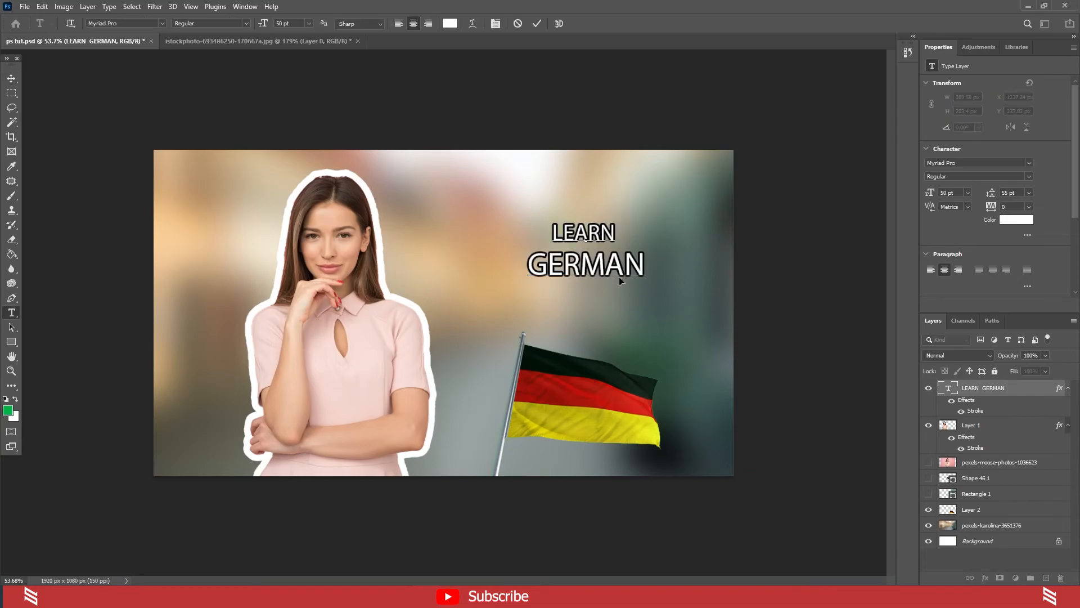
click(1029, 163)
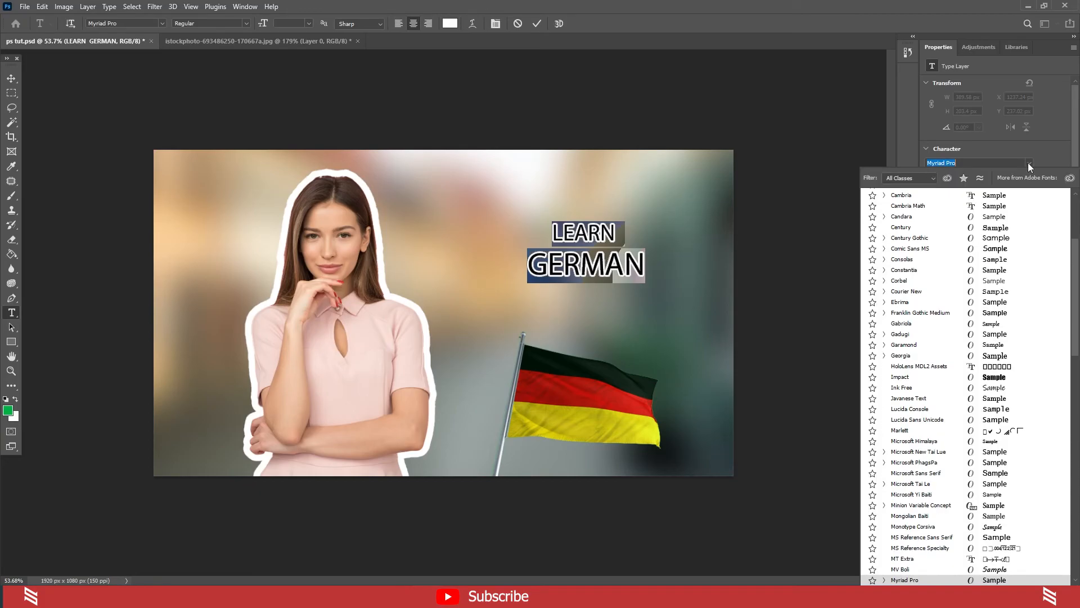
scroll(928, 337, up, 5)
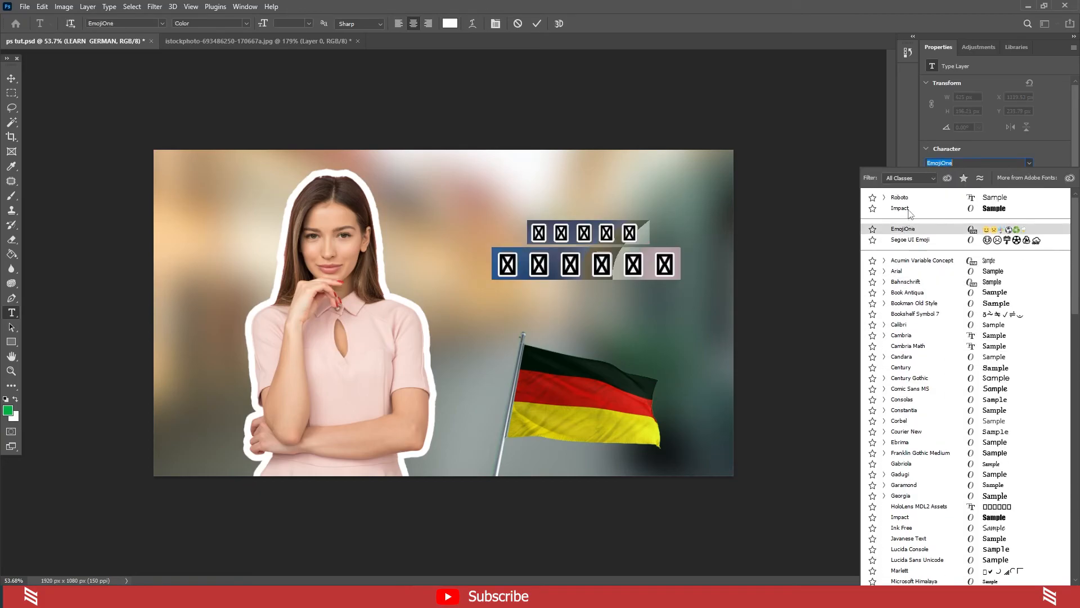
click(580, 267)
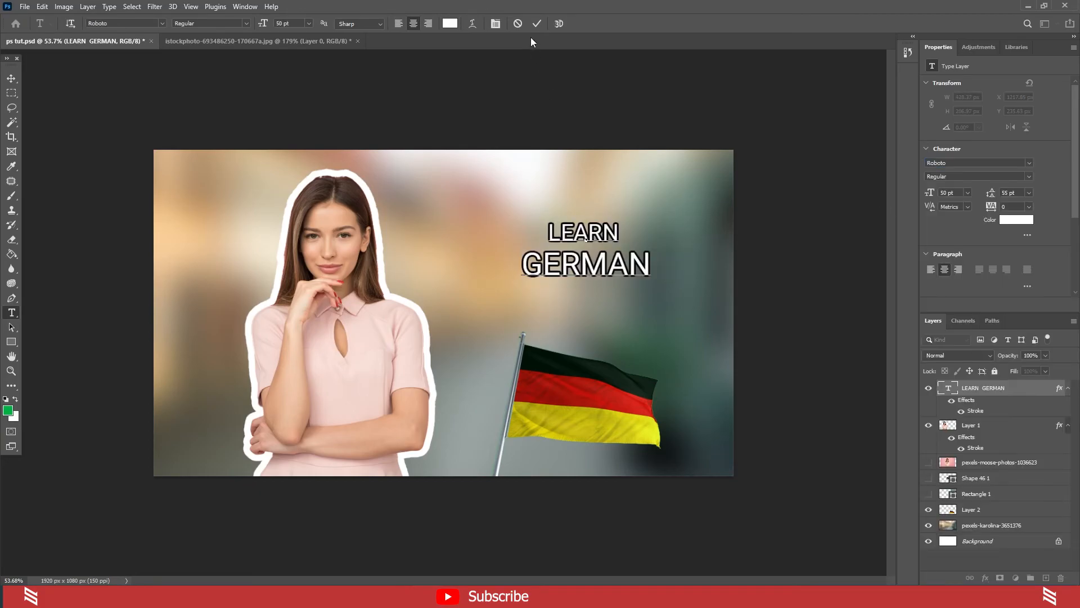
click(537, 23)
key(v)
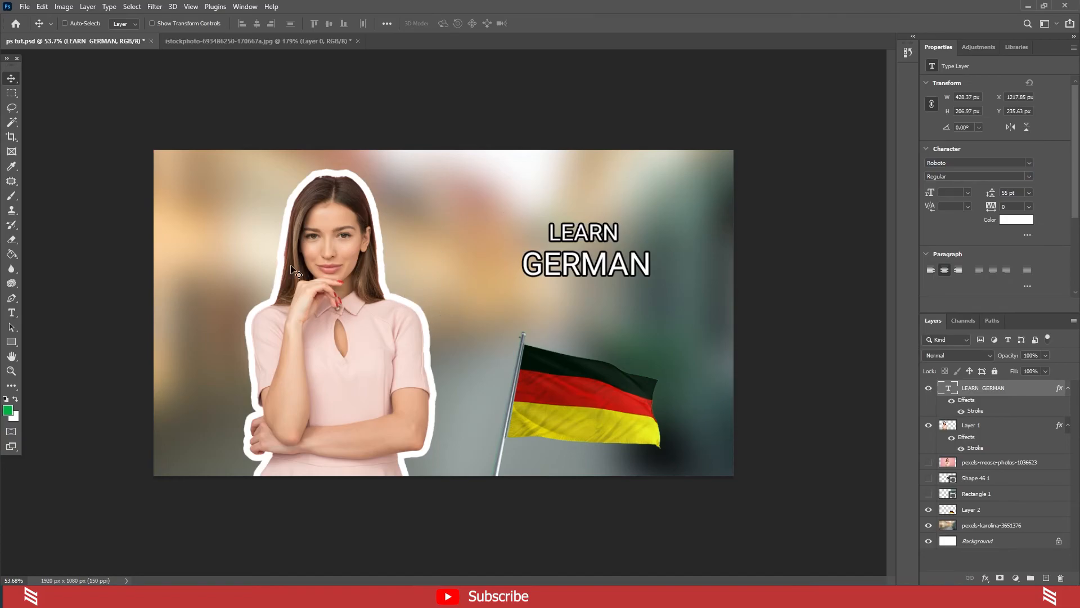
- Save the composition to the Desktop as a JPEG file named ps tut
click(26, 6)
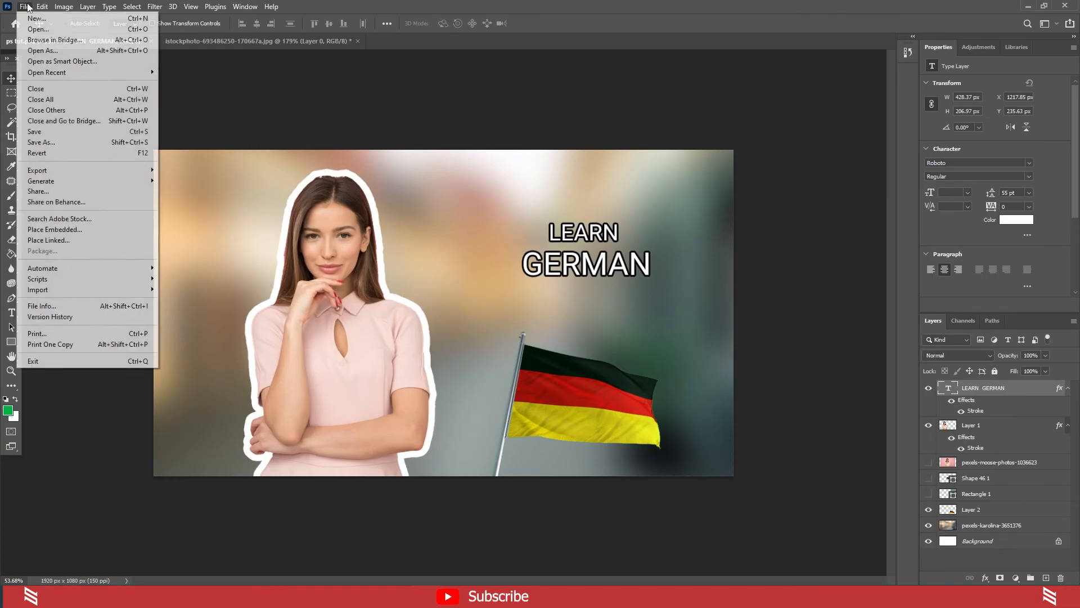
click(41, 142)
click(622, 401)
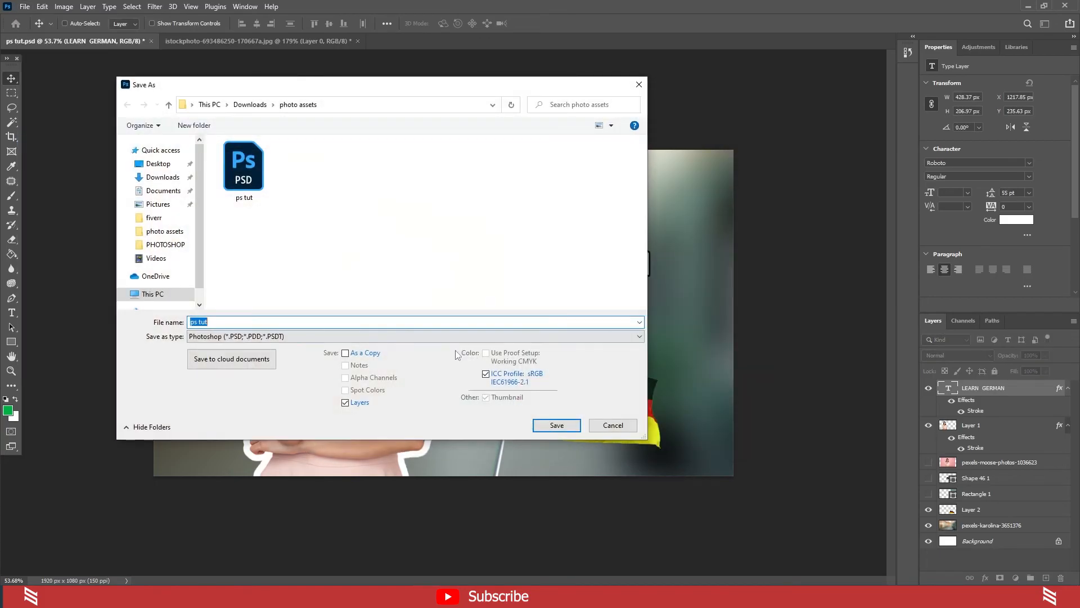
click(158, 164)
click(277, 337)
click(257, 424)
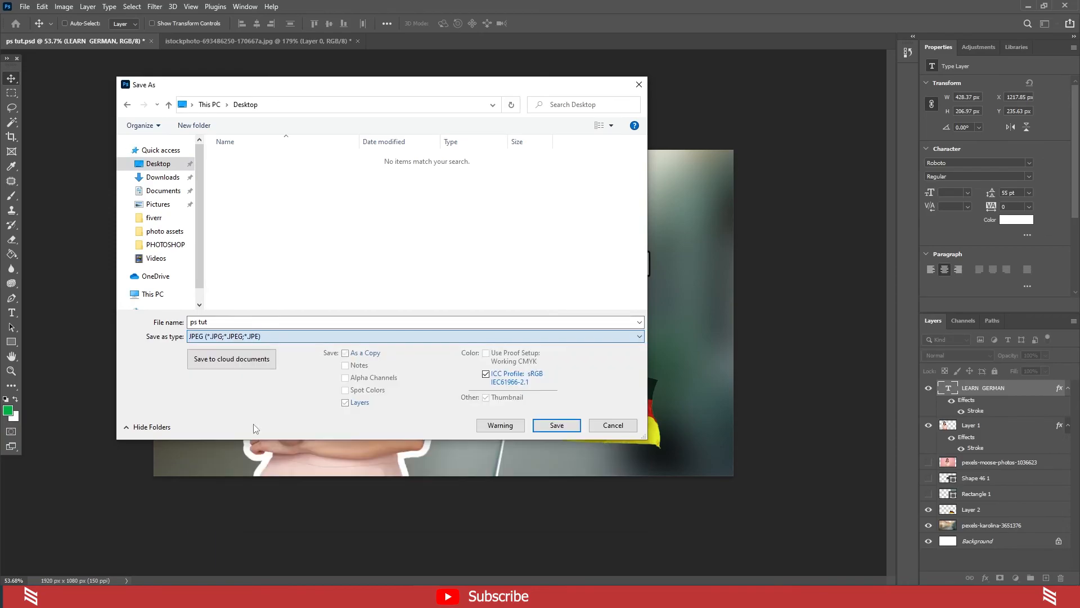
click(259, 337)
click(259, 337)
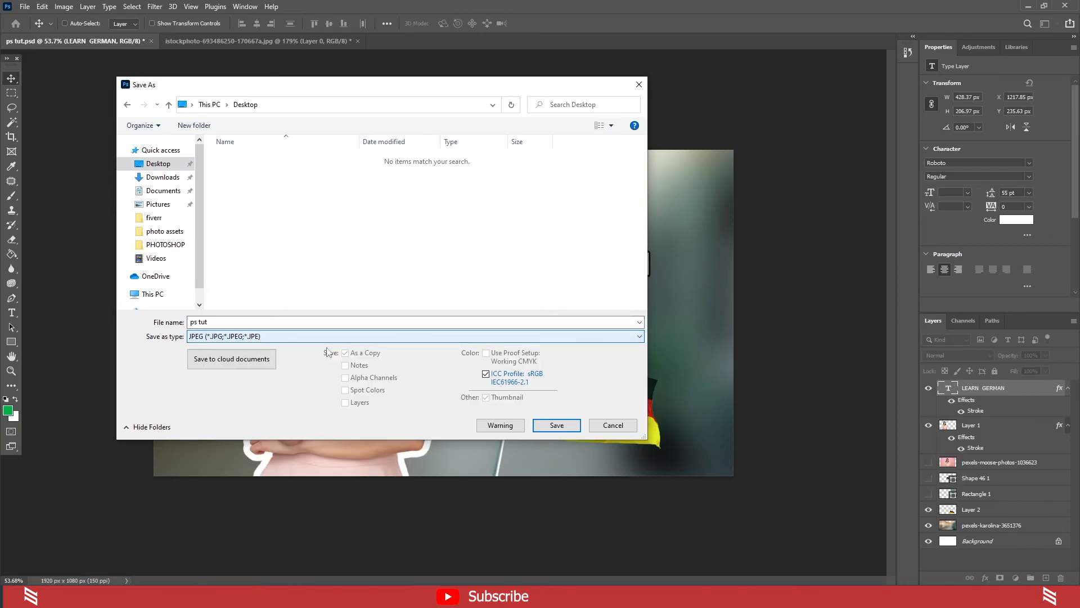
click(560, 429)
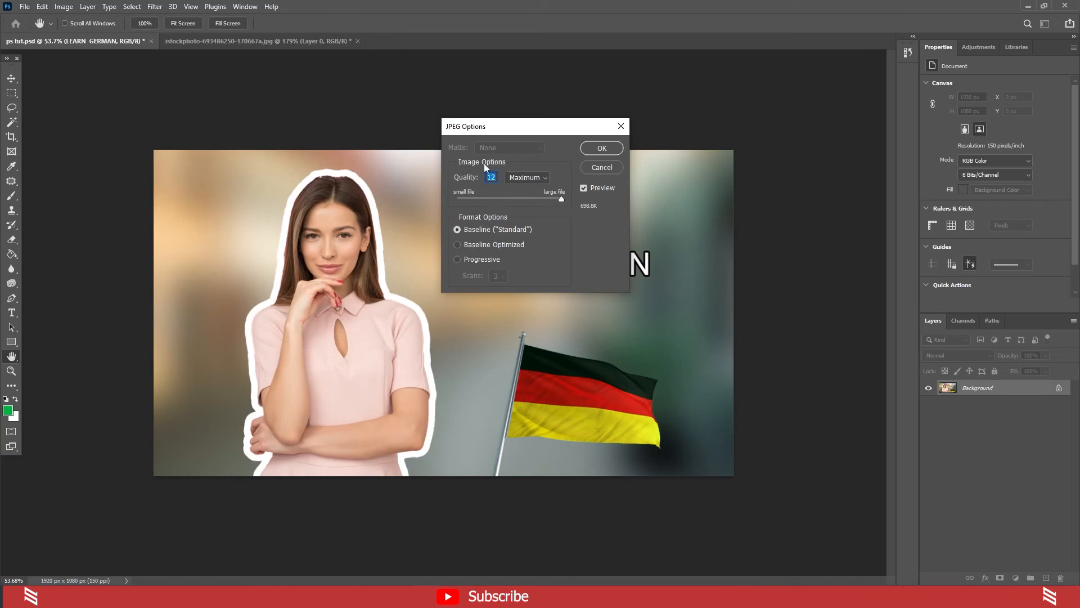
- Adjust the JPEG quality and finish saving the image
click(559, 198)
drag(562, 201, 530, 200)
click(597, 149)
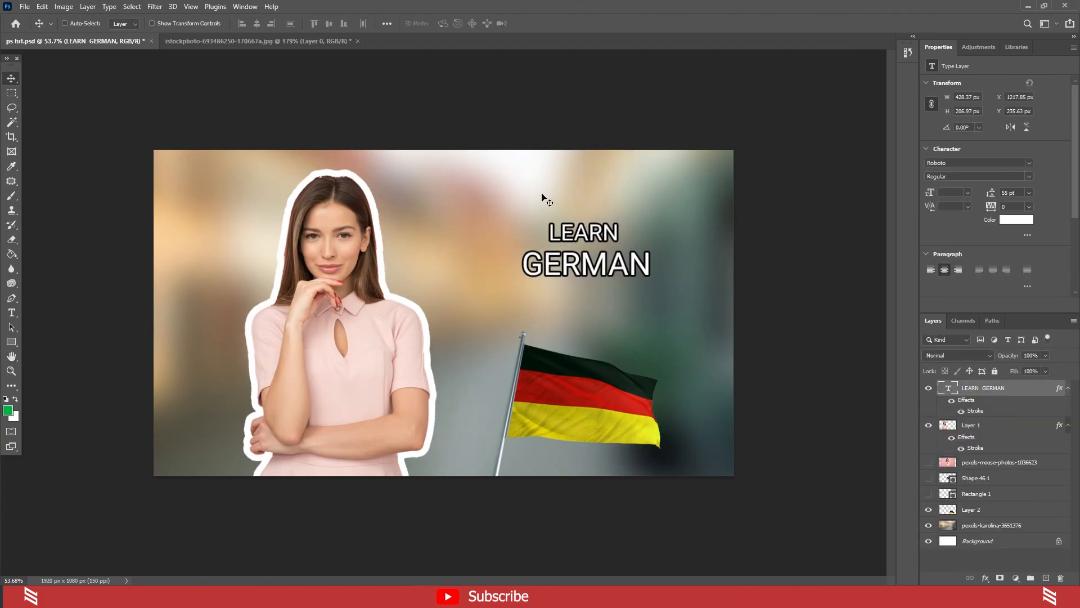